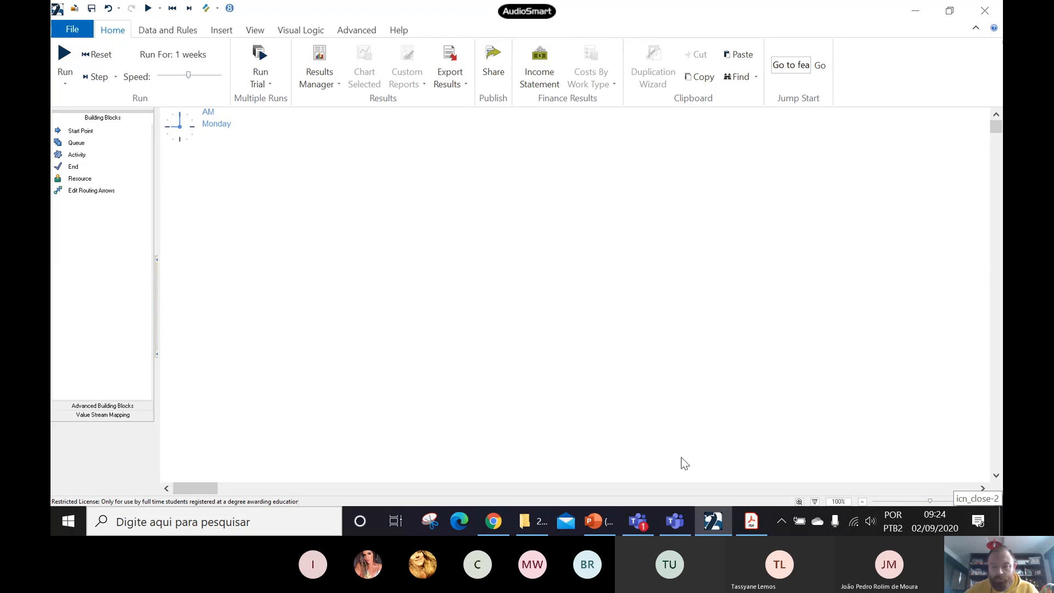
- Switch to the Introducao-ao-Simul8-2015-1.pdf document in Acrobat Reader and examine Exemplo 2.1, including Figures 2.1 and 2.2
mouse_move(752, 526)
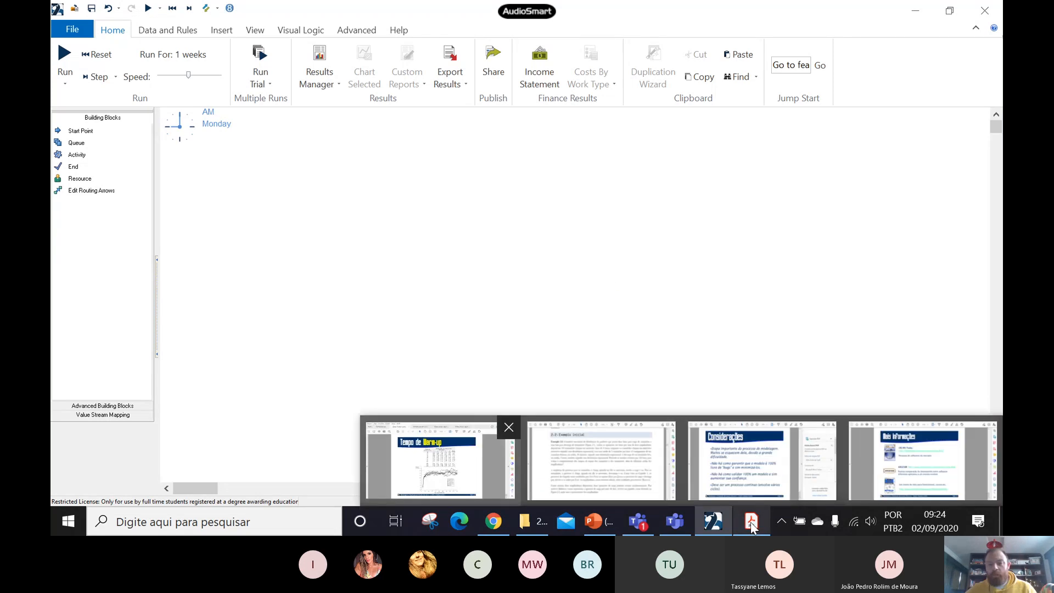
left_click(603, 447)
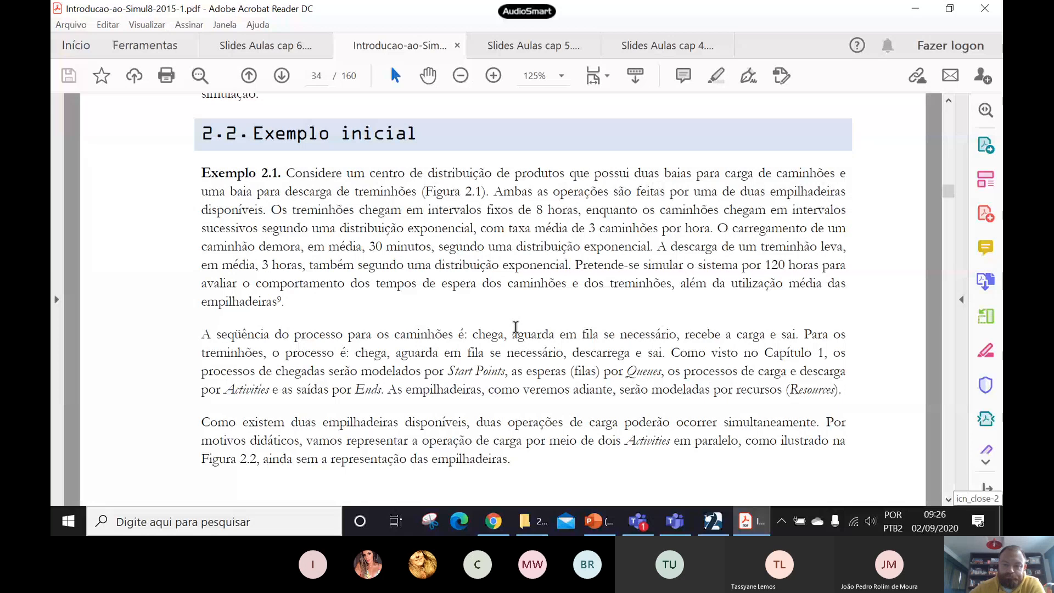
left_click_drag(723, 227, 296, 301)
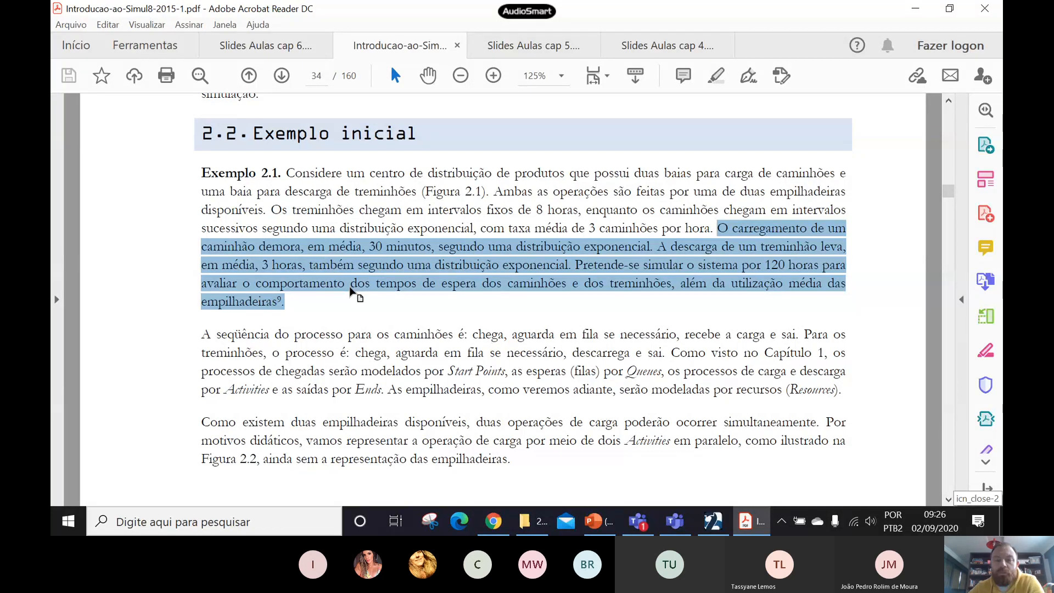
scroll(350, 288, "down", 1)
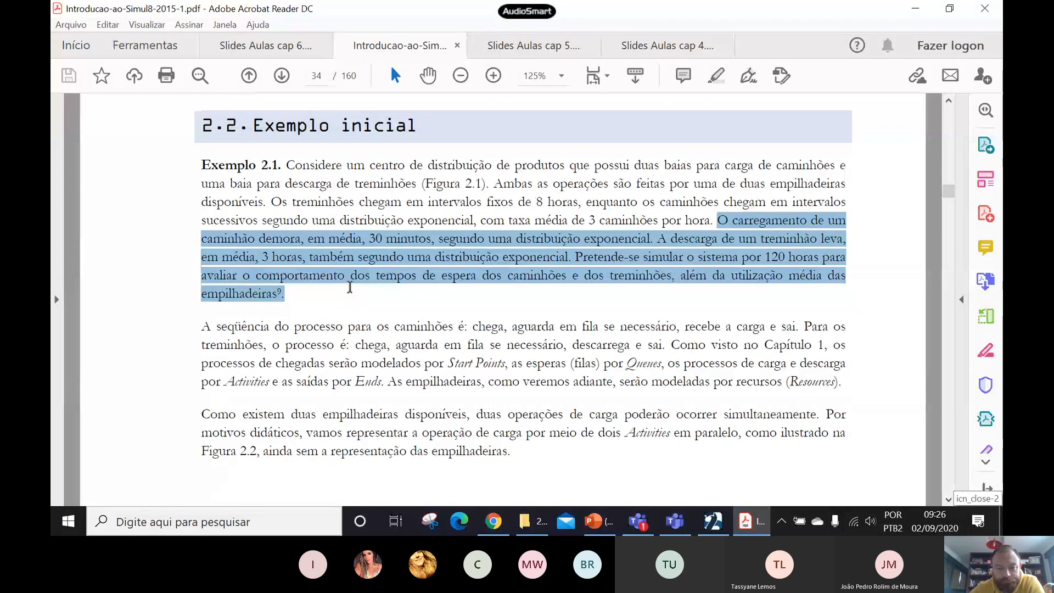
scroll(349, 289, "down", 5)
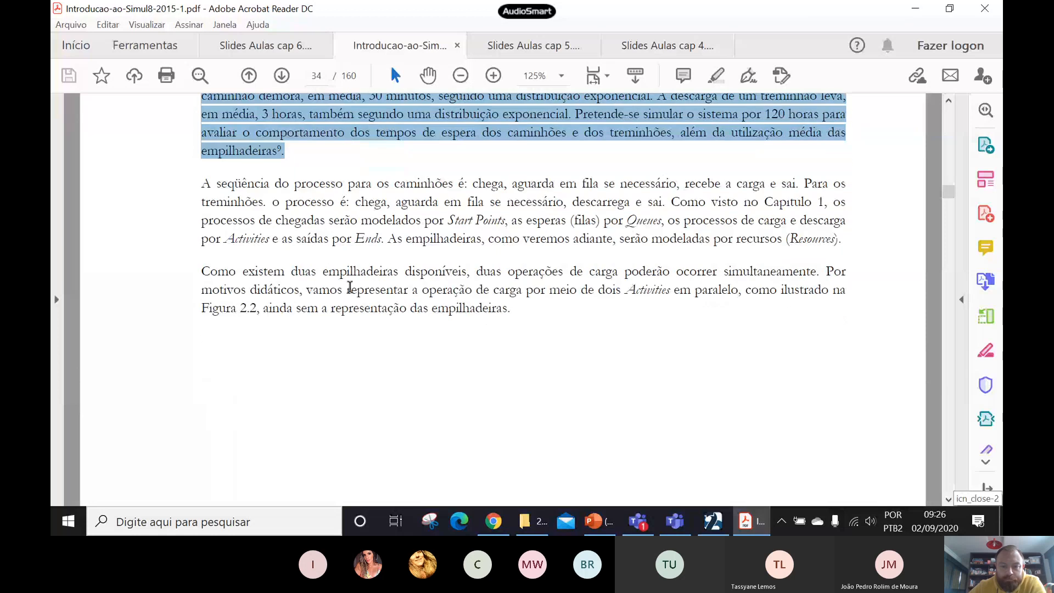
scroll(350, 286, "down", 15)
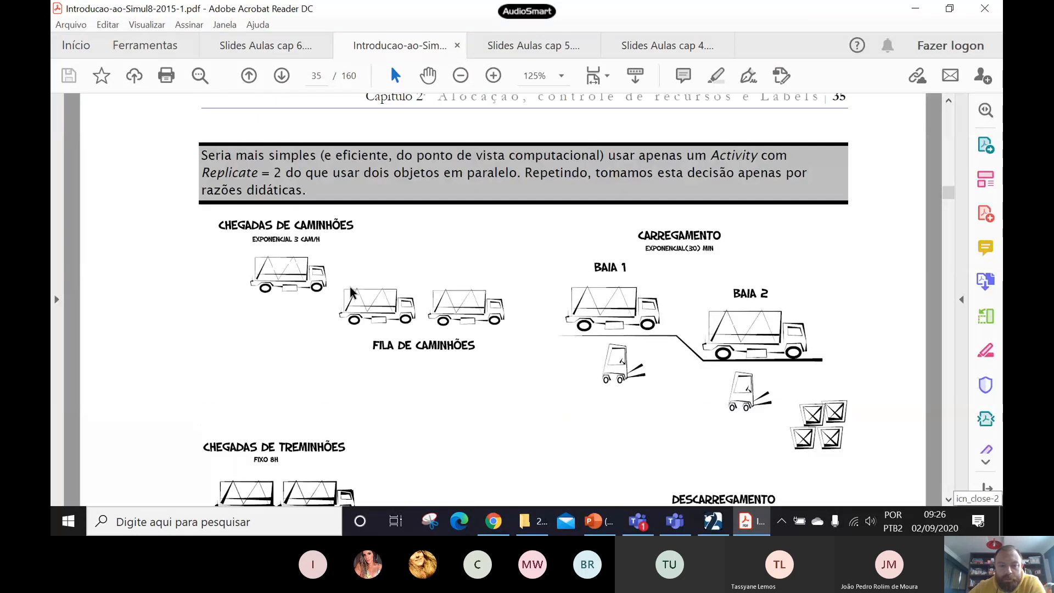
scroll(352, 293, "down", 2)
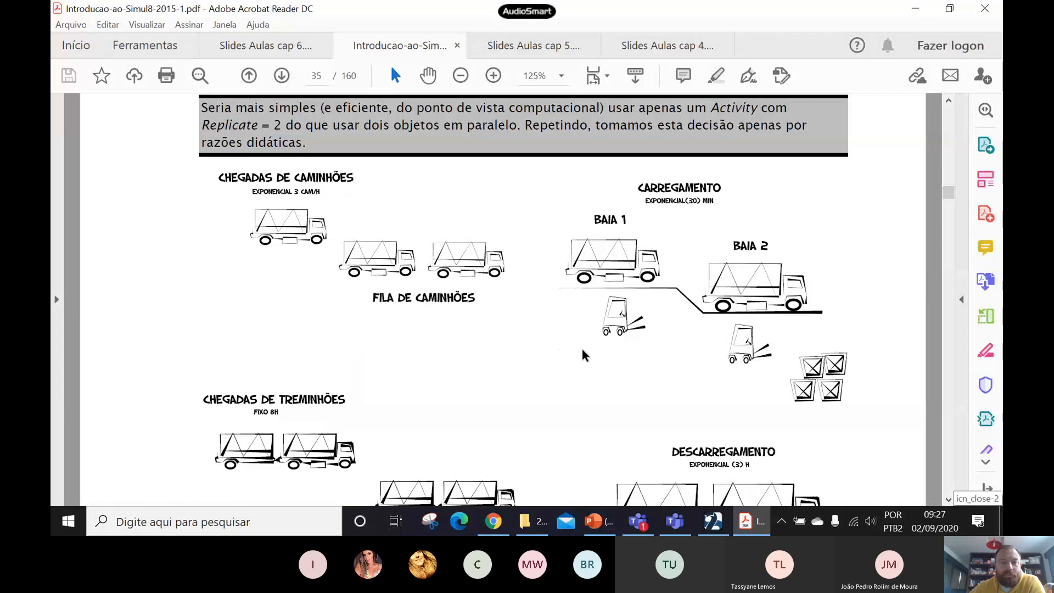
scroll(581, 346, "down", 1)
scroll(581, 346, "down", 1)
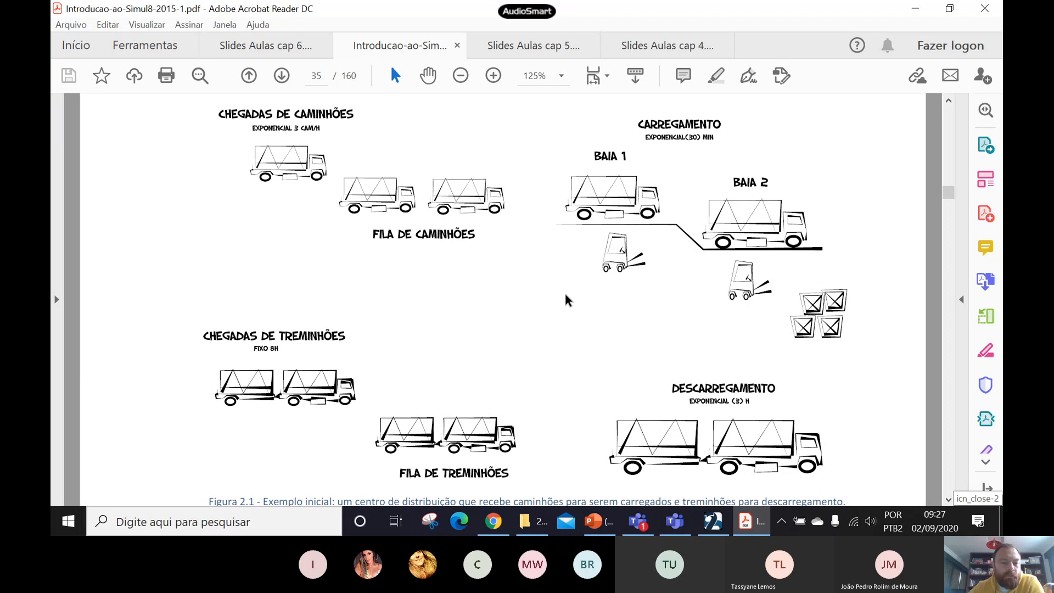
scroll(560, 292, "down", 1)
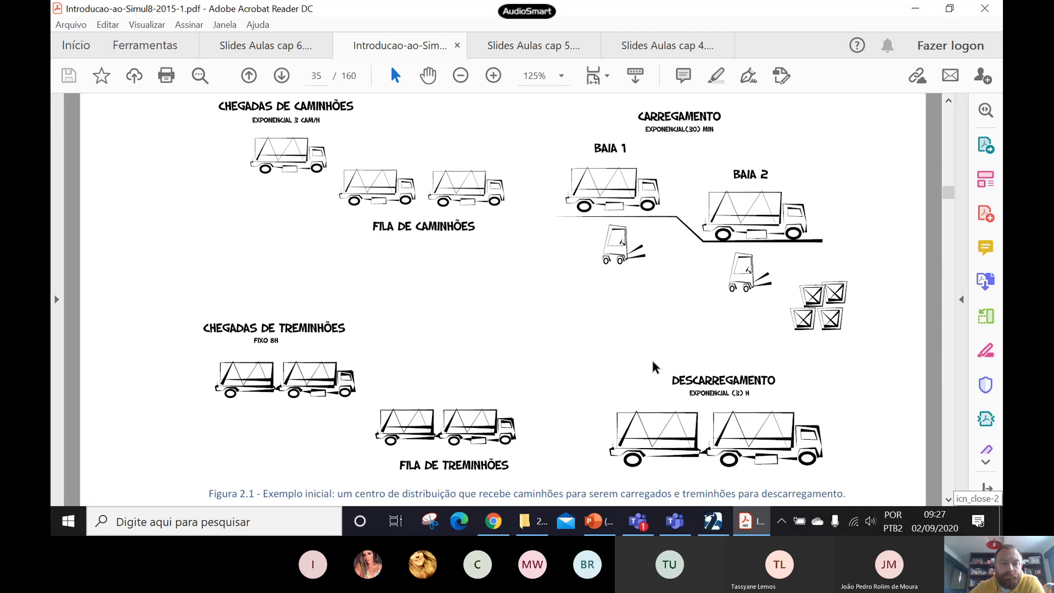
scroll(651, 358, "down", 5)
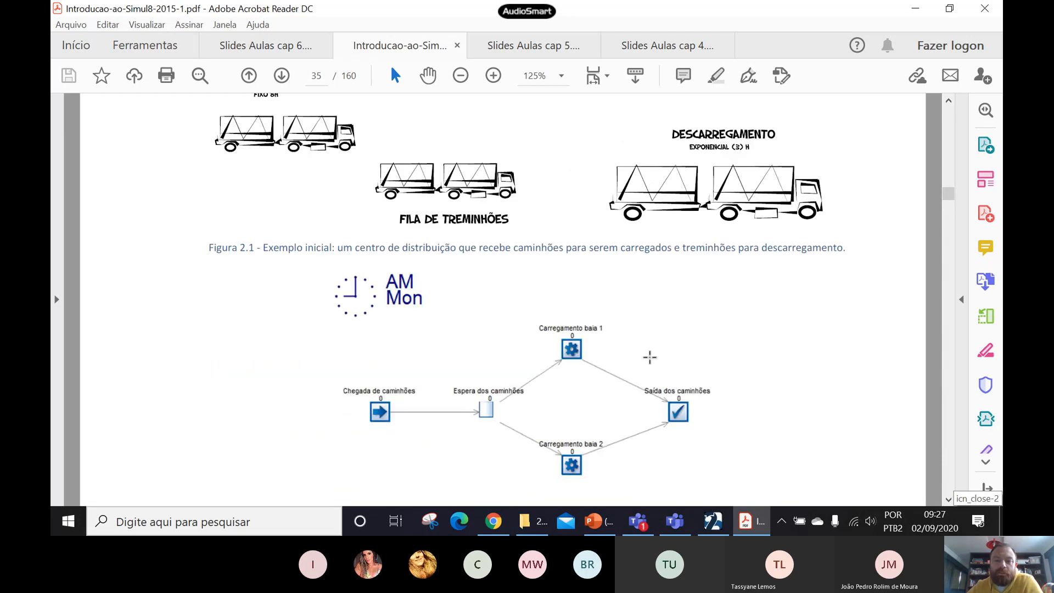
scroll(650, 358, "down", 4)
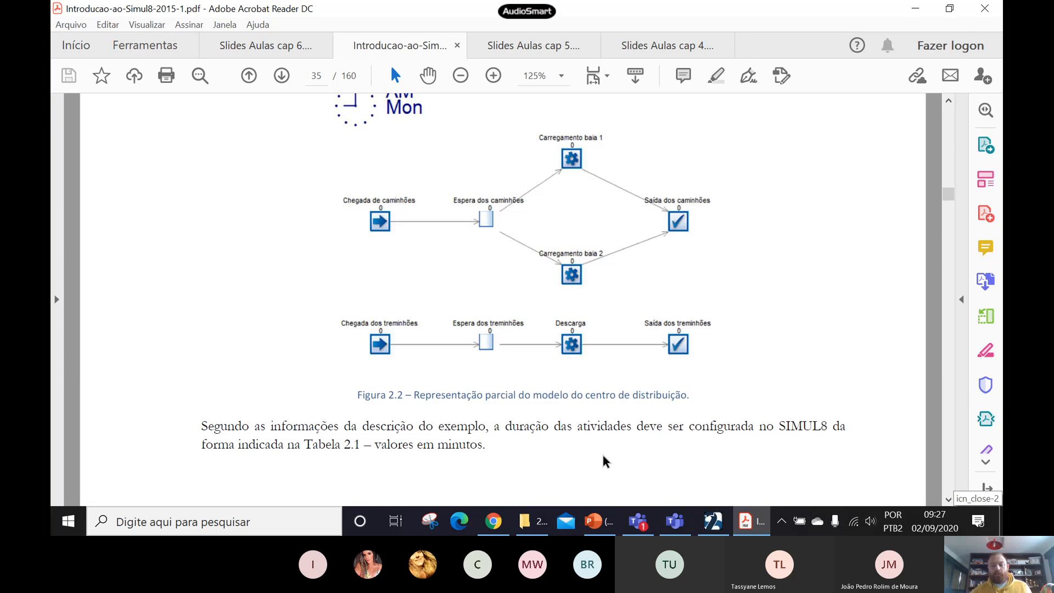
- Switch to SIMUL8 and place a start point in the upper part of the empty model with a queue connected after it
left_click(712, 523)
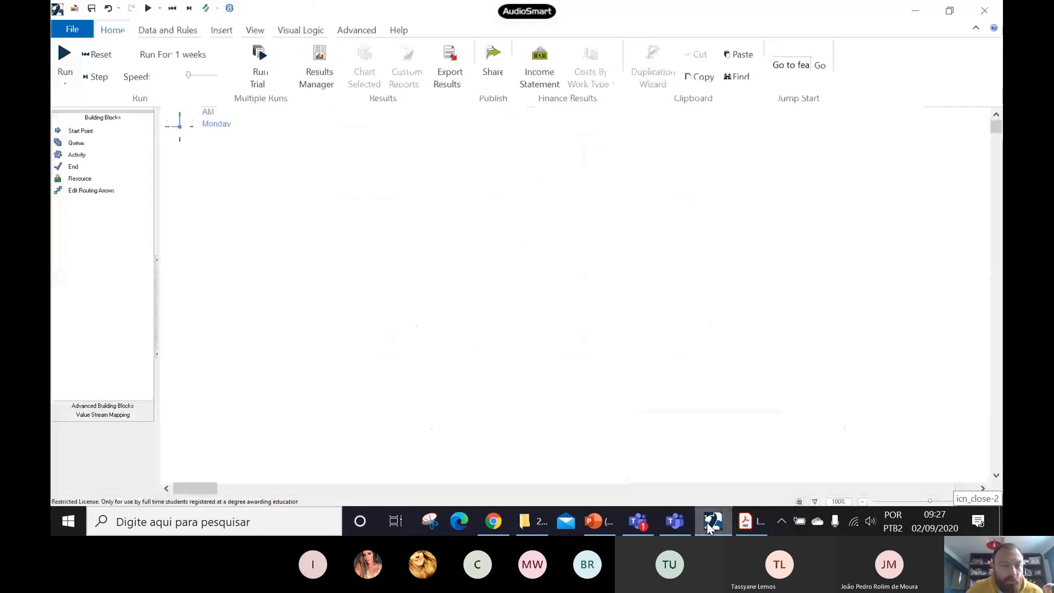
left_click(79, 141)
left_click(224, 207)
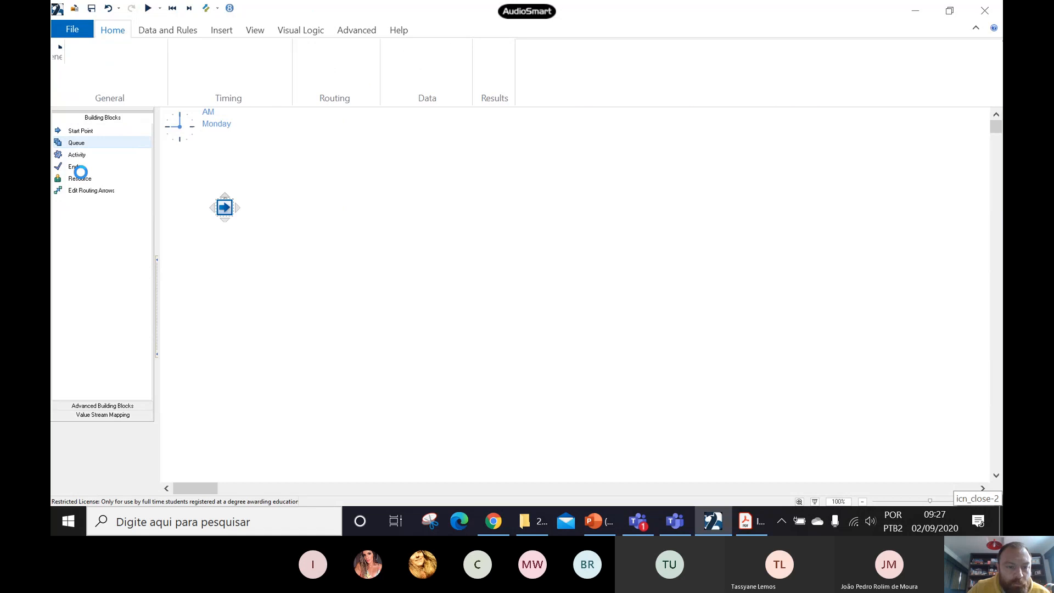
mouse_move(239, 207)
left_click(248, 190)
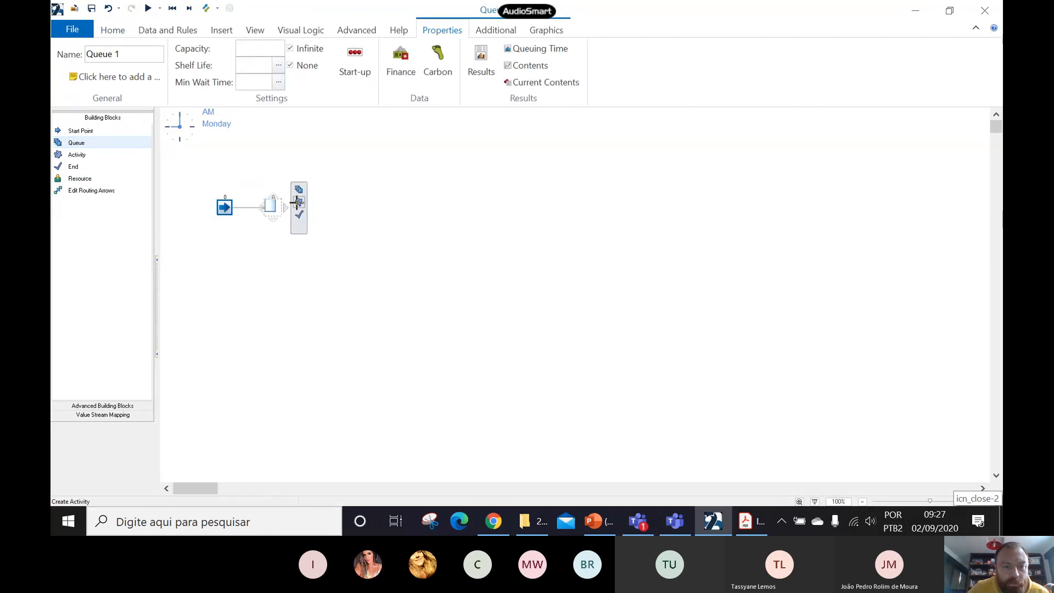
- Add two parallel activities fed by the queue, one placed above and one below its level
left_click(298, 202)
left_click_drag(325, 212, 341, 170)
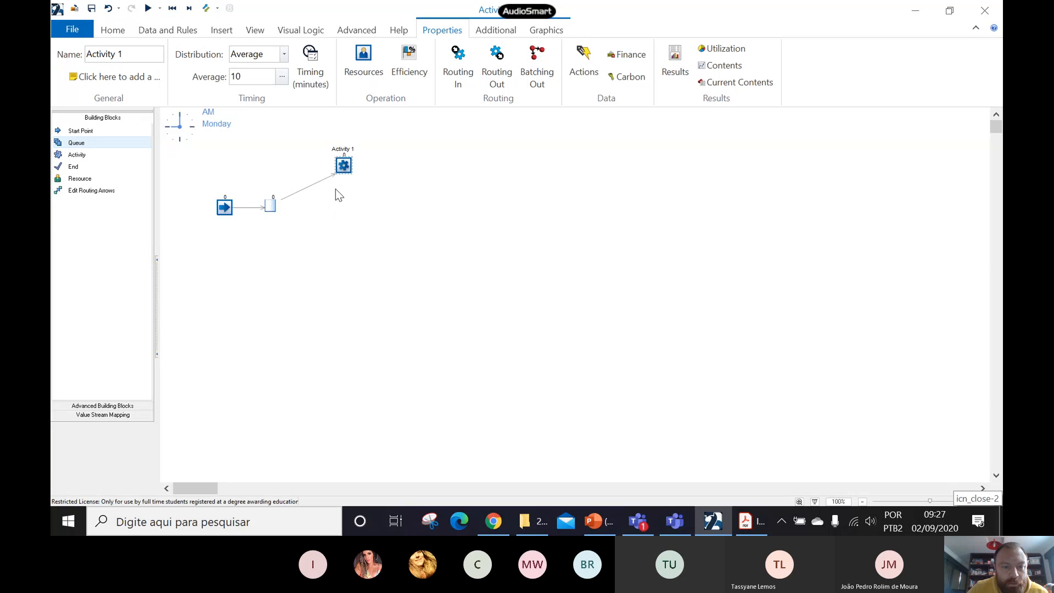
left_click(271, 207)
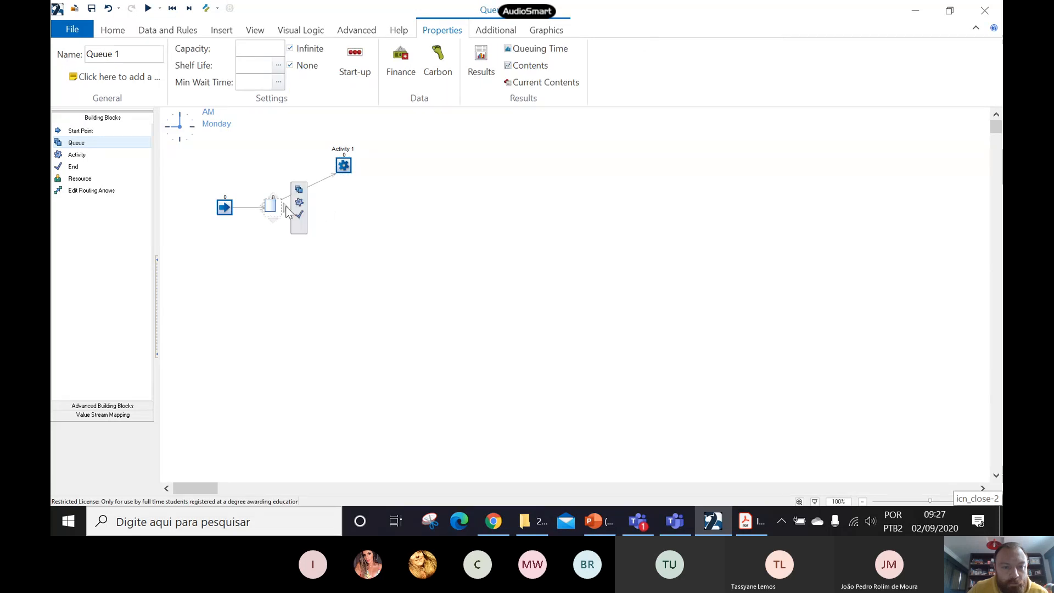
left_click(299, 202)
left_click_drag(322, 206, 341, 242)
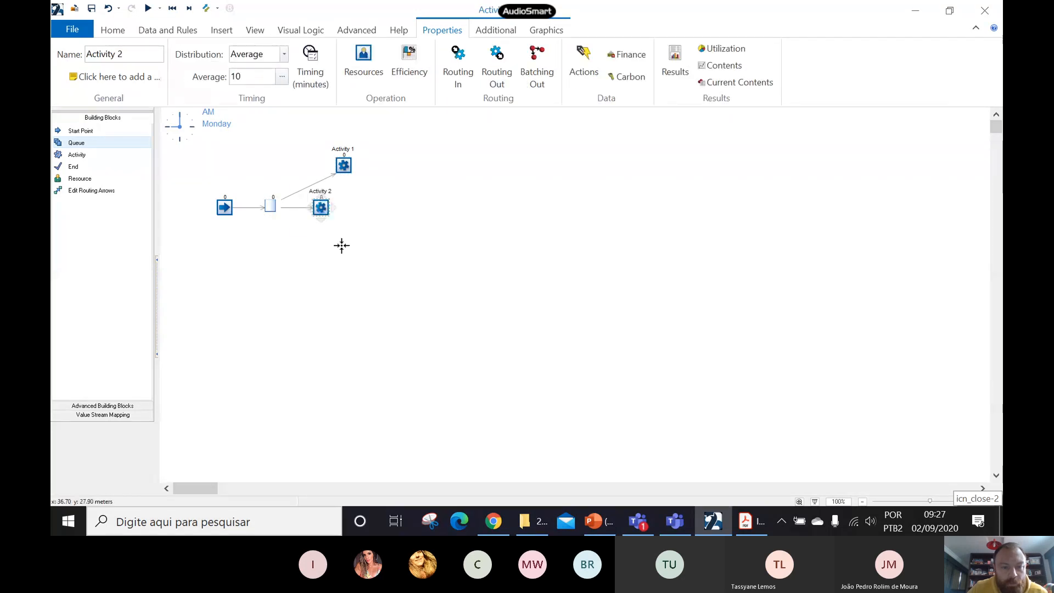
- Add an end after Activity 1, place it midway between the two activities' levels, and route Activity 2 into it
left_click(344, 165)
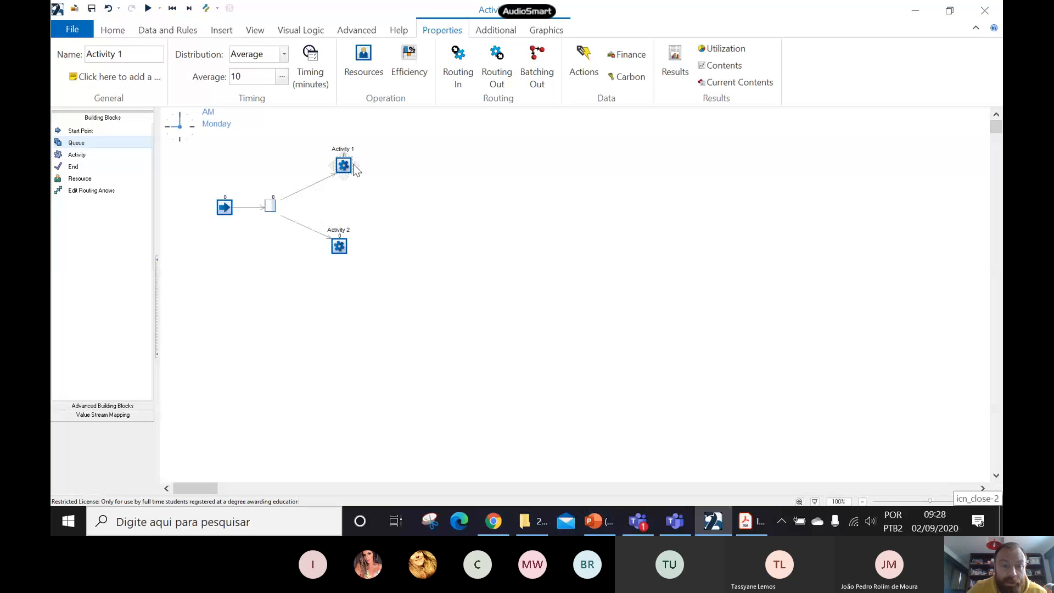
left_click(370, 172)
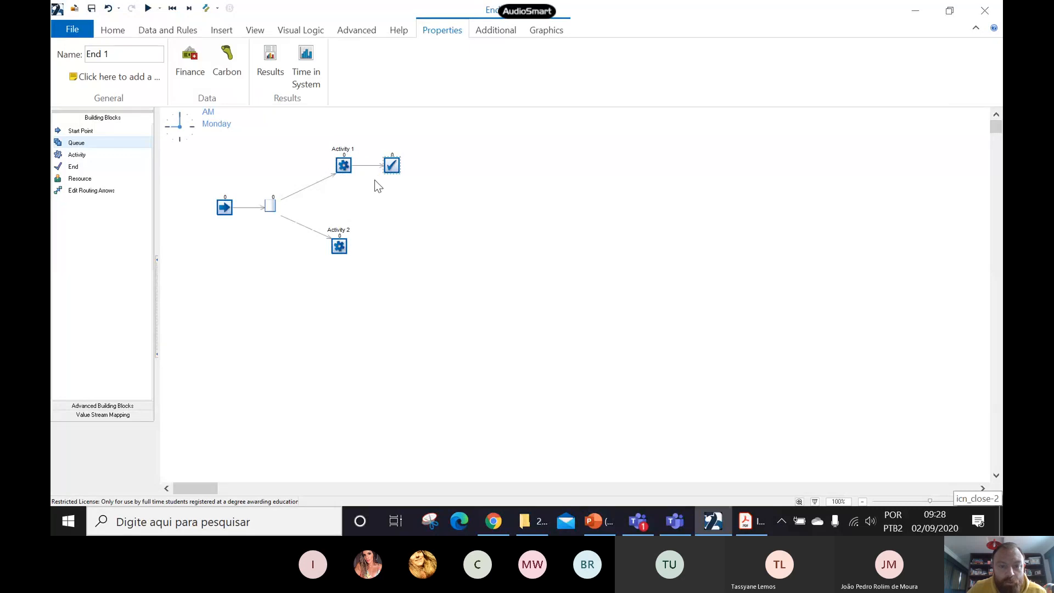
left_click_drag(394, 170, 425, 208)
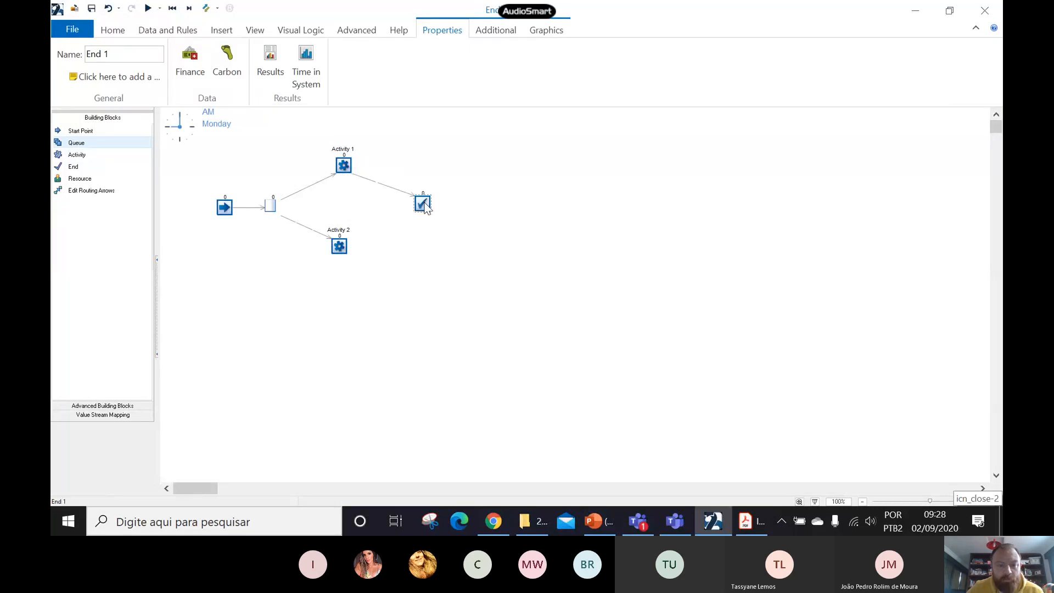
left_click(341, 246)
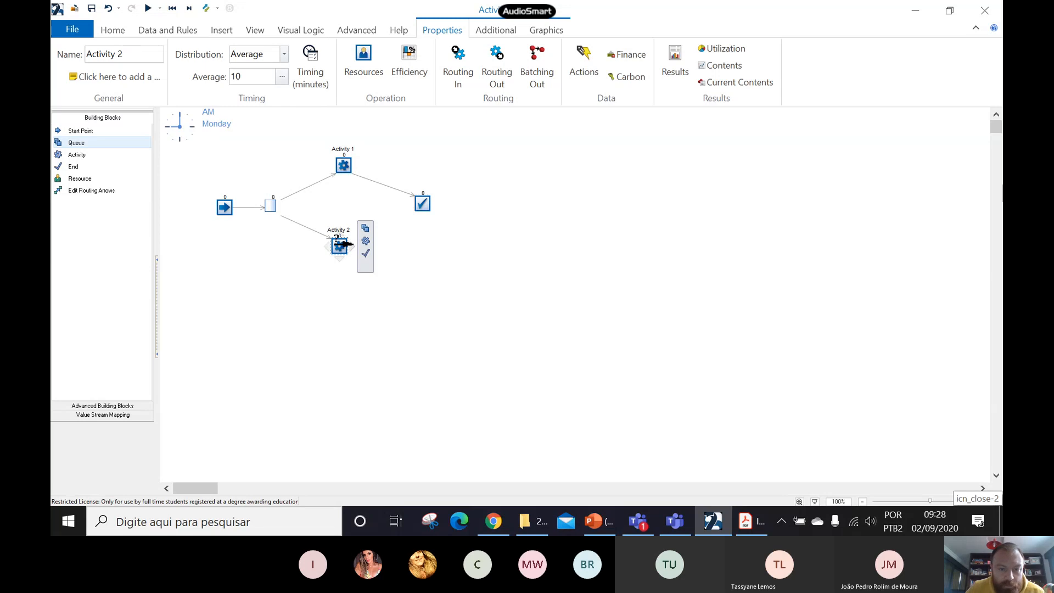
left_click_drag(411, 205, 422, 206)
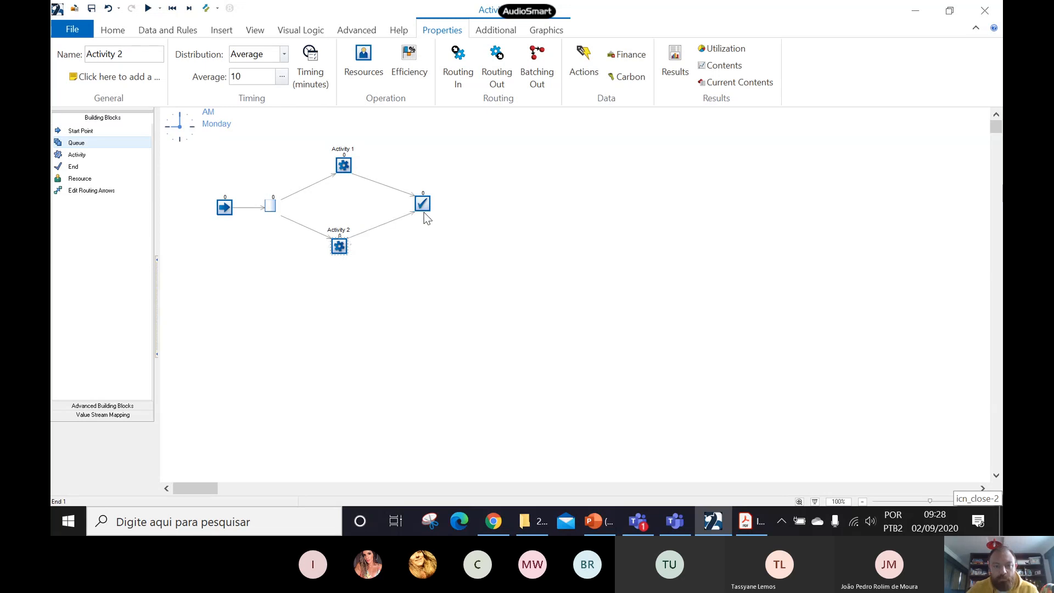
- Check Figure 2.2 in the PDF, and build a second flow below the first in SIMUL8: start point, queue, activity and end
left_click(747, 520)
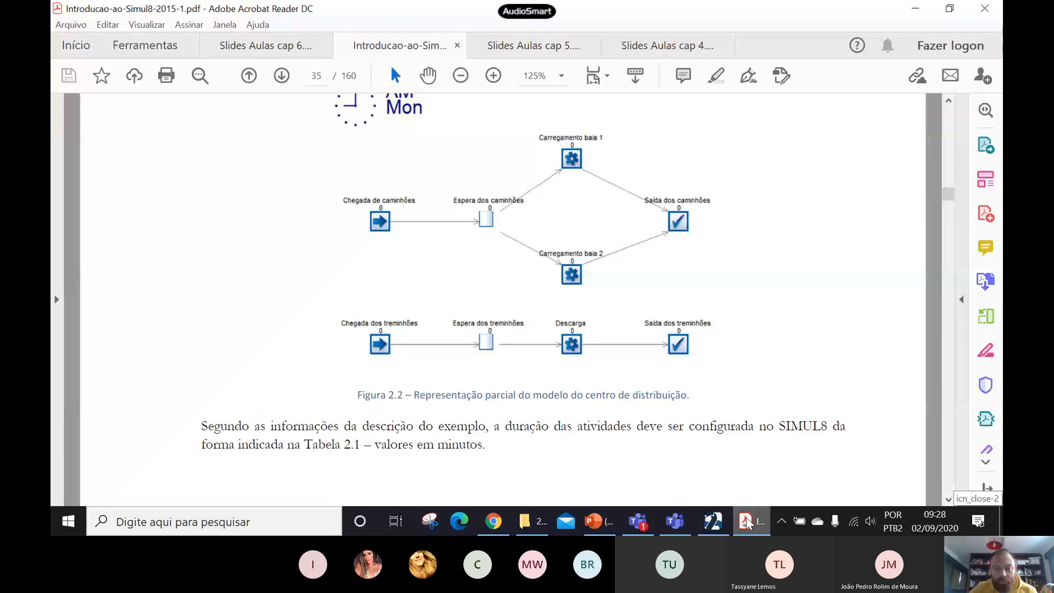
left_click(712, 520)
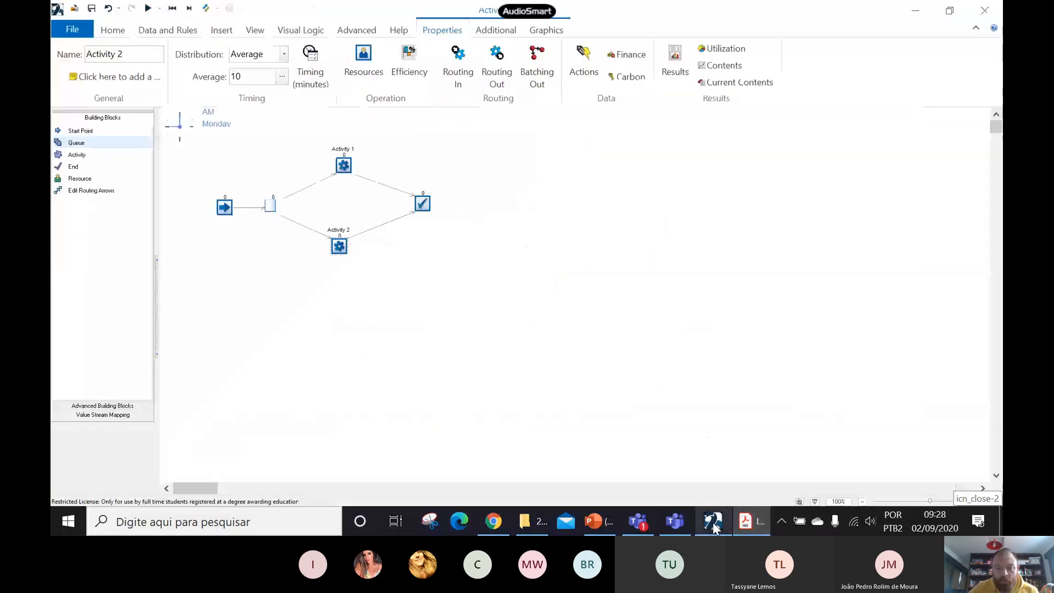
left_click(88, 142)
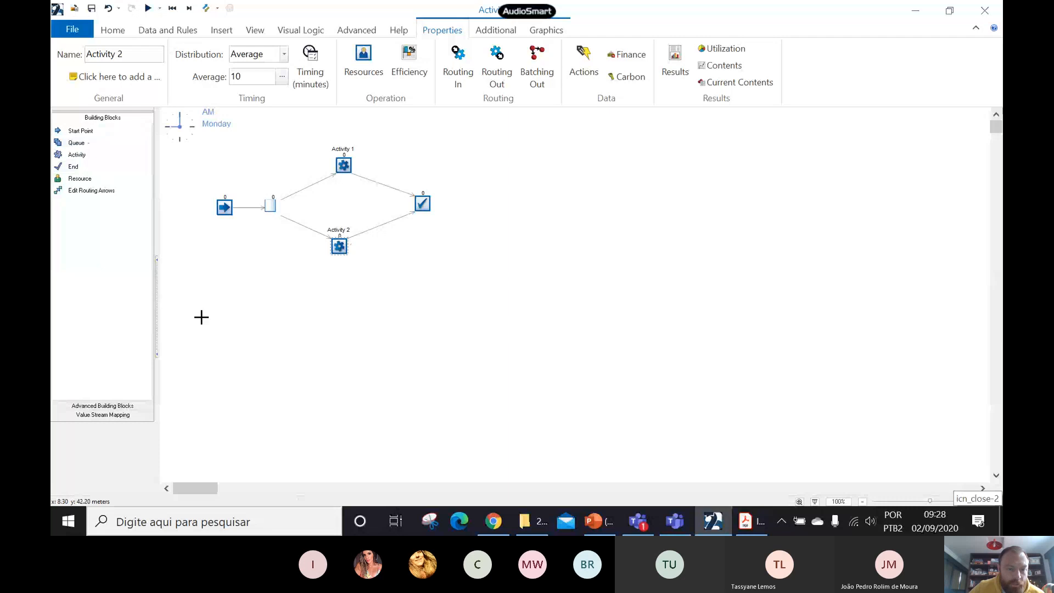
left_click(224, 305)
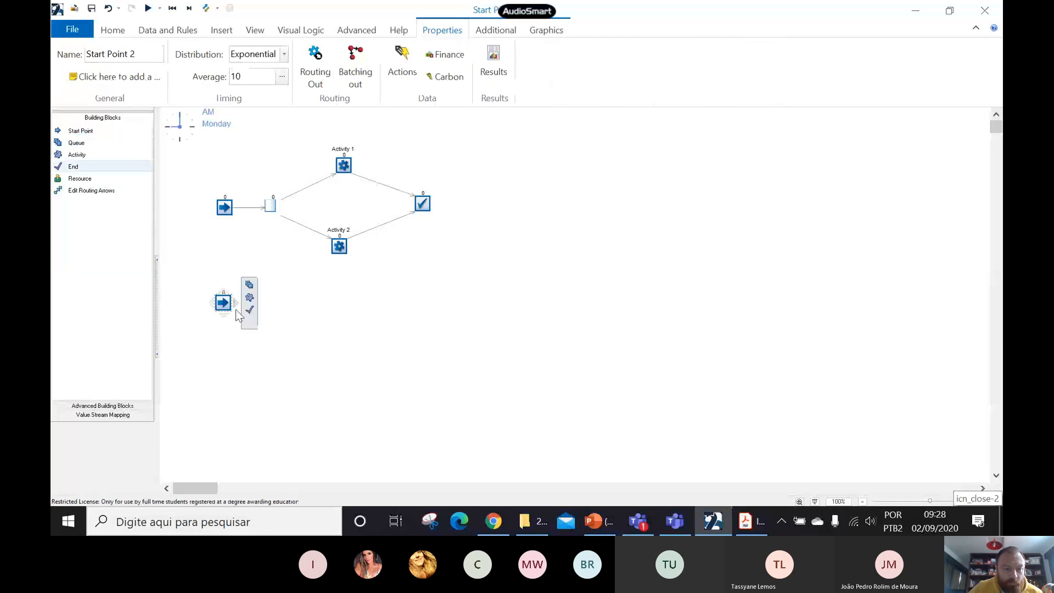
left_click(247, 284)
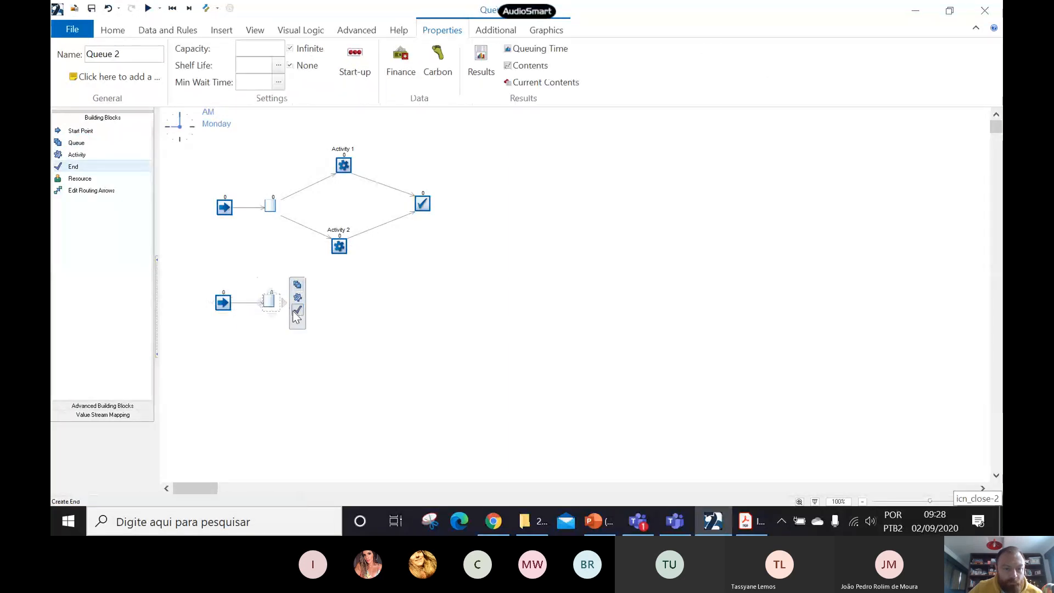
left_click(296, 298)
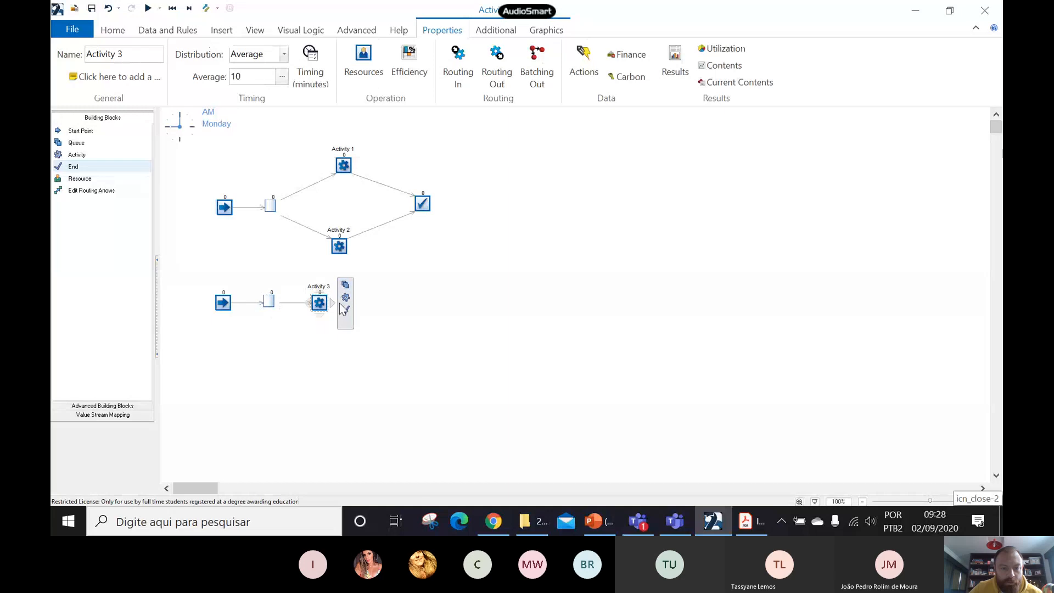
left_click(347, 310)
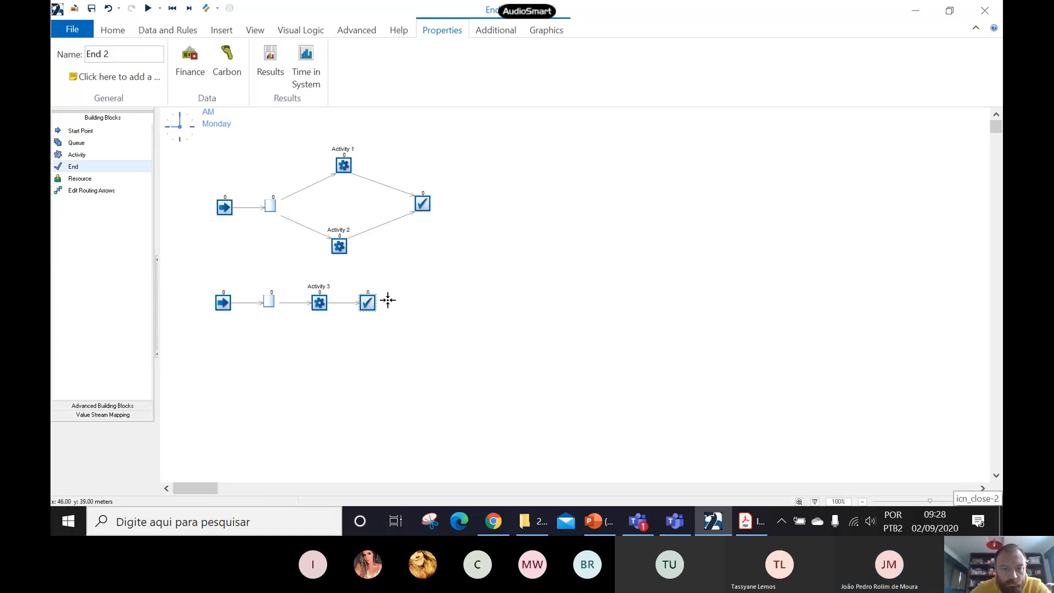
- Reposition the lower flow's objects beneath the upper flow, widening the gaps around Activity 3, and align the row horizontally
left_click_drag(387, 300, 420, 302)
left_click_drag(319, 303, 338, 308)
left_click_drag(178, 267, 482, 354)
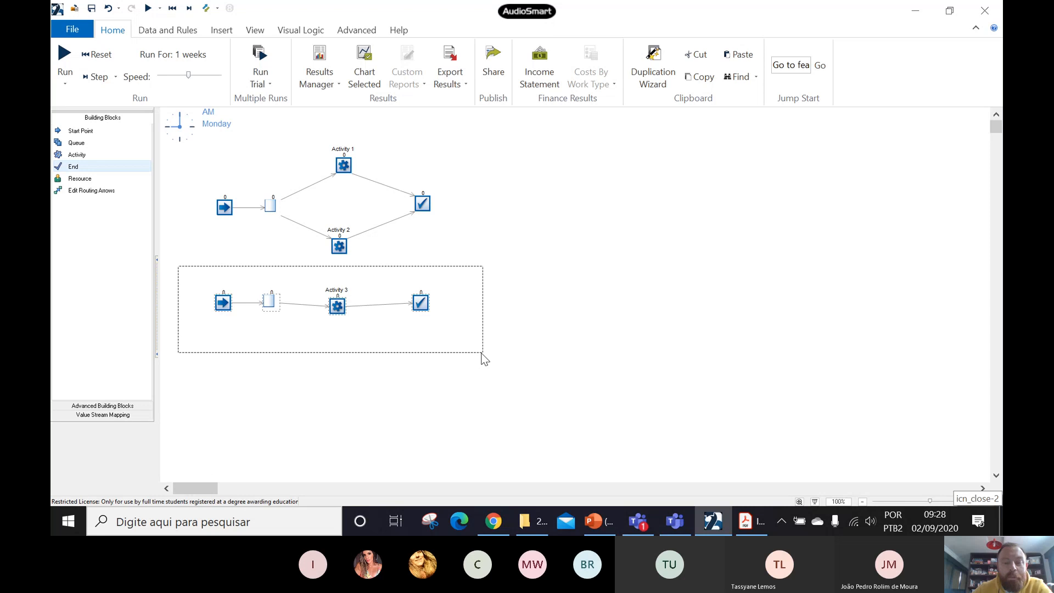
right_click(377, 309)
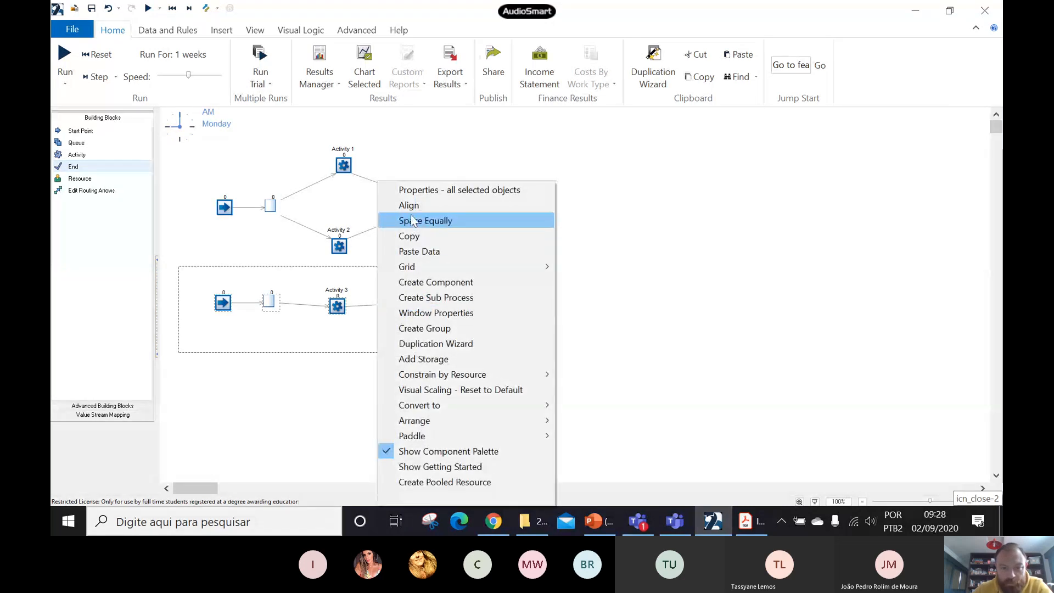
left_click(411, 206)
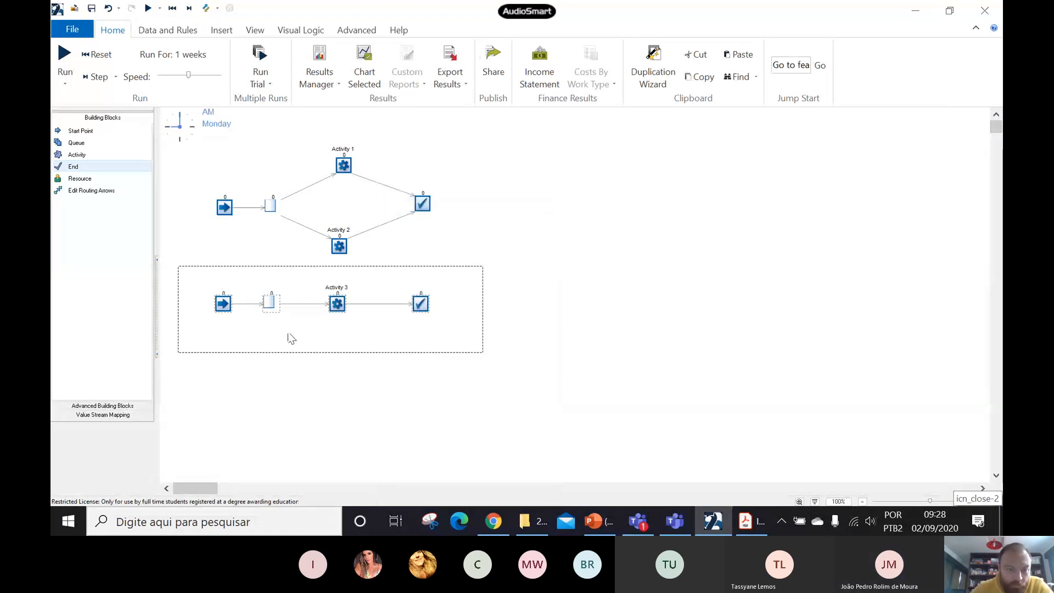
left_click_drag(270, 308, 276, 308)
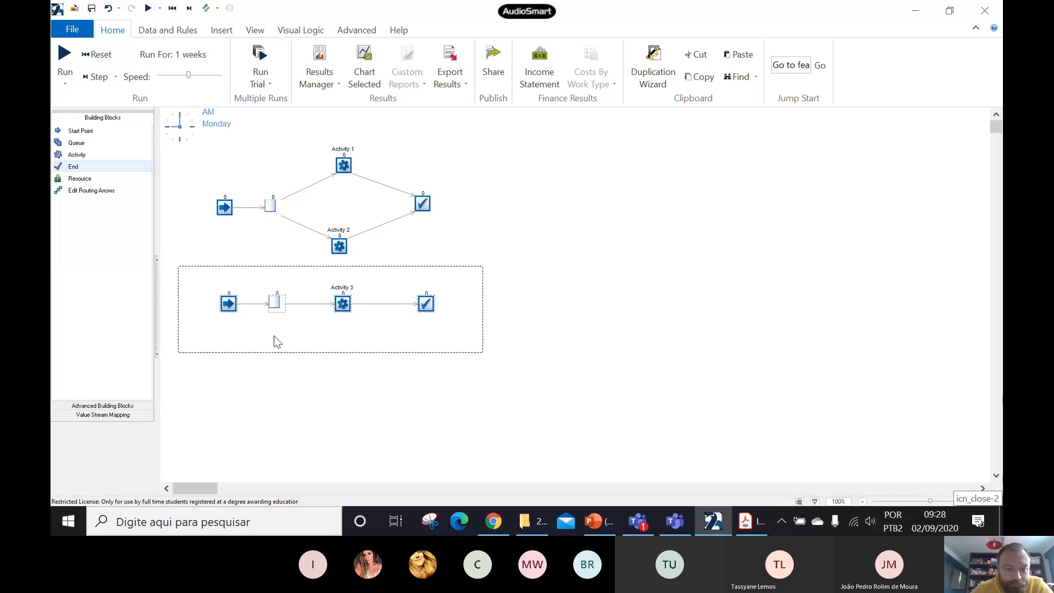
left_click(277, 389)
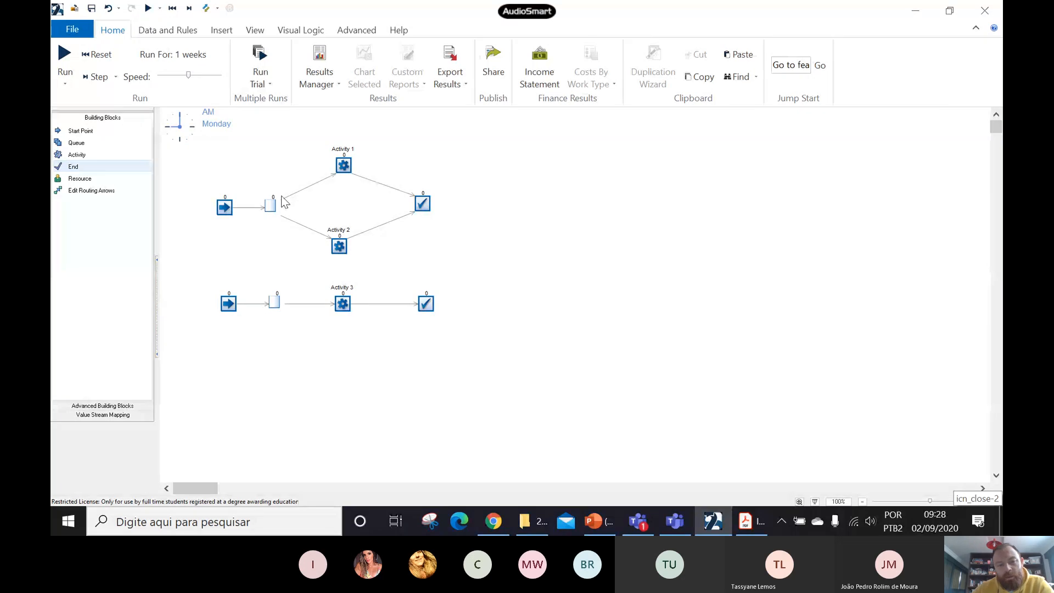
- Shift Activity 2 slightly so it lines up vertically beneath Activity 1
left_click(340, 244)
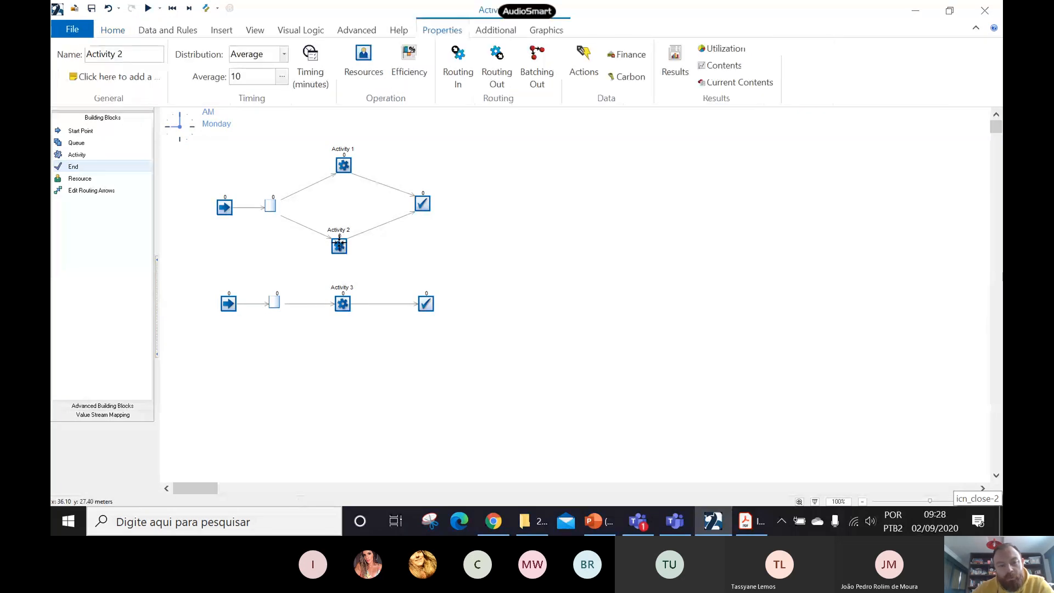
left_click_drag(340, 243, 345, 243)
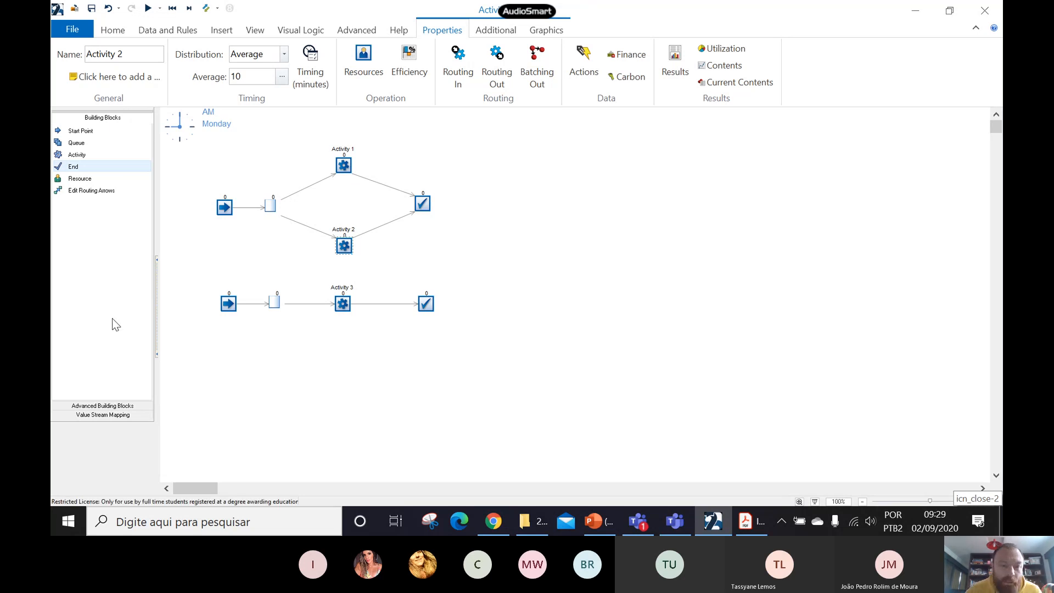
- Inspect the quick replicate setting in Activity 1's properties, then cancel it and close the properties
left_click(344, 167)
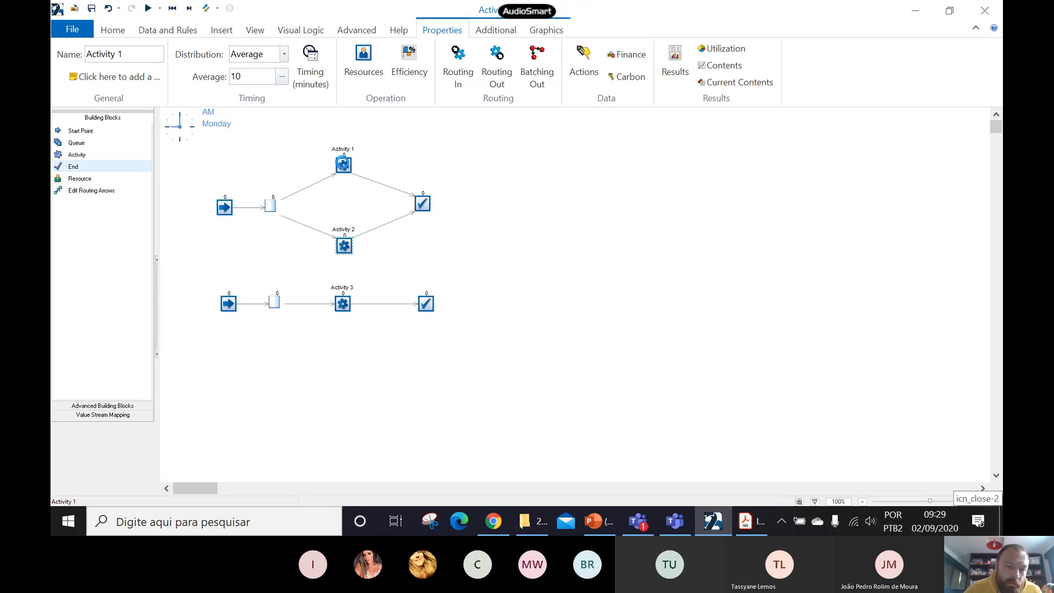
double_click(343, 164)
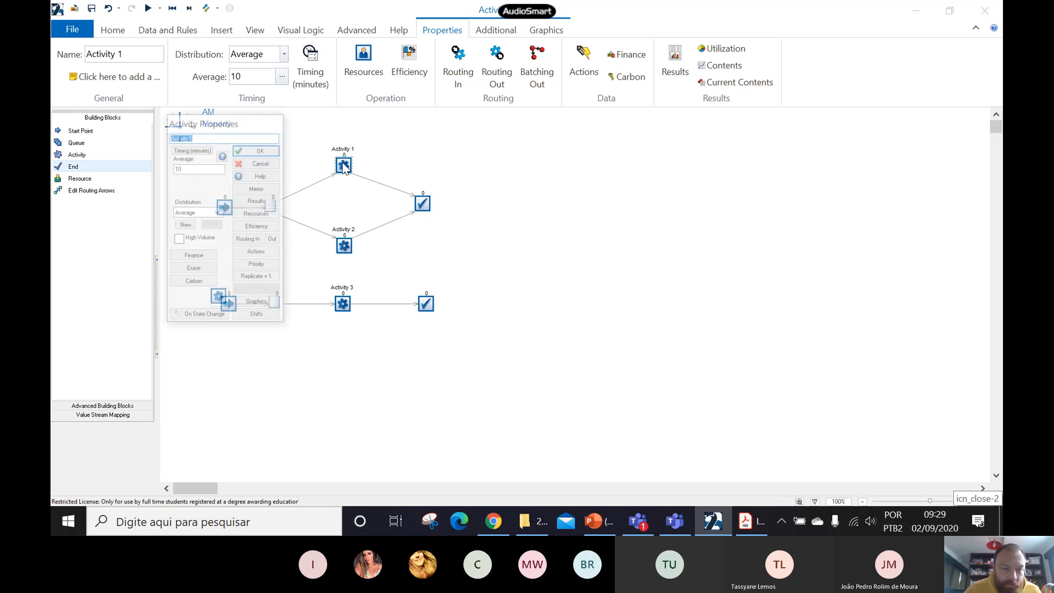
left_click(265, 278)
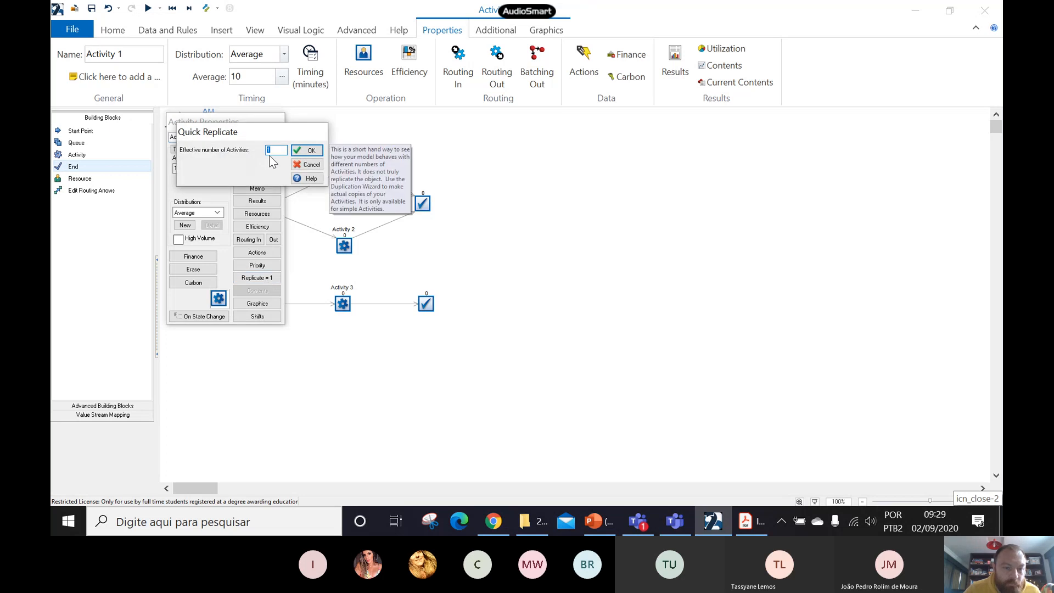
left_click(302, 165)
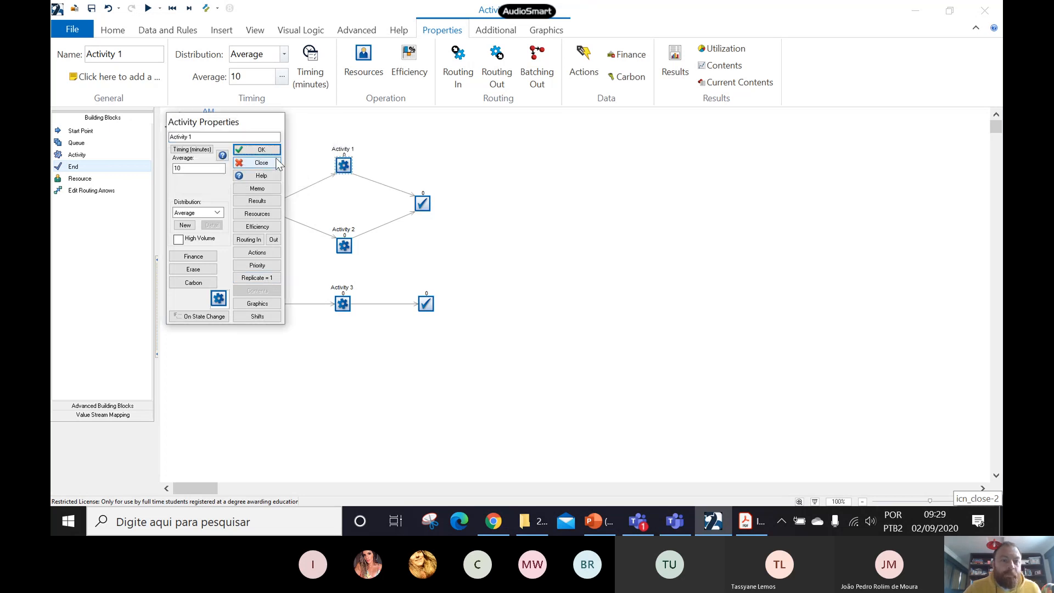
left_click(276, 162)
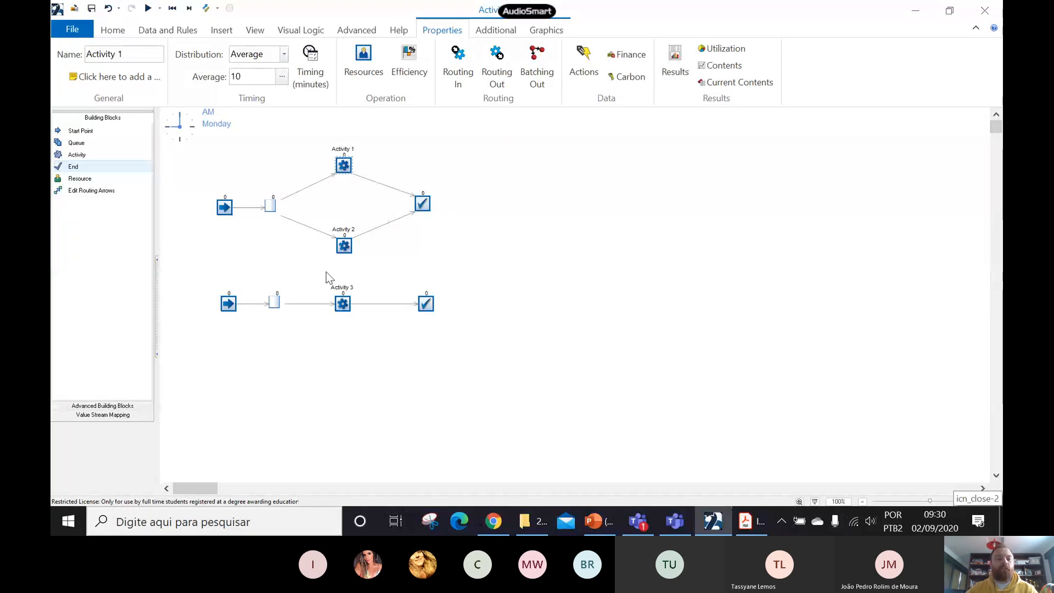
left_click(506, 224)
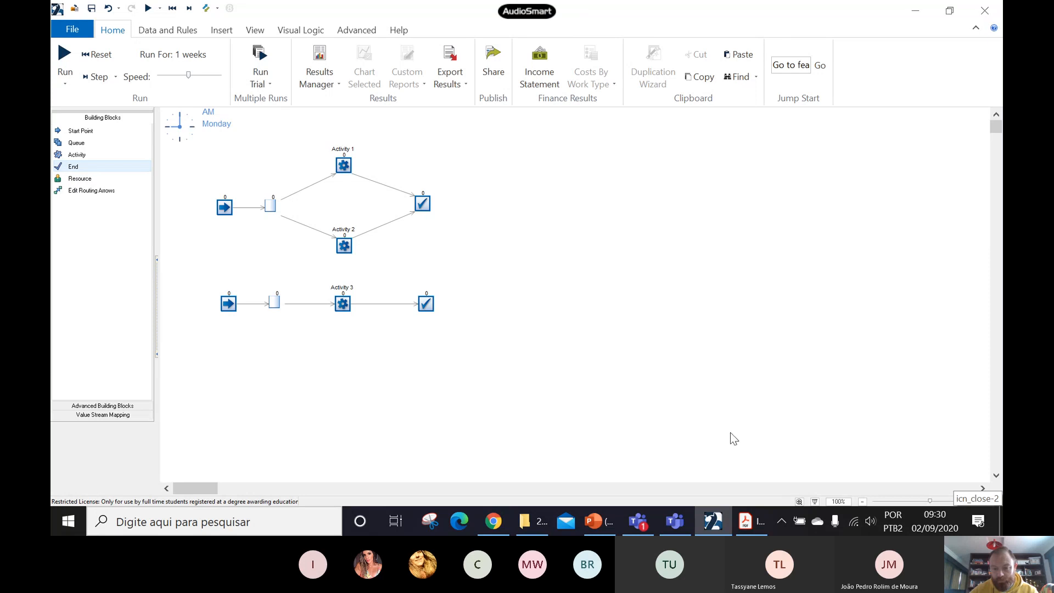
- Switch to the PDF and review the process diagram and the problem statement of Exemplo 2.1
mouse_move(751, 522)
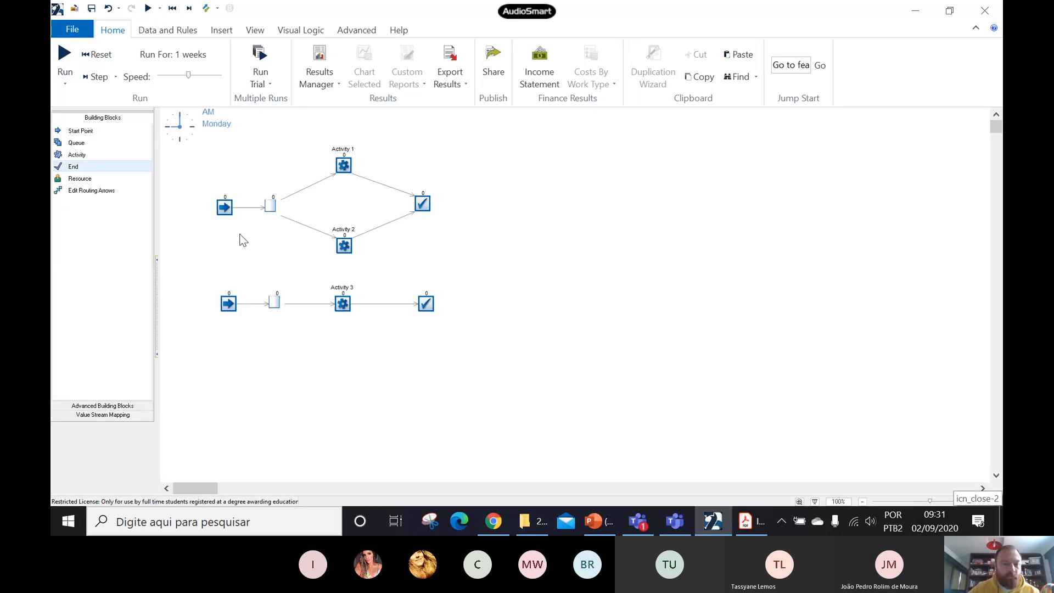
left_click(744, 522)
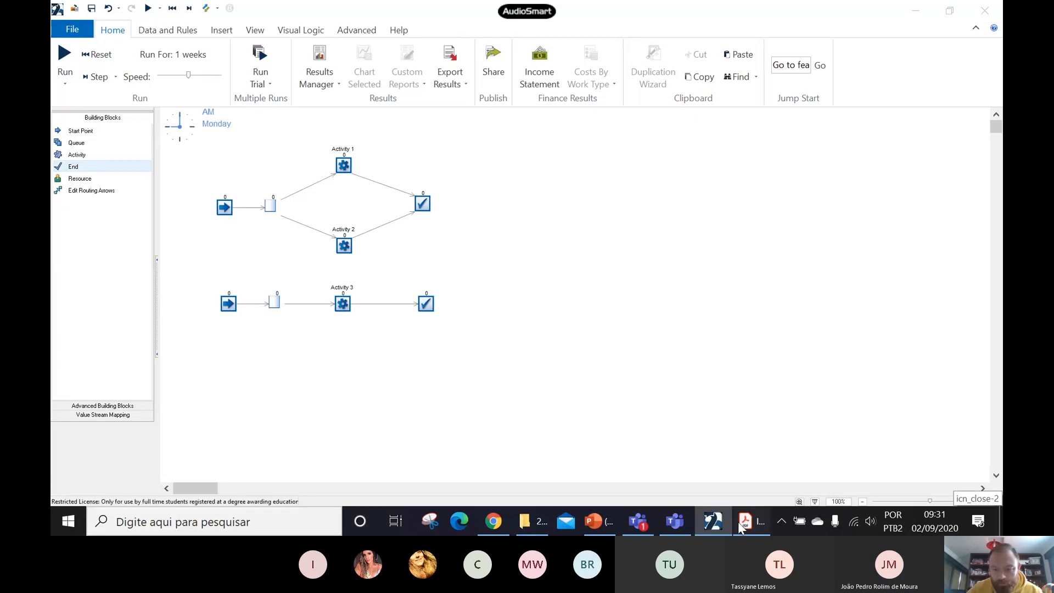
scroll(476, 308, "up", 3)
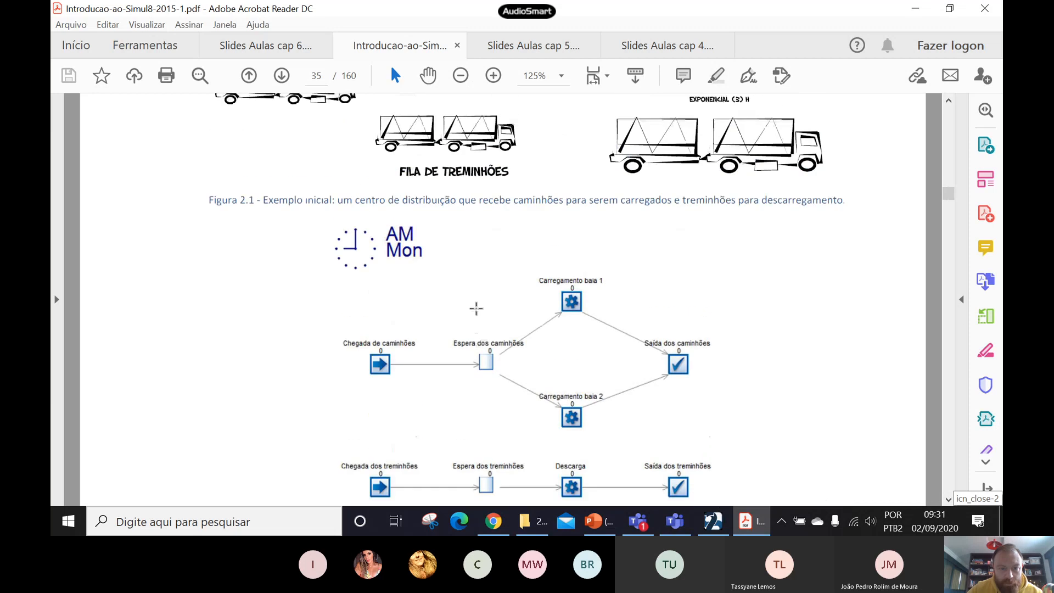
scroll(476, 308, "up", 10)
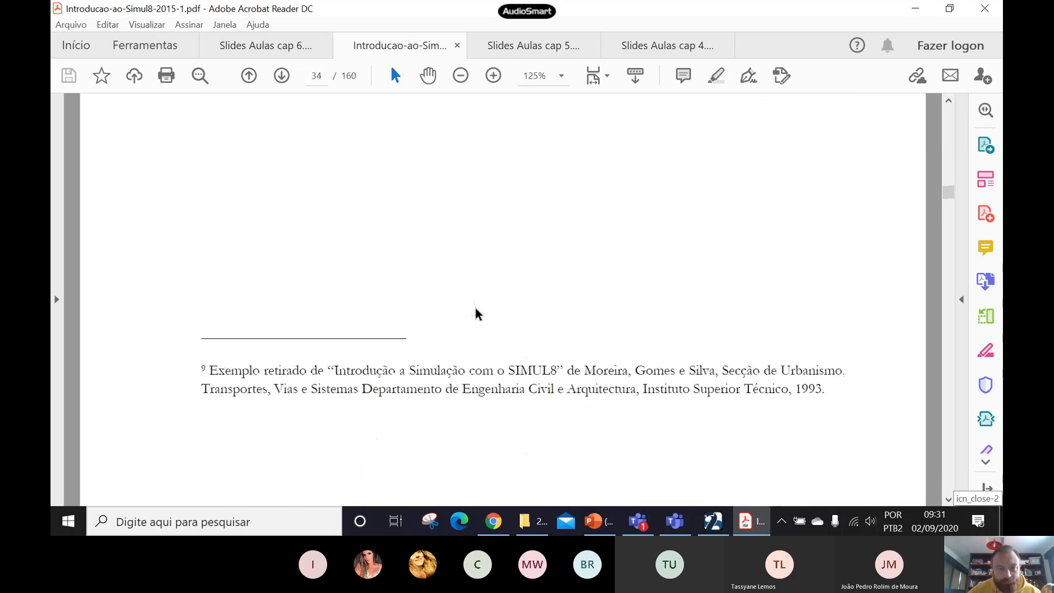
scroll(475, 314, "up", 7)
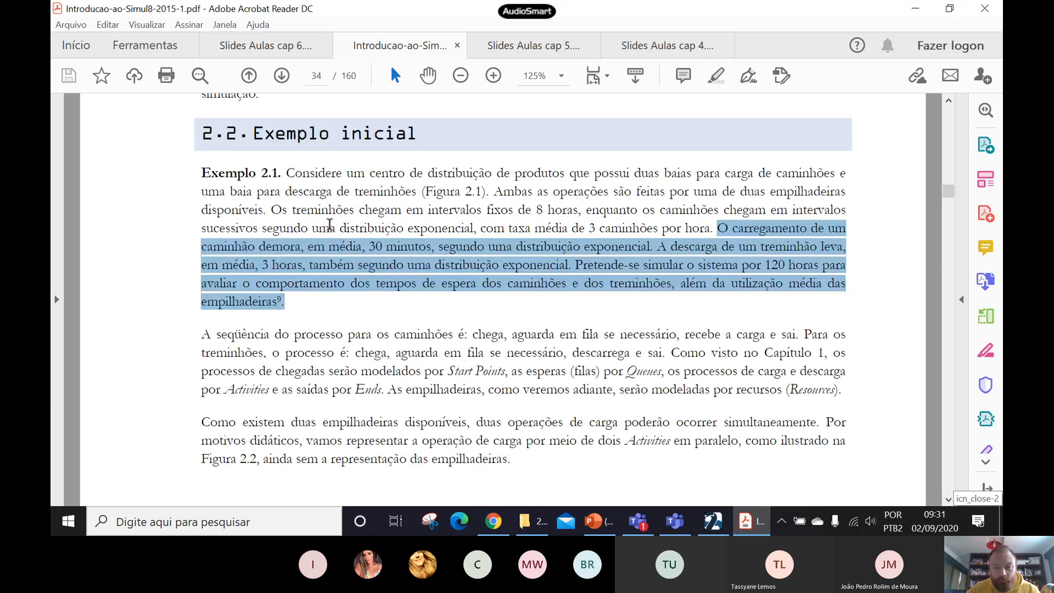
- Return to SIMUL8 and show the title of the upper flow's start point
left_click(713, 521)
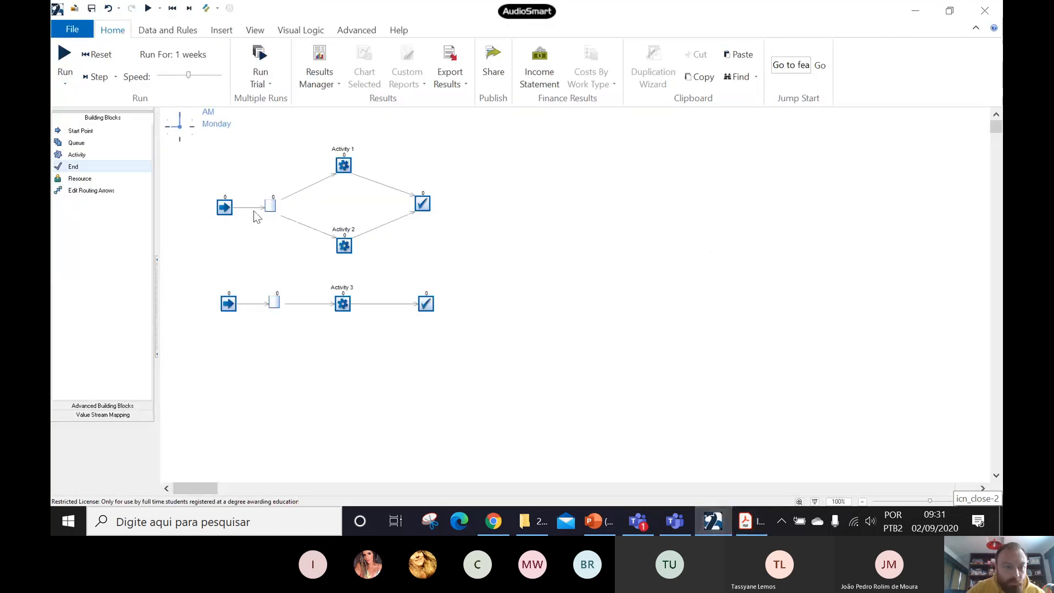
left_click(225, 207)
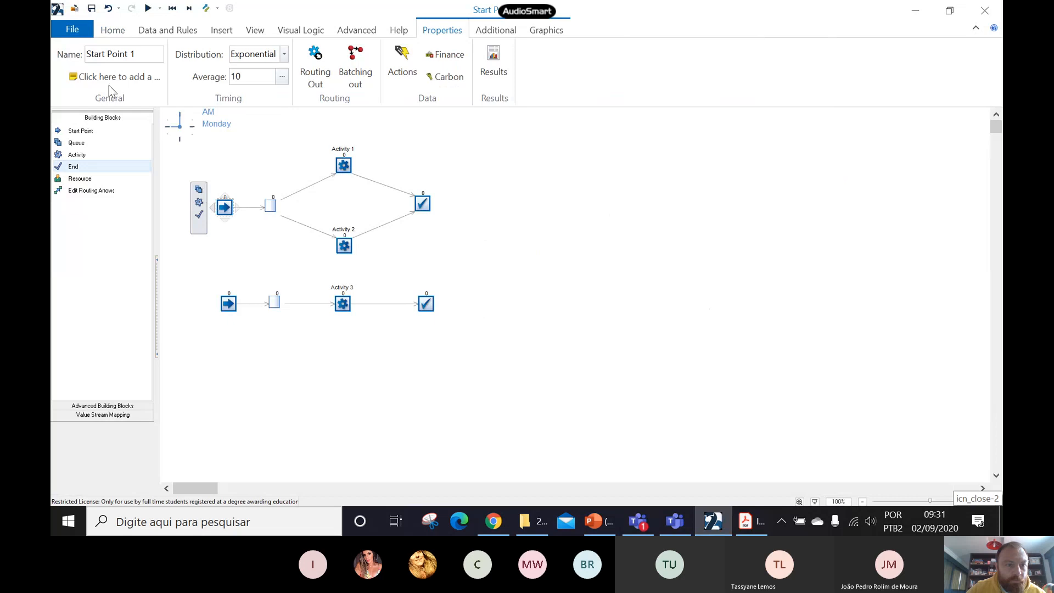
left_click(542, 31)
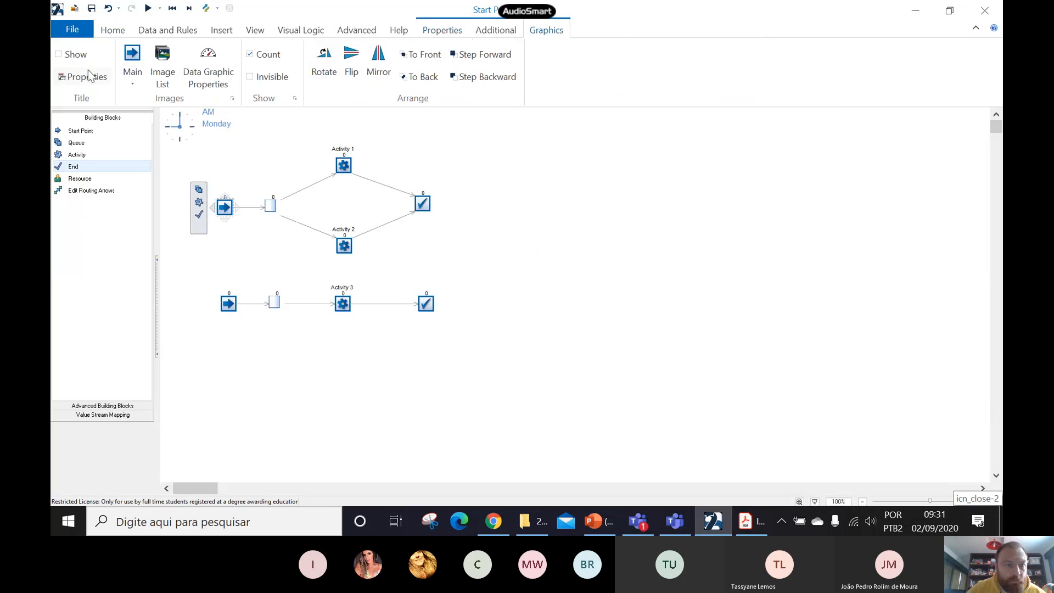
left_click(58, 55)
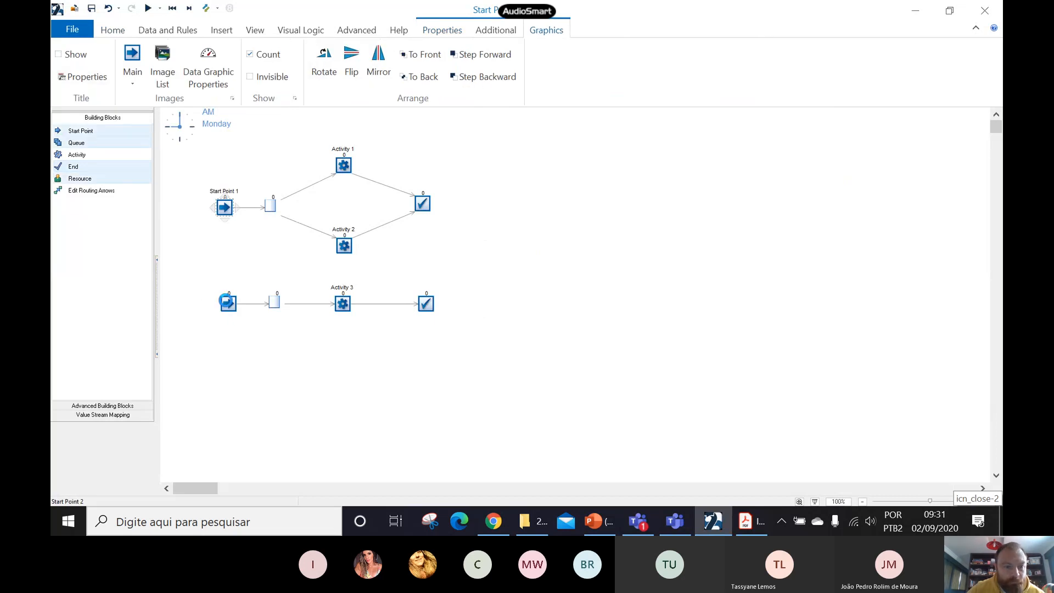
left_click(225, 303)
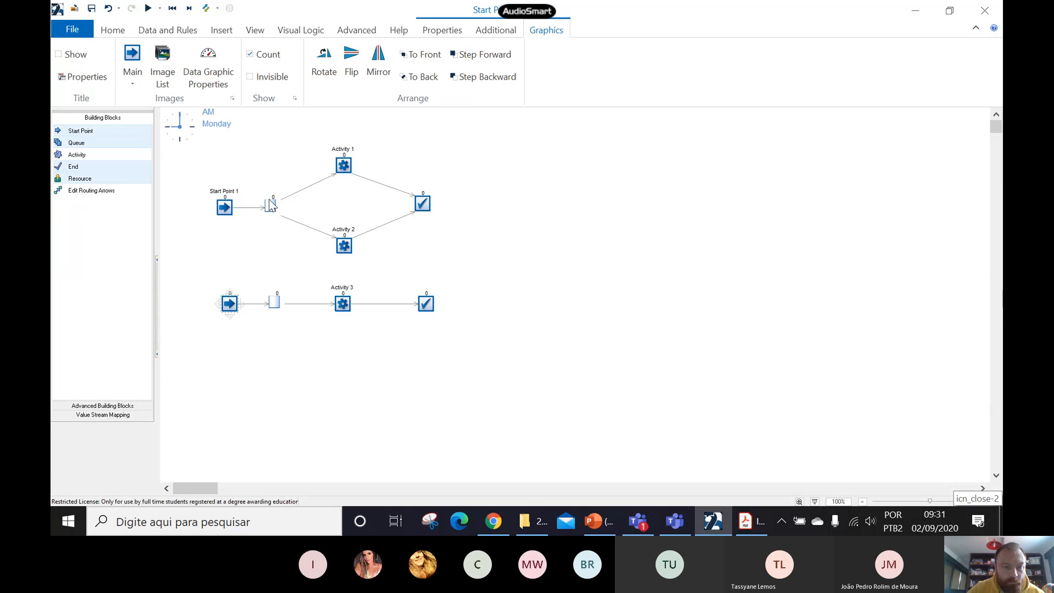
- Show the titles of the end objects in both the upper and lower flows
left_click(420, 205)
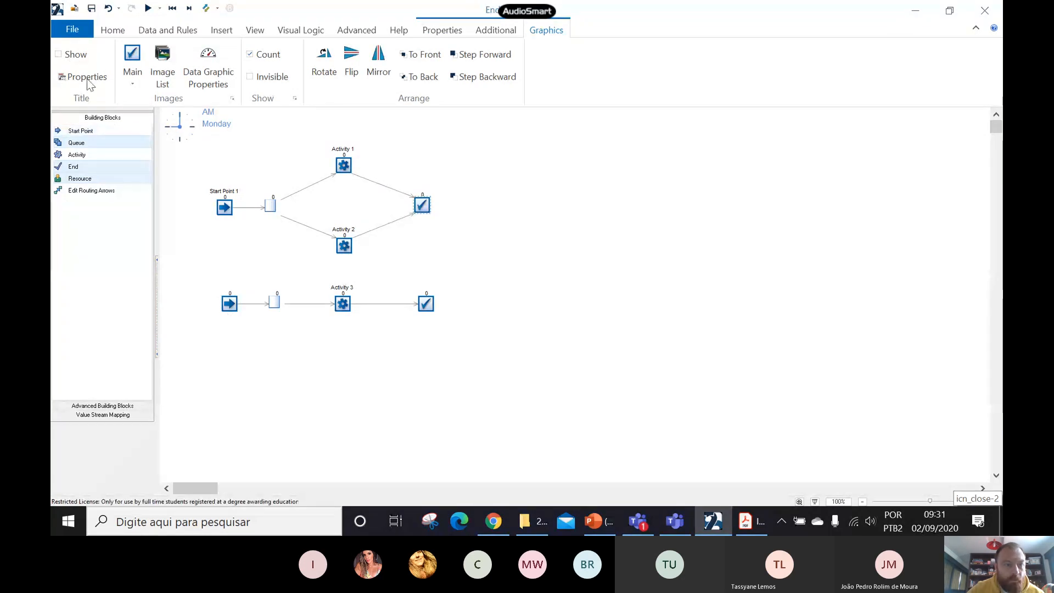
left_click(59, 54)
left_click(426, 306)
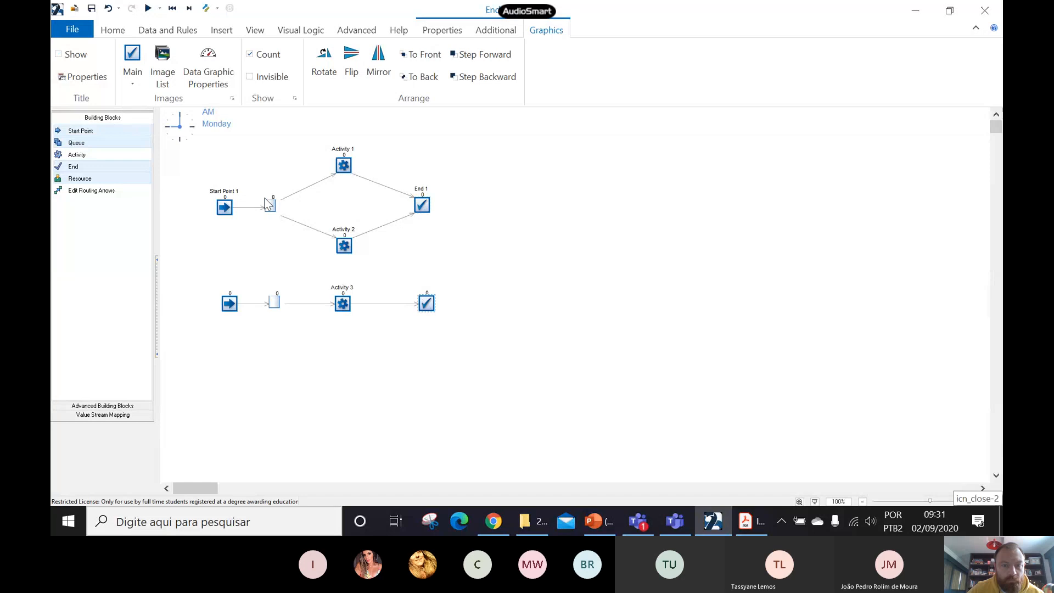
left_click(58, 54)
- Show the titles of the queues in both the upper and lower flows
left_click(270, 205)
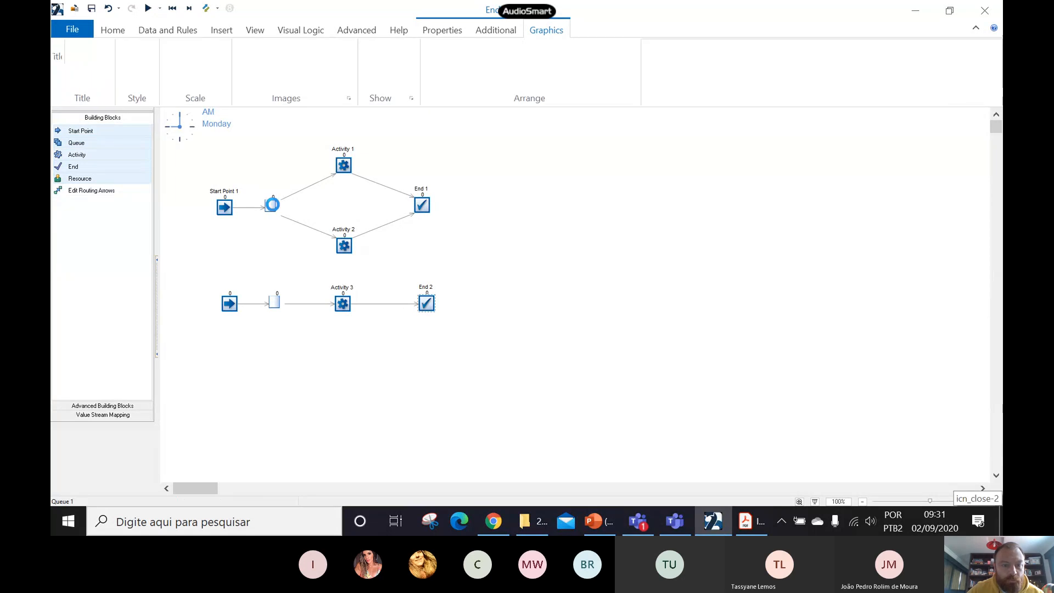
left_click(58, 54)
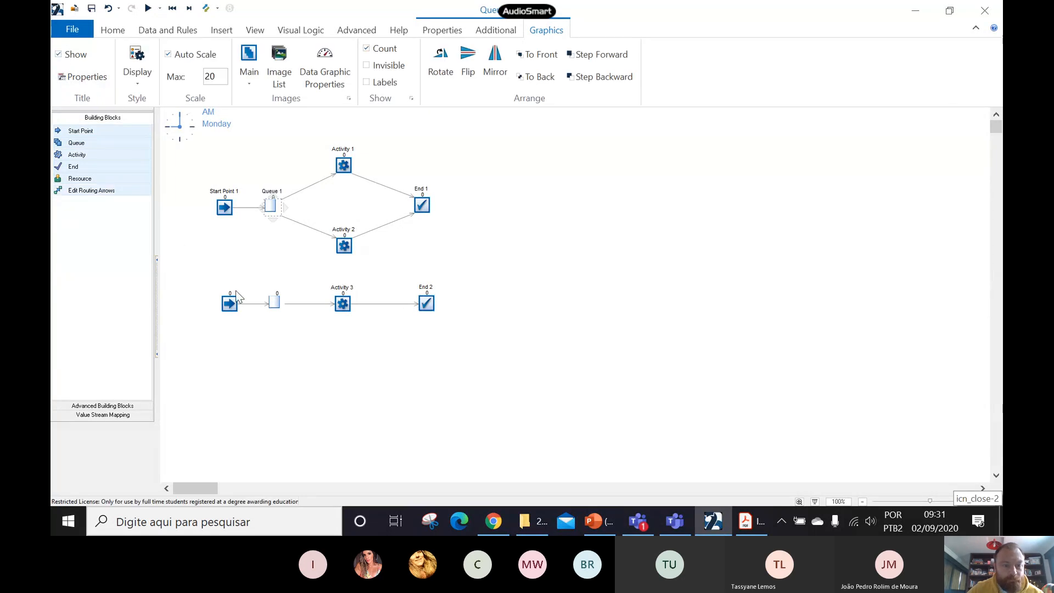
left_click(274, 301)
left_click(64, 56)
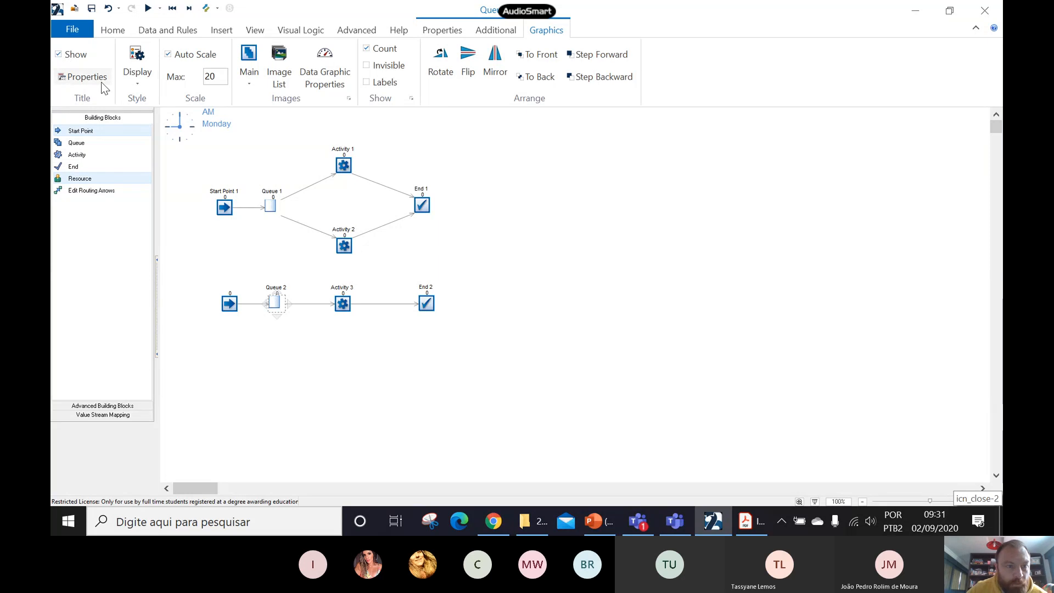
- Rename the upper flow's start point as Cheg Caminhão
left_click(443, 30)
left_click(226, 207)
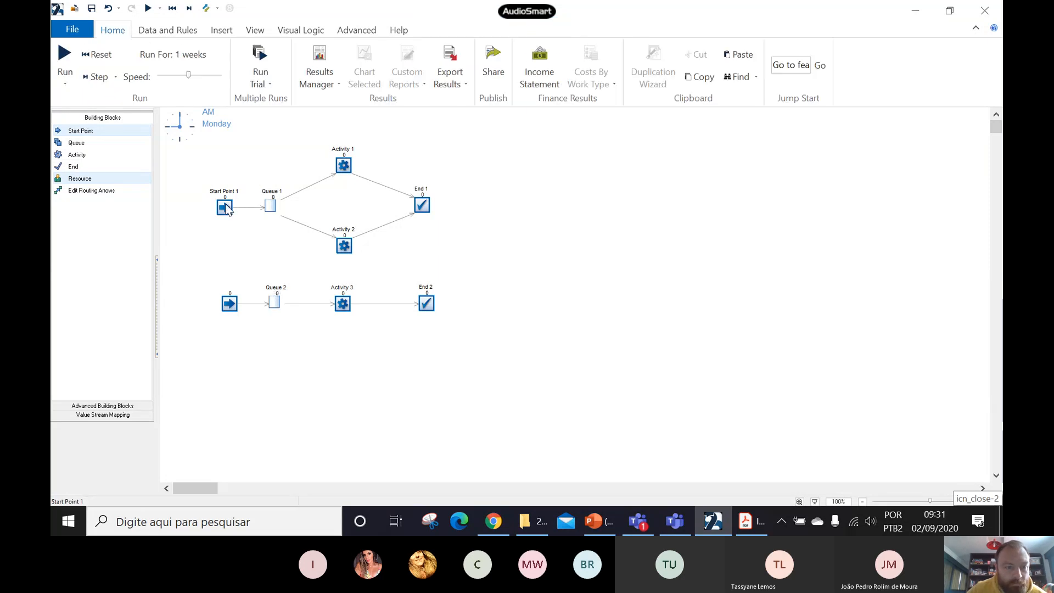
left_click(140, 55)
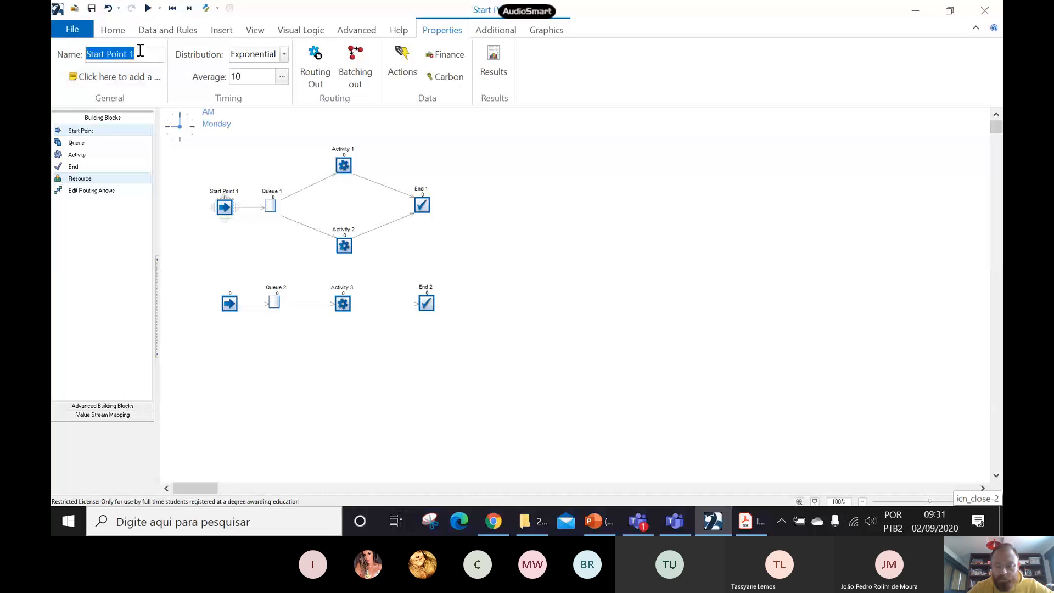
type("Ch")
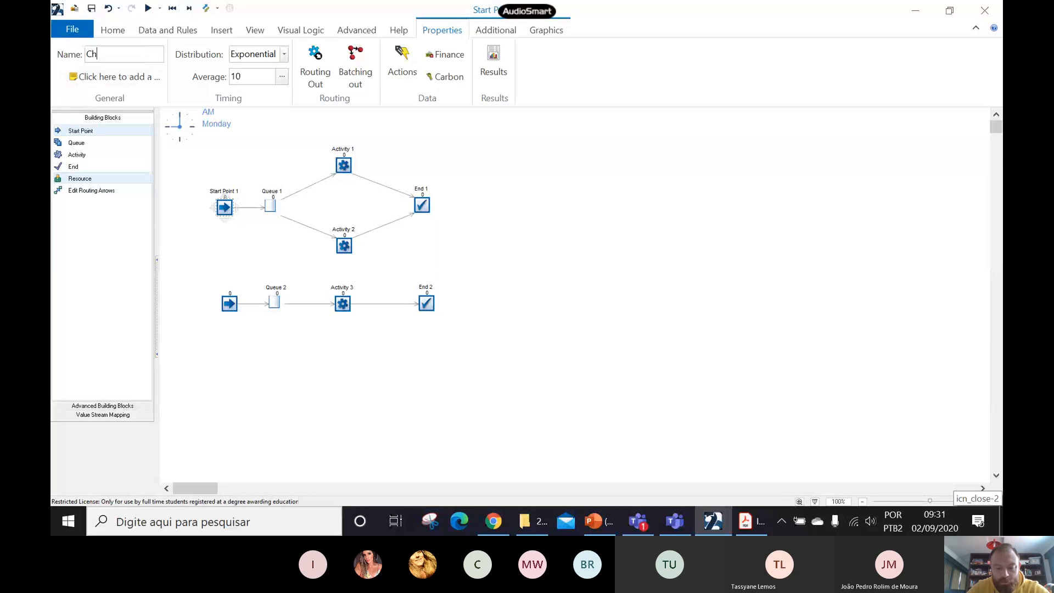
type("eg Caminhão")
- Rename the lower flow's start point as Cheg Treminhão
left_click(229, 305)
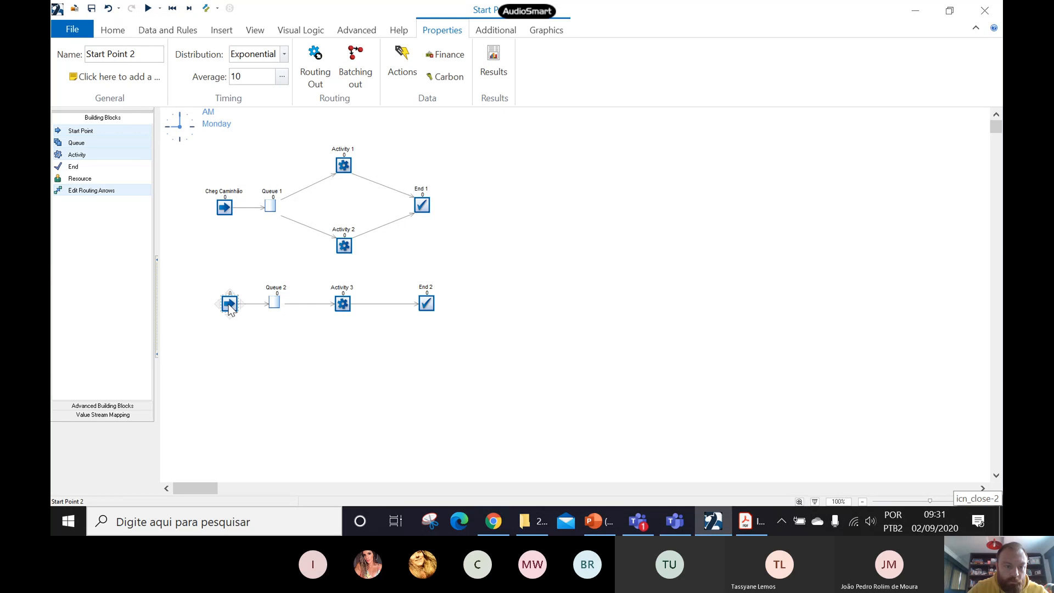
left_click(139, 55)
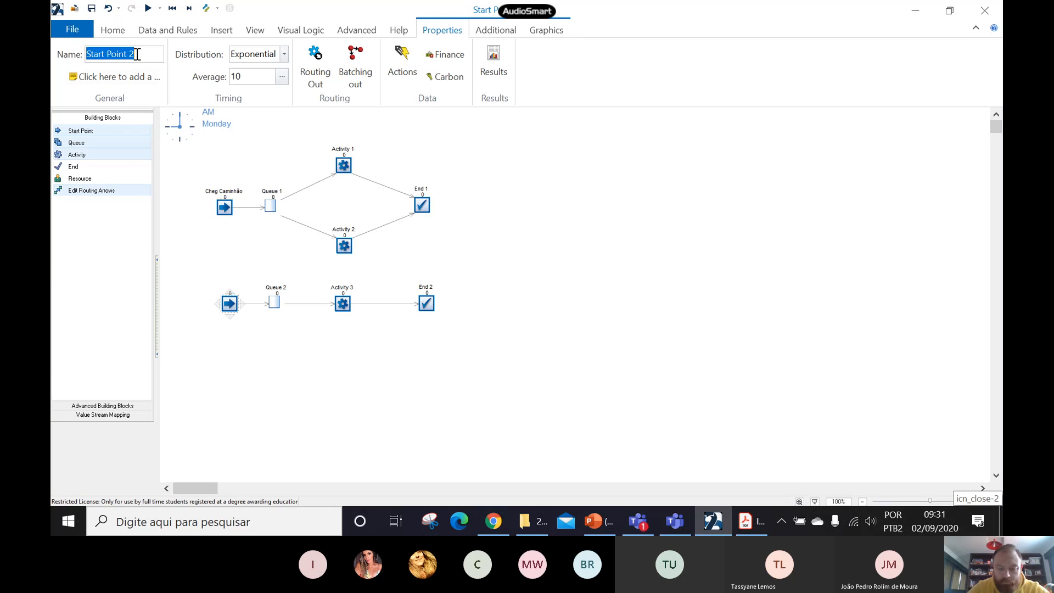
type("Cheg")
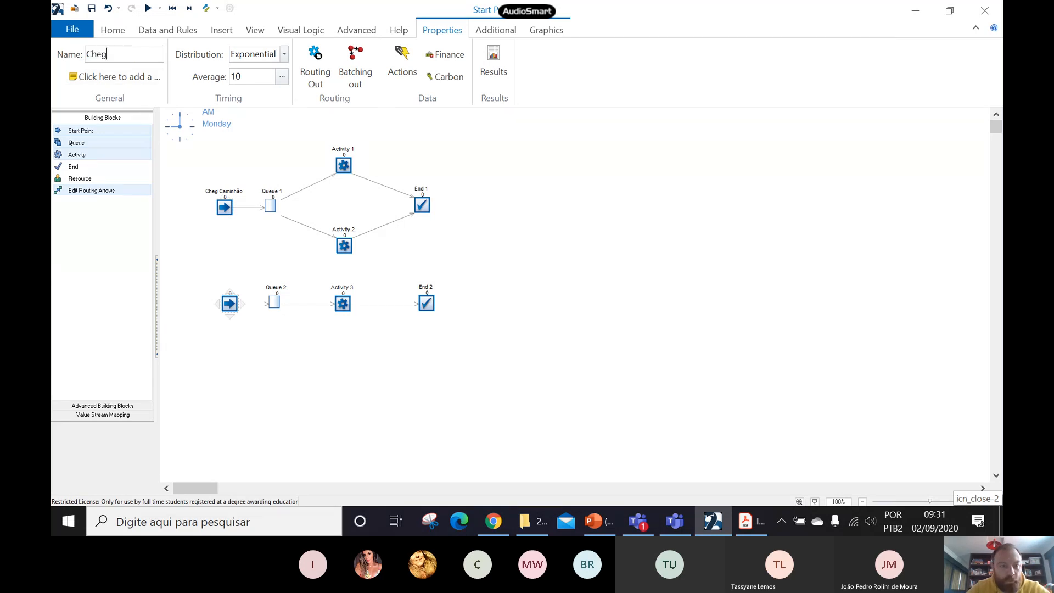
type(" Treminhão")
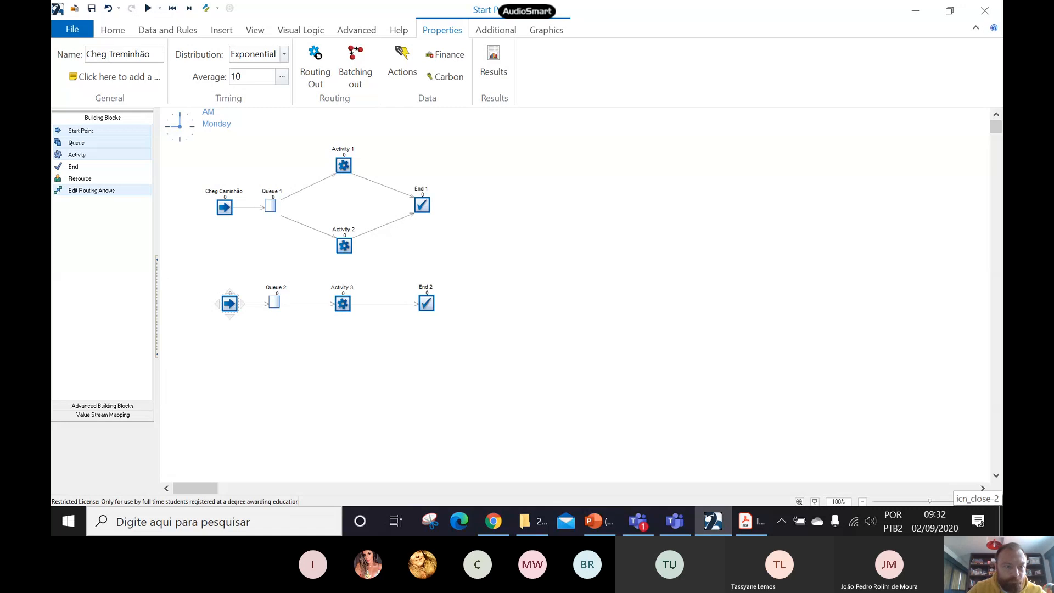
- Rename the upper flow's queue as Fila para Carga
left_click(272, 205)
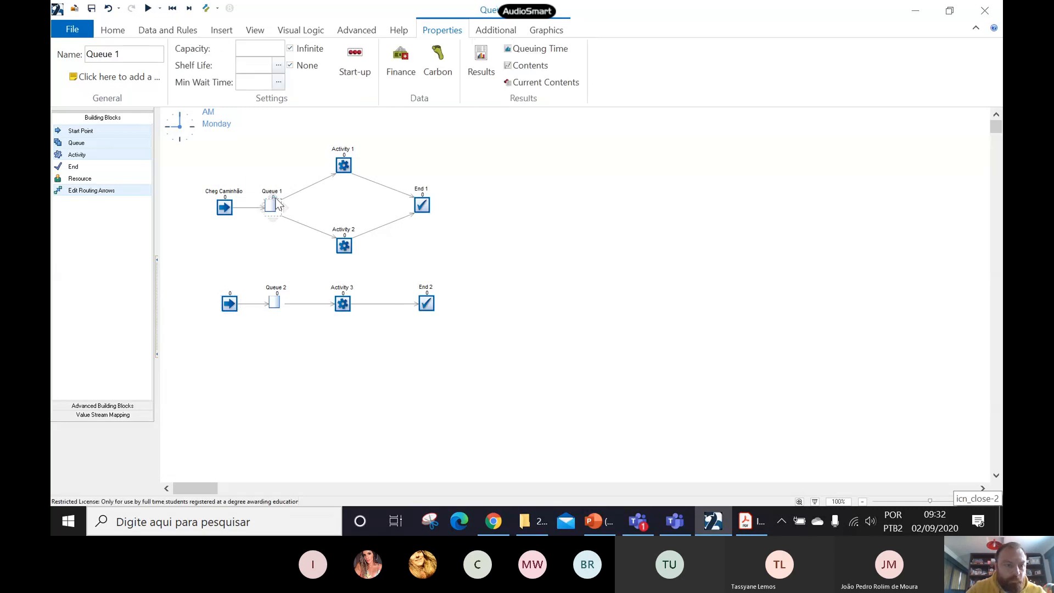
left_click(140, 58)
type("Fila ")
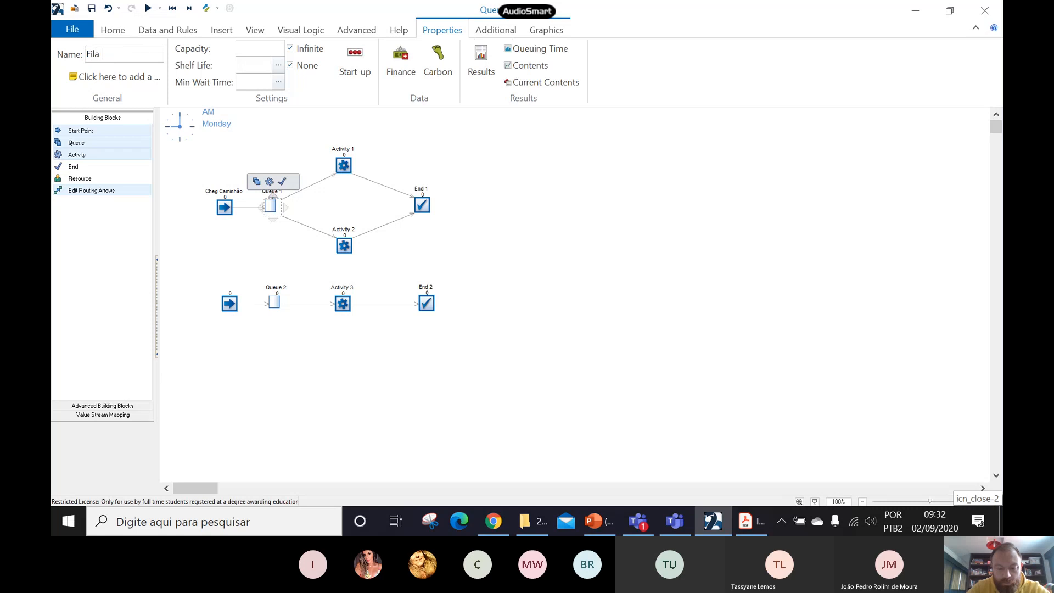
type("para Carga")
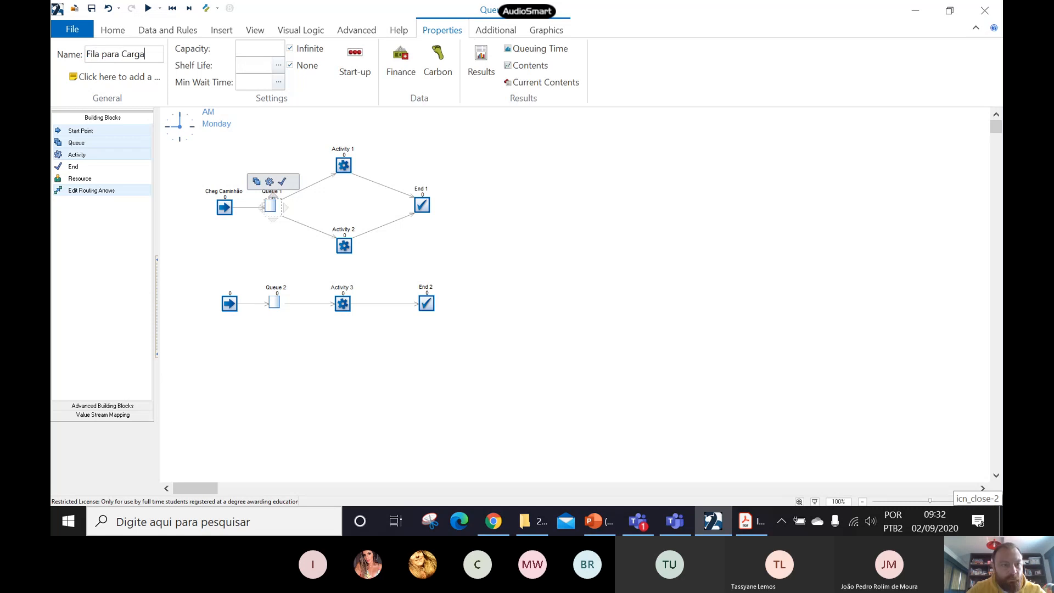
- Rename the lower flow's queue as Fila para Descarga
left_click(275, 302)
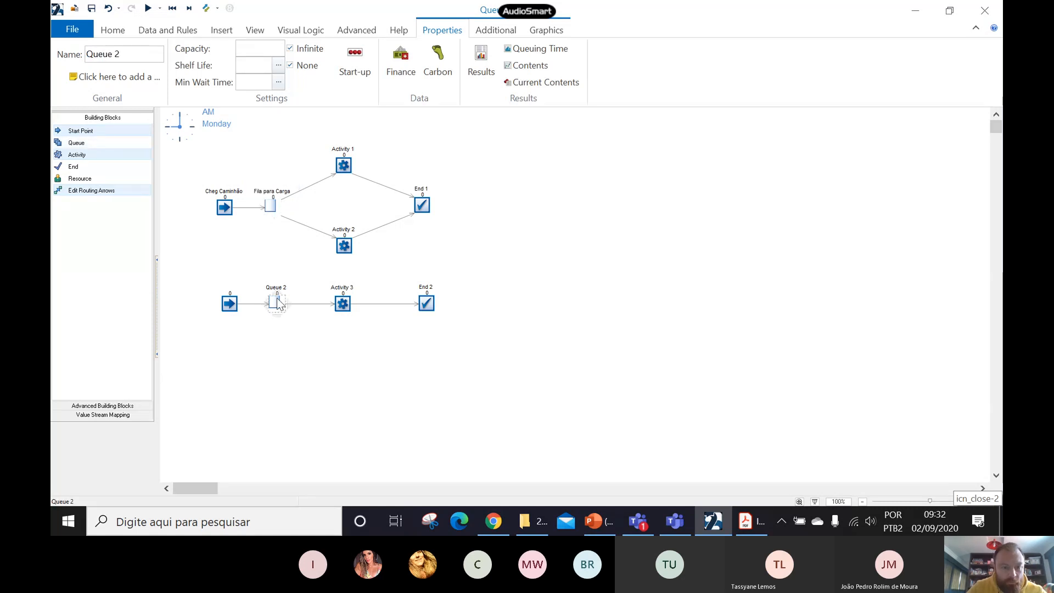
left_click(126, 51)
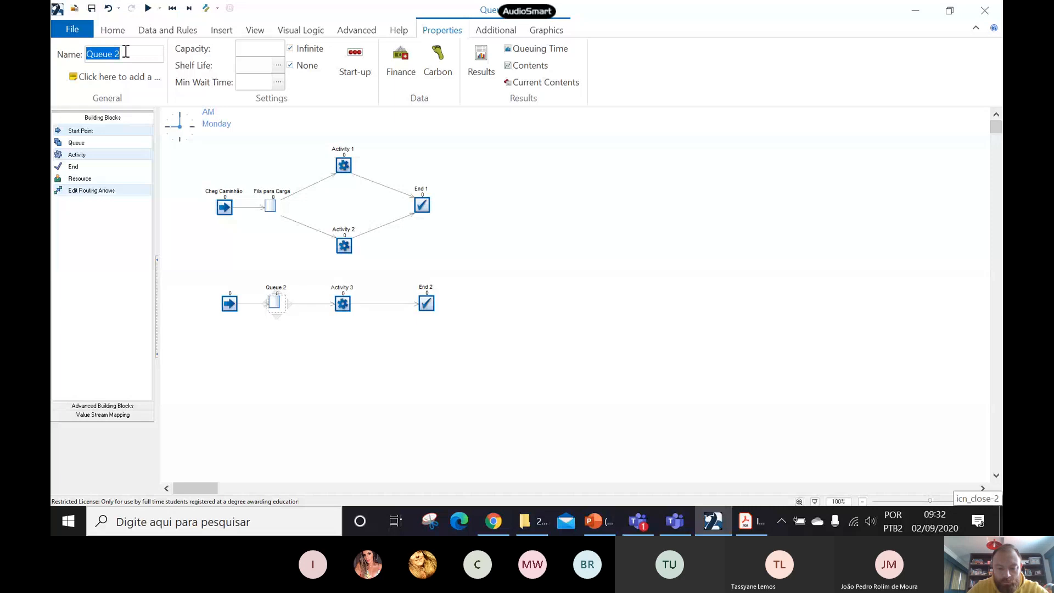
type("Fila para De")
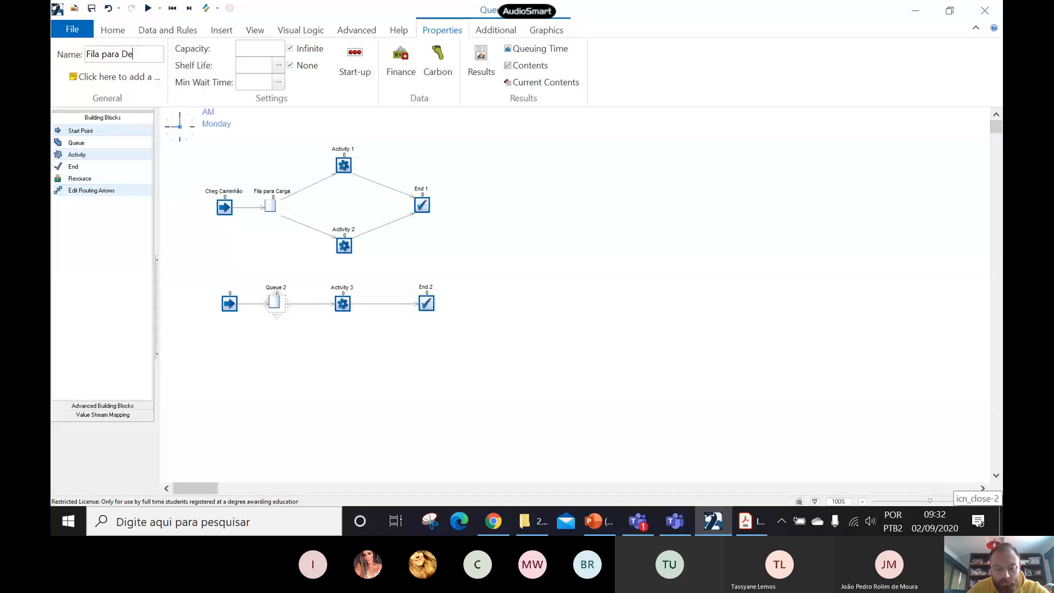
type("sarga")
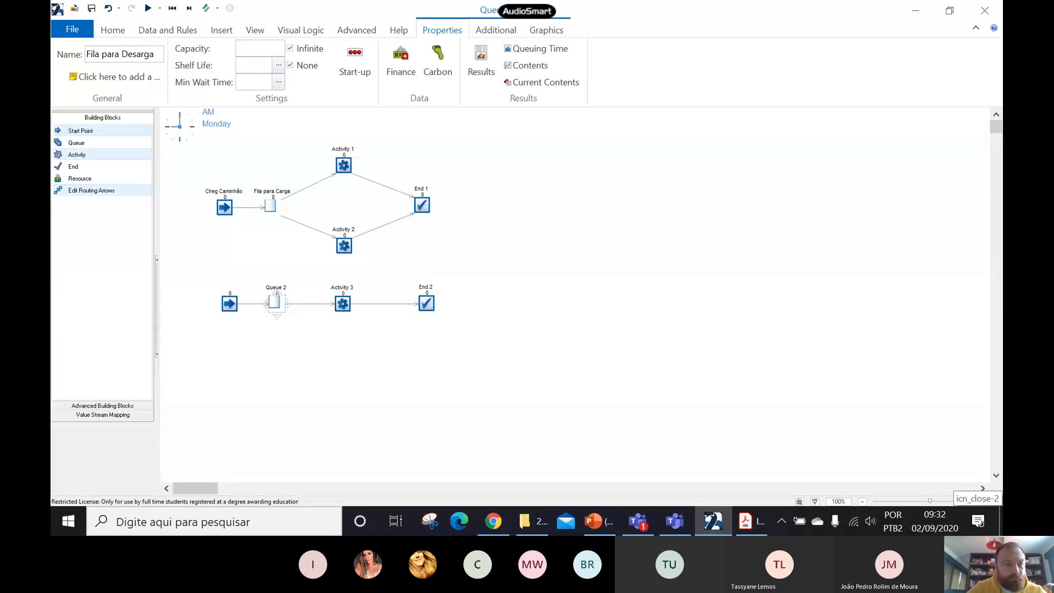
type("c")
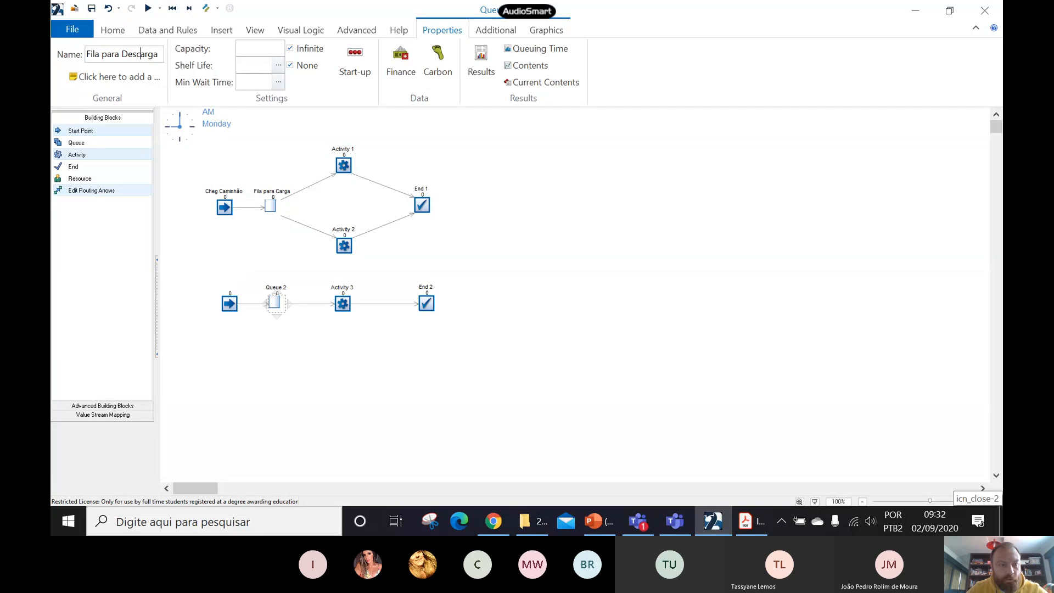
- Rename the upper flow's two parallel activities as baia 1 (upper branch) and baia 2 (lower branch)
left_click(343, 163)
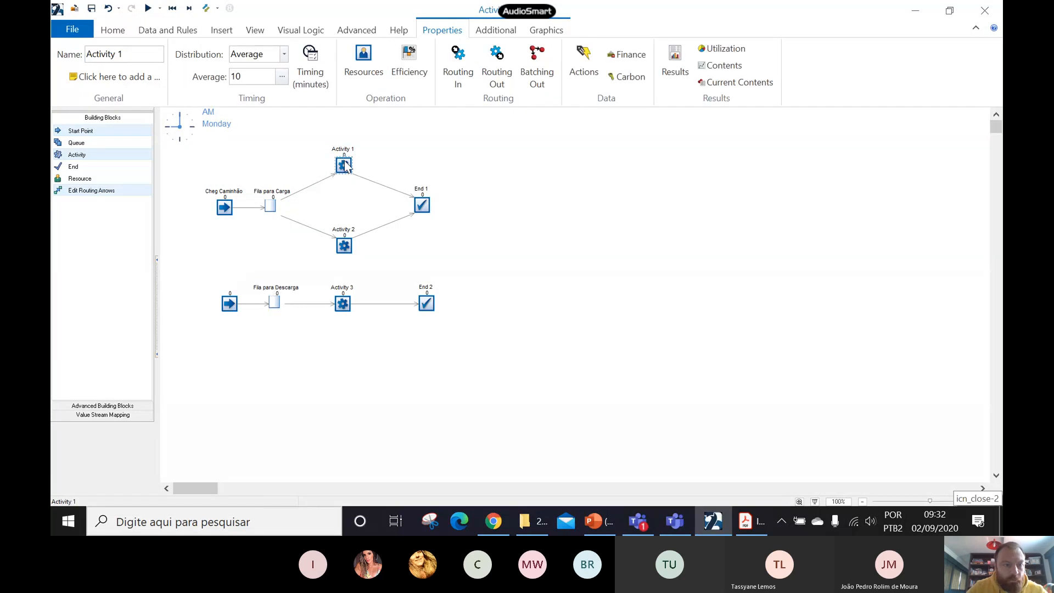
left_click(116, 55)
type("baia")
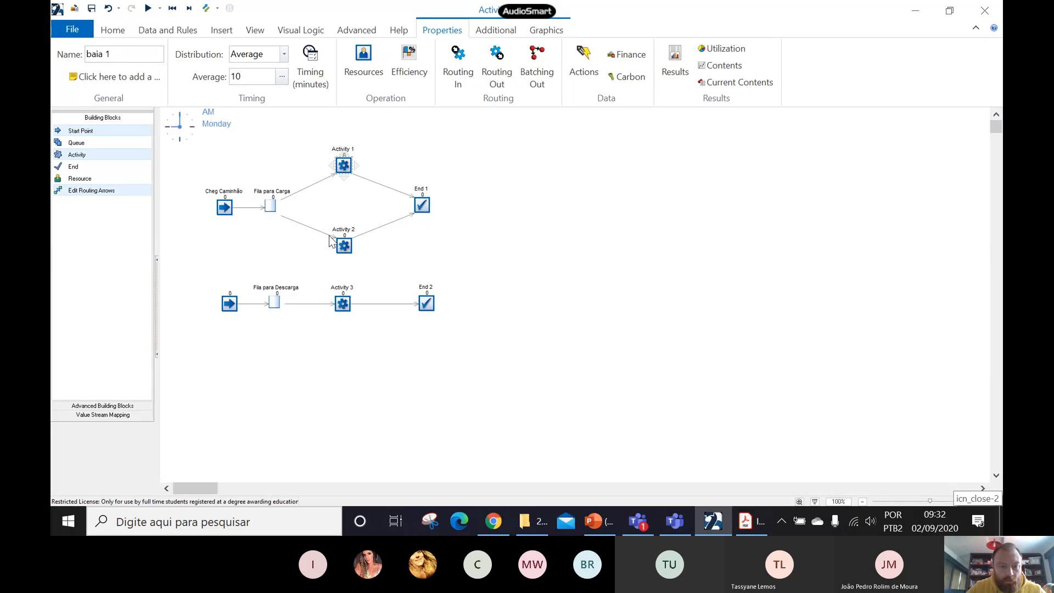
left_click(343, 244)
left_click(102, 56)
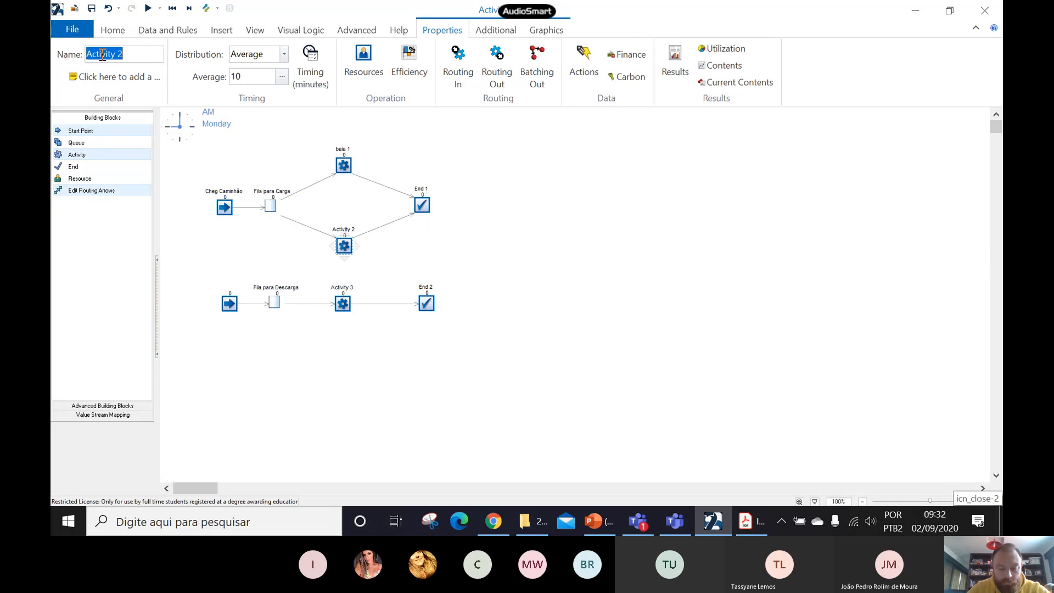
type("baia")
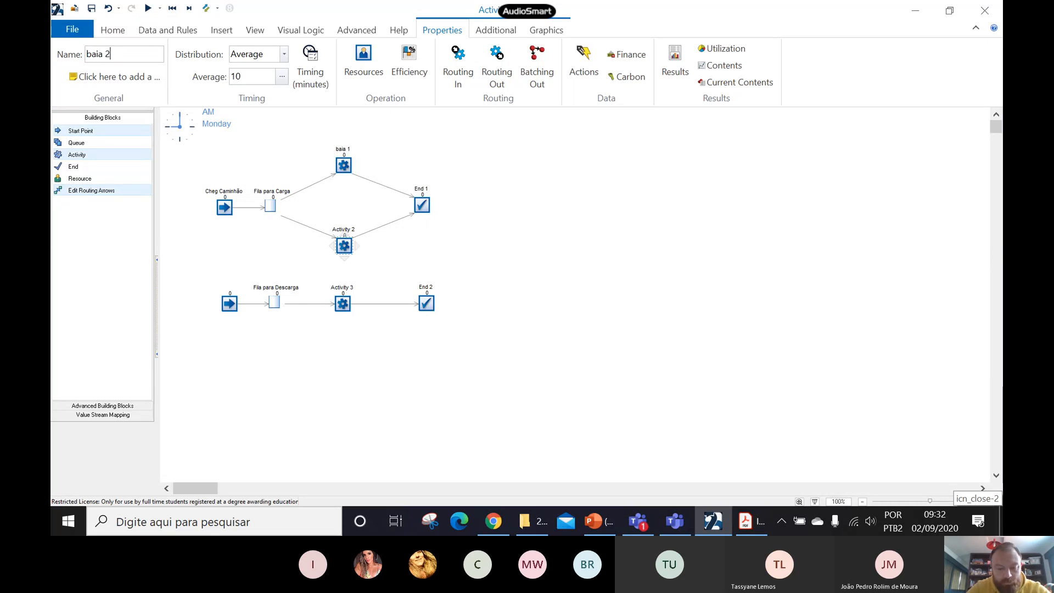
- Rename the lower flow's activity as baia 3
left_click(337, 302)
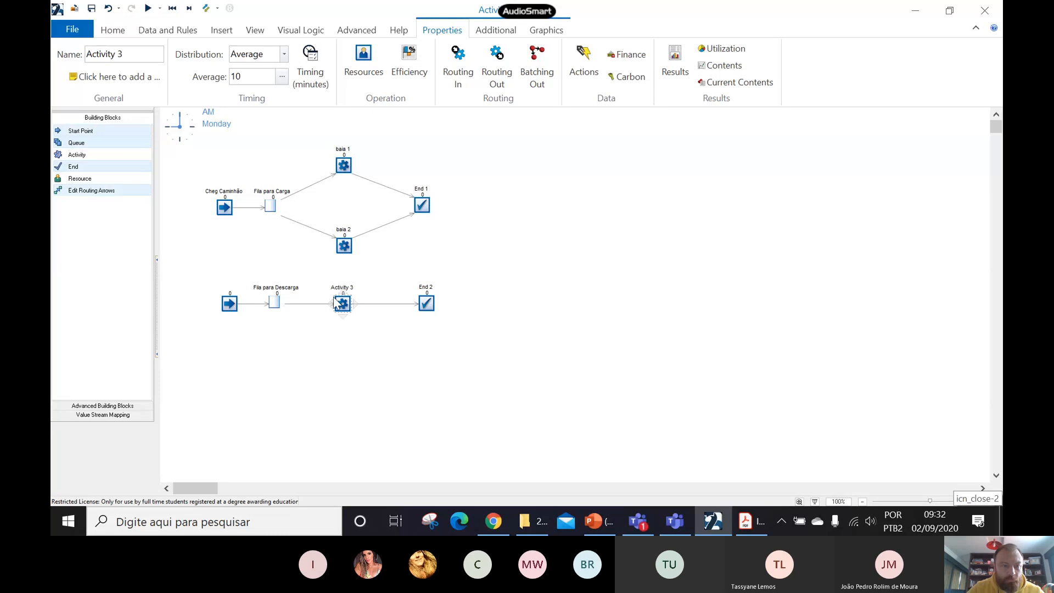
left_click(117, 55)
type("ba")
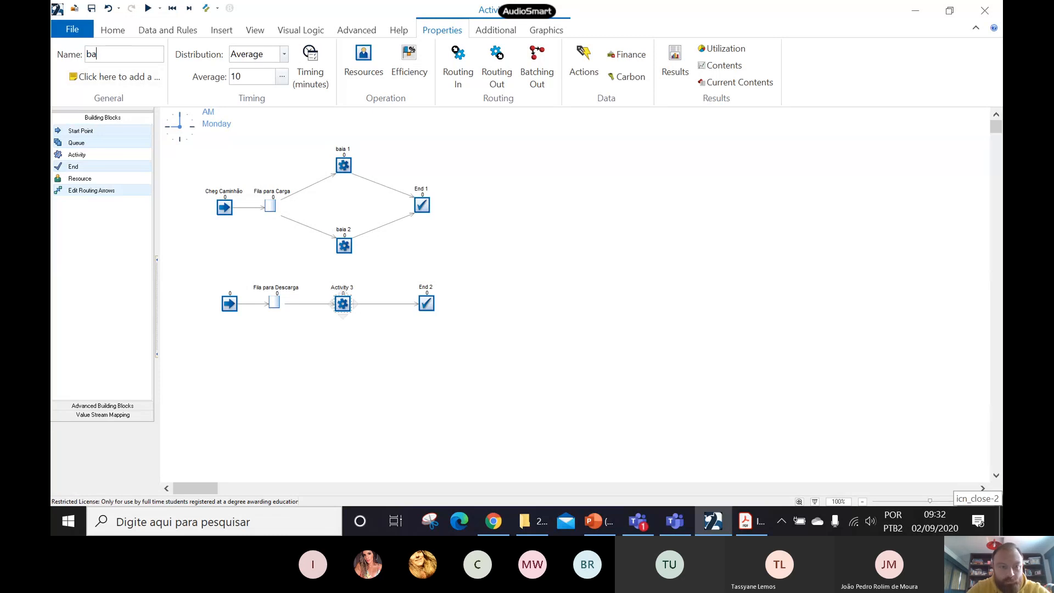
type("ia ")
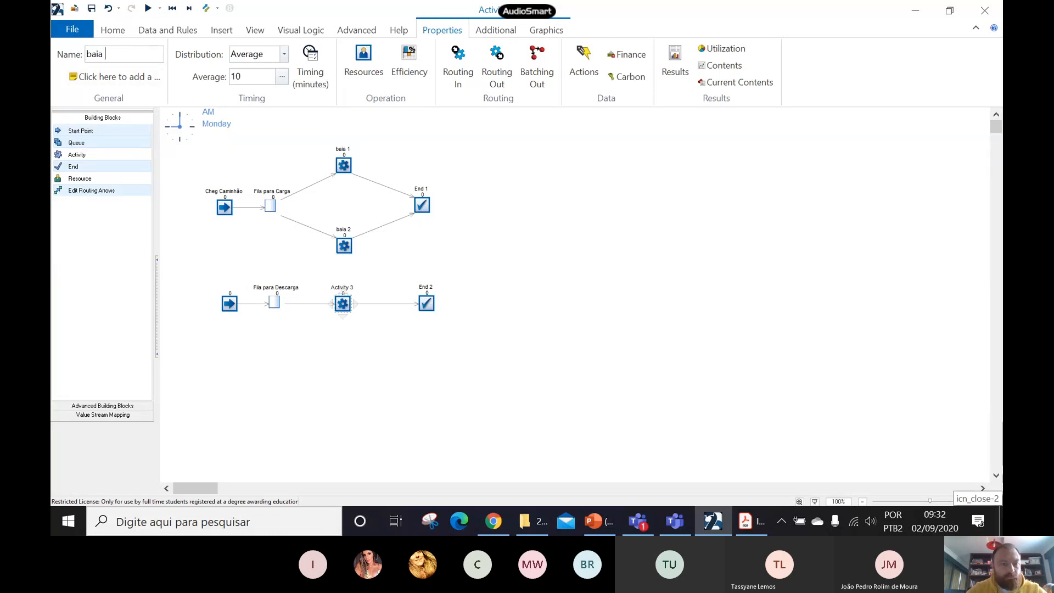
type("3")
- Rename the upper flow's end point as saída caminhão
left_click(424, 206)
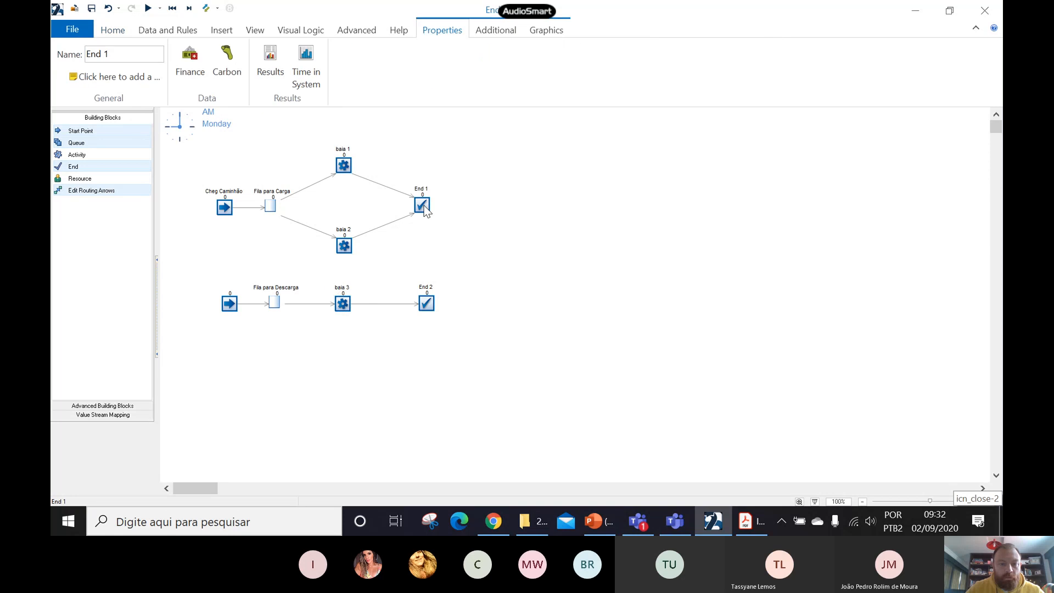
left_click(103, 55)
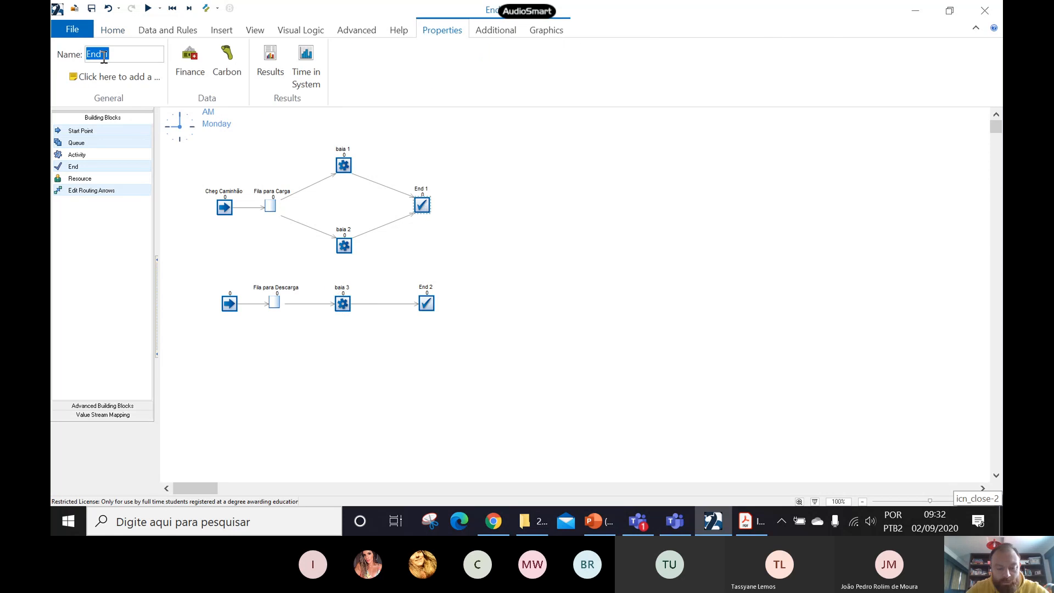
type("saída cami")
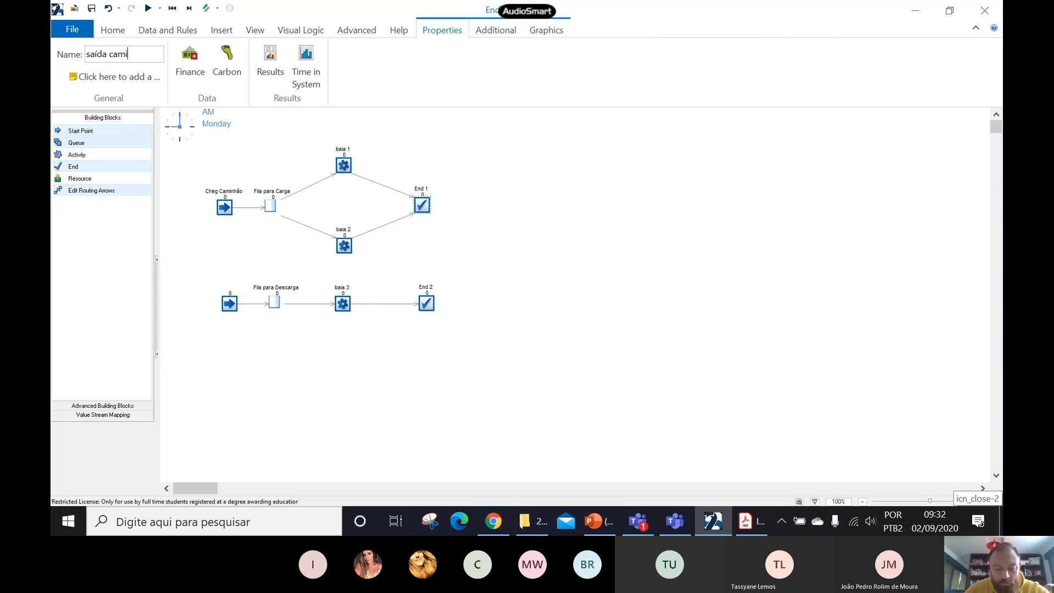
type("nhão")
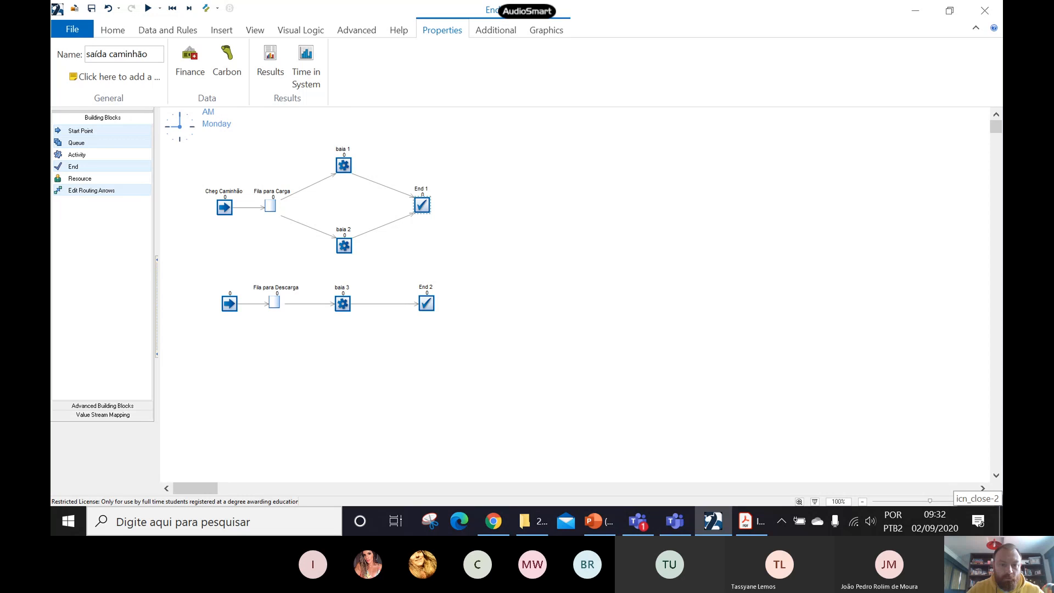
- Rename the lower flow's end point as saída treminhão
left_click(427, 303)
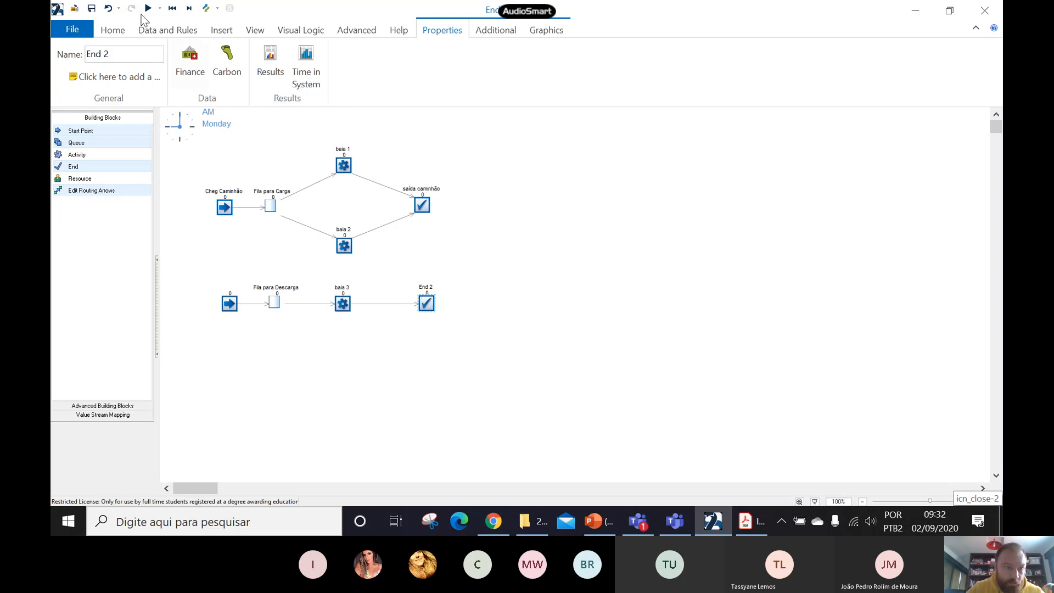
left_click(112, 50)
type("sa")
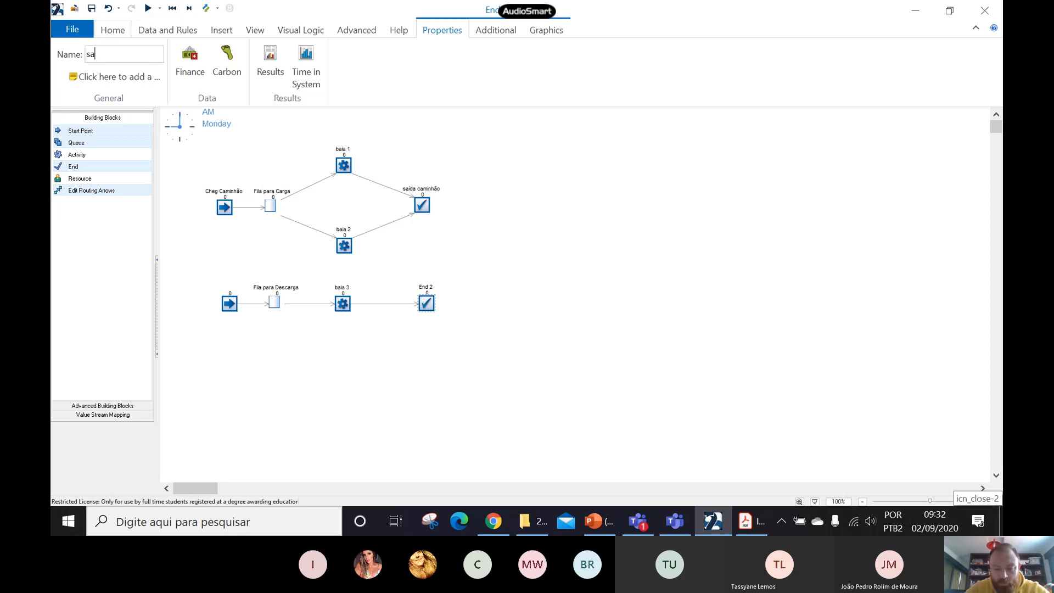
type("ída treminhão")
key("Return")
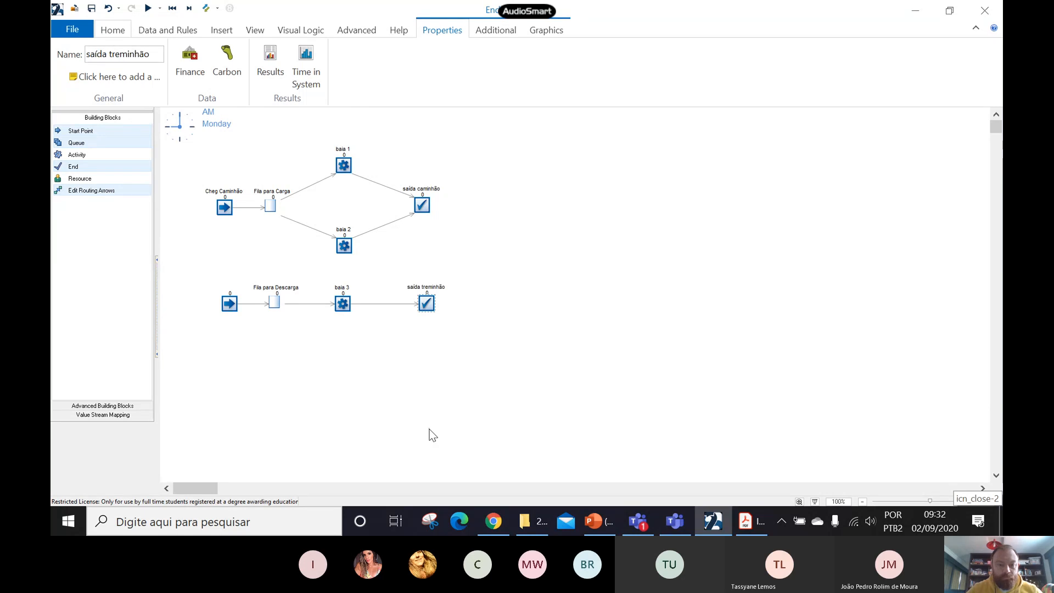
left_click(433, 435)
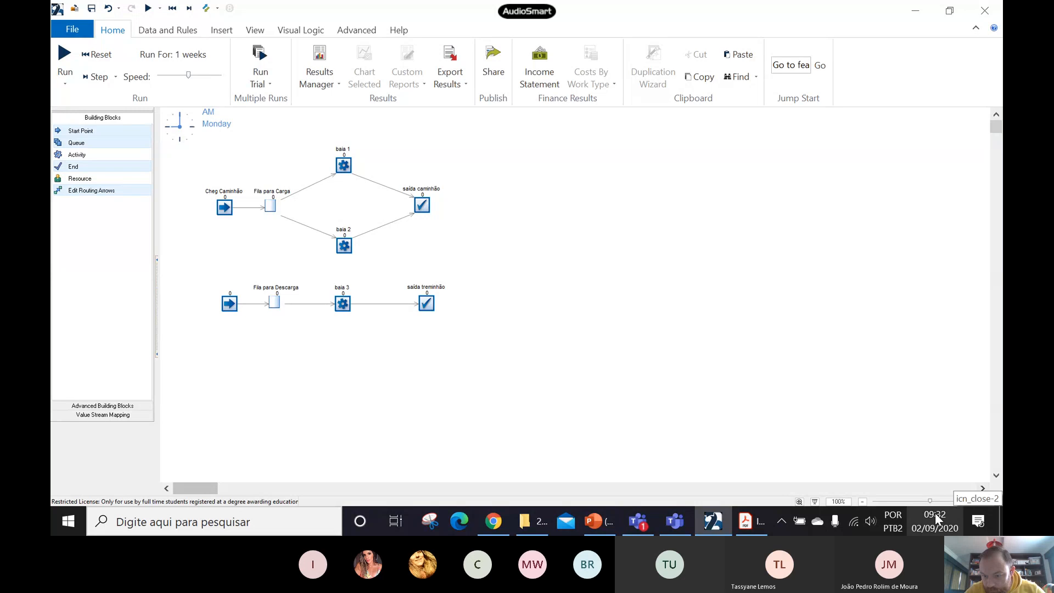
- Set the magnification of the model view to 150%
left_click(837, 501)
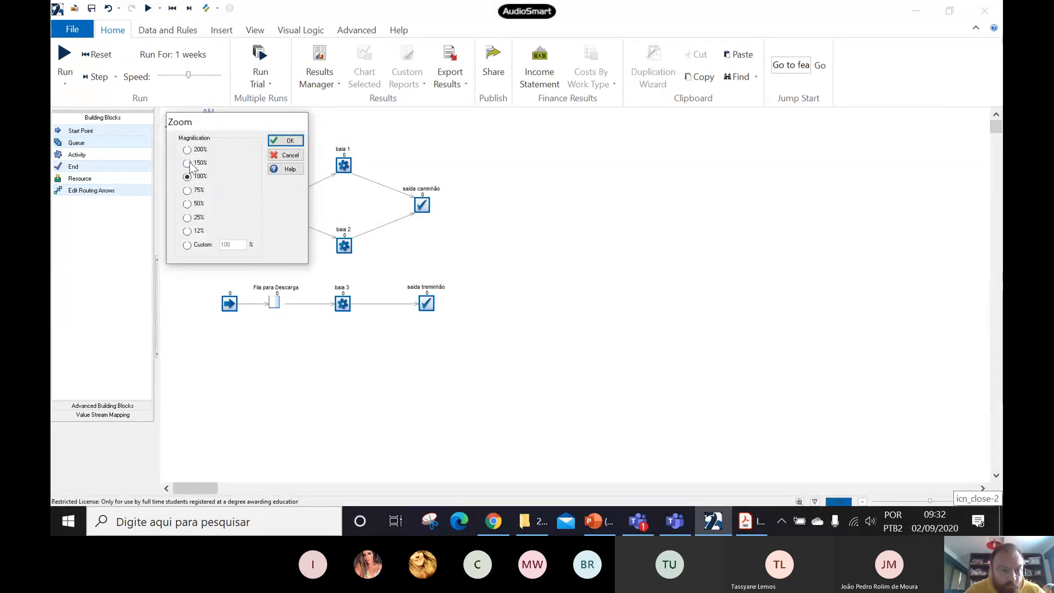
left_click(190, 163)
left_click(286, 141)
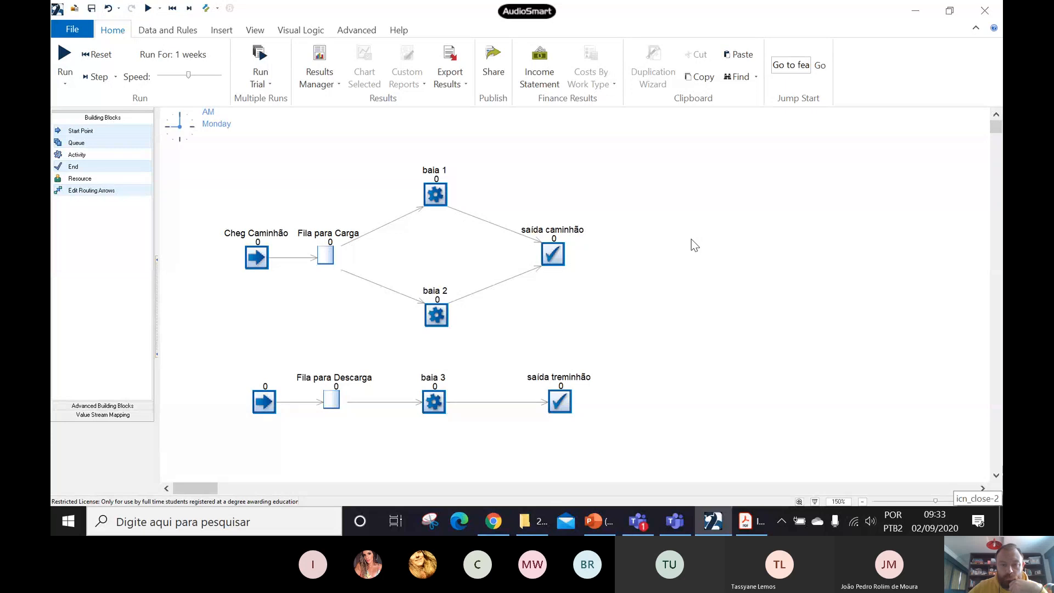
- Switch to the Introducao-ao-Simul8 PDF in Adobe Acrobat Reader and review the problem statement of Exemplo 2.1
left_click(752, 521)
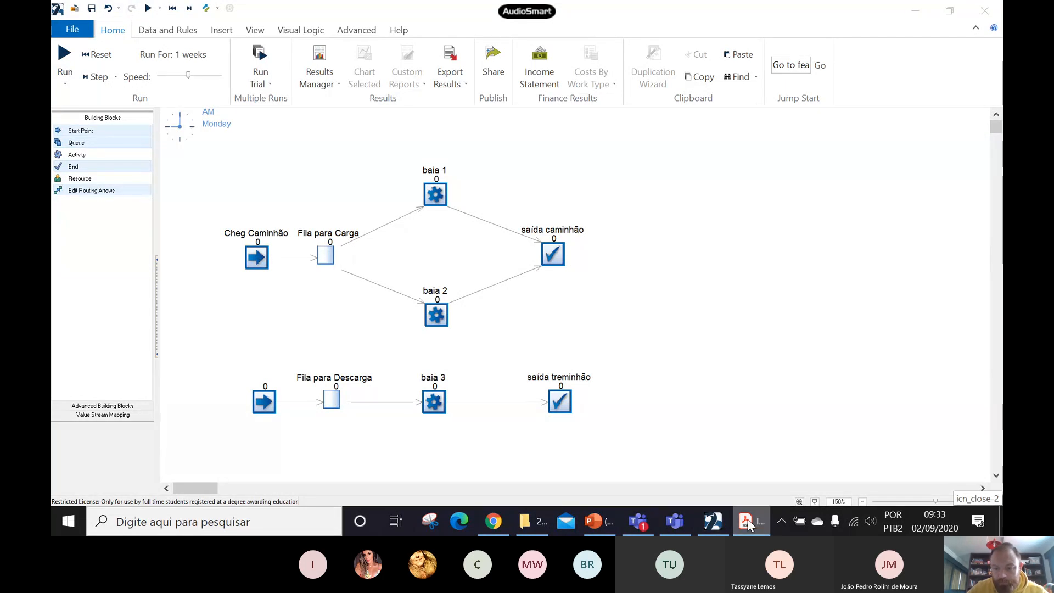
left_click(915, 10)
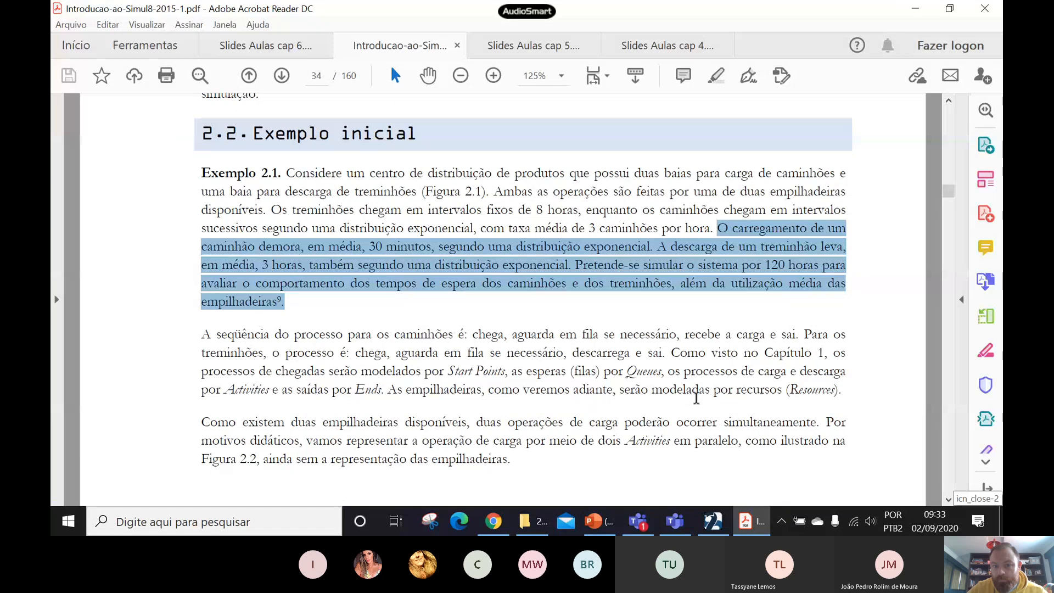
left_click(727, 516)
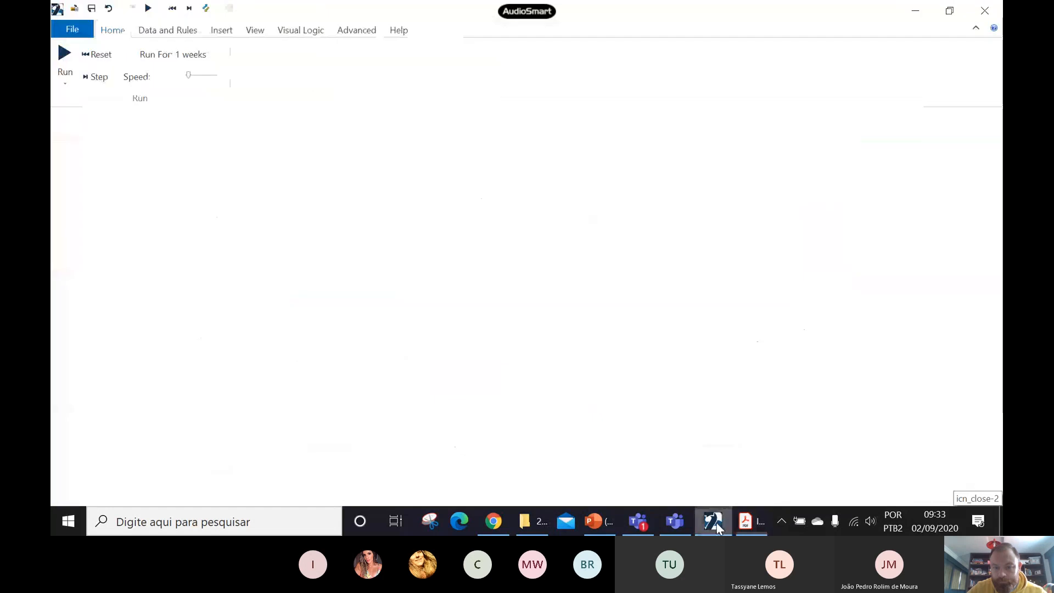
left_click(750, 521)
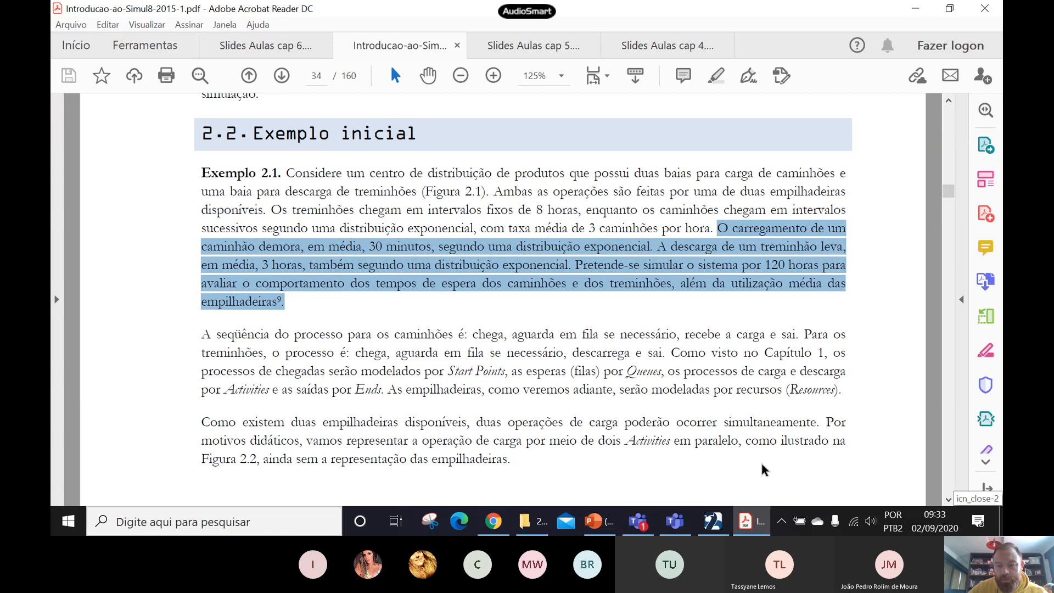
- Switch back to SIMUL8 and set all travel times to zero in the distance preferences
mouse_move(714, 526)
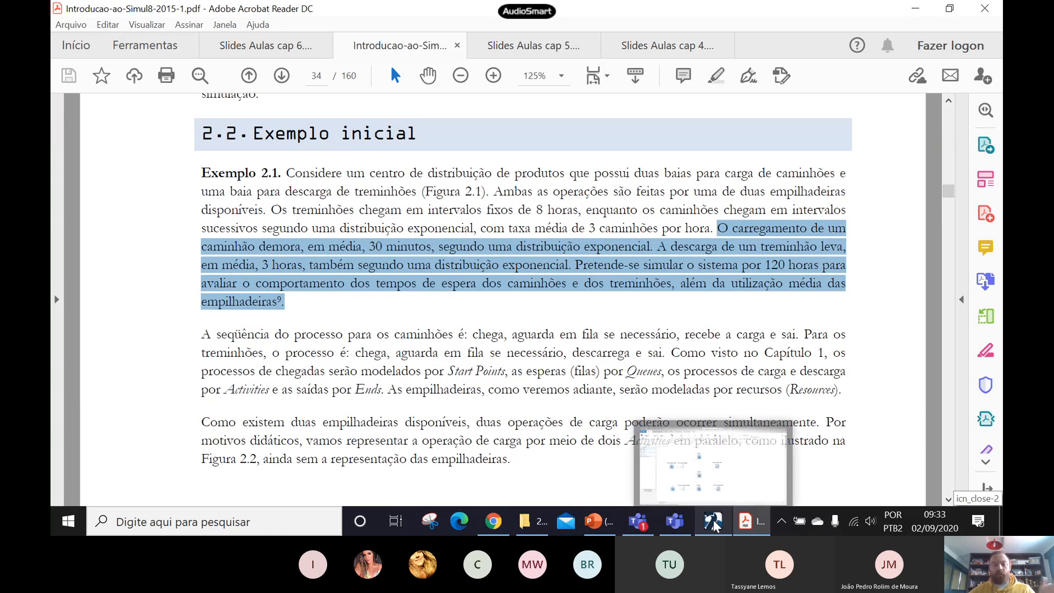
left_click(754, 483)
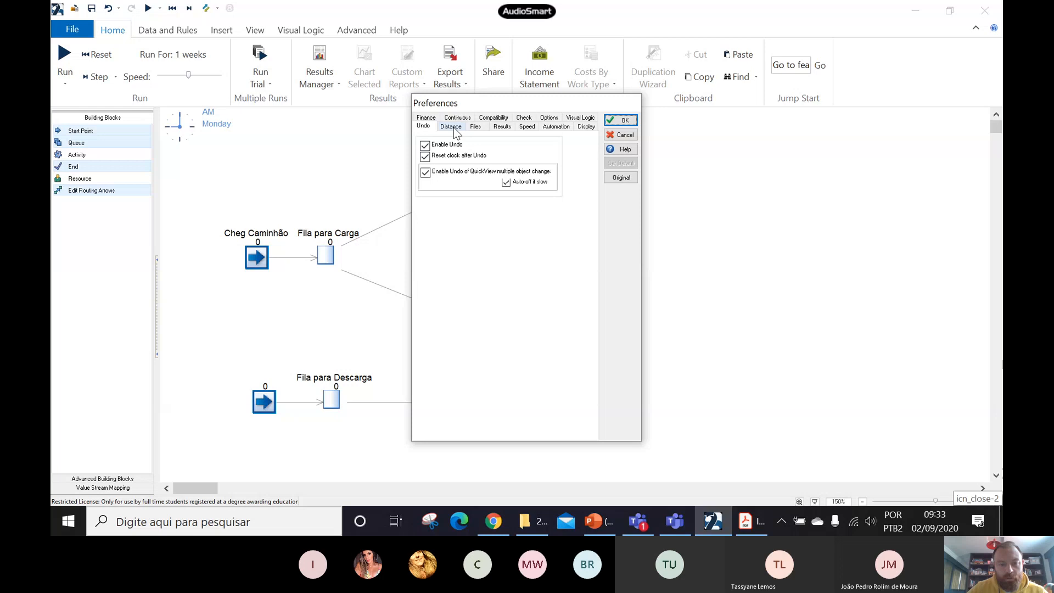
left_click(454, 128)
left_click(446, 183)
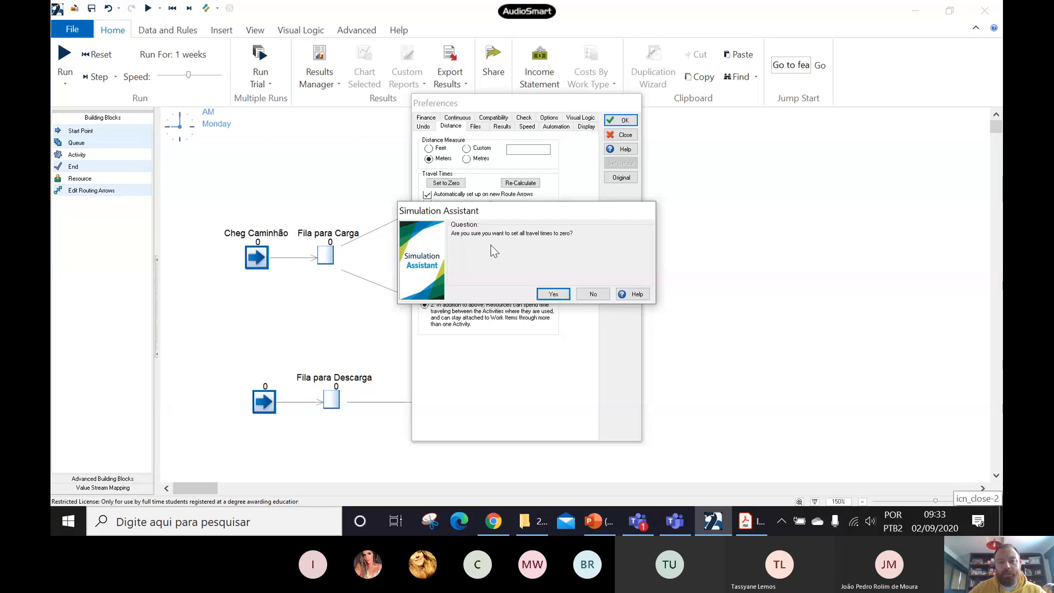
left_click(554, 294)
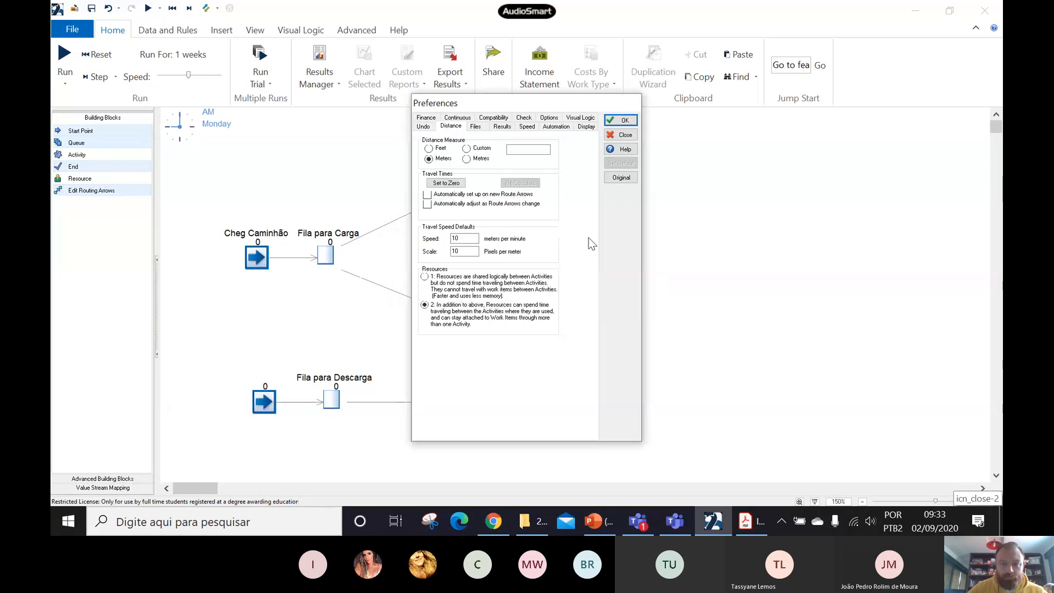
left_click(620, 122)
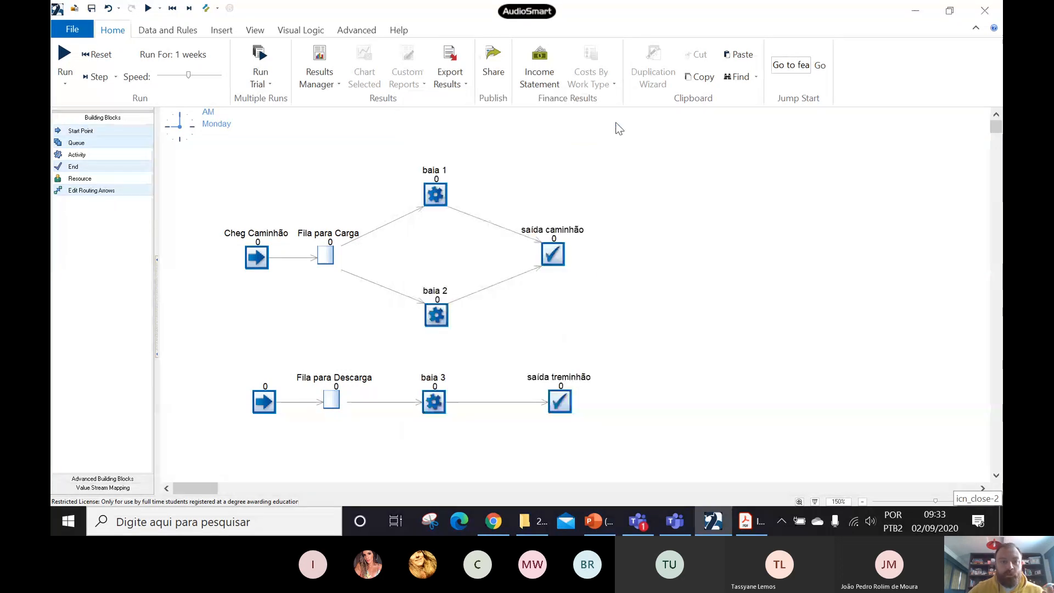
- Set the simulation clock's time units to hours
left_click(178, 34)
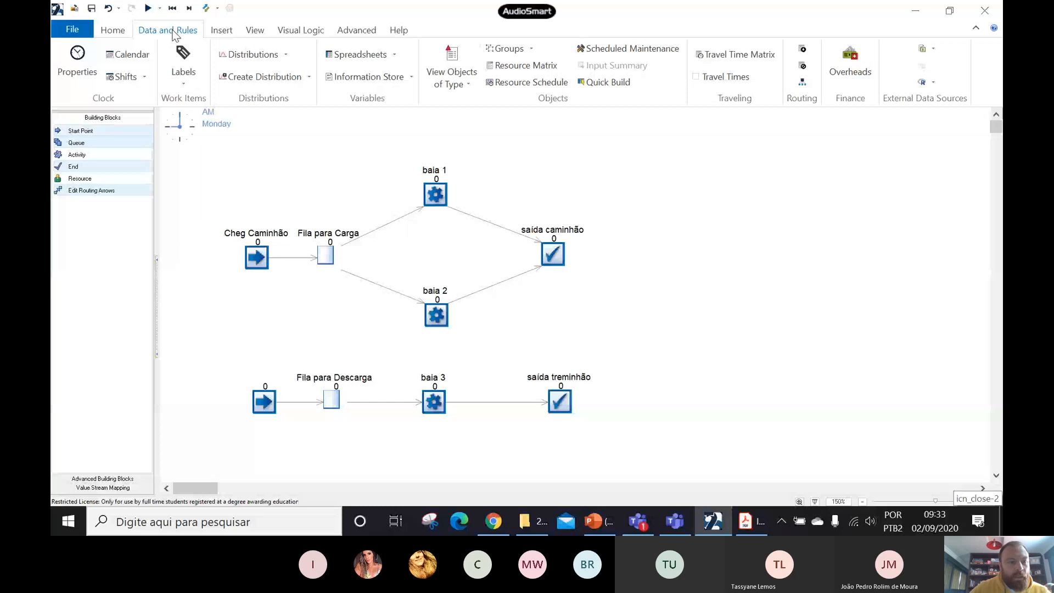
left_click(77, 61)
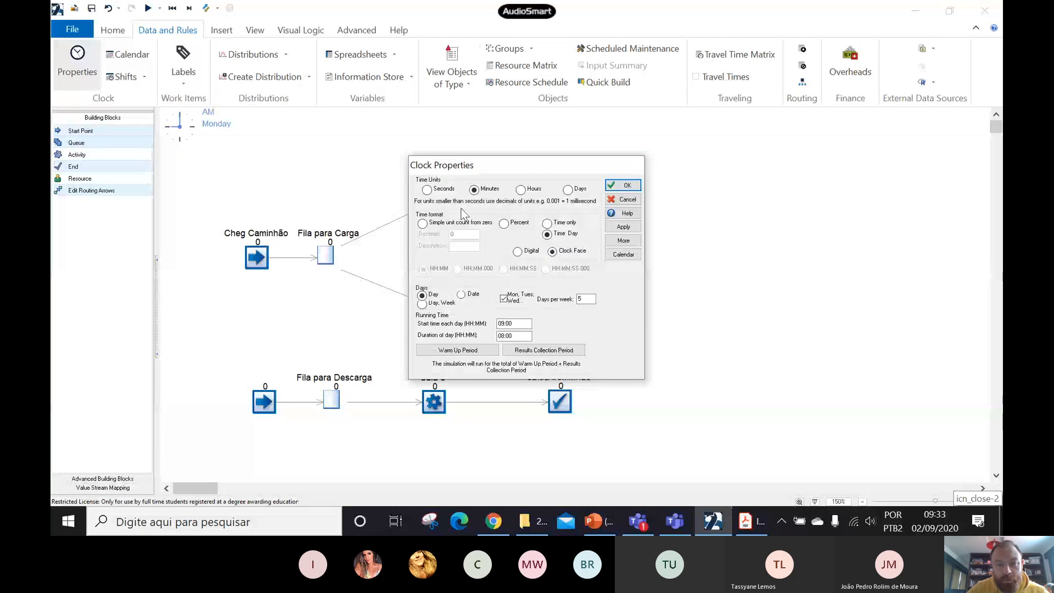
left_click(521, 189)
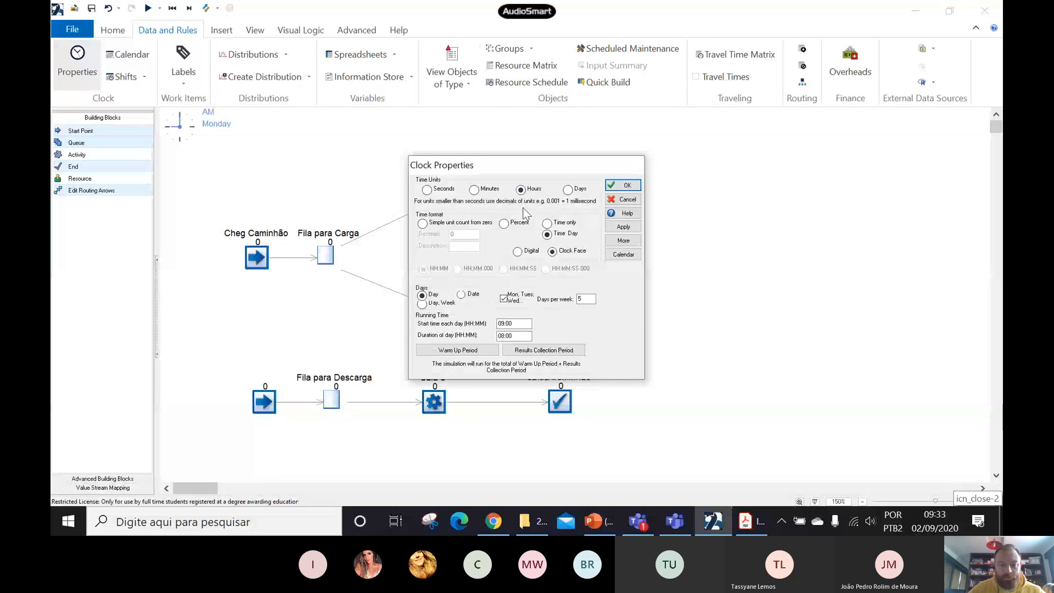
left_click(625, 187)
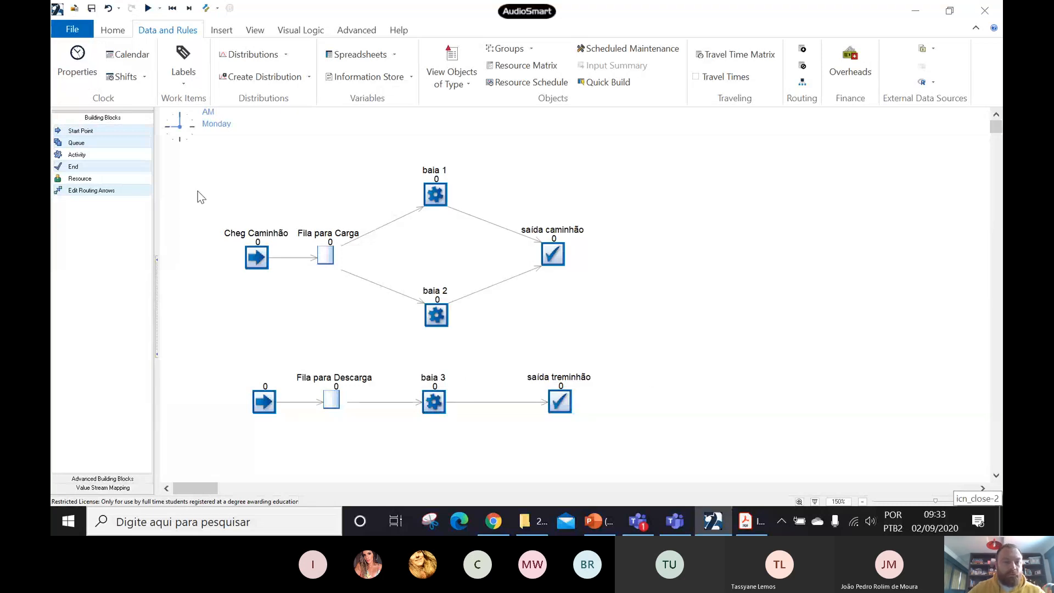
- Set the average inter-arrival time of the Cheg Caminhão start point to 3 hours, keeping the Exponential distribution
left_click(113, 34)
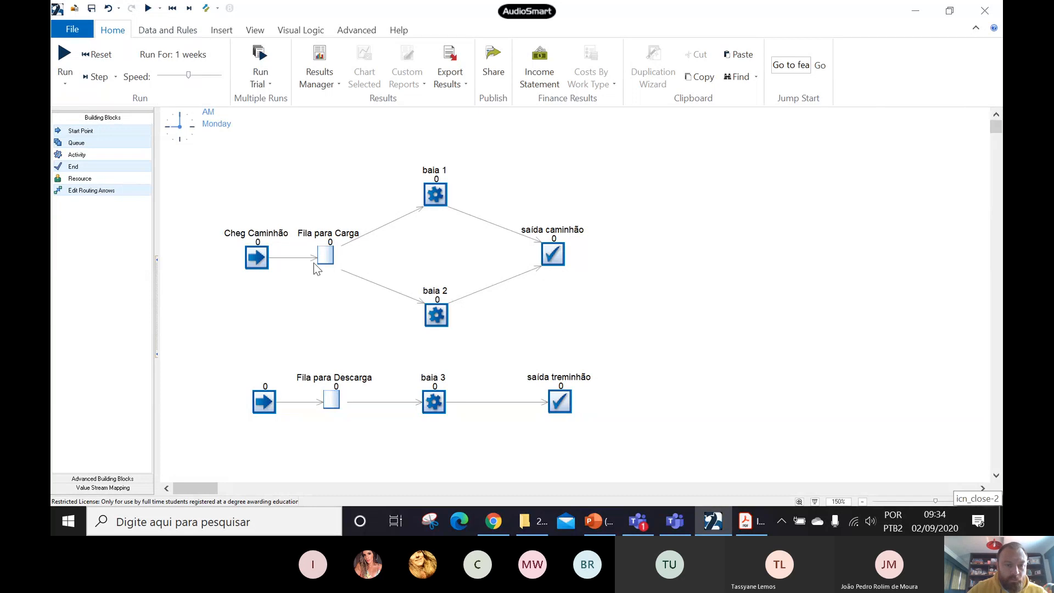
left_click(252, 260)
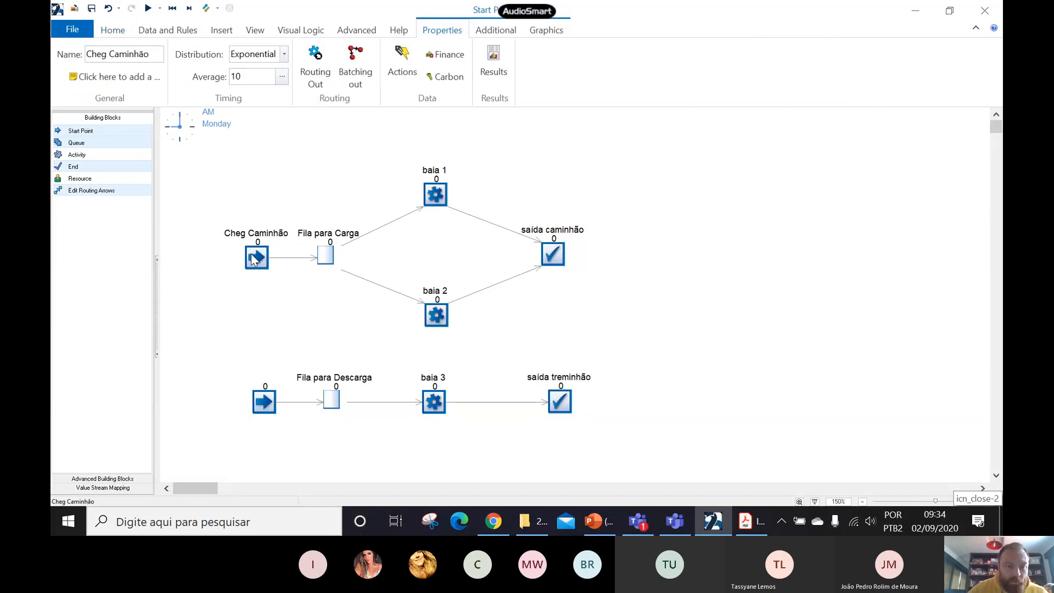
double_click(253, 259)
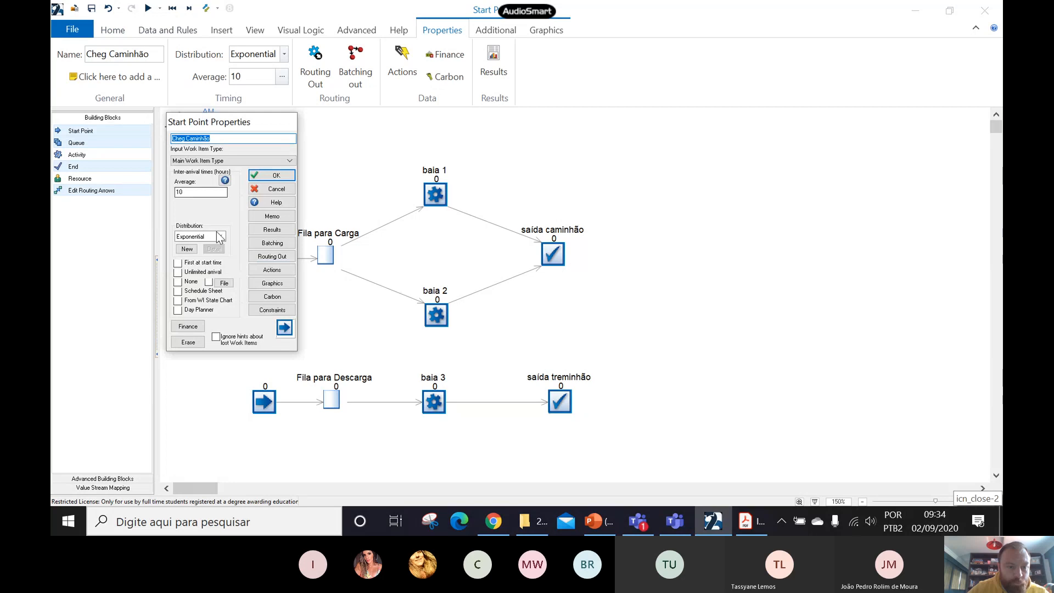
left_click(195, 193)
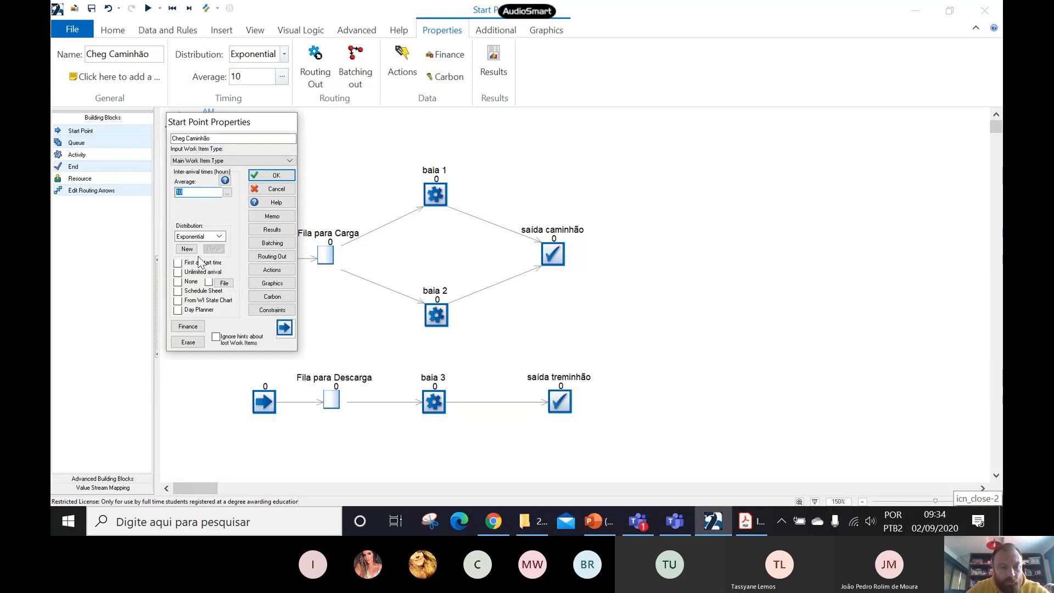
type("3")
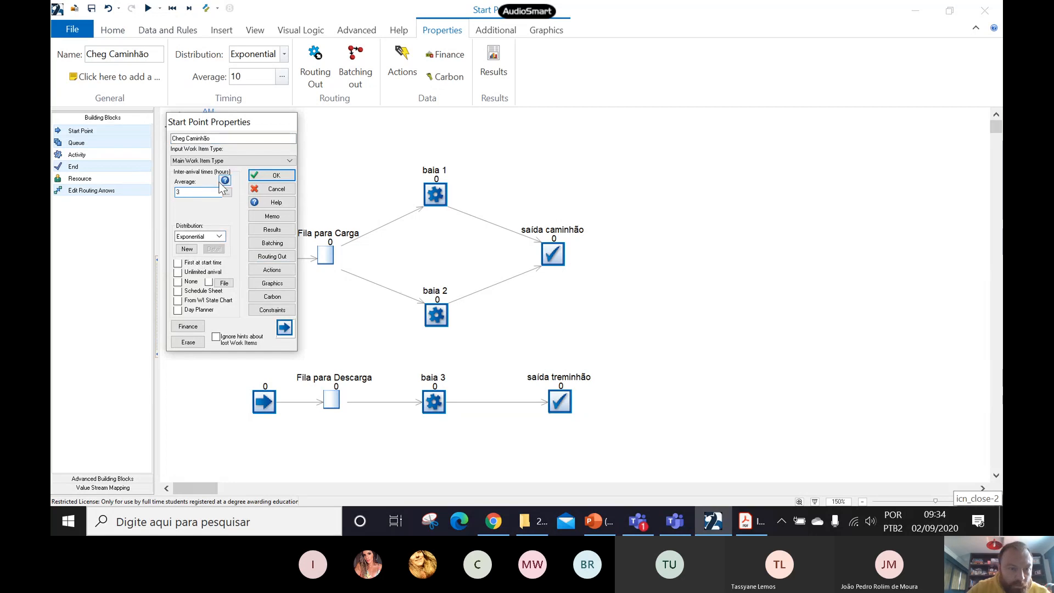
left_click(270, 178)
- Show the title of the Cheg Treminhão start point in the model view
left_click(266, 402)
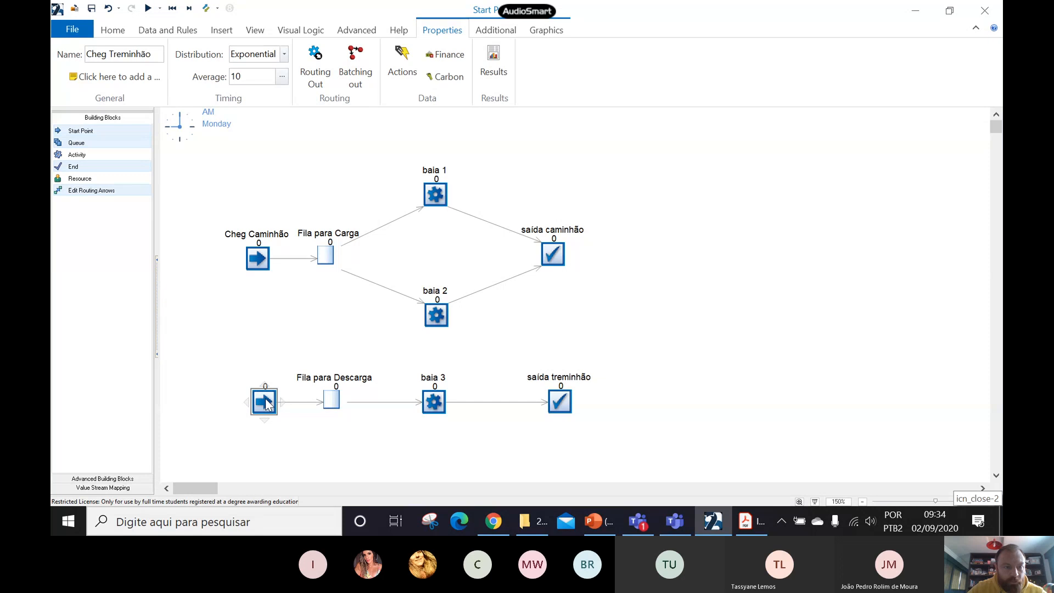
scroll(62, 70, "down", 2)
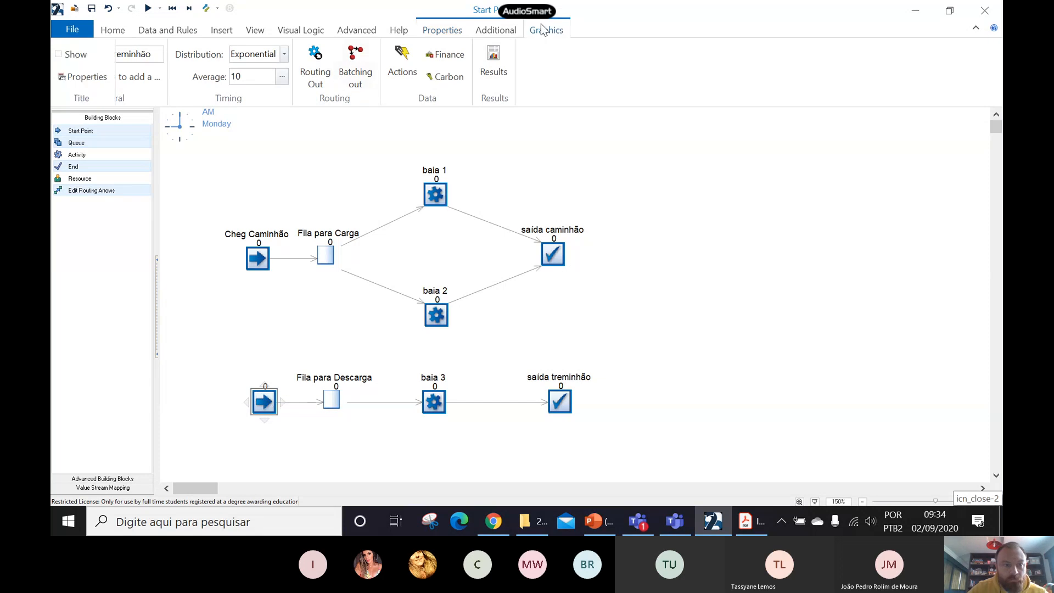
left_click(58, 55)
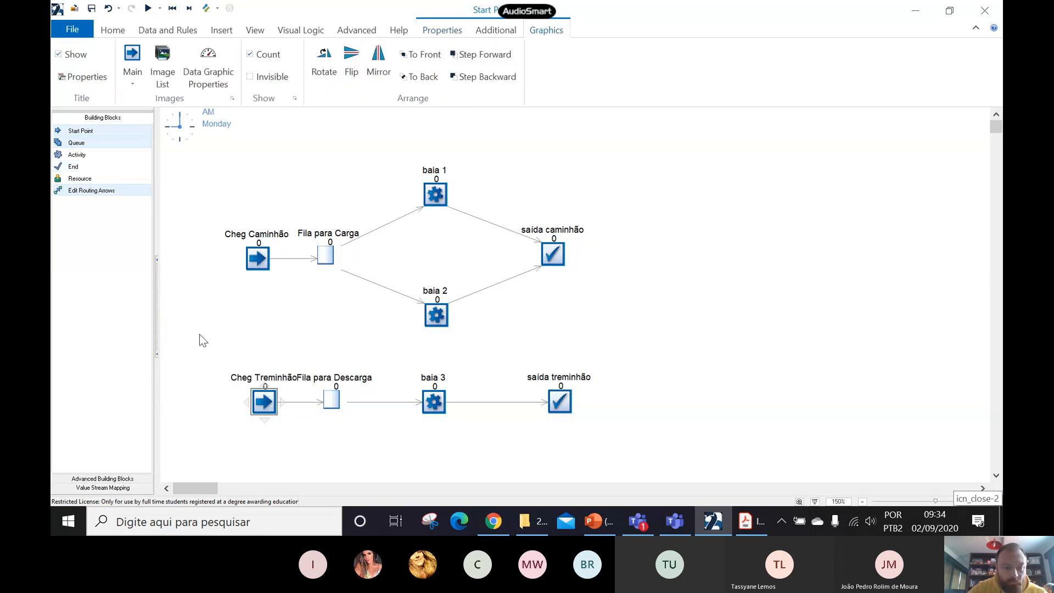
- Give the Cheg Treminhão start point a Fixed inter-arrival time of 8 hours
double_click(265, 402)
left_click(220, 237)
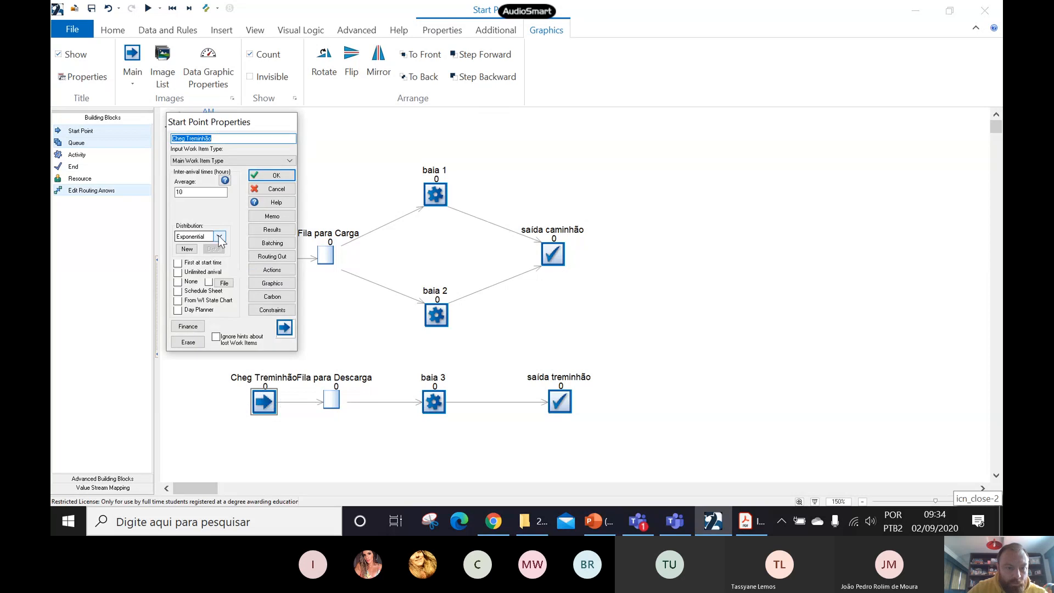
scroll(195, 274, "up", 2)
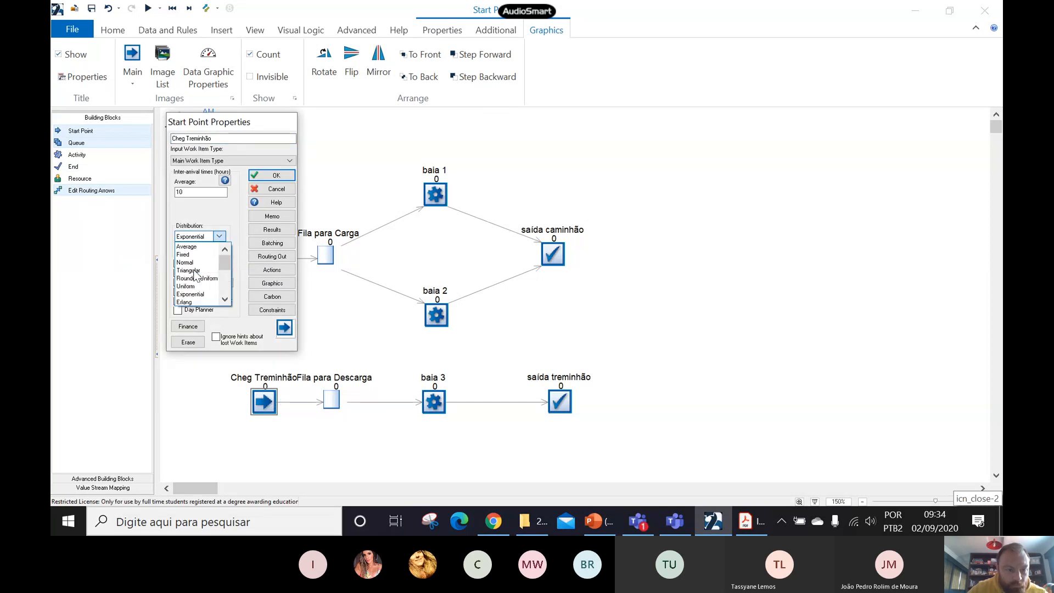
left_click(190, 256)
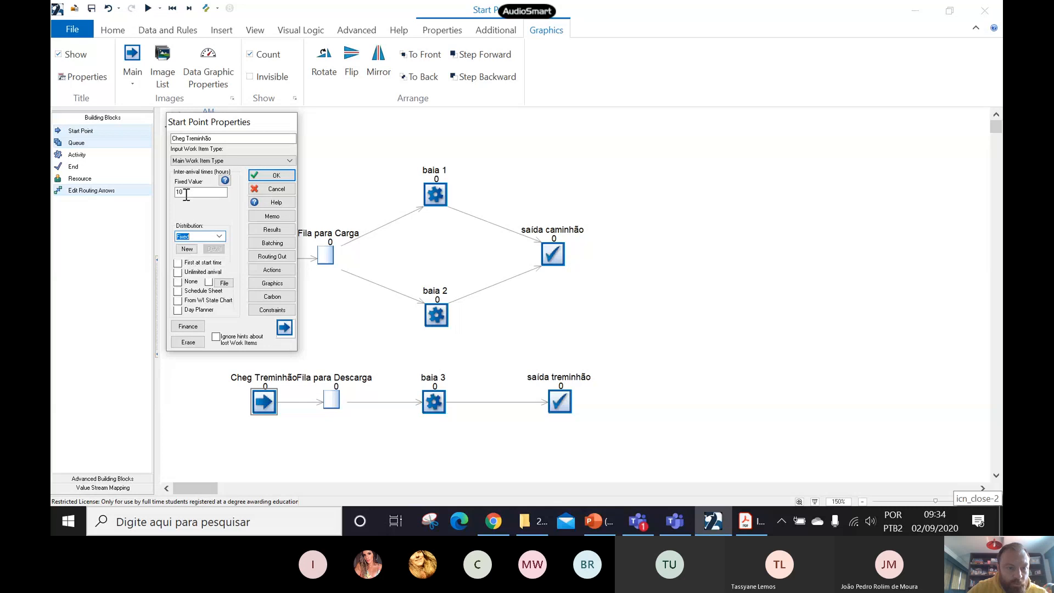
left_click_drag(184, 192, 170, 193)
type("8")
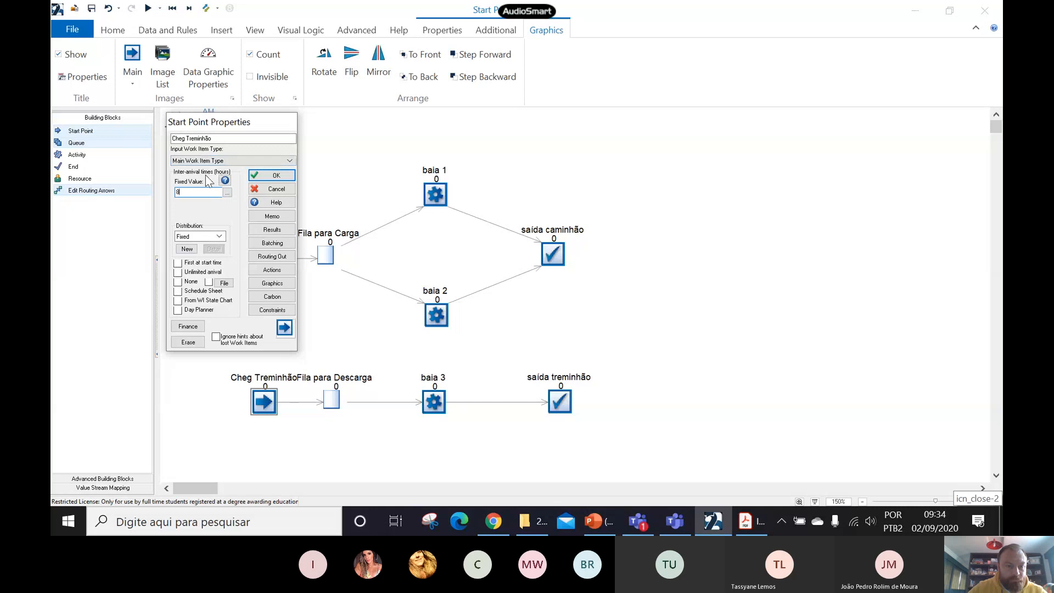
left_click(271, 175)
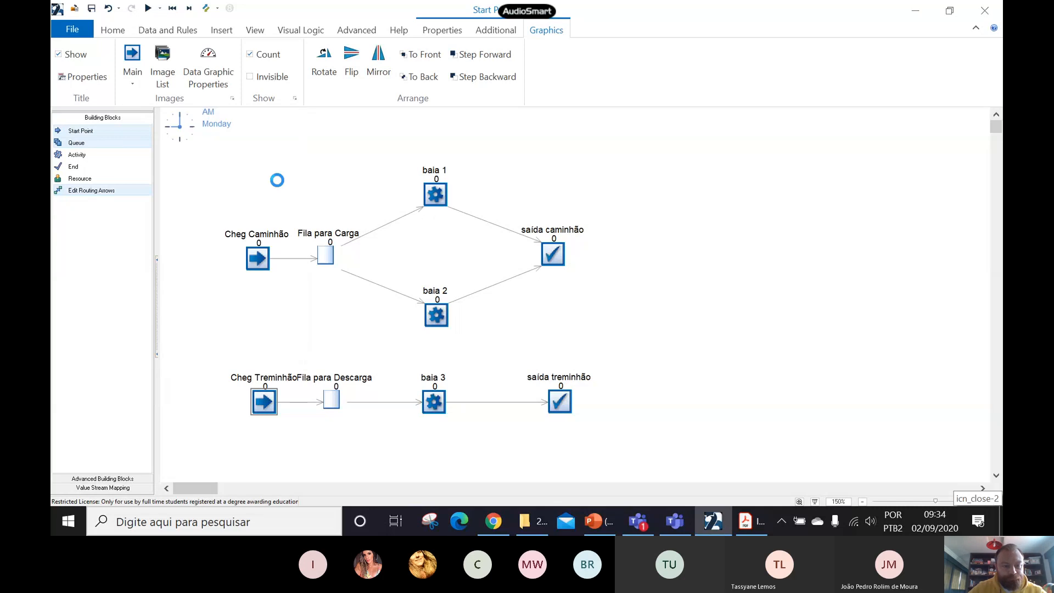
- Move the Cheg Treminhão start point slightly away from Fila para Descarga so their titles no longer touch
left_click(322, 343)
left_click_drag(257, 400, 246, 401)
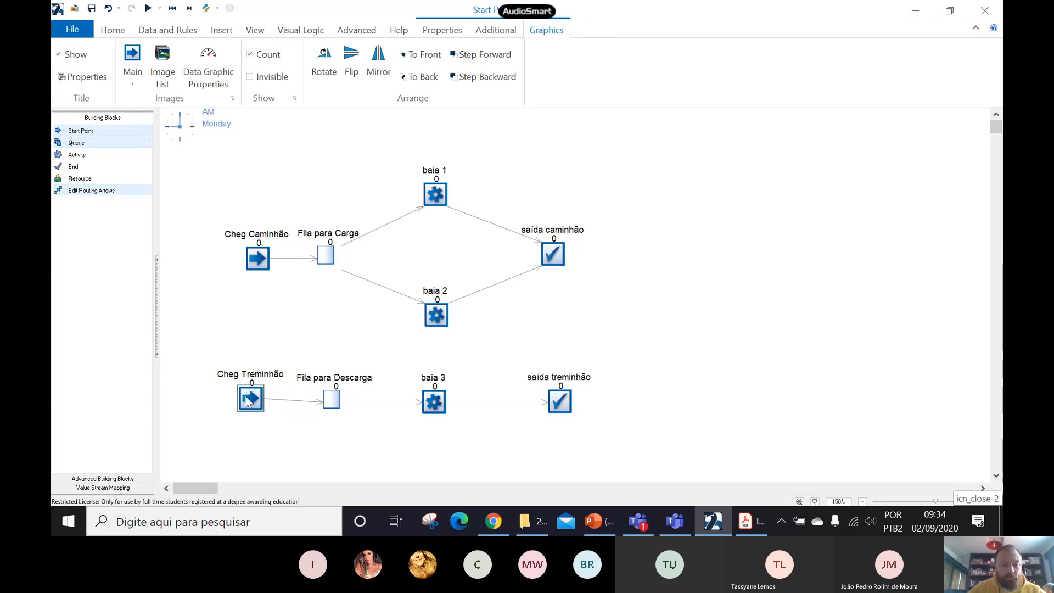
left_click(273, 415)
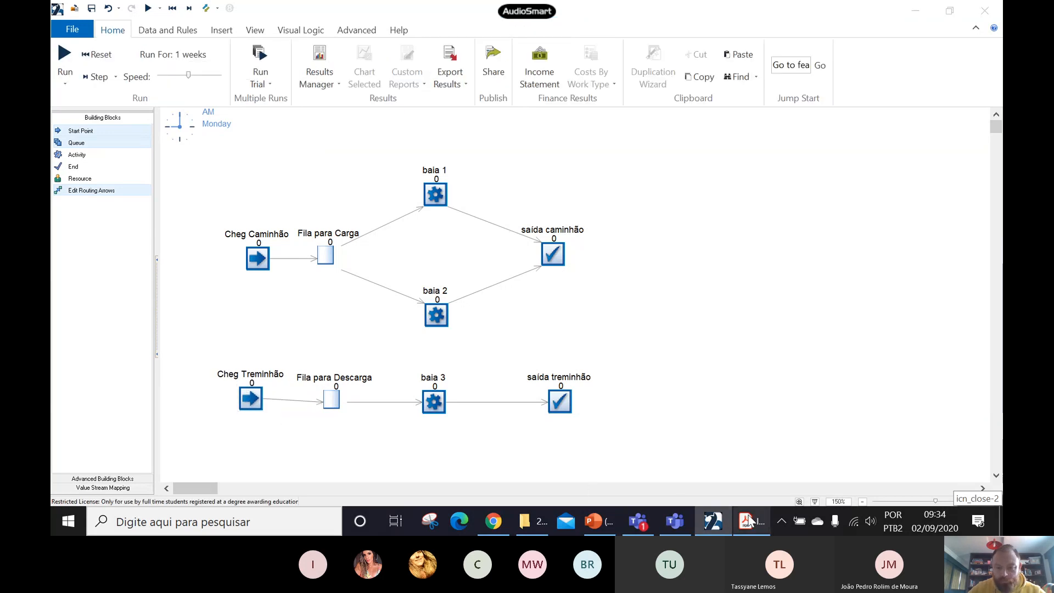
- Switch to the Introducao-ao-Simul8 PDF in Adobe Acrobat Reader and select the Exemplo 2.1 passage on loading and unloading times
left_click(792, 232)
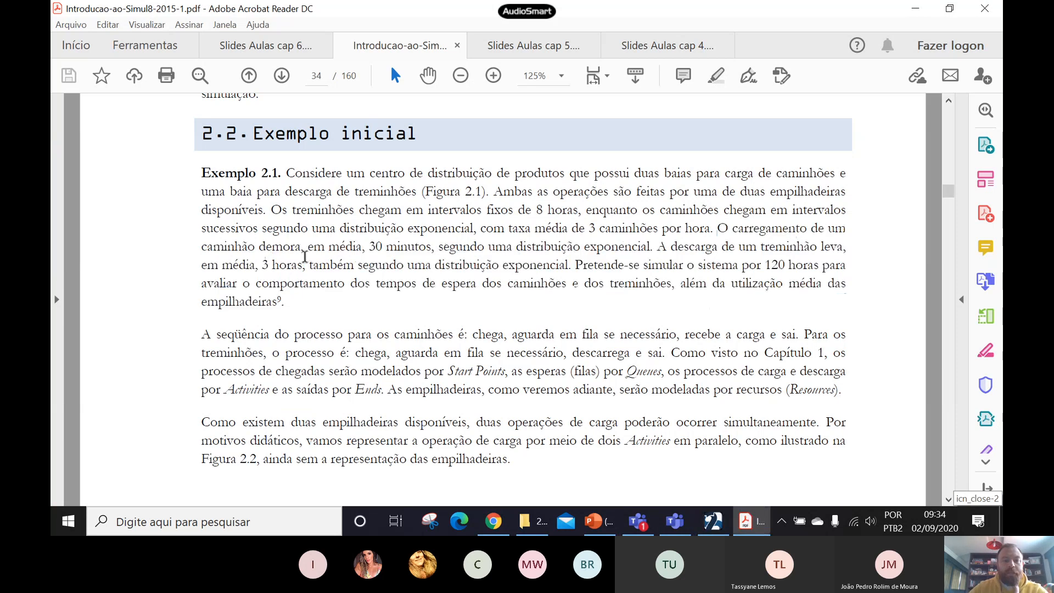
left_click_drag(369, 247, 500, 264)
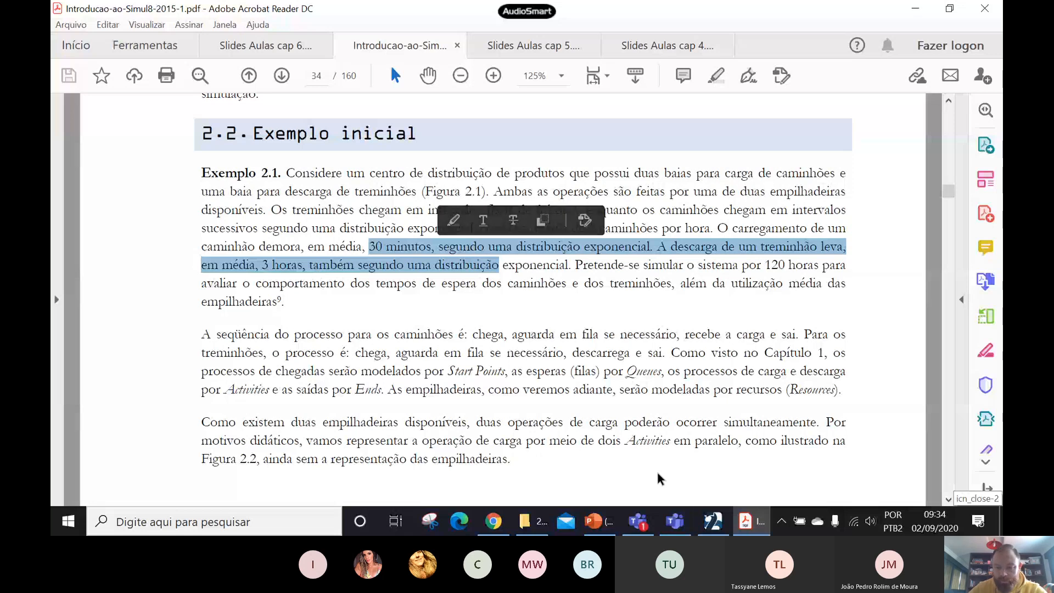
- Switch back to SIMUL8 and set the baia 1 activity's timing to an Exponential distribution with an average of 0,5 hours
left_click(714, 522)
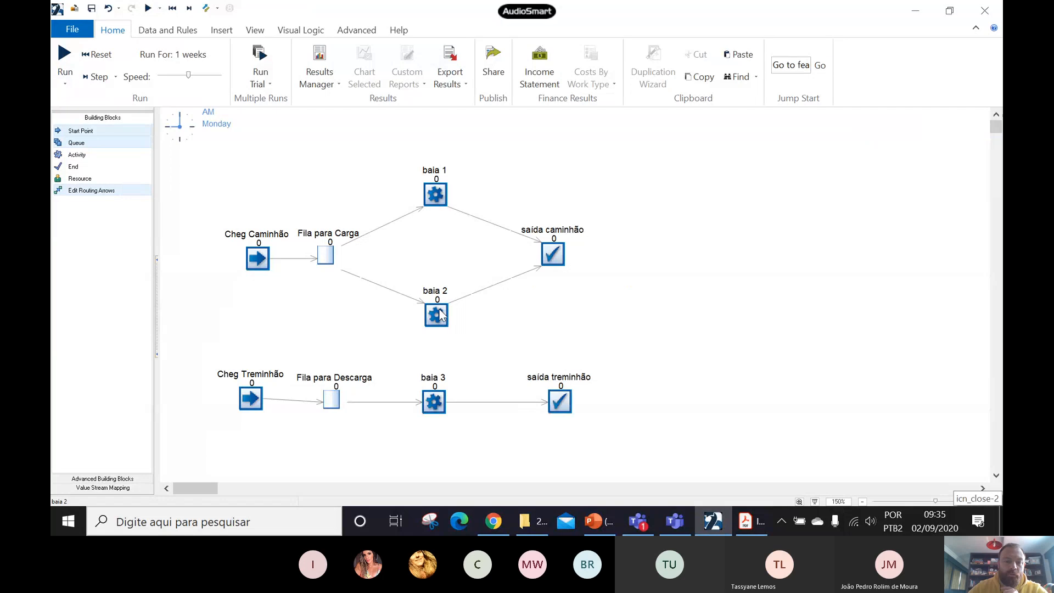
double_click(430, 199)
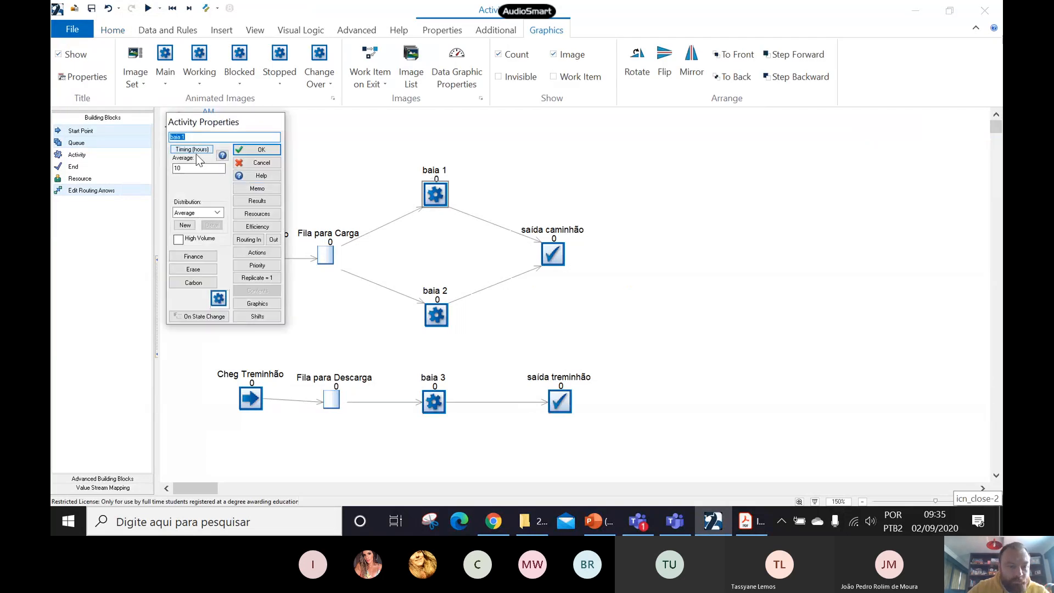
left_click(218, 213)
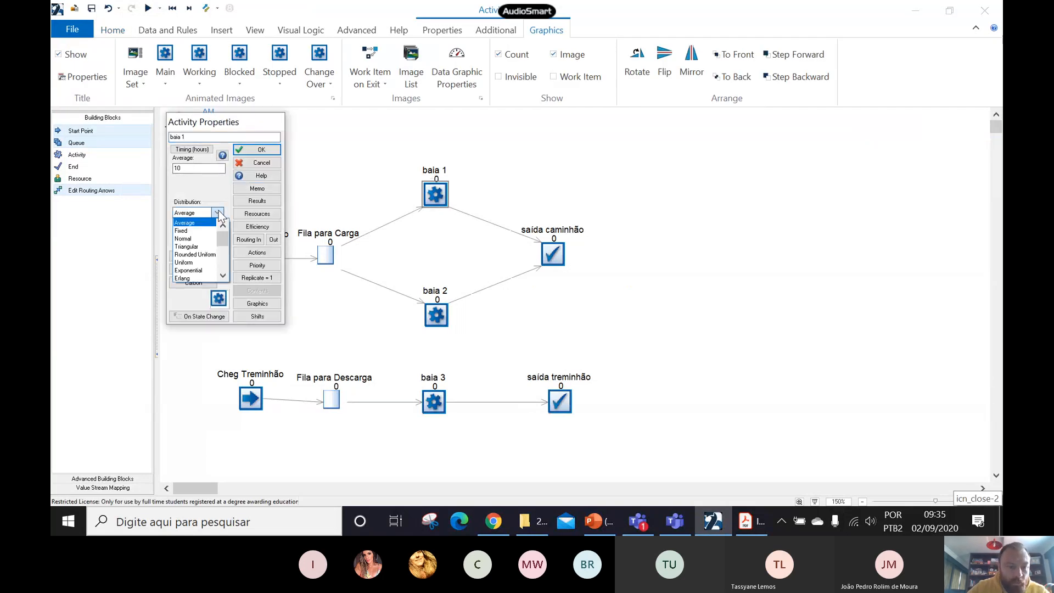
left_click(190, 270)
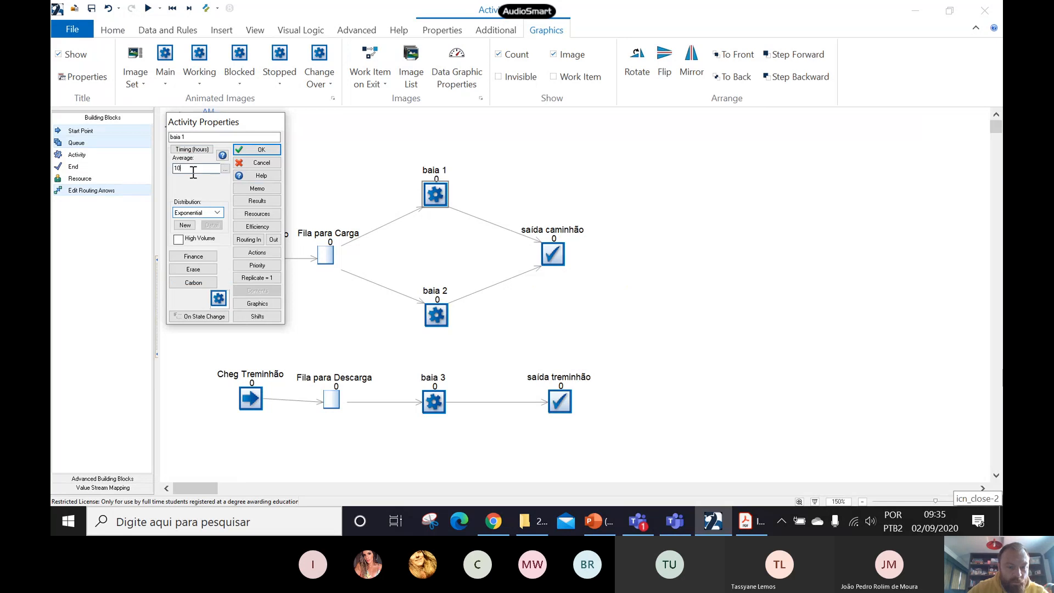
type("0")
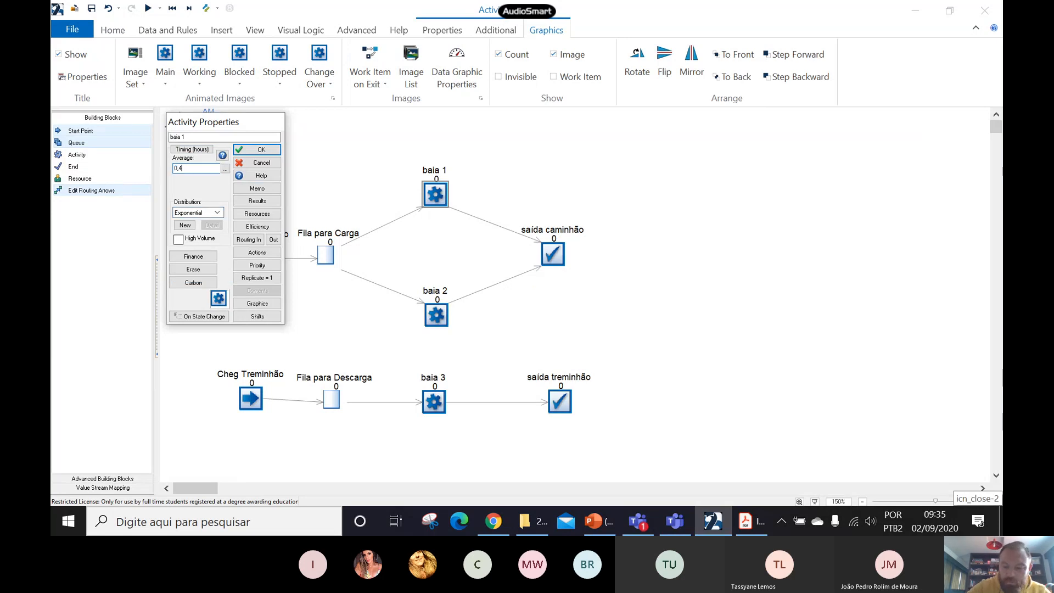
type(",5")
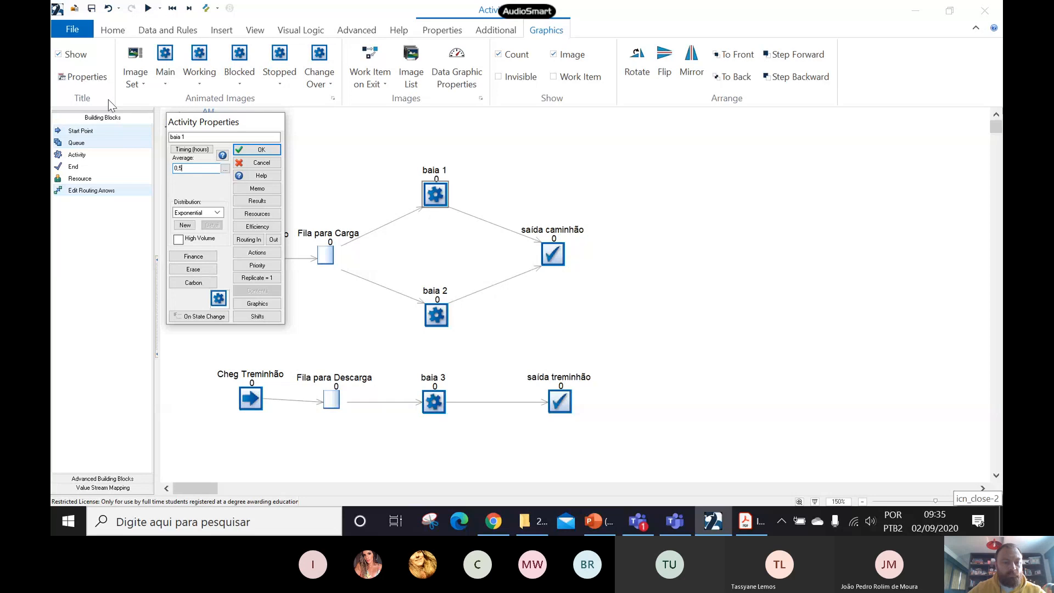
left_click(261, 150)
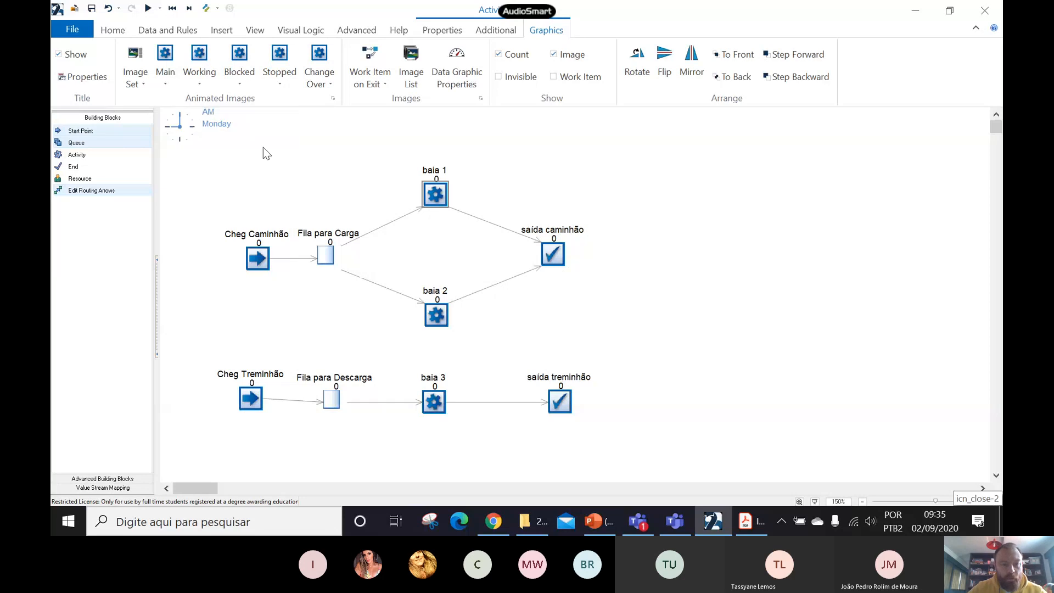
- Set the baia 2 activity's timing to an Exponential distribution with an average of 0,5 hours
double_click(440, 325)
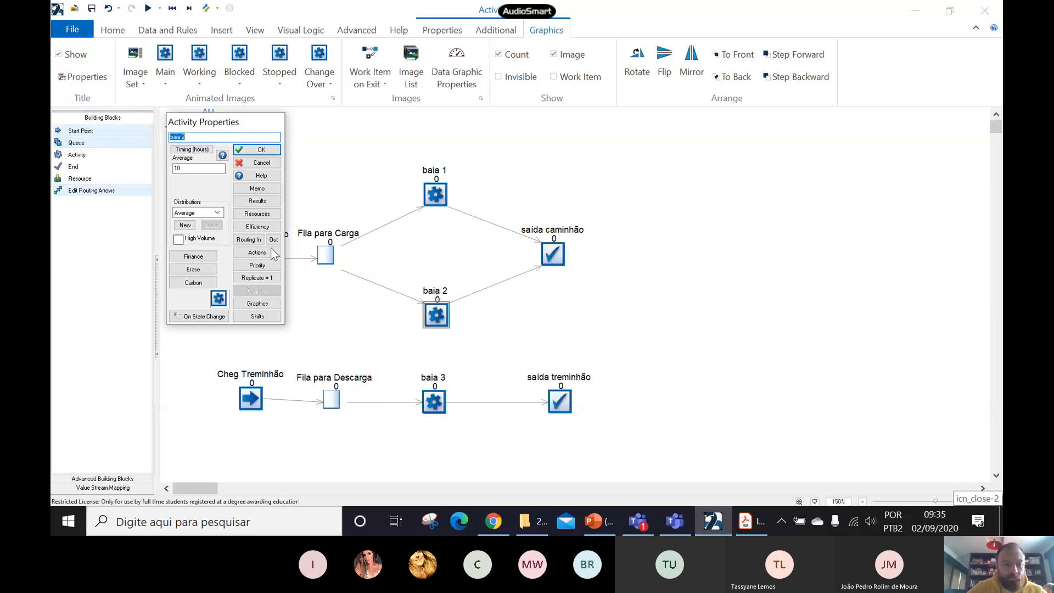
left_click(217, 212)
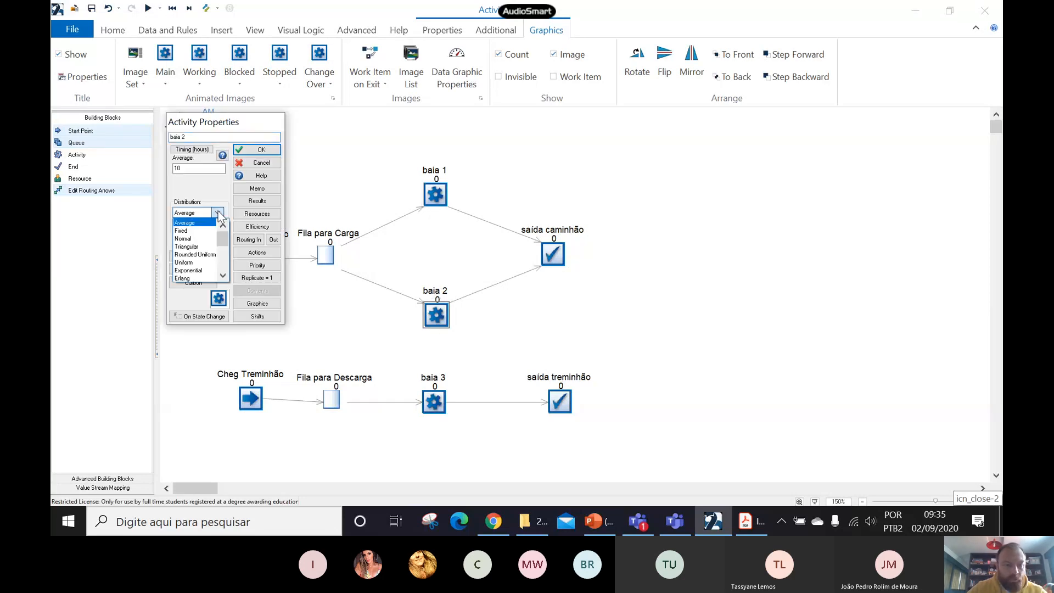
left_click(193, 263)
double_click(175, 170)
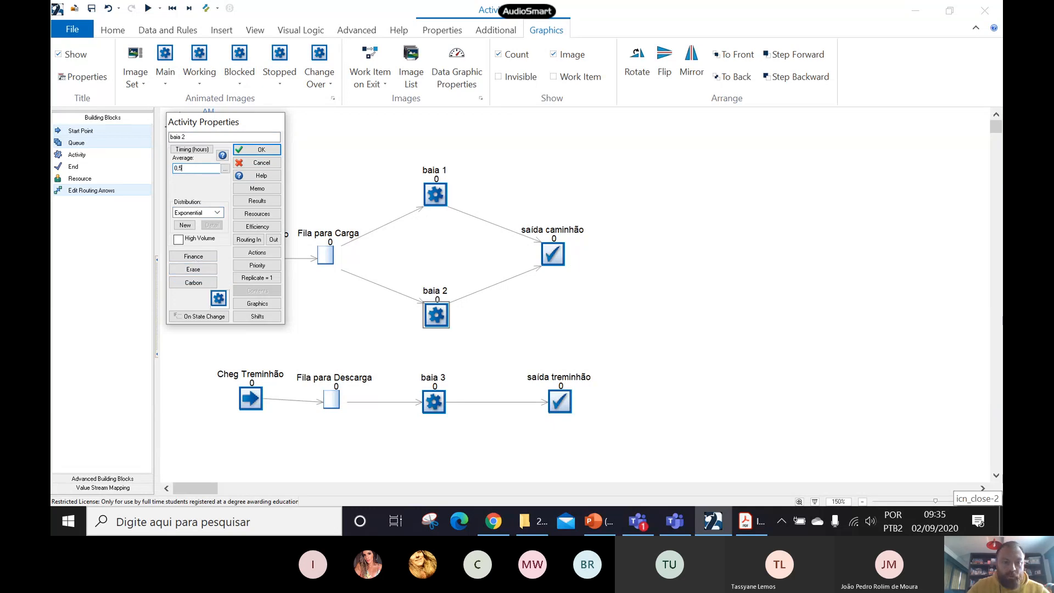
left_click(252, 150)
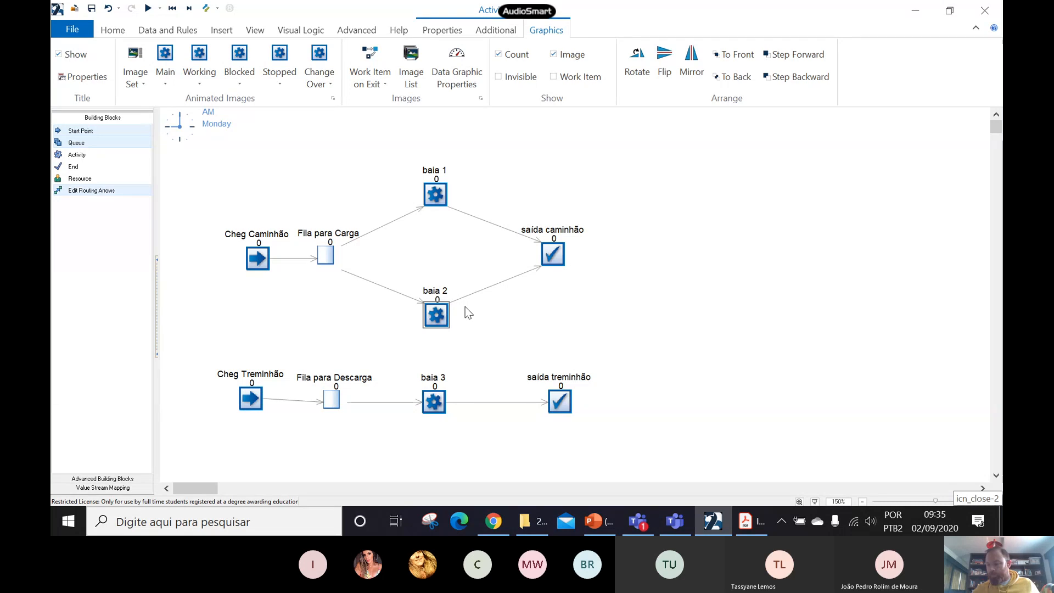
- Set the baia 3 activity's timing to an Exponential distribution with an average of 3 hours
double_click(433, 405)
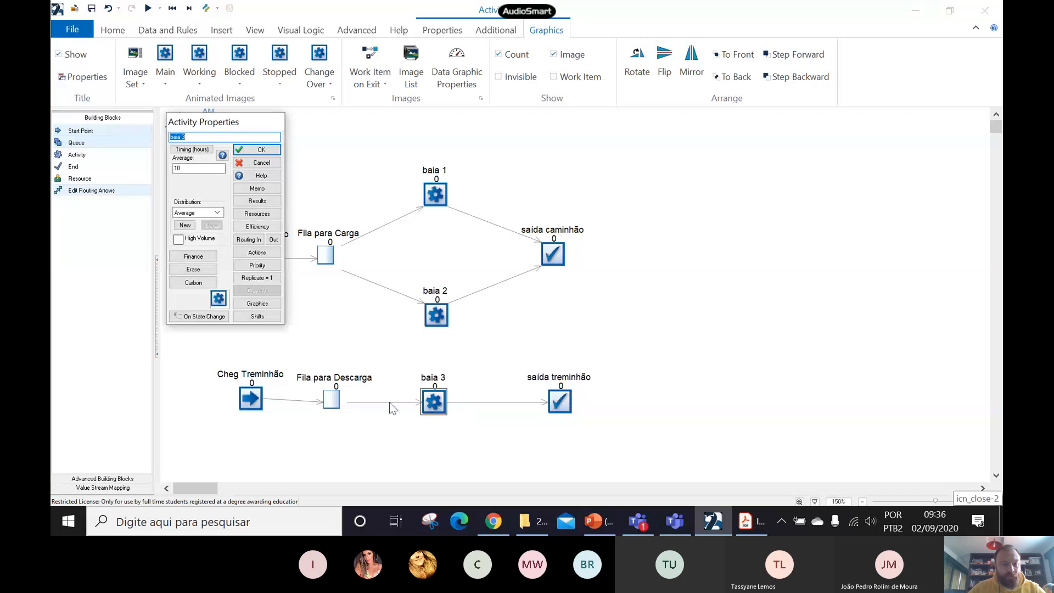
left_click(217, 213)
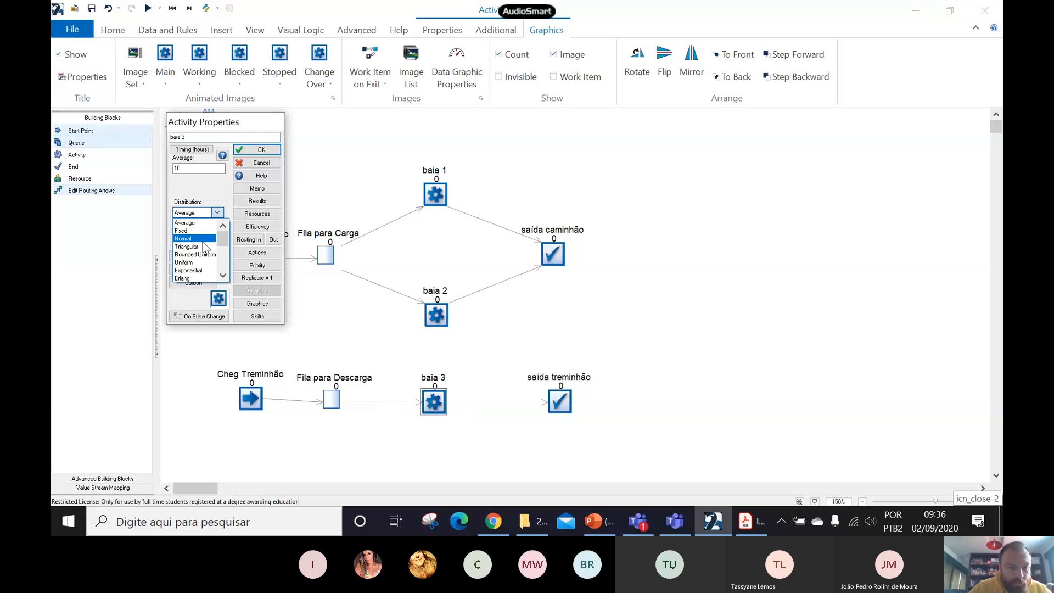
left_click(192, 270)
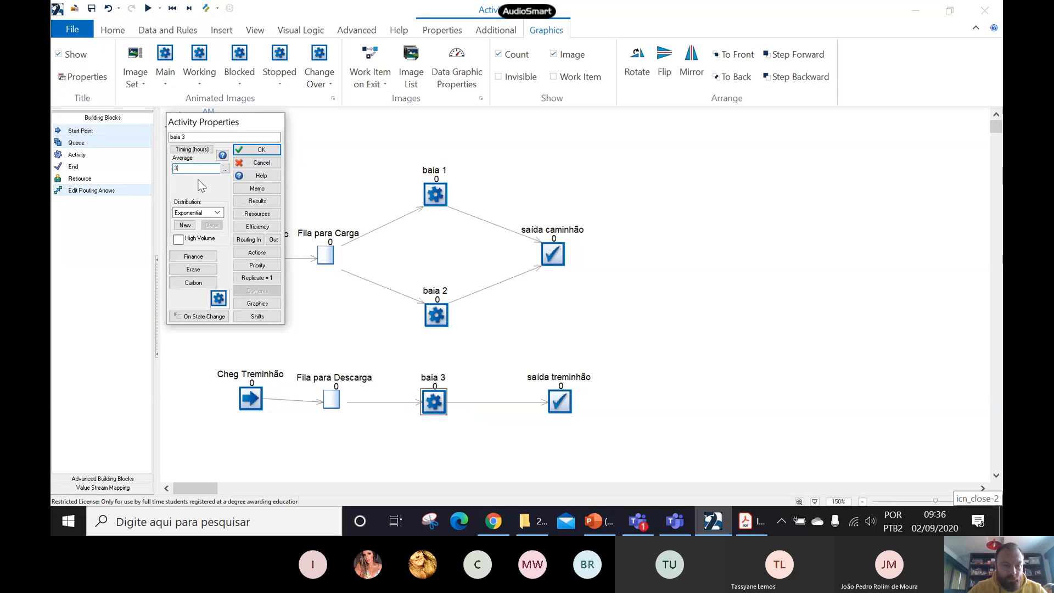
left_click(236, 153)
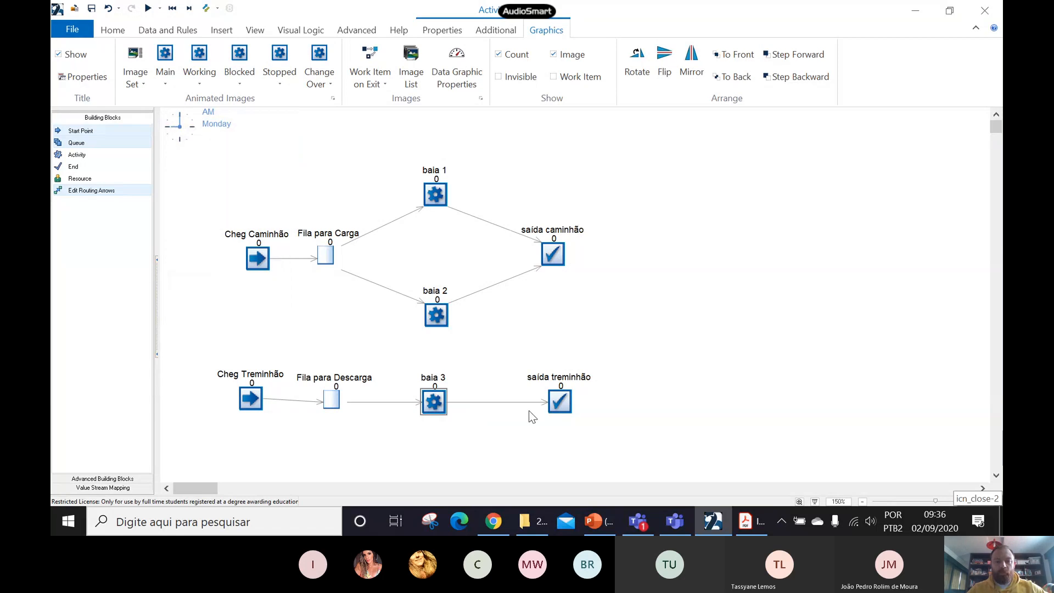
left_click(516, 439)
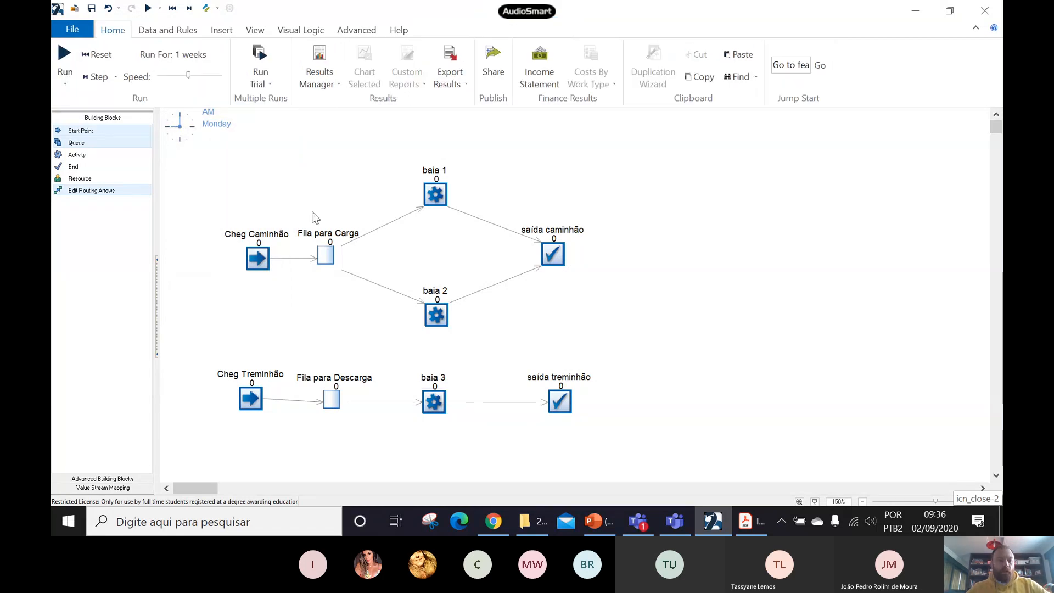
- Switch to the Introducao-ao-Simul8 PDF in Adobe Acrobat Reader and look up the simulation duration required by Exemplo 2.1
left_click(746, 520)
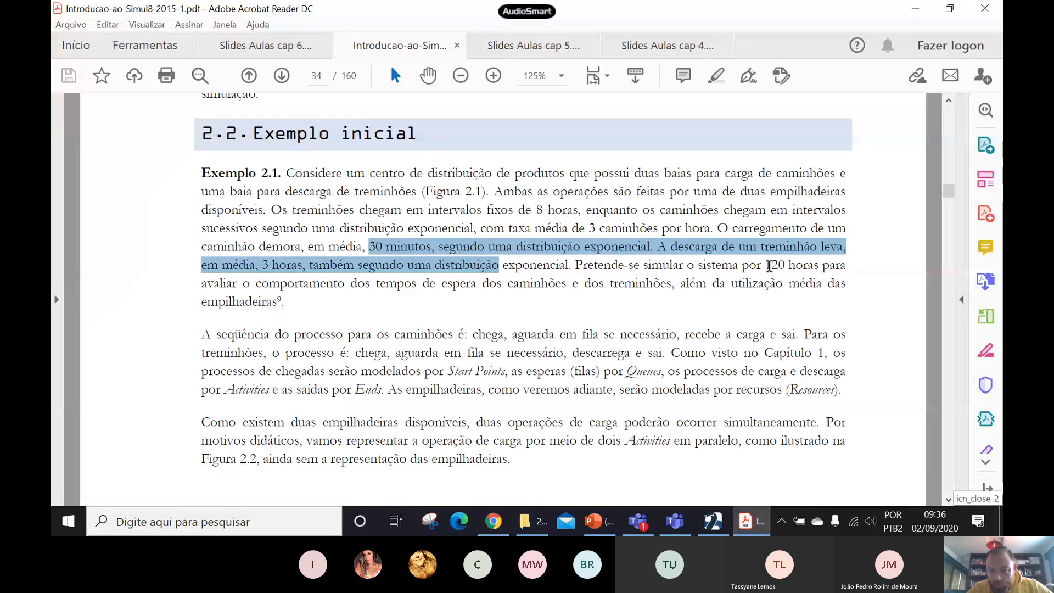
left_click_drag(771, 266, 790, 266)
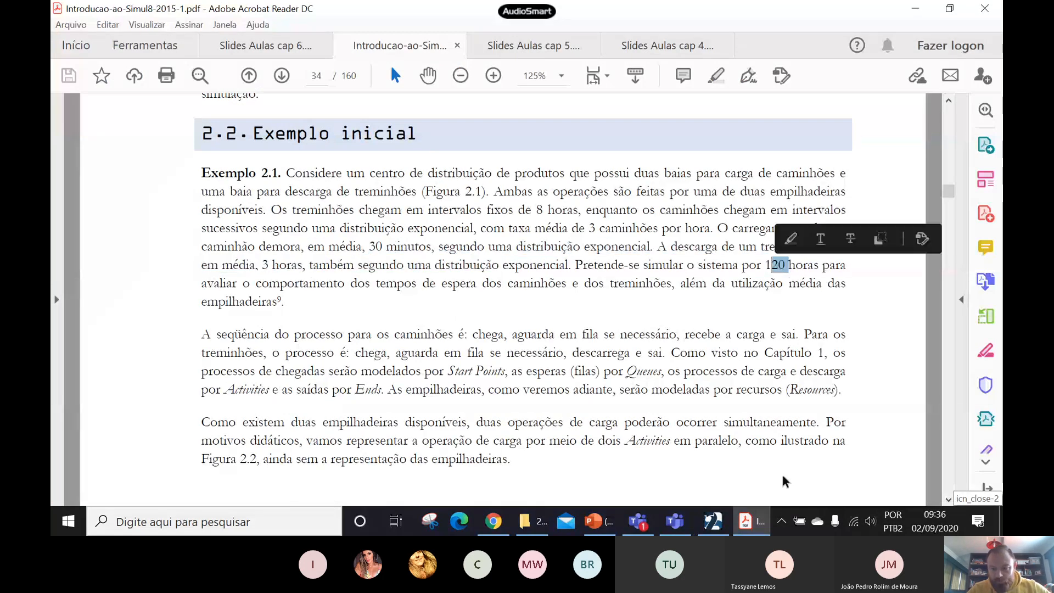
- Switch back to SIMUL8 and set the results collection period to 120 simulation time units (hours)
left_click(713, 520)
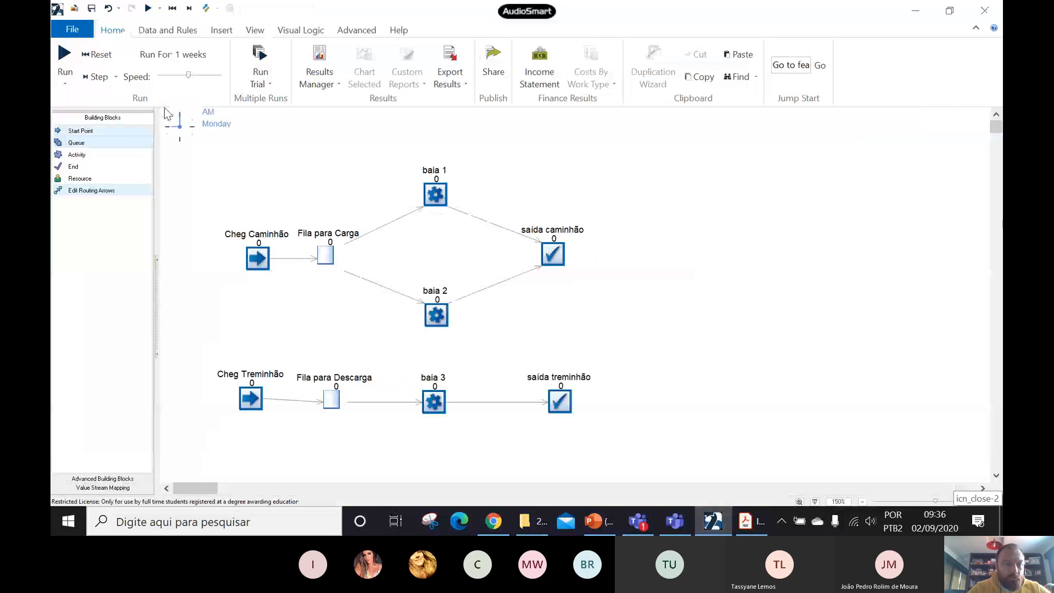
left_click(179, 62)
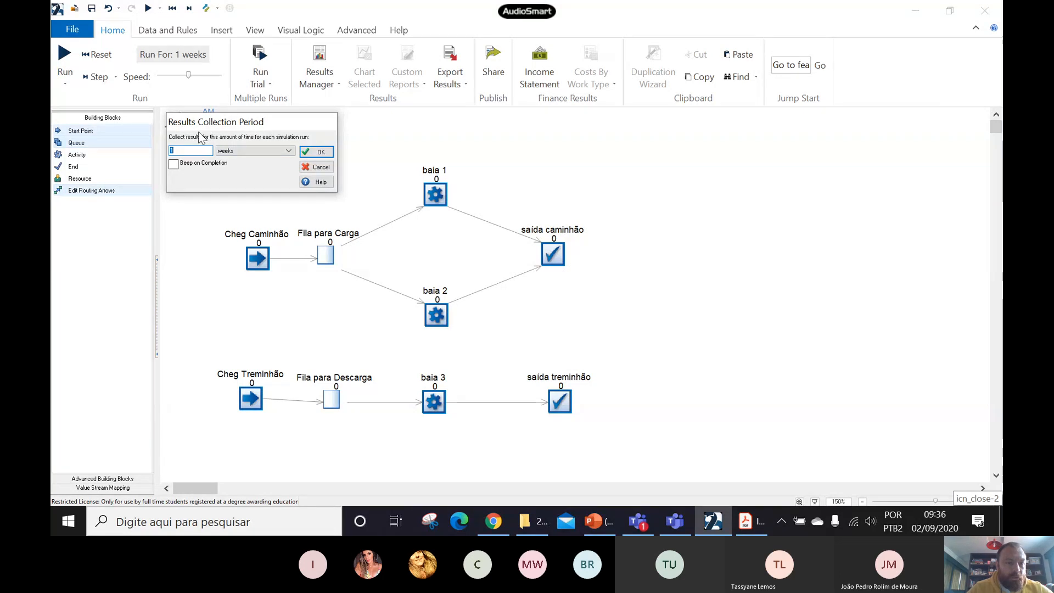
left_click(189, 153)
type("2")
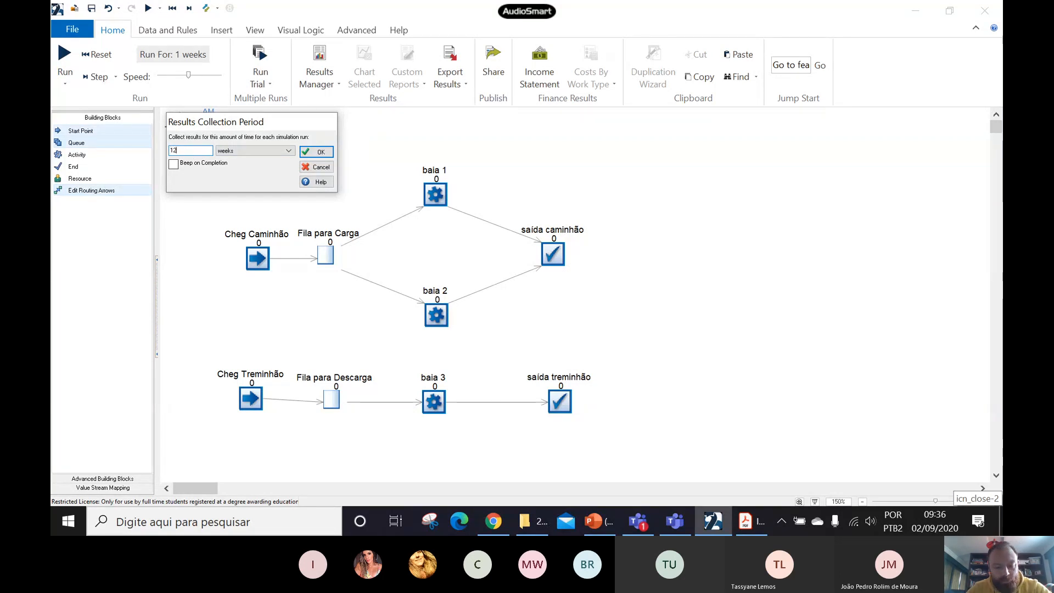
type("0")
left_click(233, 151)
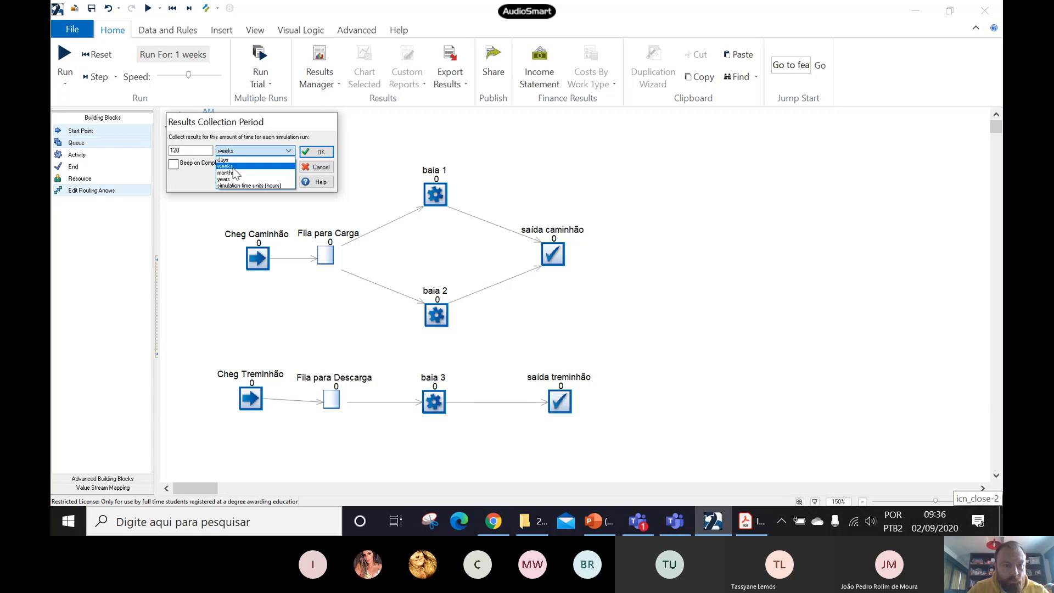
left_click(231, 186)
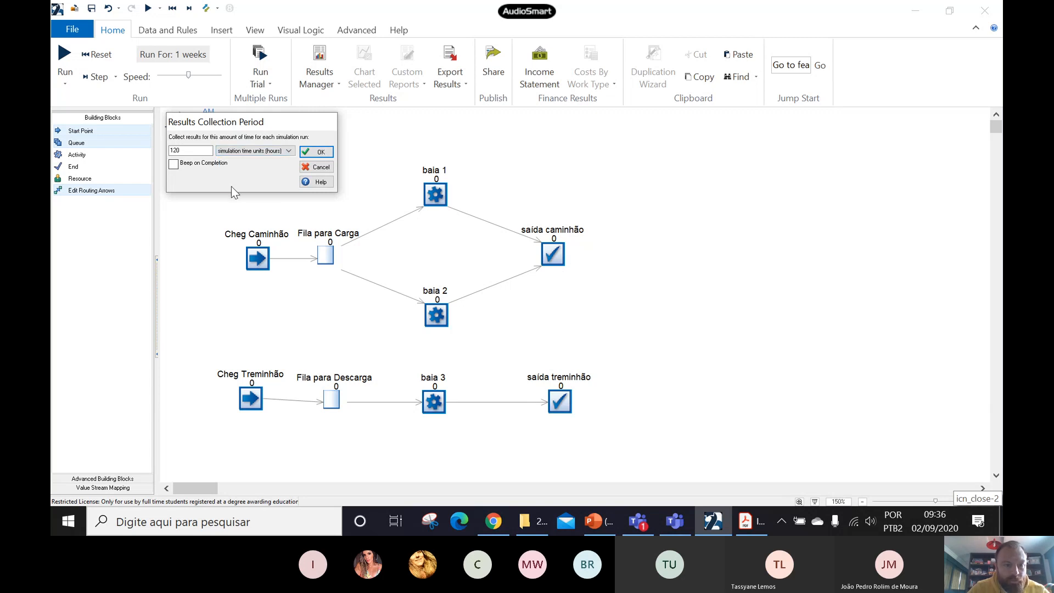
left_click(308, 151)
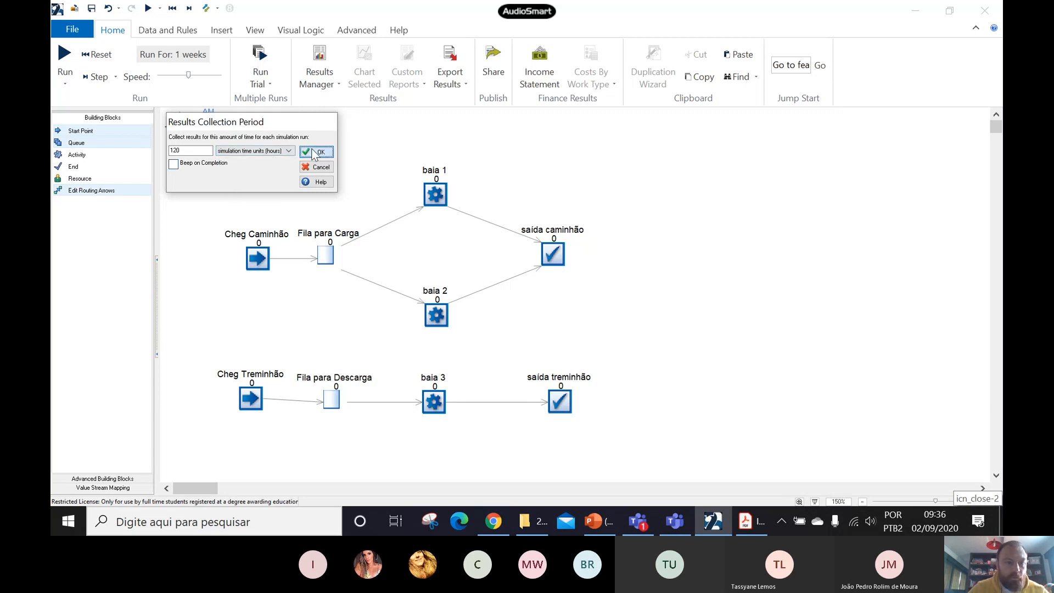
- Check the results collection period in the clock properties
left_click(167, 33)
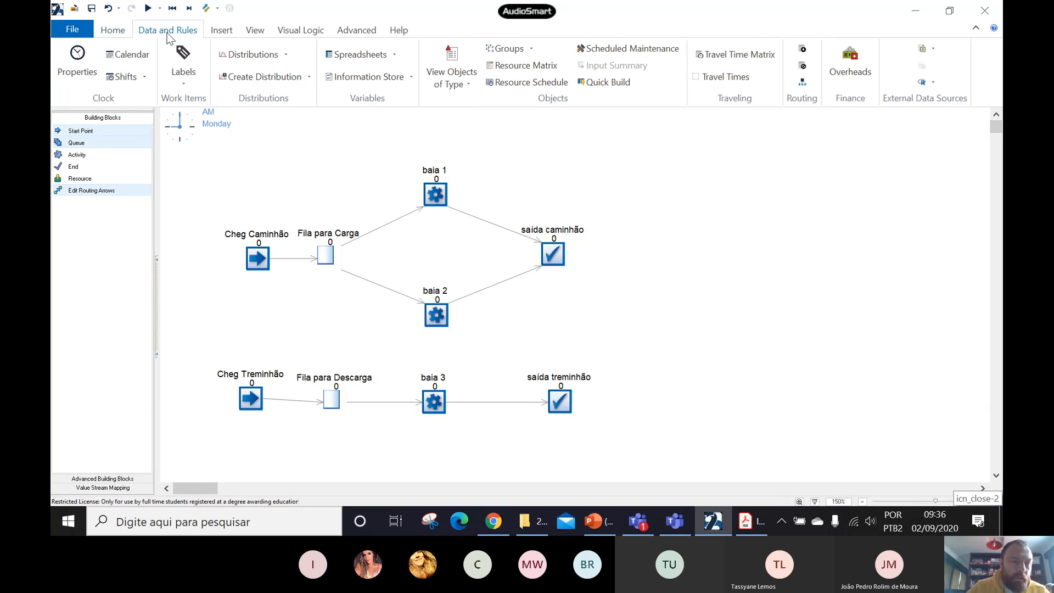
left_click(79, 62)
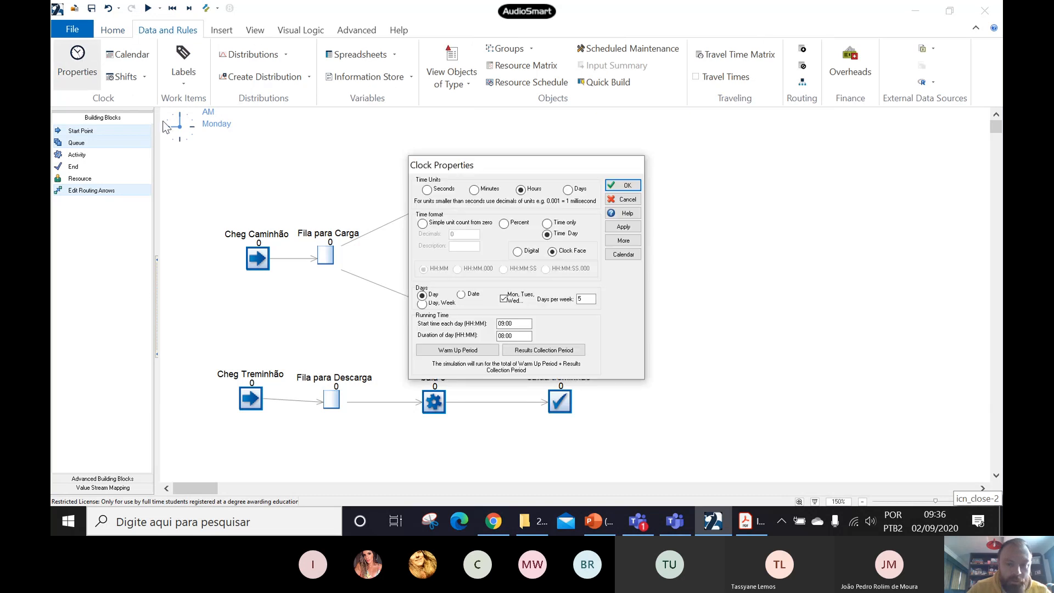
left_click(543, 351)
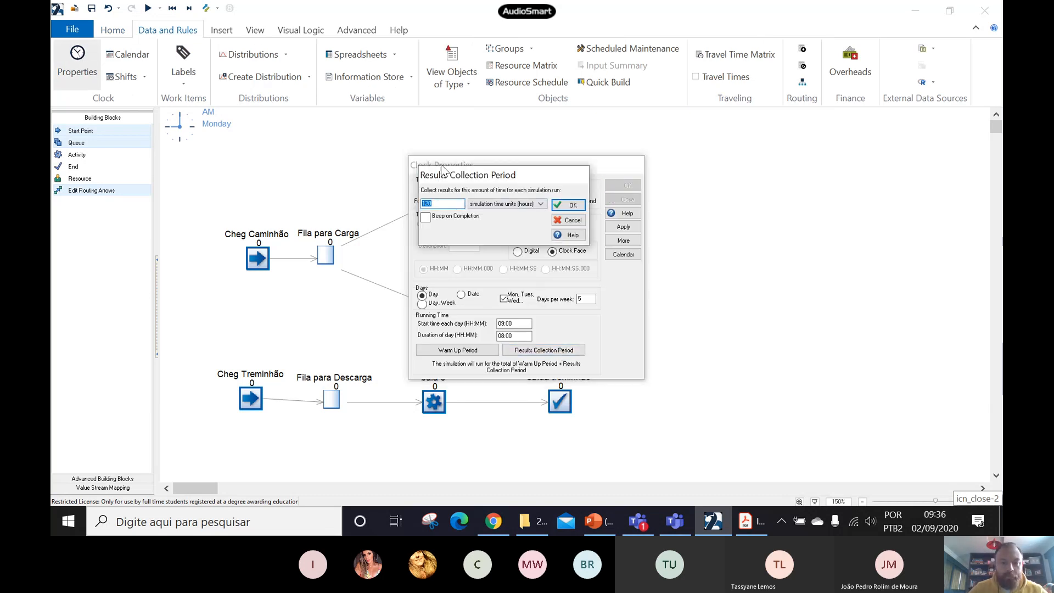
left_click(568, 205)
left_click(624, 185)
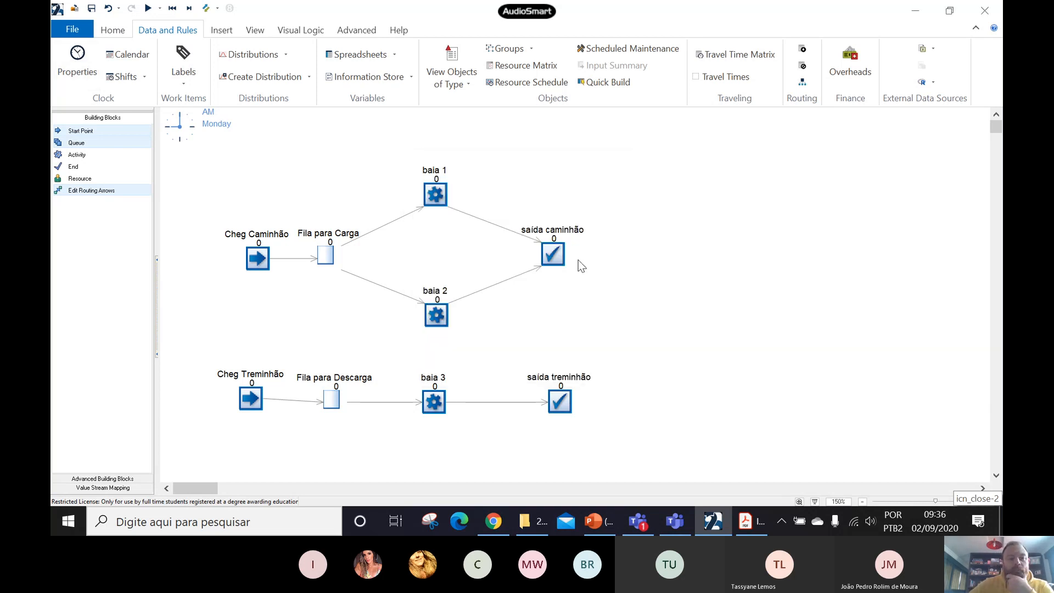
- Run the simulation at reduced speed to watch the work items flow, and raise the speed to maximum to finish the run
left_click(112, 32)
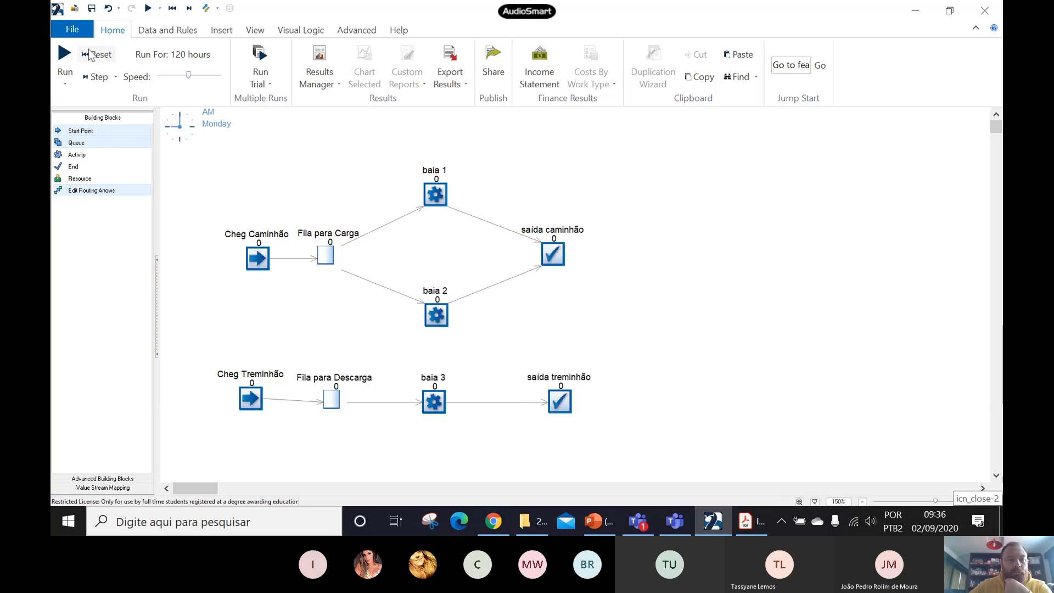
left_click(64, 55)
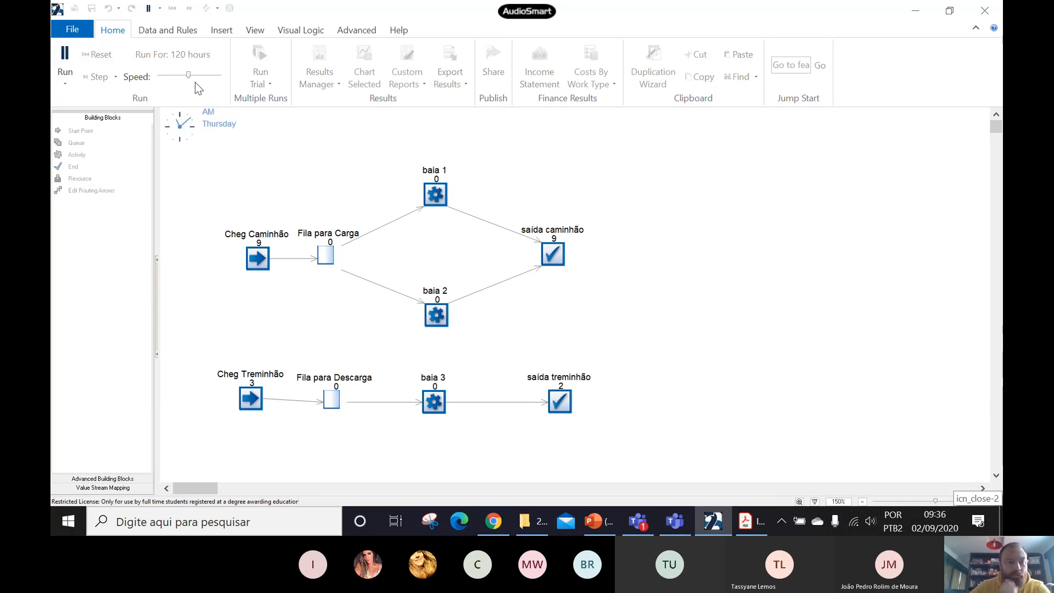
left_click_drag(189, 76, 169, 77)
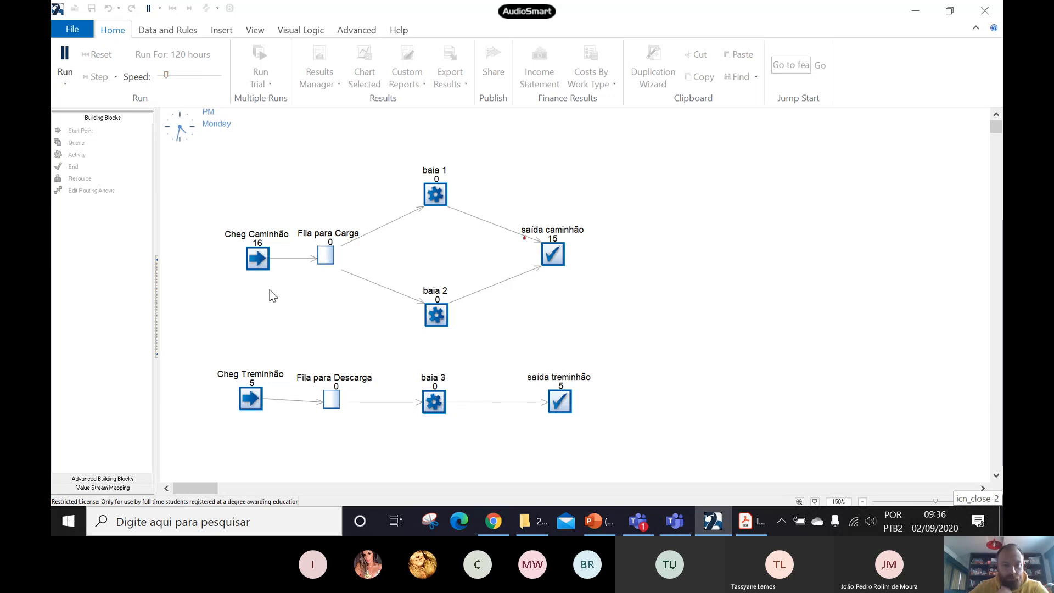
left_click_drag(165, 75, 162, 77)
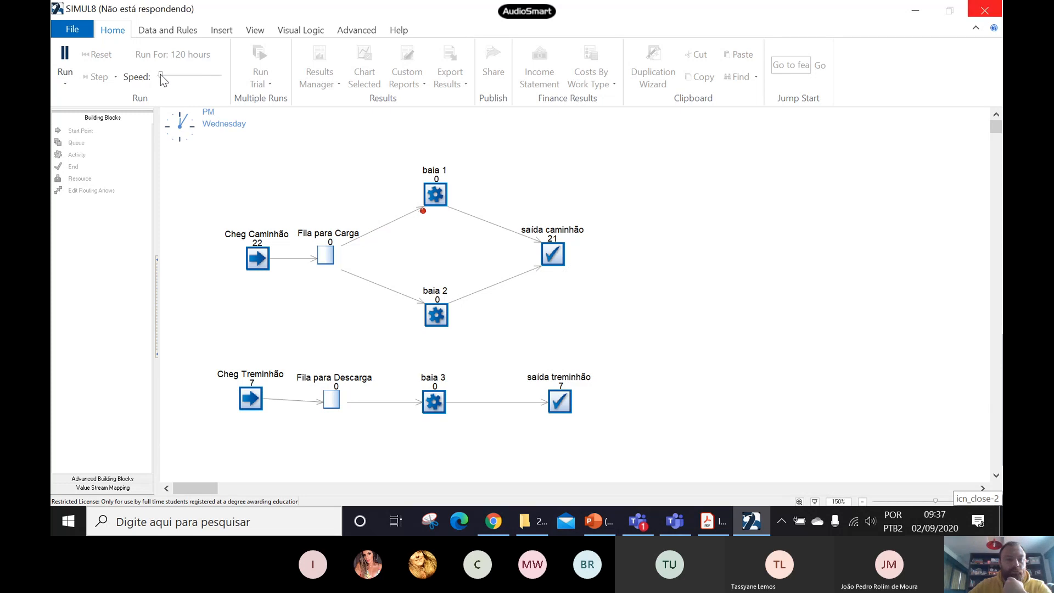
left_click_drag(160, 74, 217, 74)
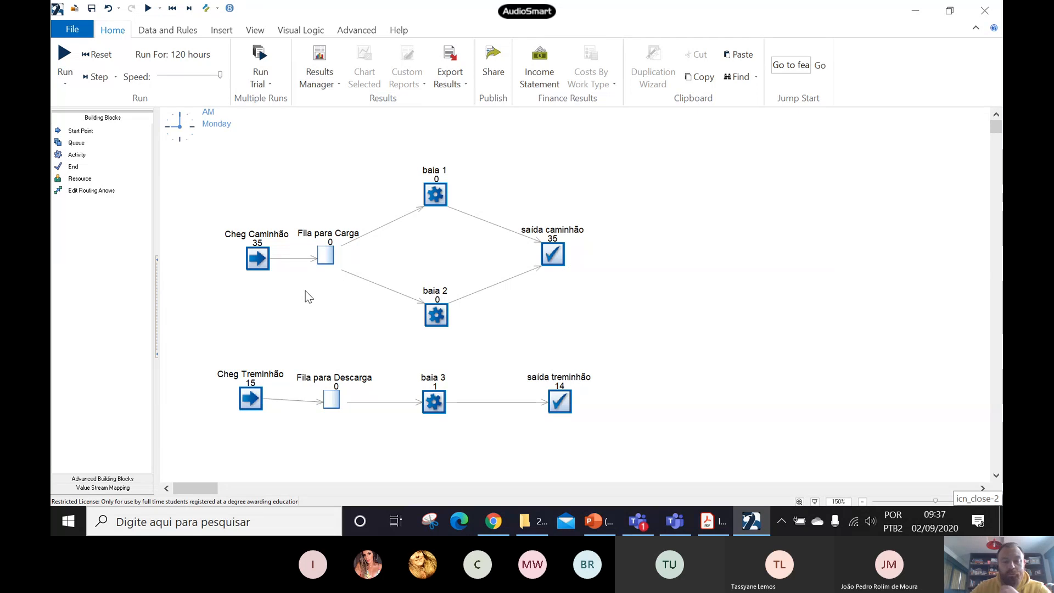
- Add the Fila para Carga queue's average size, average queuing time and average non-zero queuing time to the results summary
double_click(326, 256)
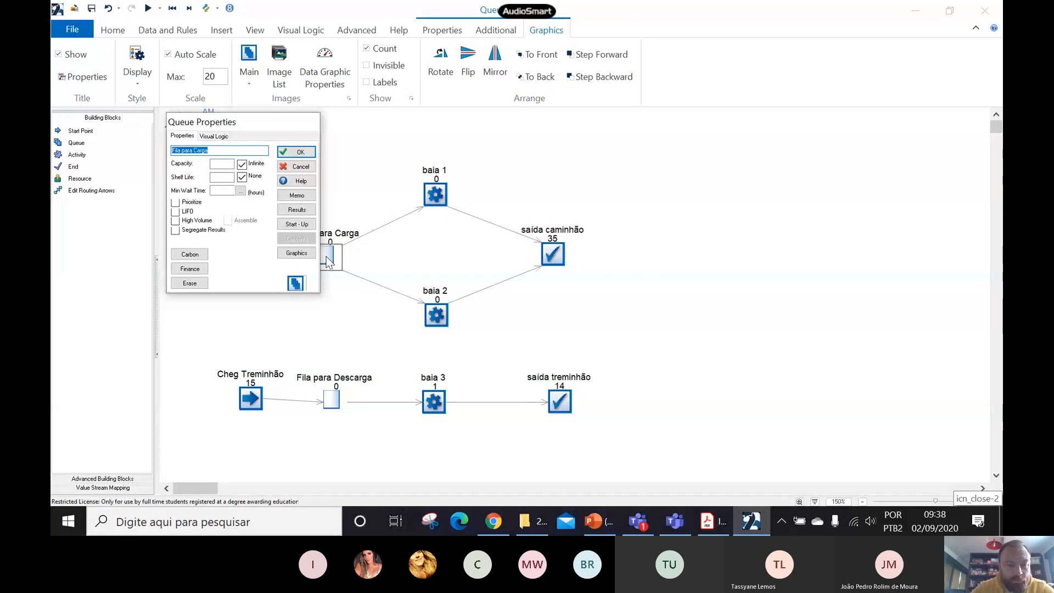
left_click(297, 210)
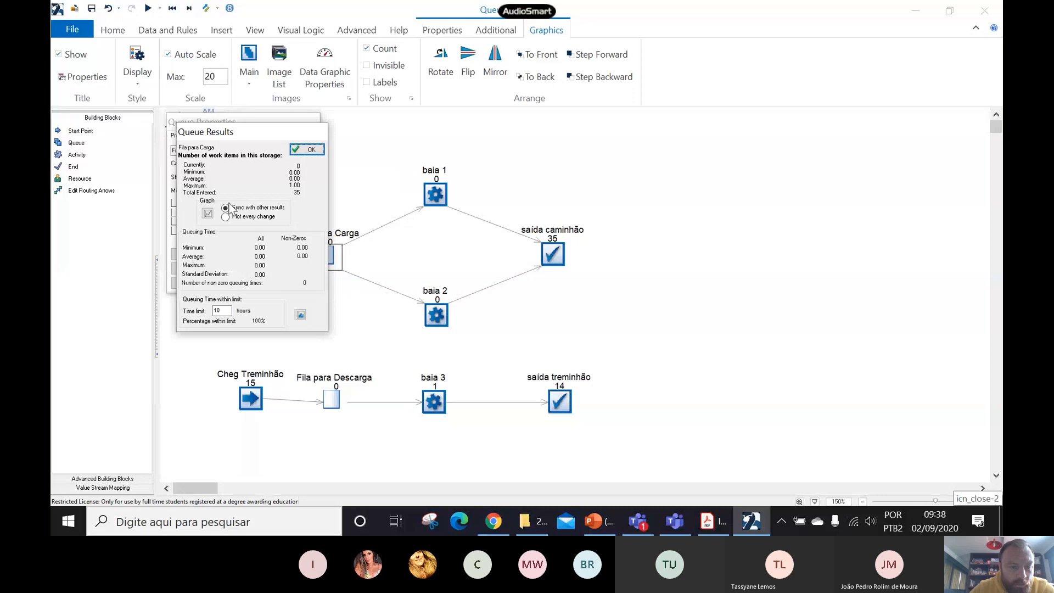
right_click(293, 180)
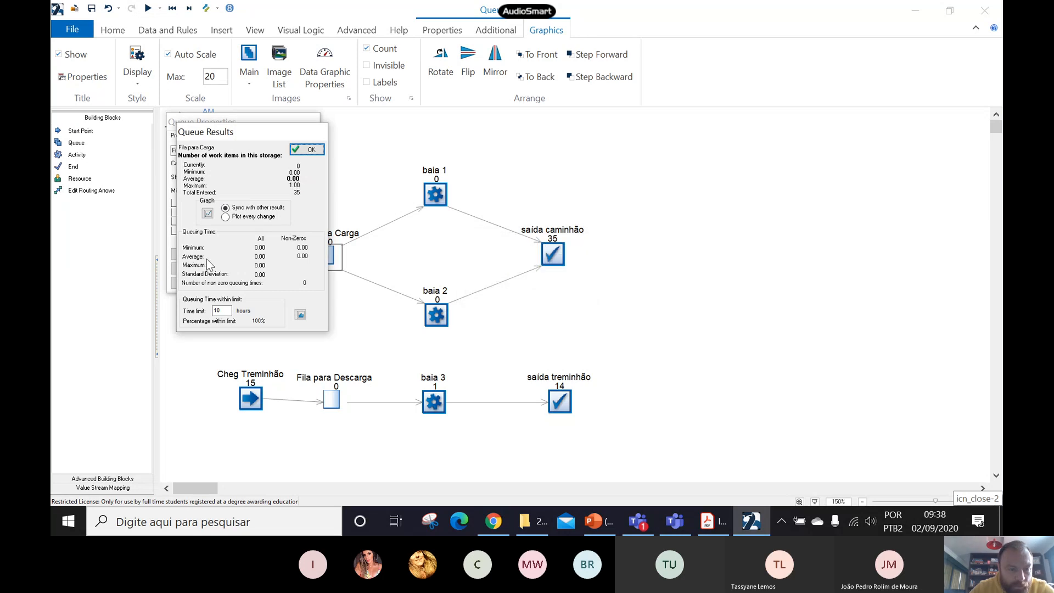
left_click(261, 256)
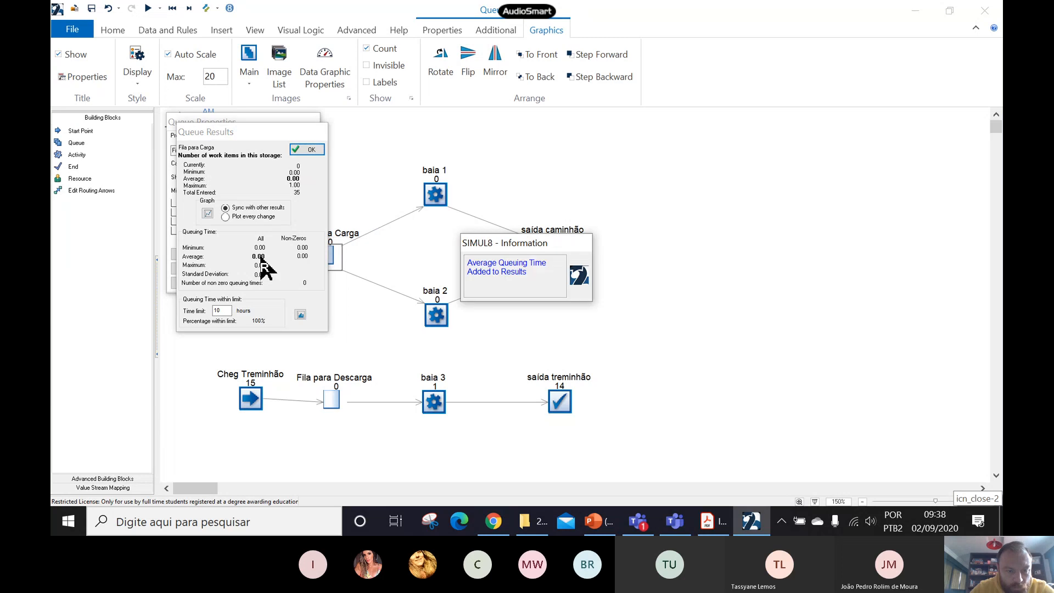
left_click(302, 257)
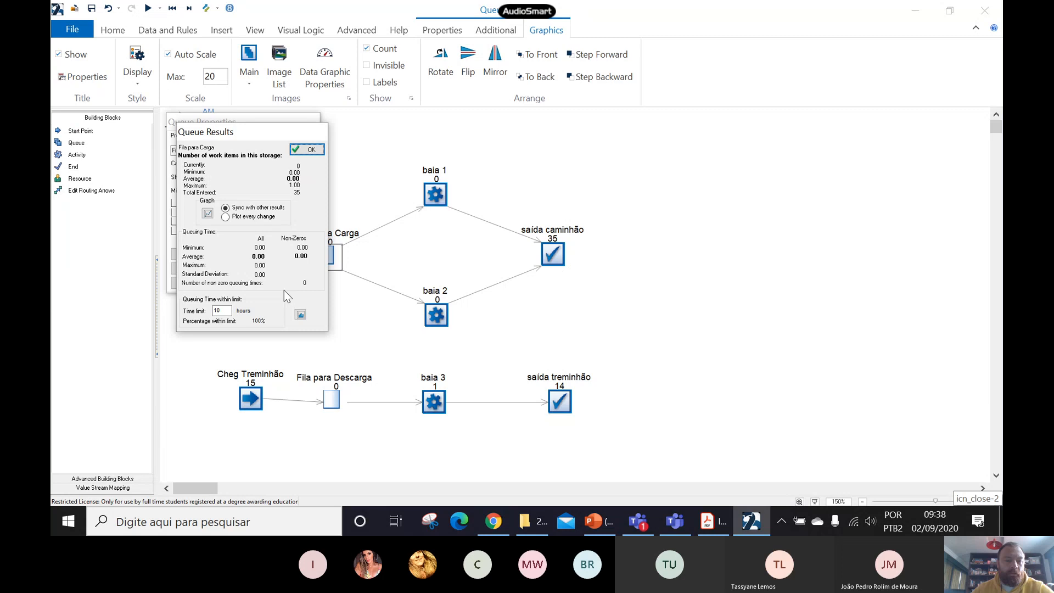
left_click(306, 149)
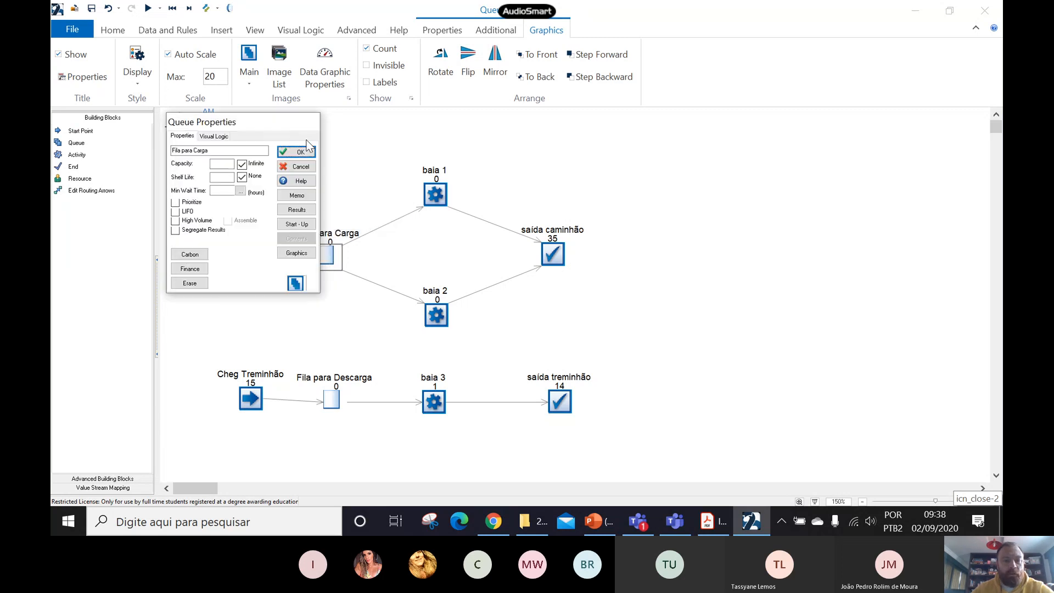
left_click(296, 149)
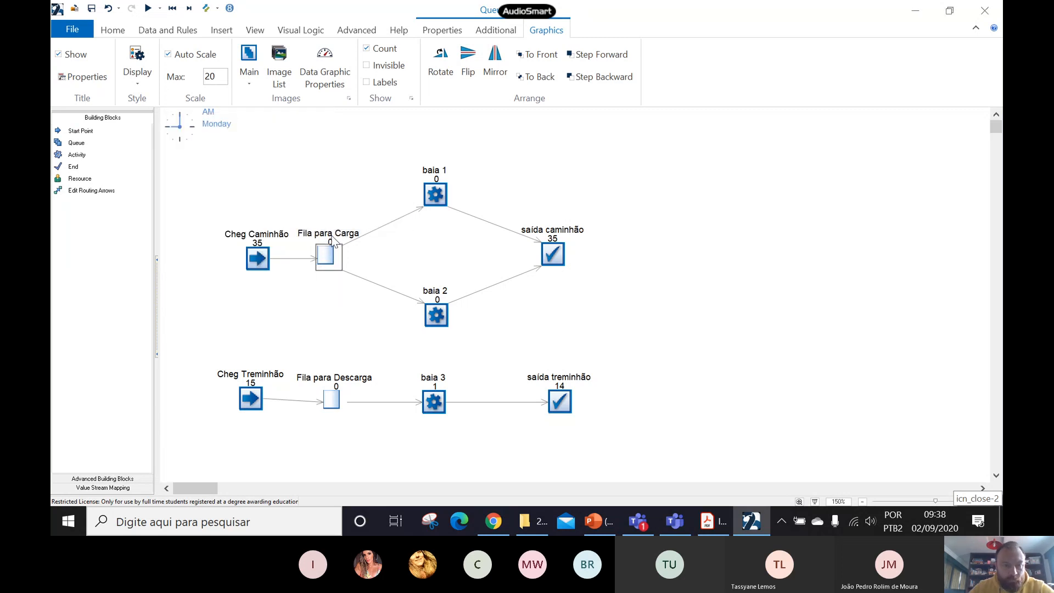
- Open the Results Manager and add all results of Fila para Descarga to the KPIs
left_click(162, 32)
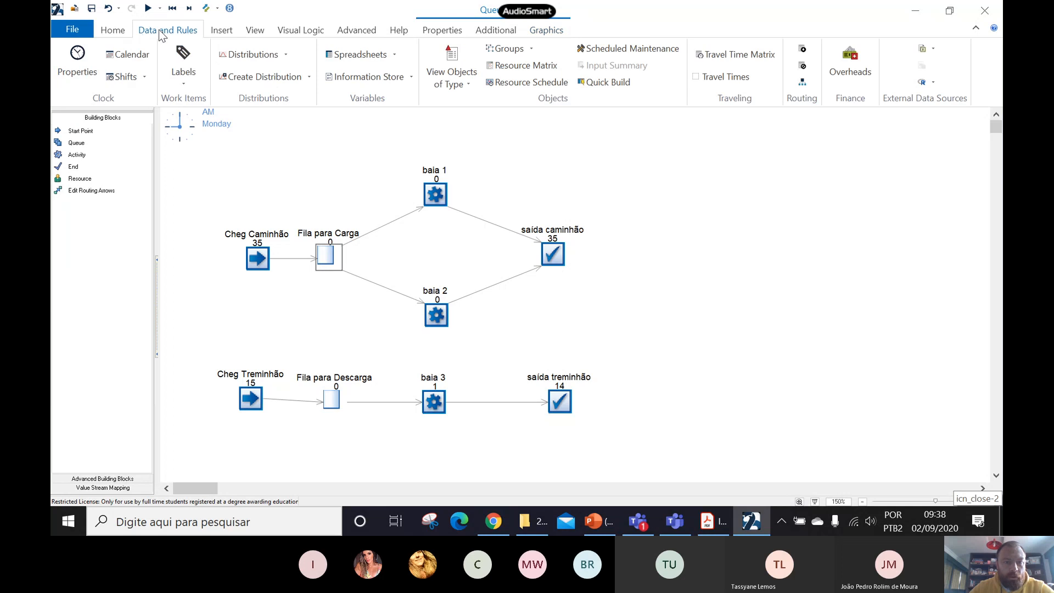
left_click(113, 30)
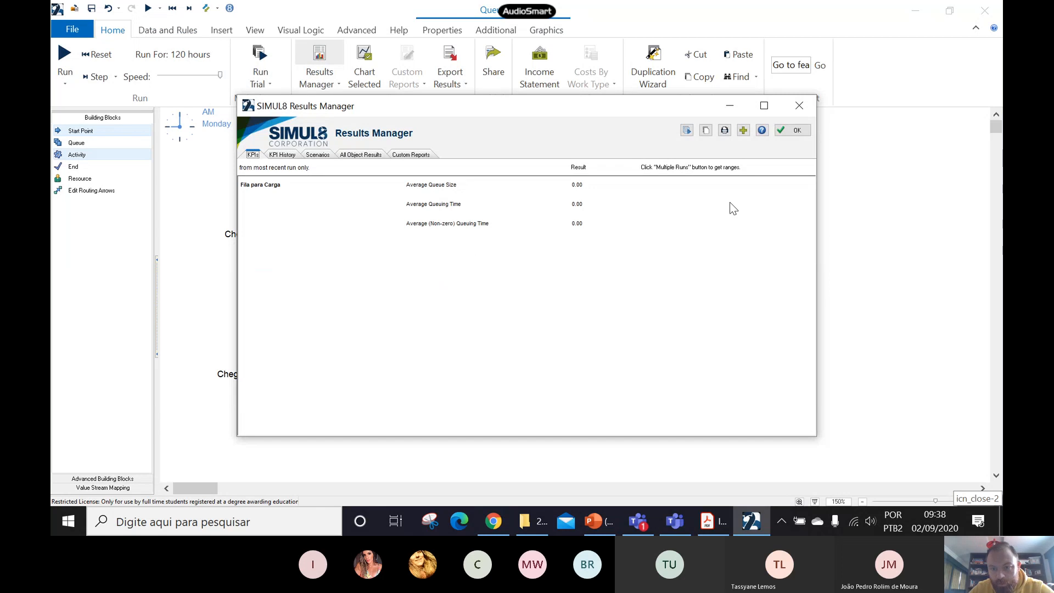
left_click(744, 131)
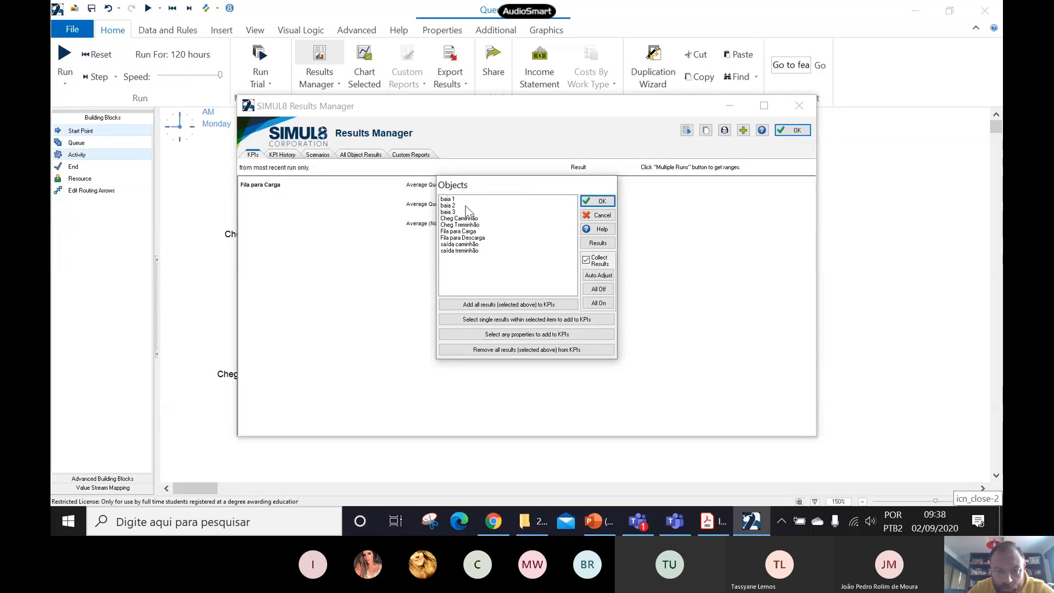
left_click(471, 239)
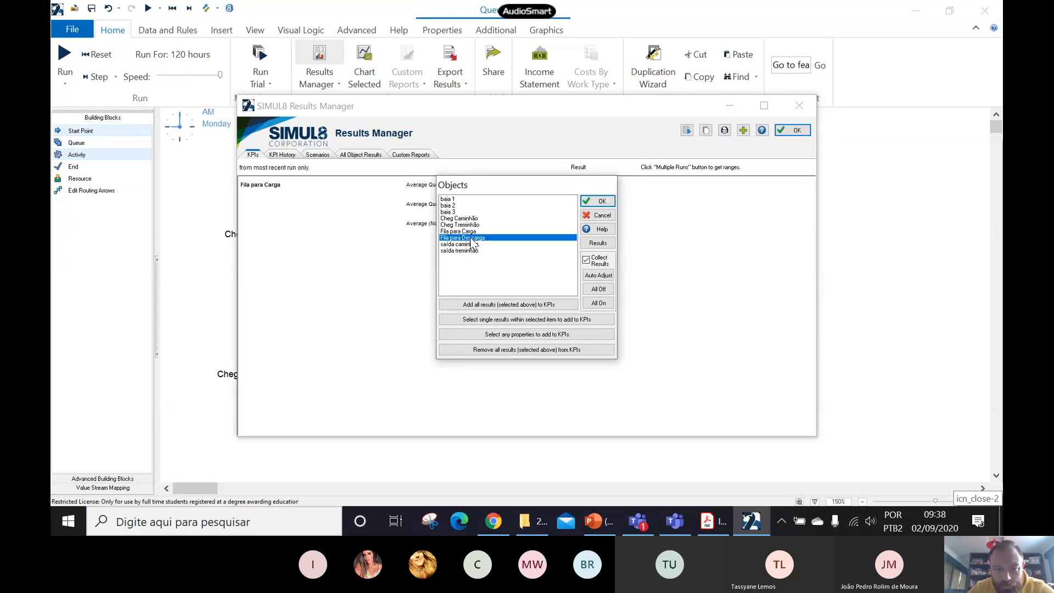
left_click(503, 312)
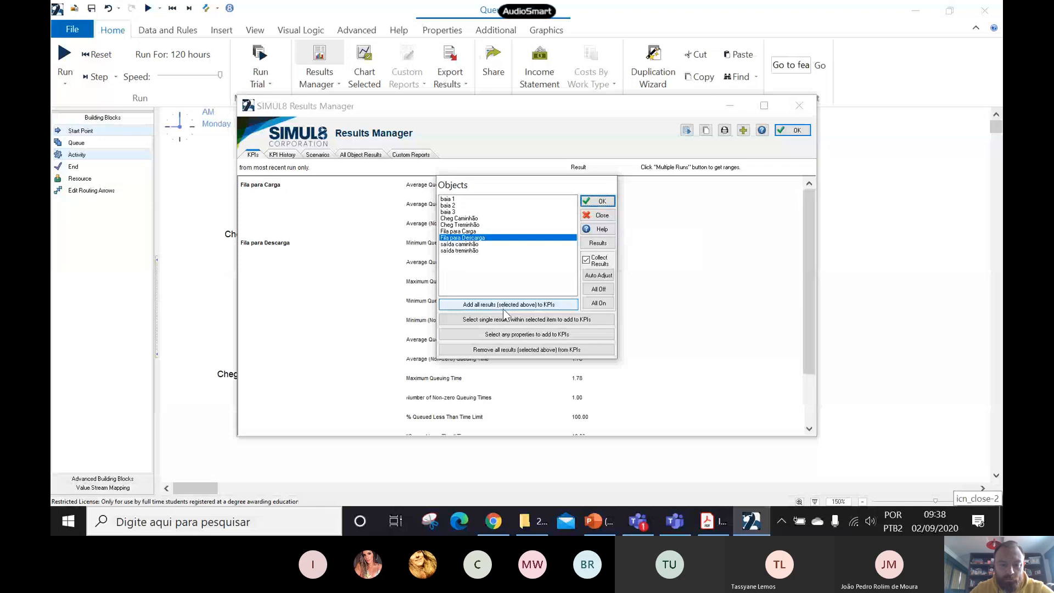
left_click(600, 217)
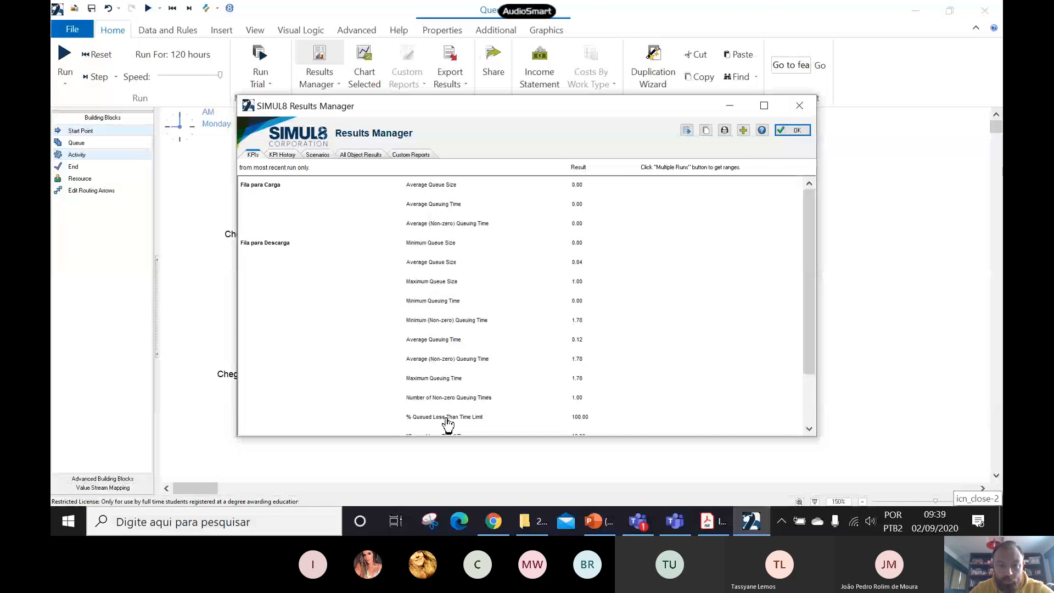
- Delete the minimum, average and maximum queue size results of Fila para Descarga from the KPI summary
right_click(422, 248)
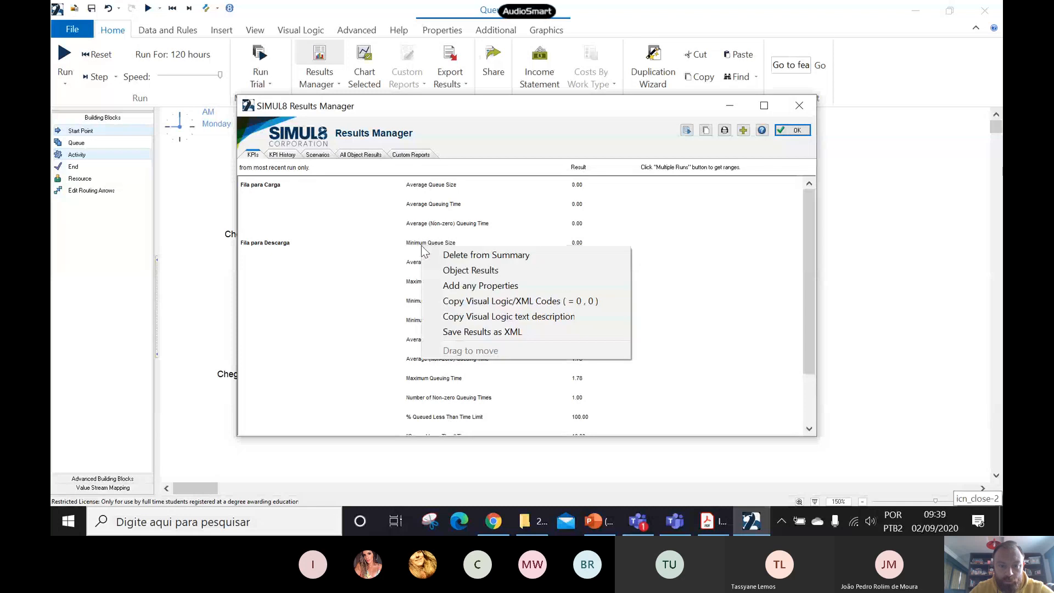
left_click(446, 258)
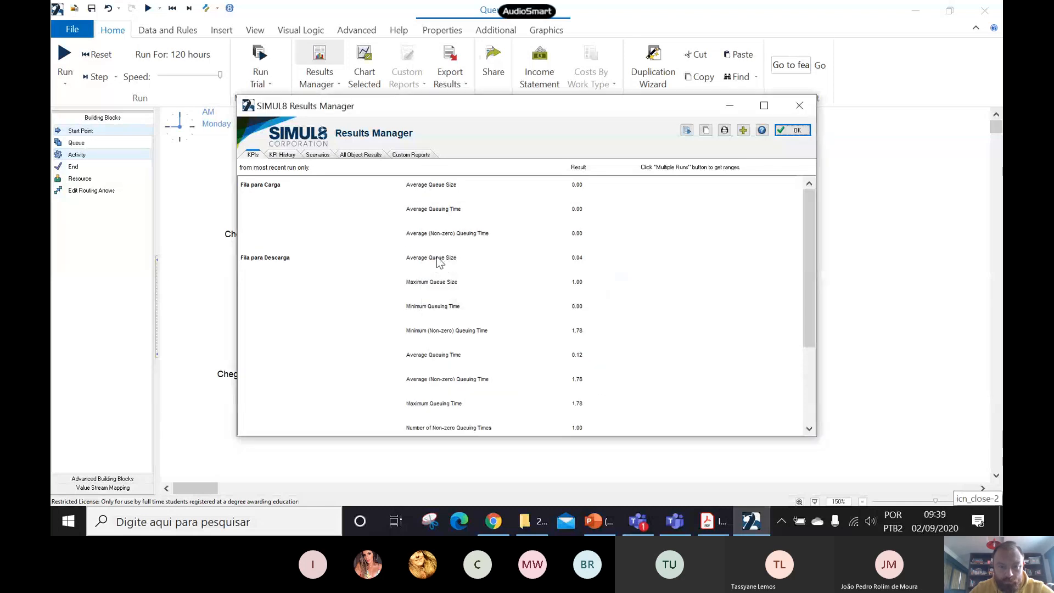
right_click(438, 258)
left_click(457, 266)
right_click(439, 258)
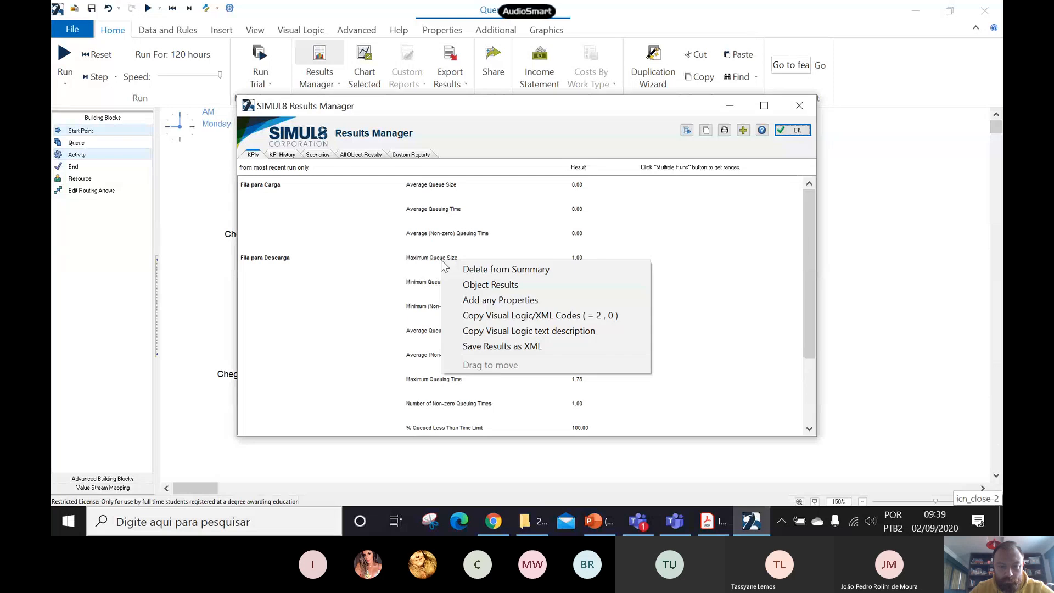
left_click(455, 271)
- Delete the minimum, average and maximum queuing time results of Fila para Descarga, including the non-zero ones, from the KPI summary
right_click(440, 259)
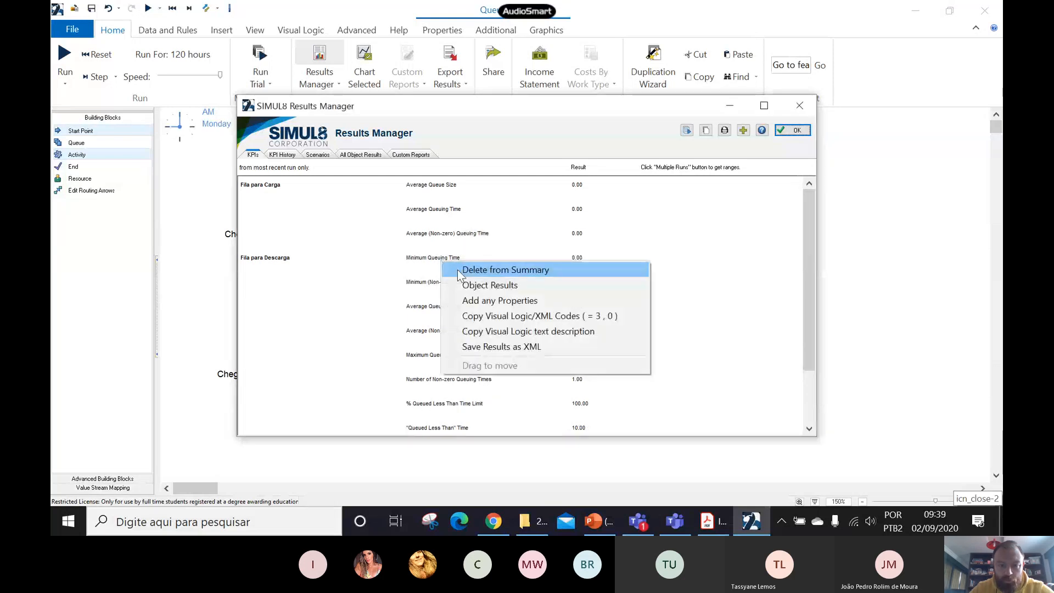
left_click(457, 269)
right_click(446, 259)
left_click(452, 267)
right_click(449, 260)
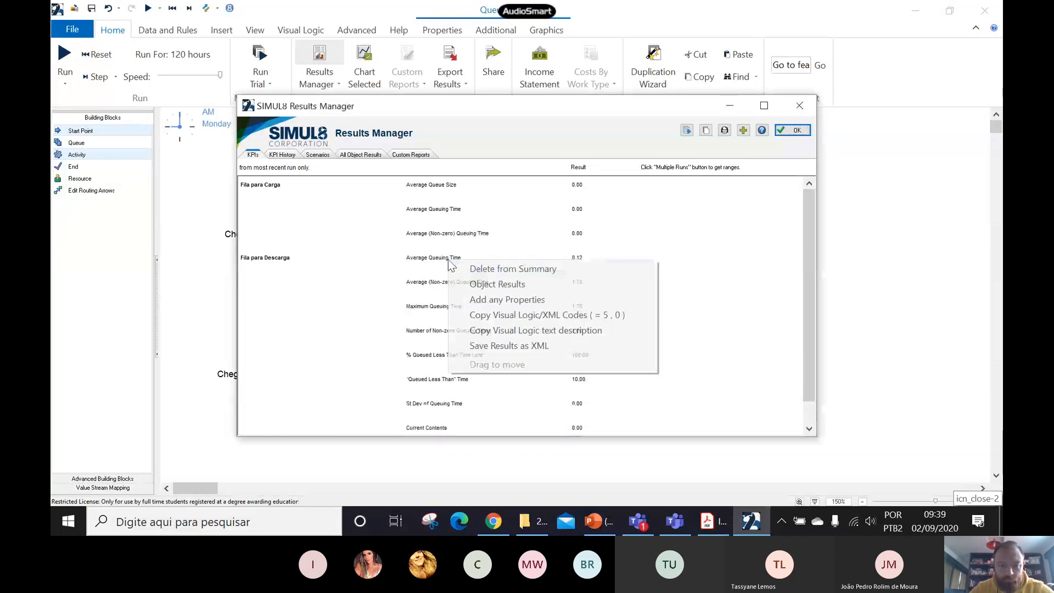
left_click(464, 269)
right_click(449, 260)
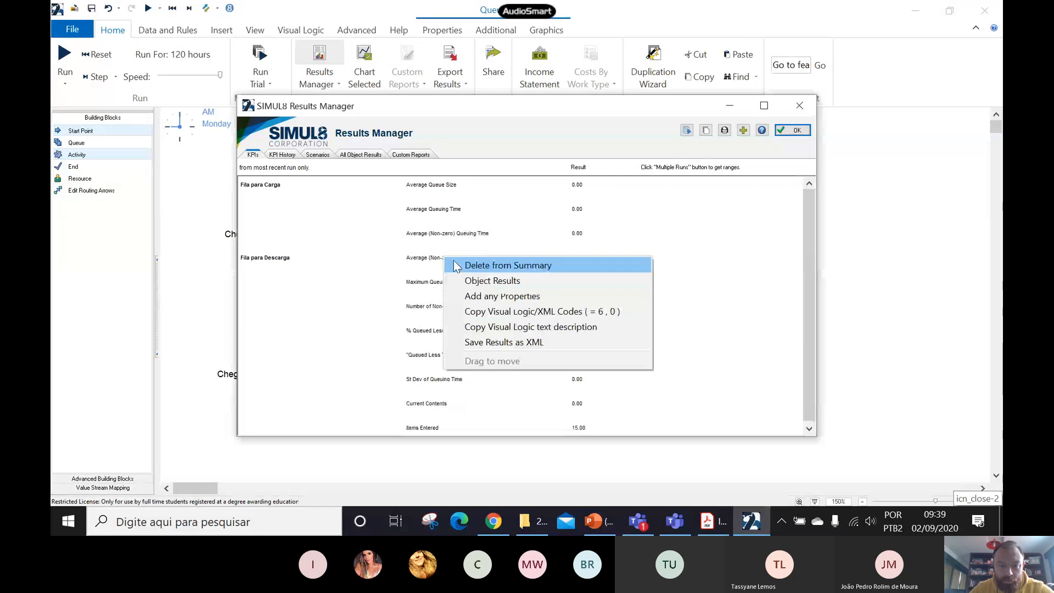
left_click(454, 264)
right_click(447, 261)
left_click(456, 266)
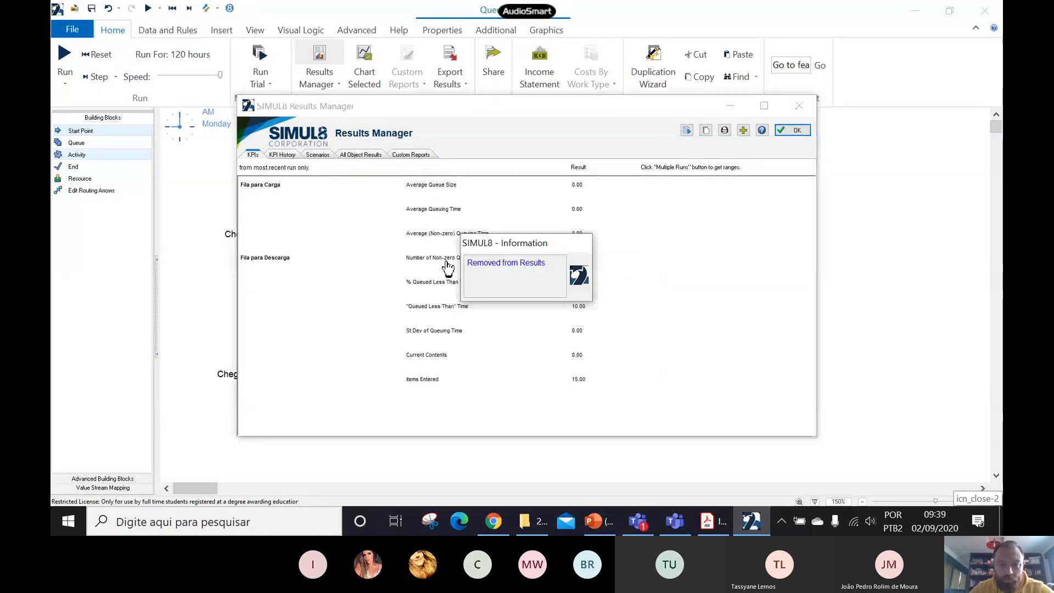
- Delete the remaining Fila para Descarga results, from Number of Non-zero Queuing Times through Items Entered, from the KPI summary
right_click(447, 260)
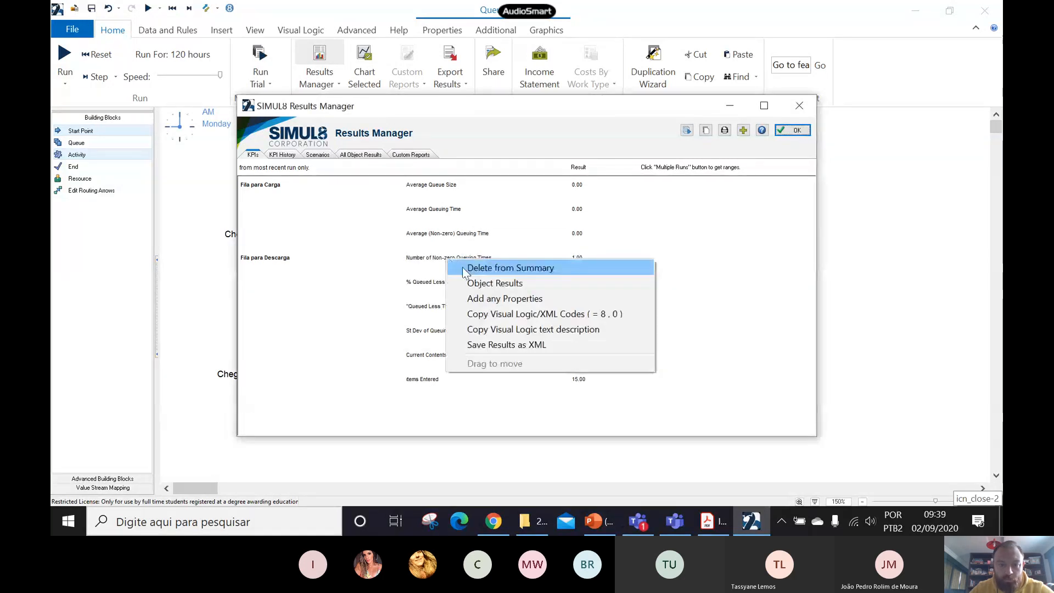
left_click(462, 266)
right_click(449, 258)
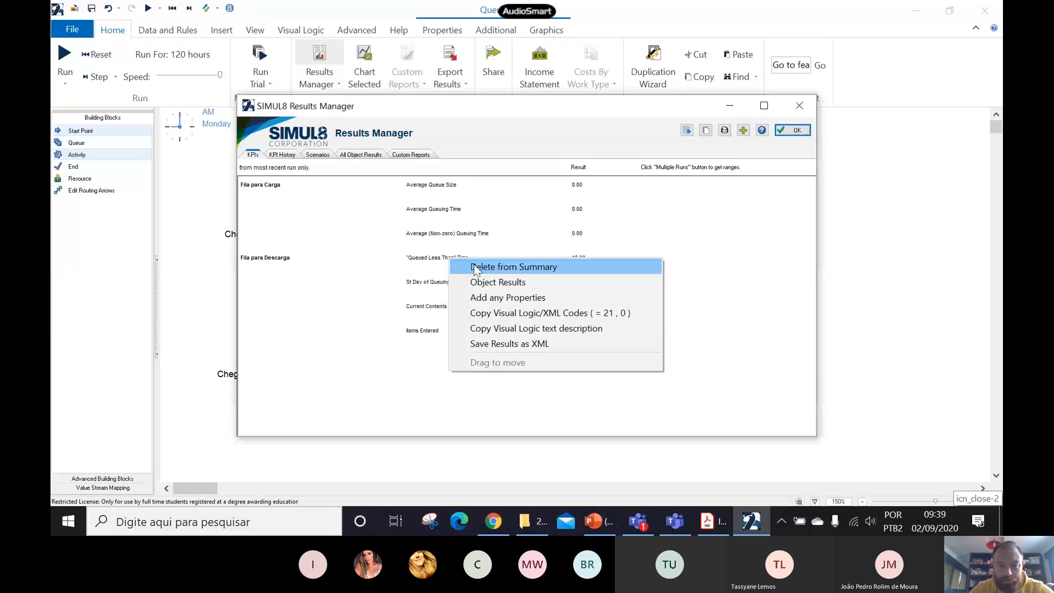
left_click(475, 269)
right_click(447, 255)
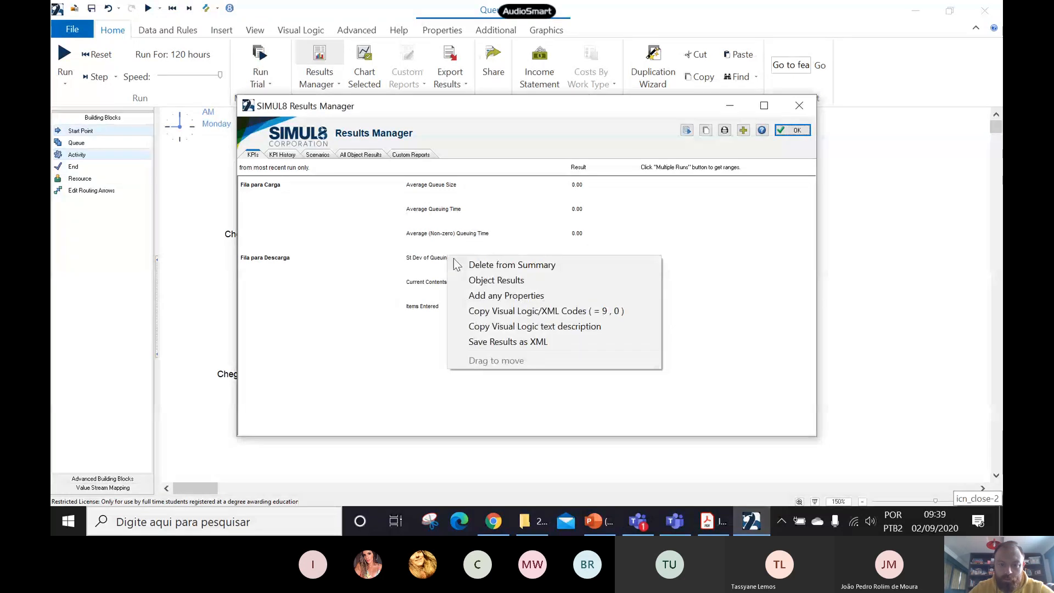
left_click(453, 260)
right_click(434, 258)
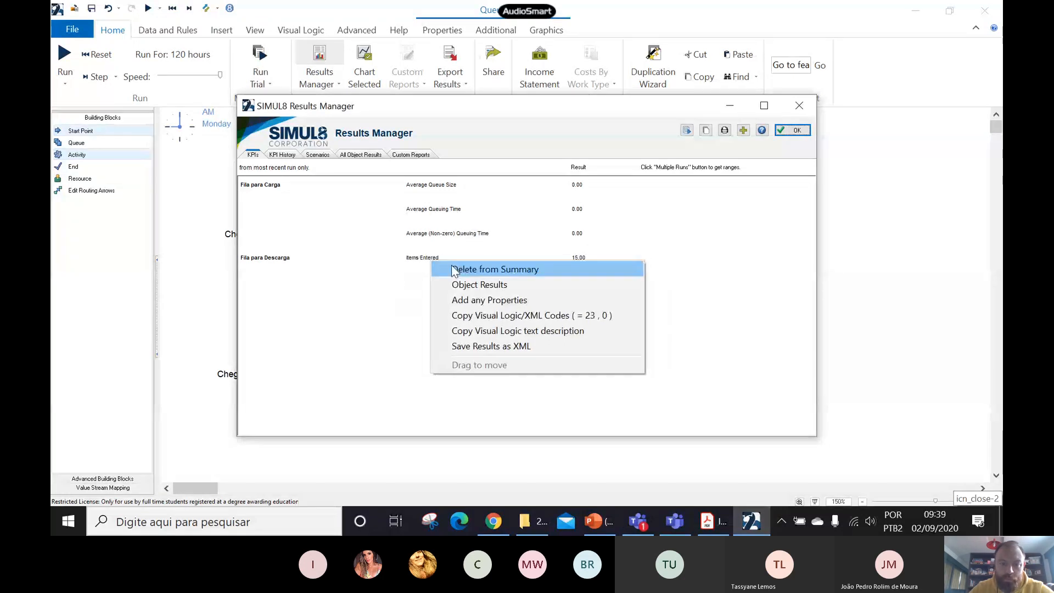
left_click(449, 268)
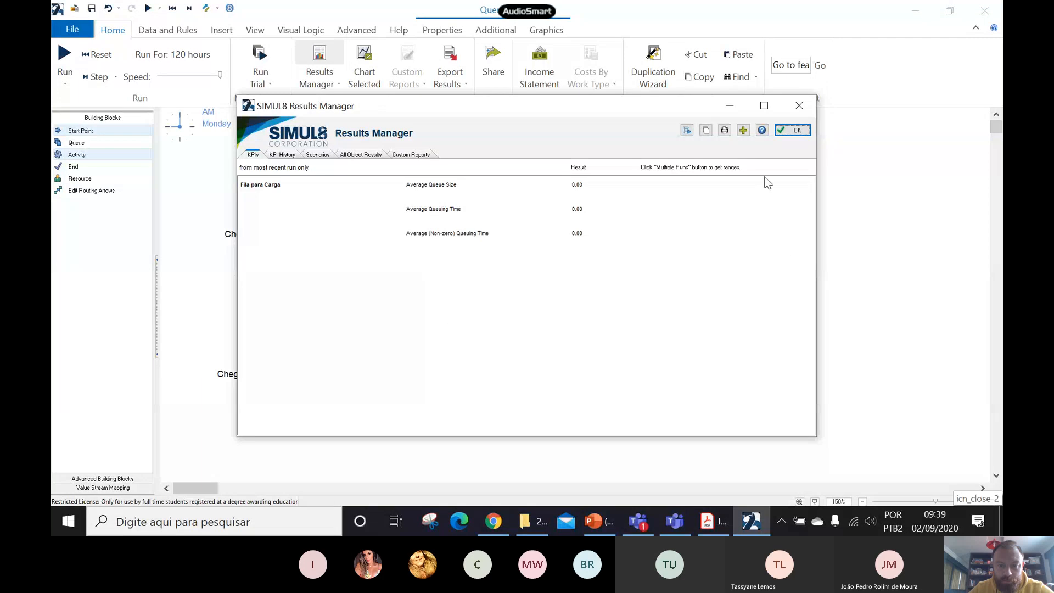
- Add Fila para Descarga's average queue size, average queuing time and average non-zero queuing time to the KPIs, and close the Results Manager
left_click(748, 133)
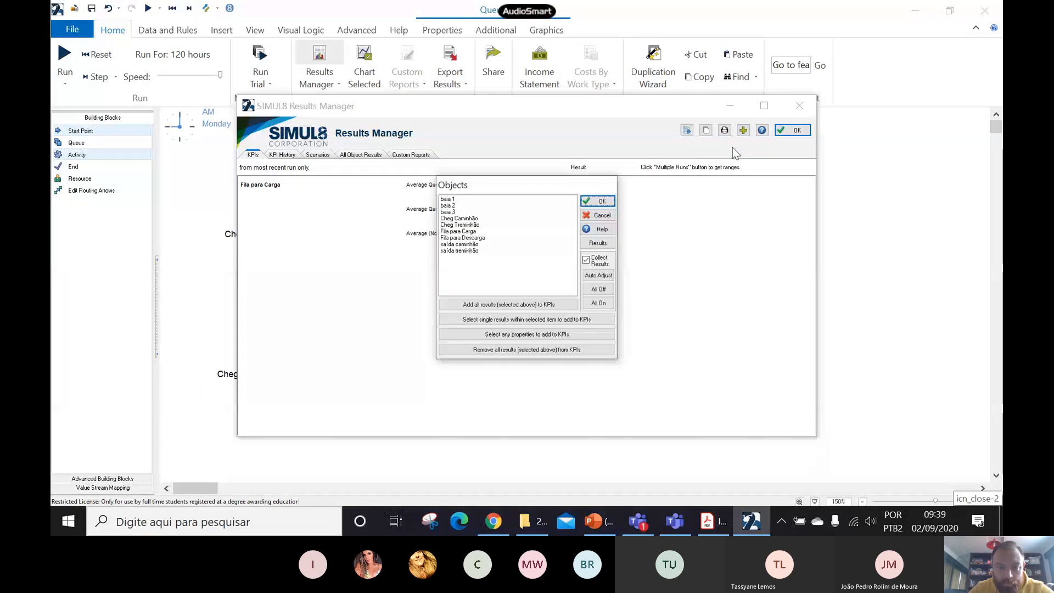
left_click(467, 231)
left_click(464, 238)
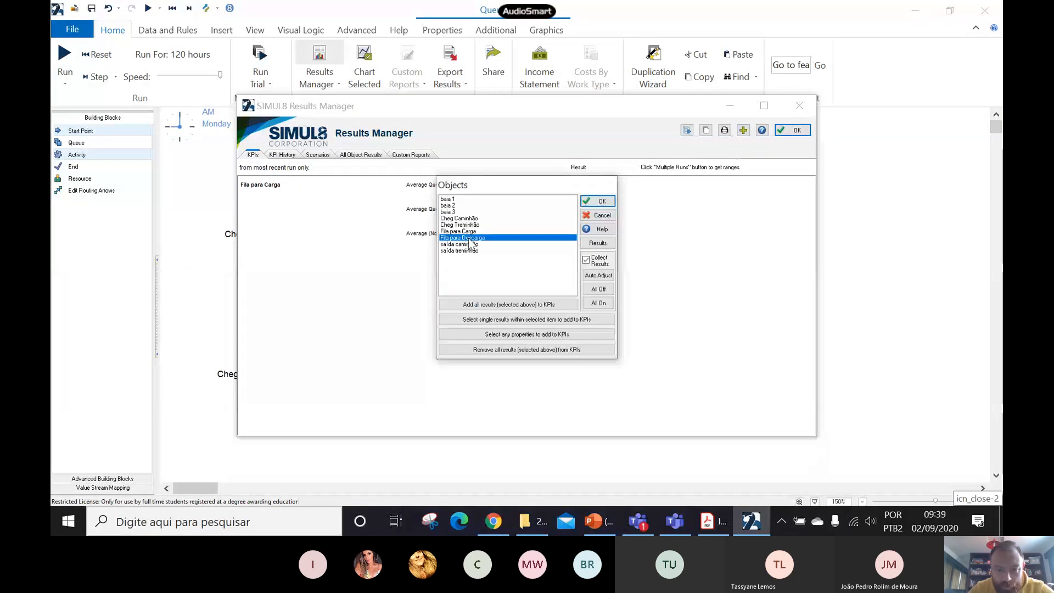
left_click(523, 321)
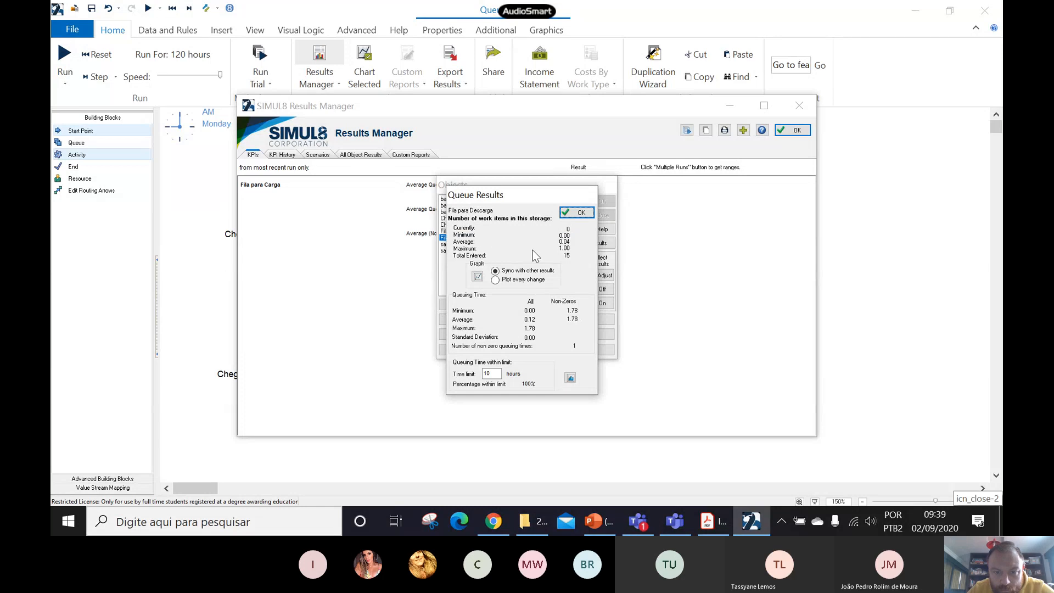
left_click(564, 242)
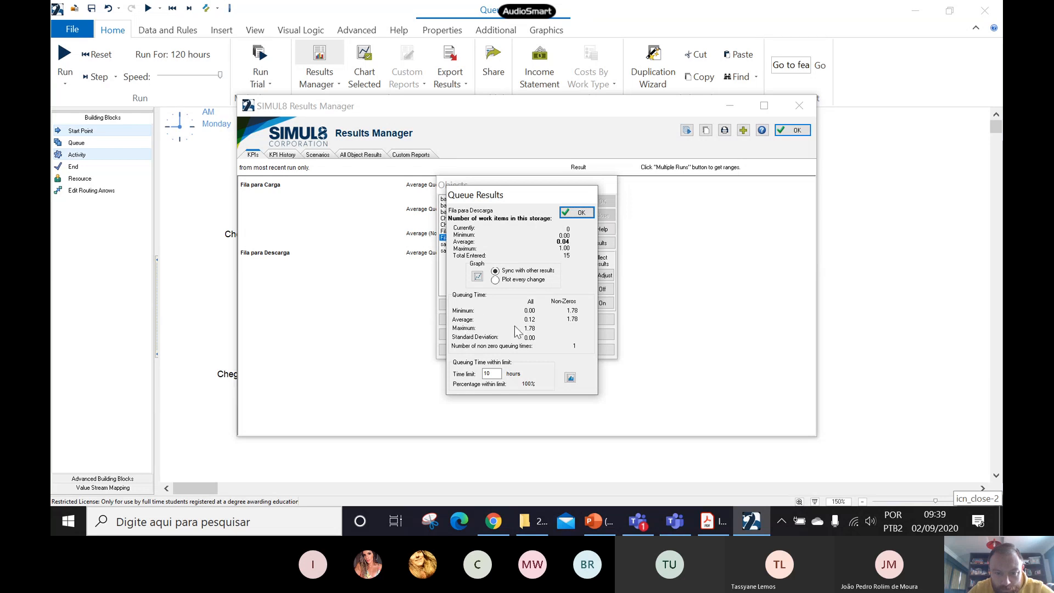
left_click(530, 319)
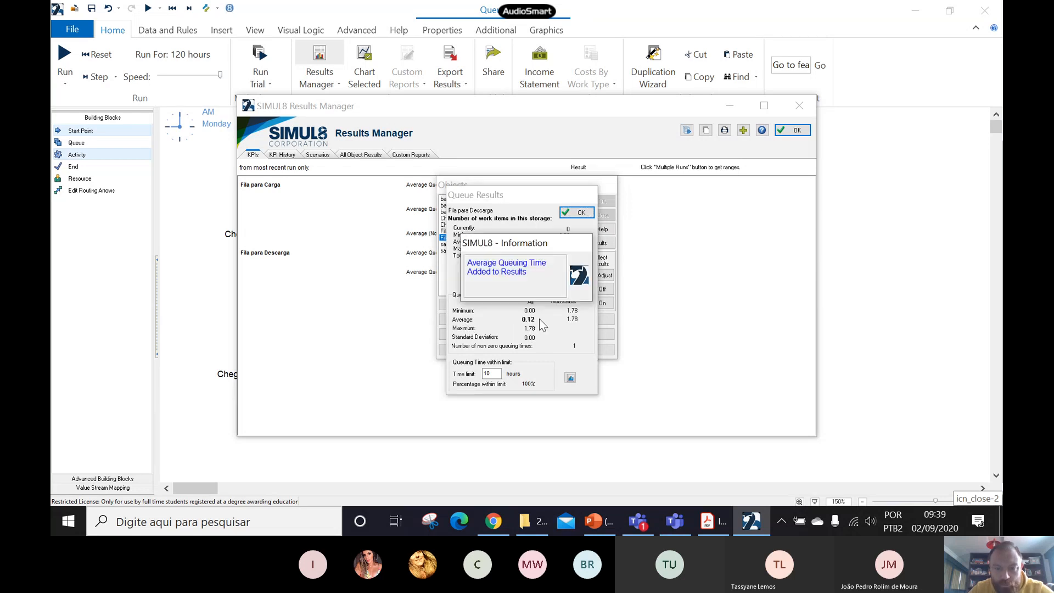
left_click(571, 318)
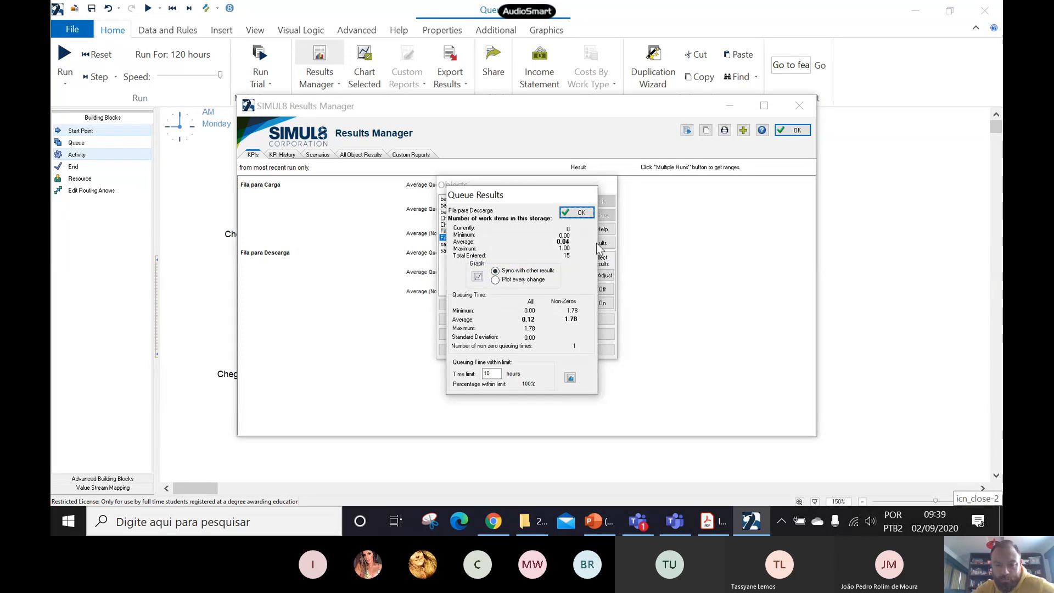
left_click(590, 213)
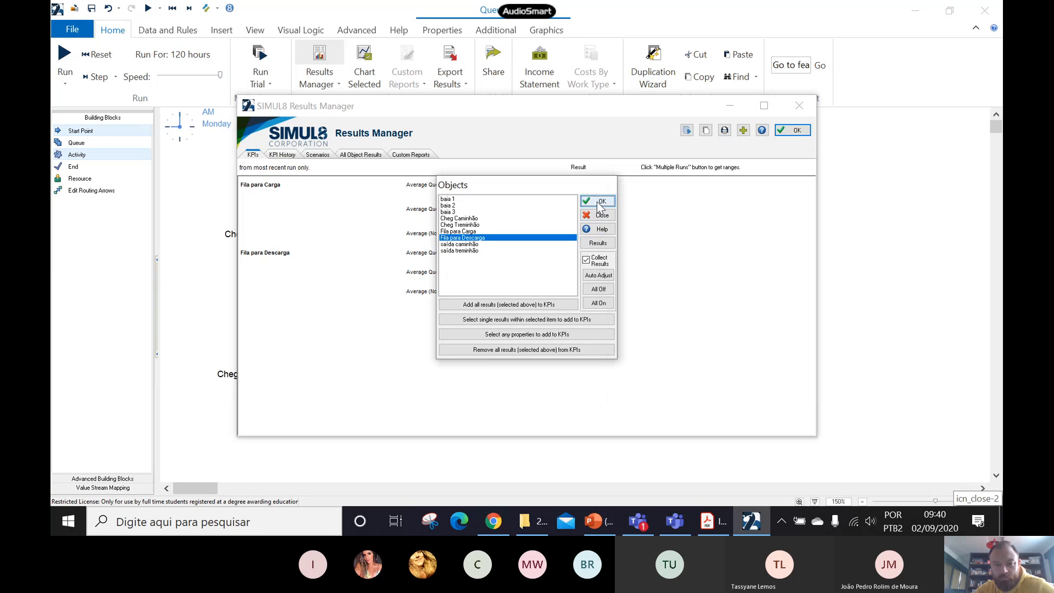
left_click(600, 201)
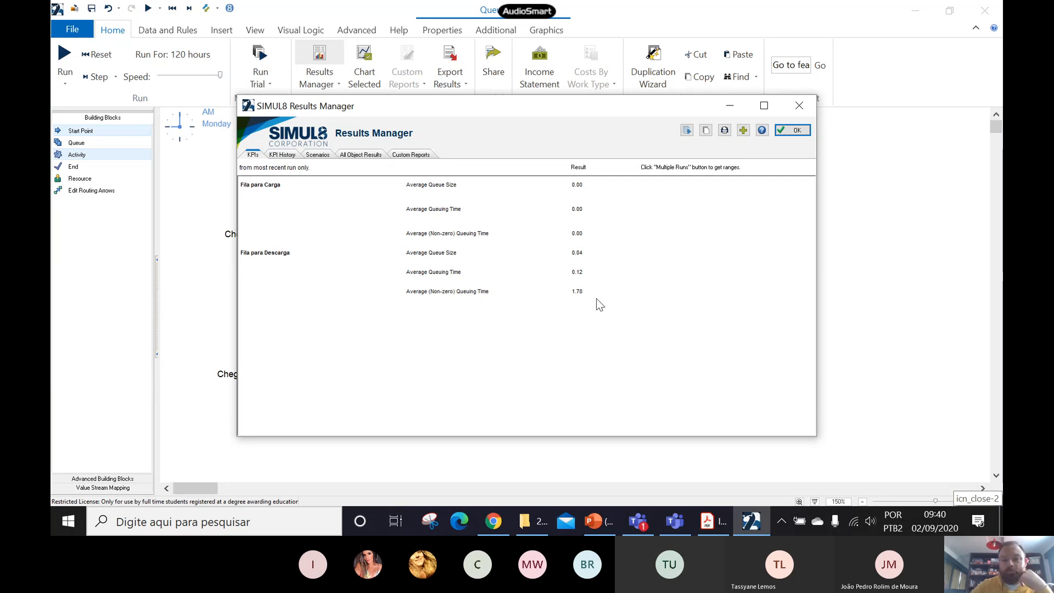
left_click(795, 132)
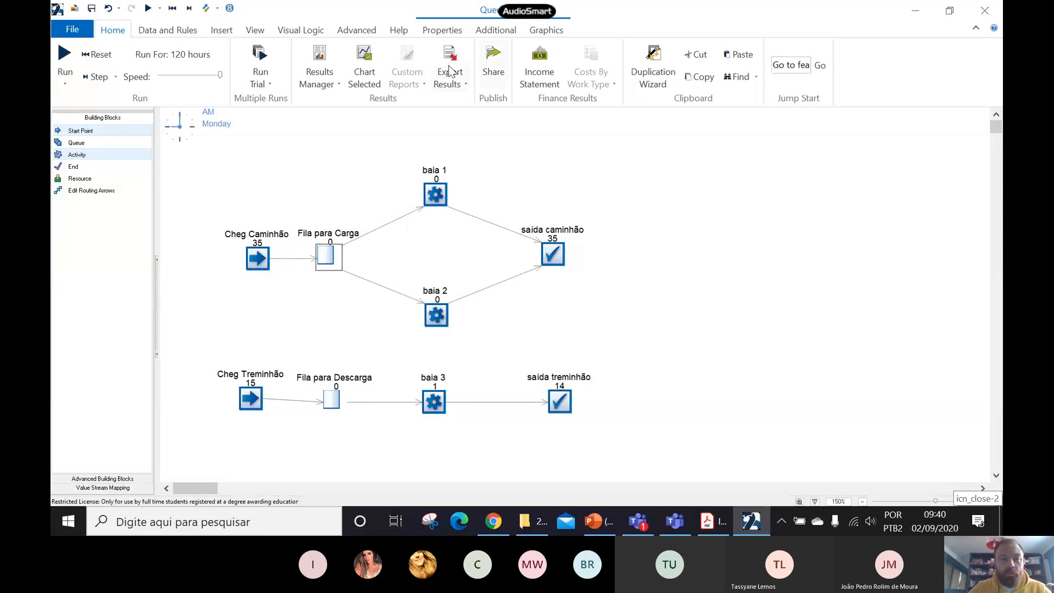
- Run the Trial Calculator at 5% precision for the average non-zero queuing times of Fila para Descarga and Fila para Carga, and accept the recommendations
left_click(272, 84)
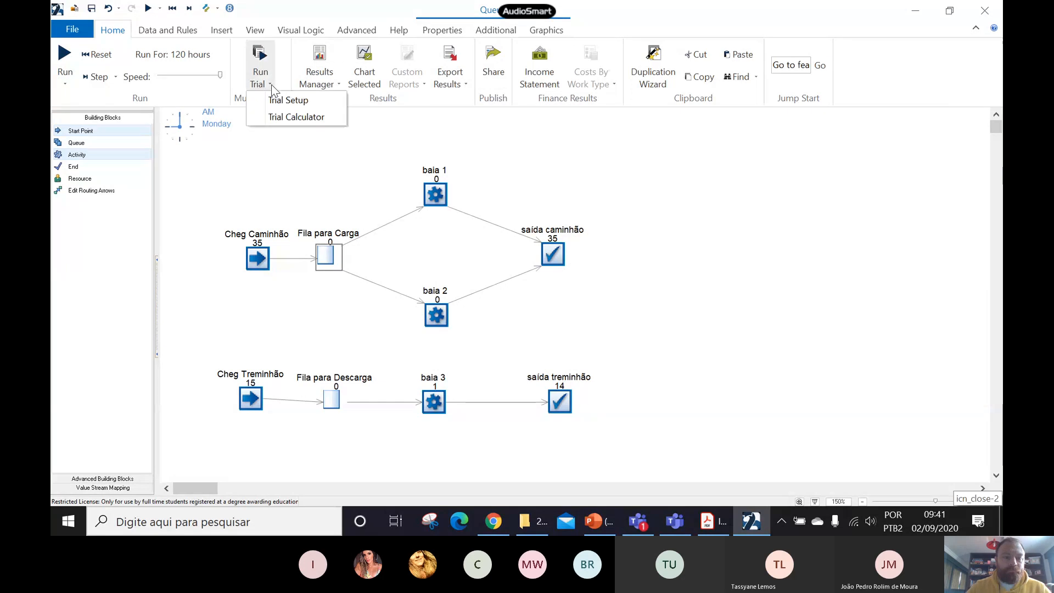
left_click(295, 117)
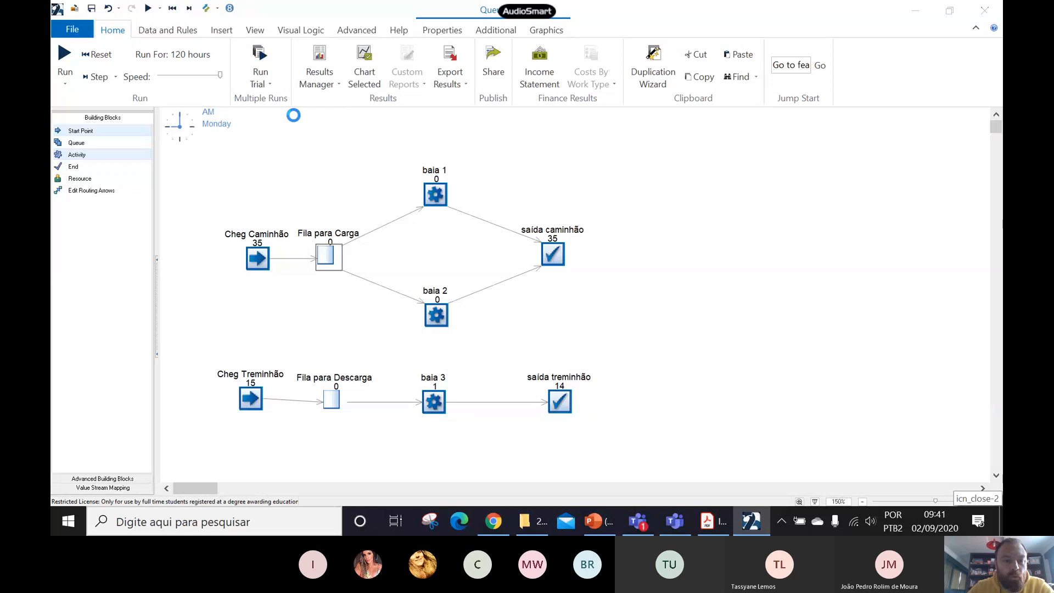
left_click_drag(344, 126, 512, 86)
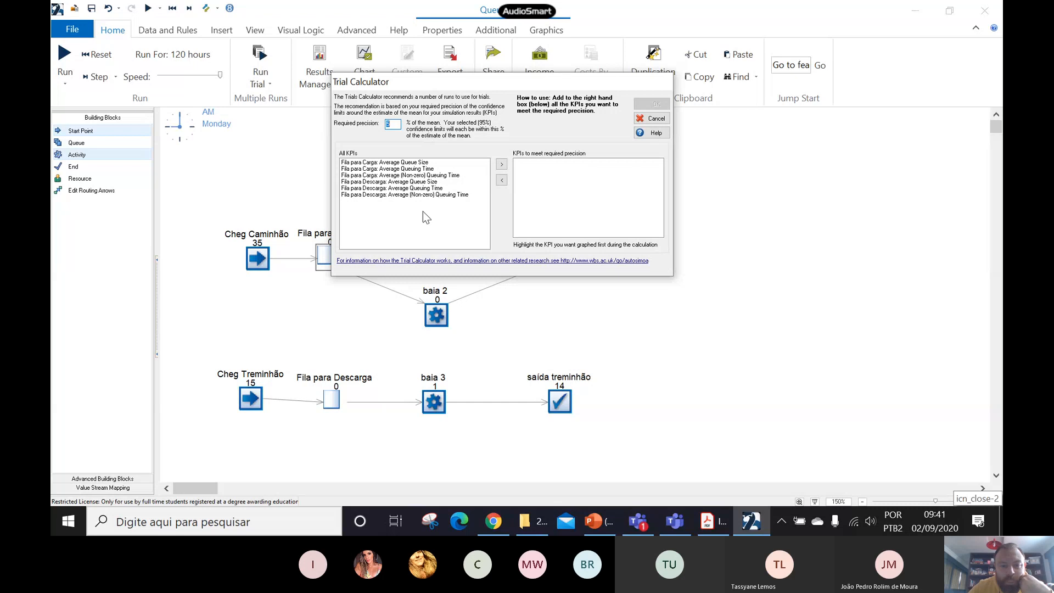
left_click(423, 195)
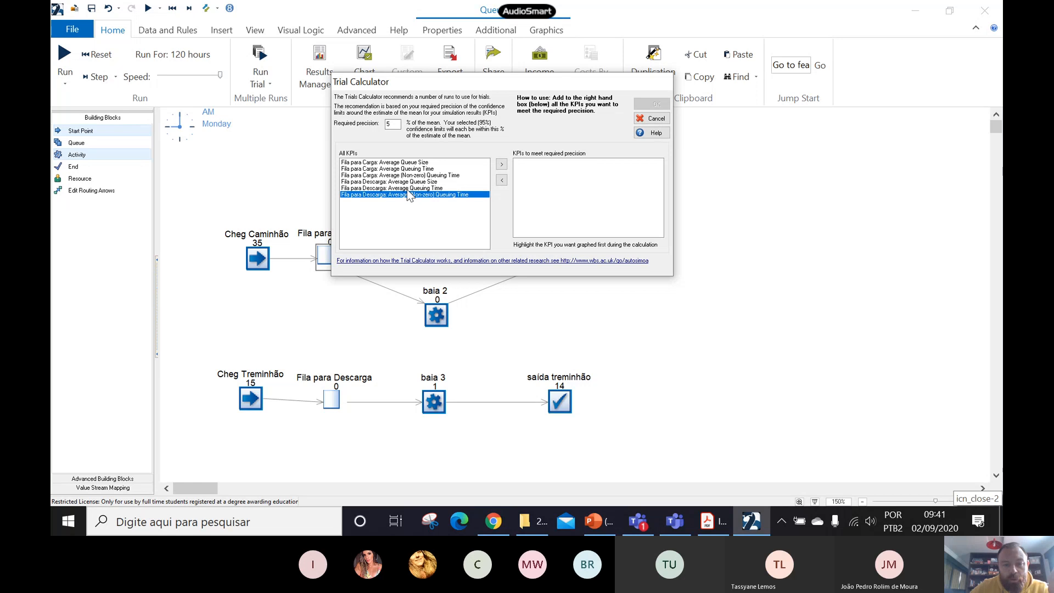
left_click(408, 175)
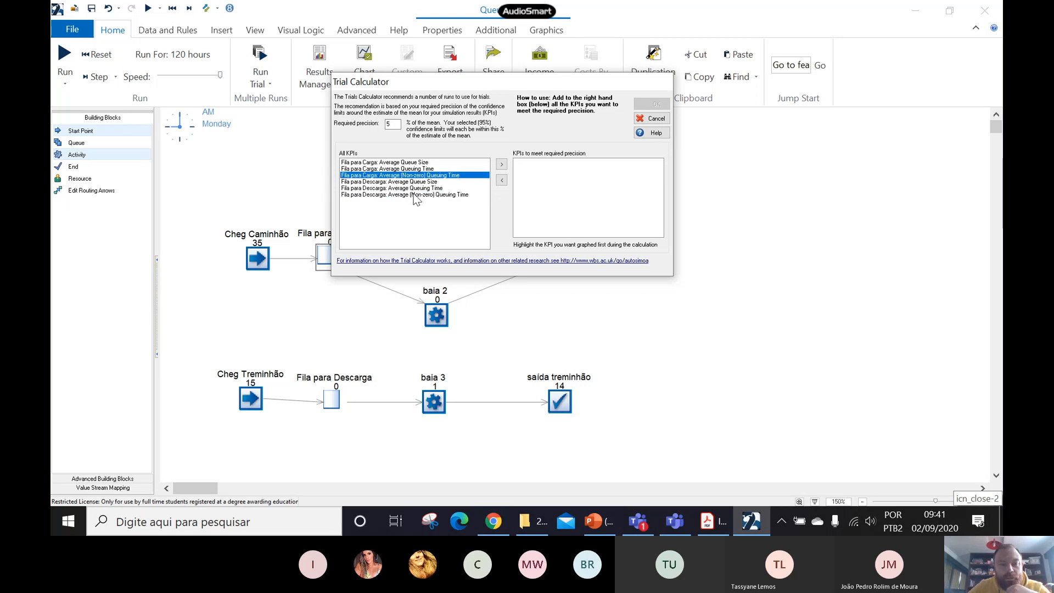
left_click(415, 195)
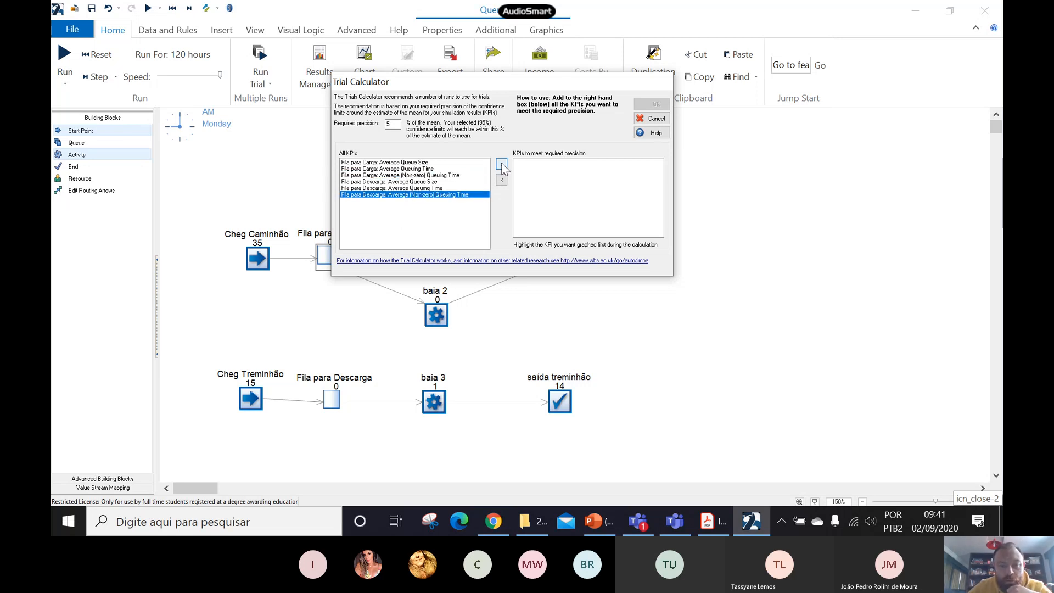
left_click(501, 165)
left_click(423, 176)
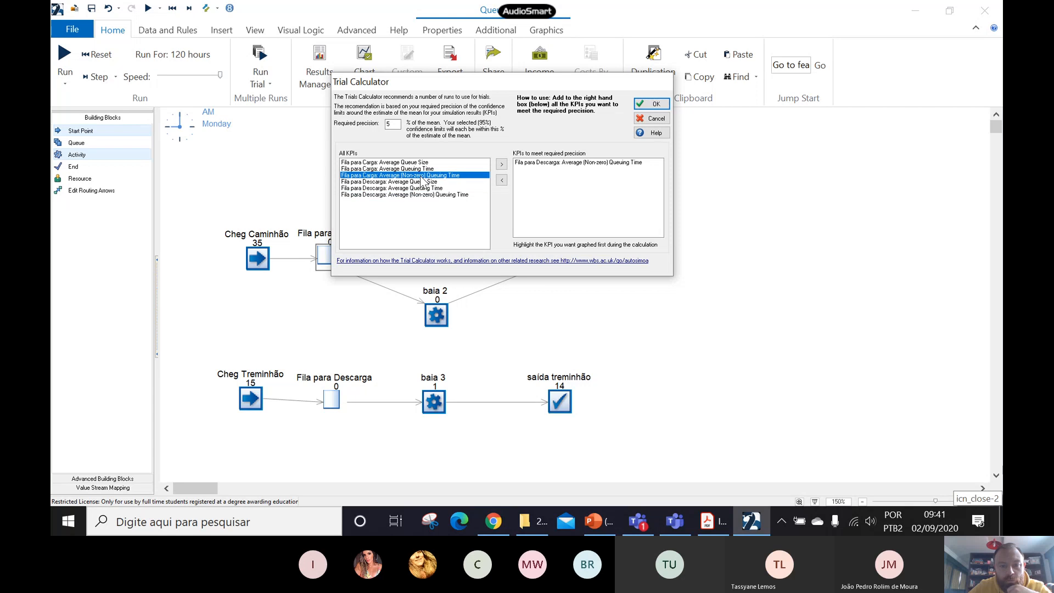
left_click(502, 165)
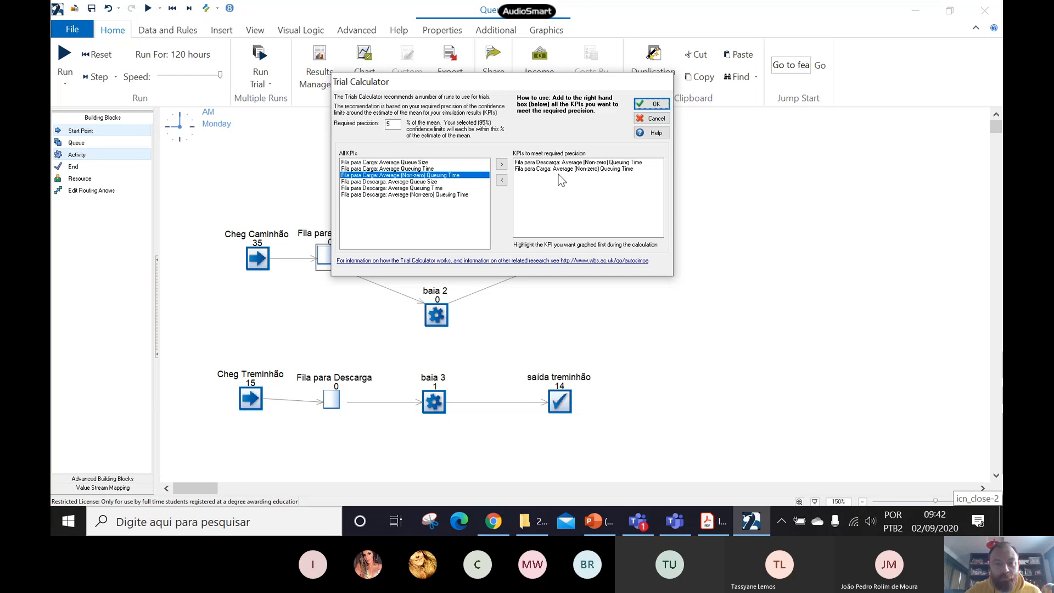
left_click(644, 103)
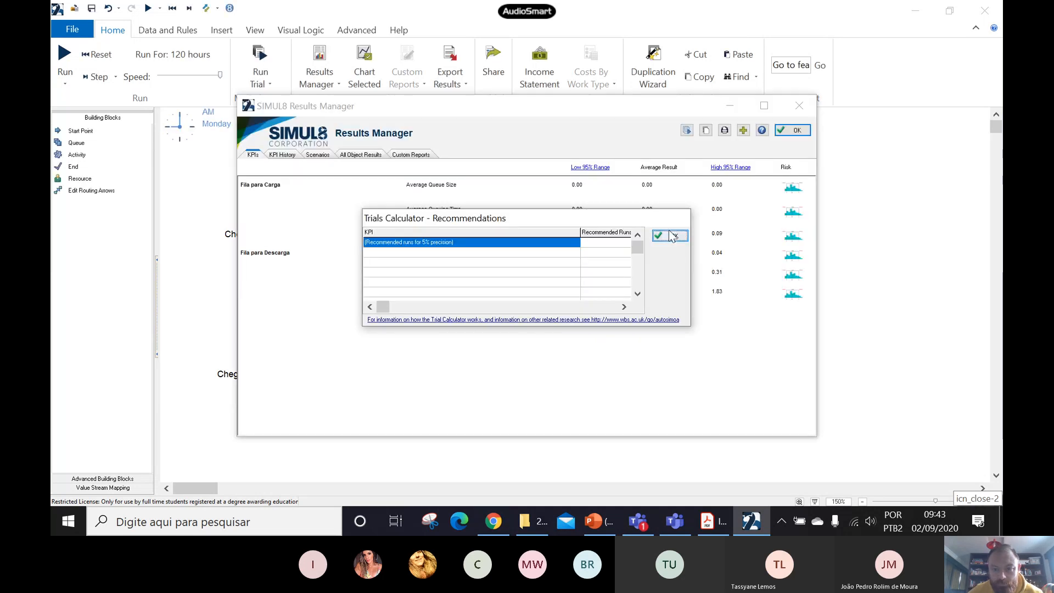
left_click(670, 236)
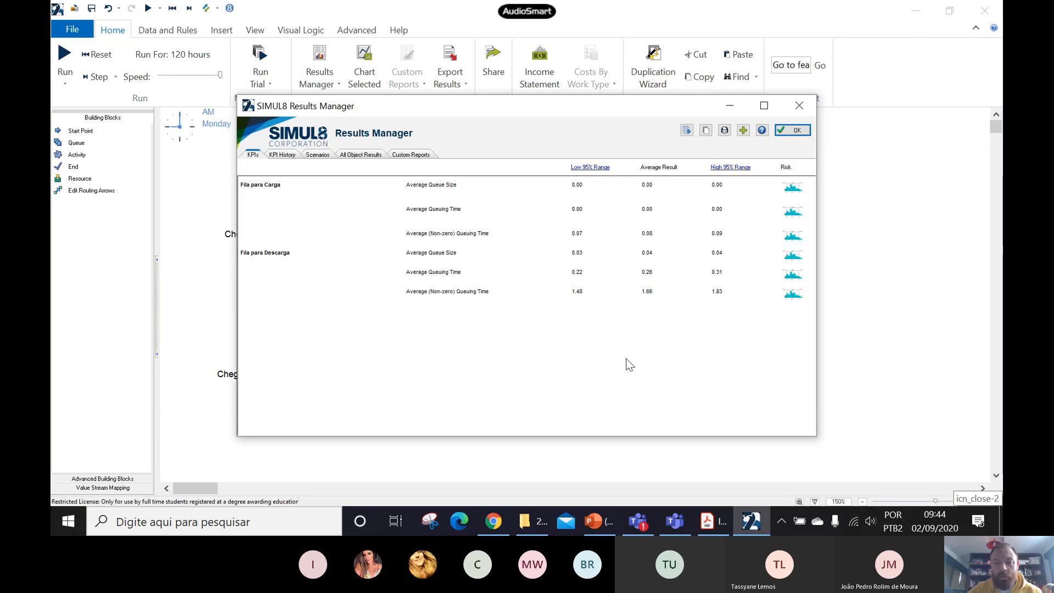
- View the risk plot of Fila para Descarga's average non-zero queuing time, and close the plot and the Results Manager
left_click(792, 296)
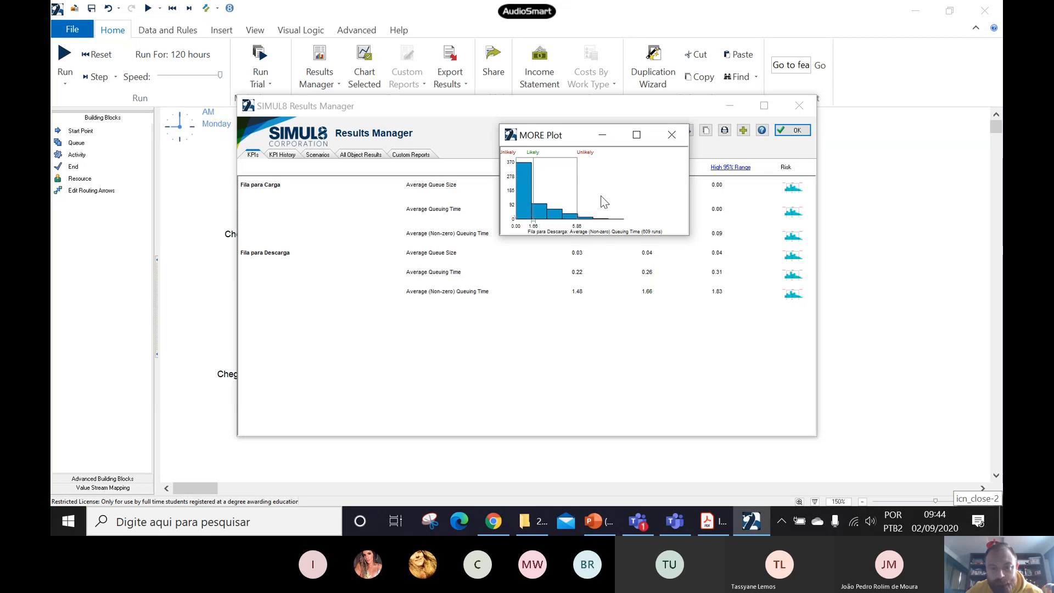
left_click(672, 136)
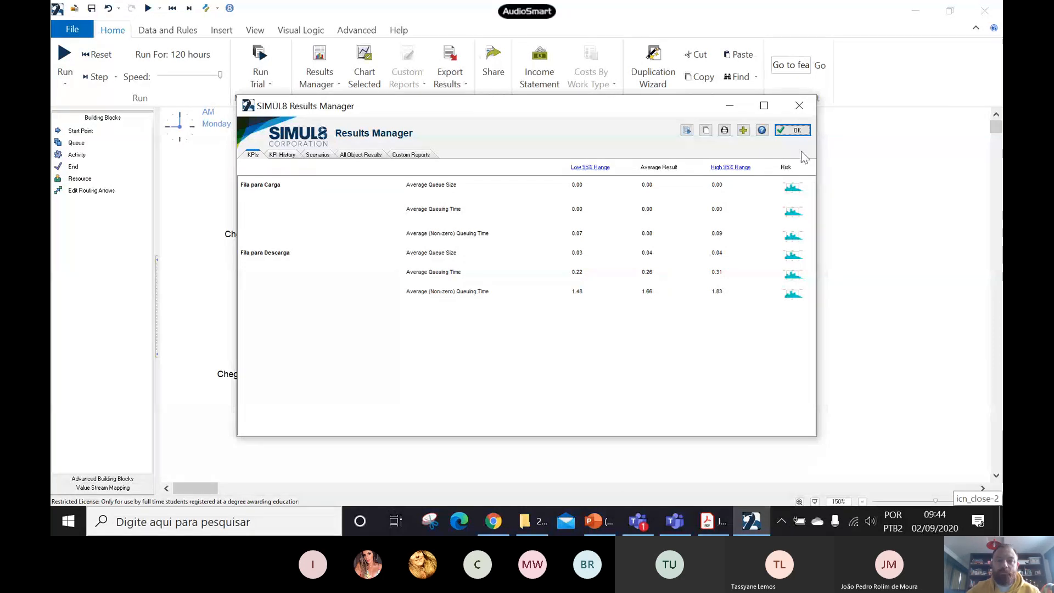
left_click(793, 131)
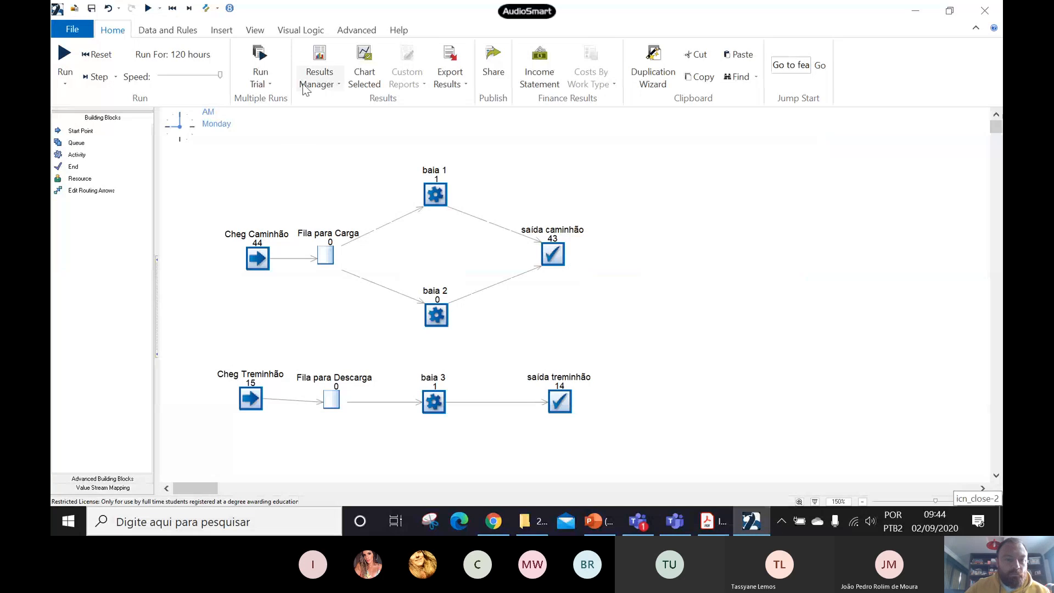
- Open the trial setup and run a trial of 609 runs
left_click(261, 82)
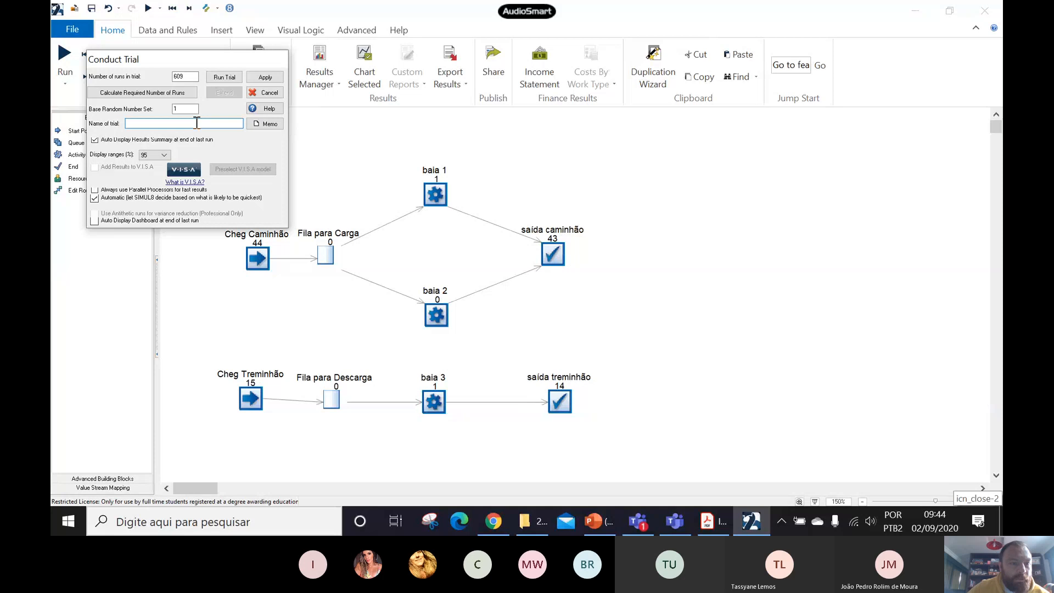
left_click(185, 78)
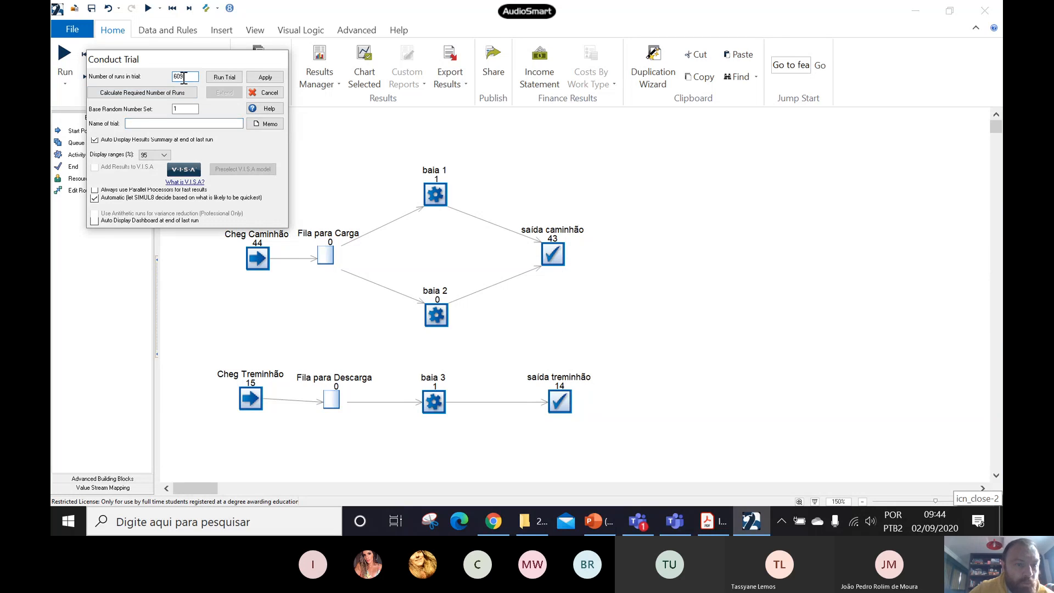
double_click(180, 81)
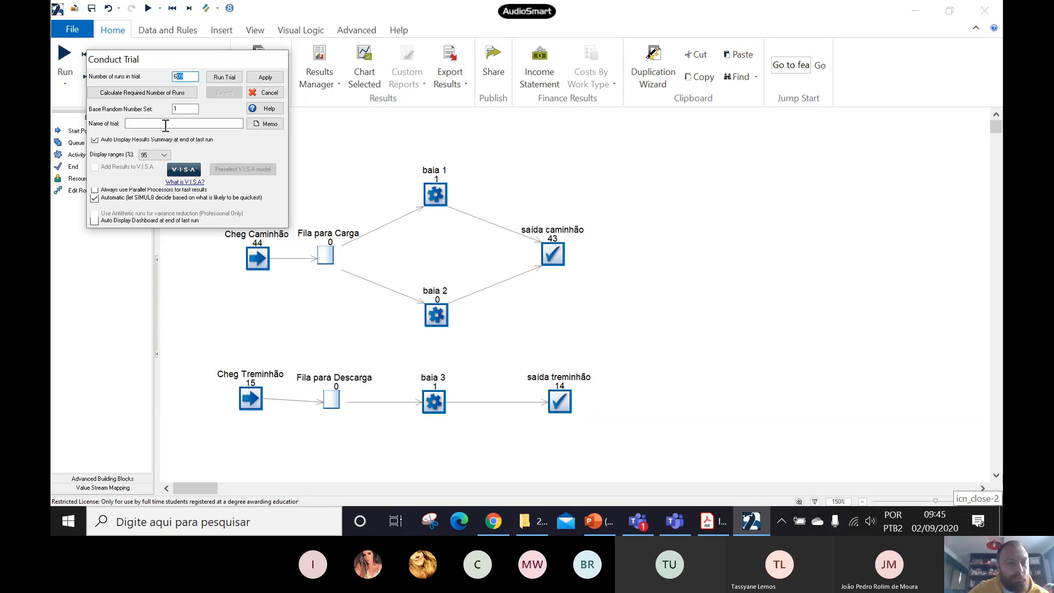
left_click(225, 77)
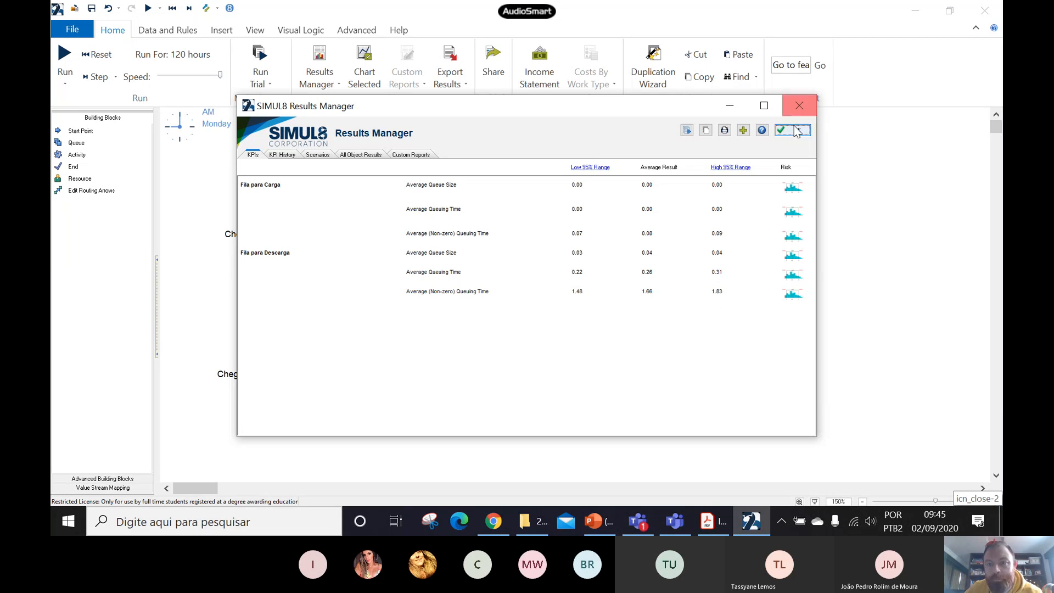
- Close the Results Manager and set random sampling to change the random numbers automatically on every restart
left_click(798, 106)
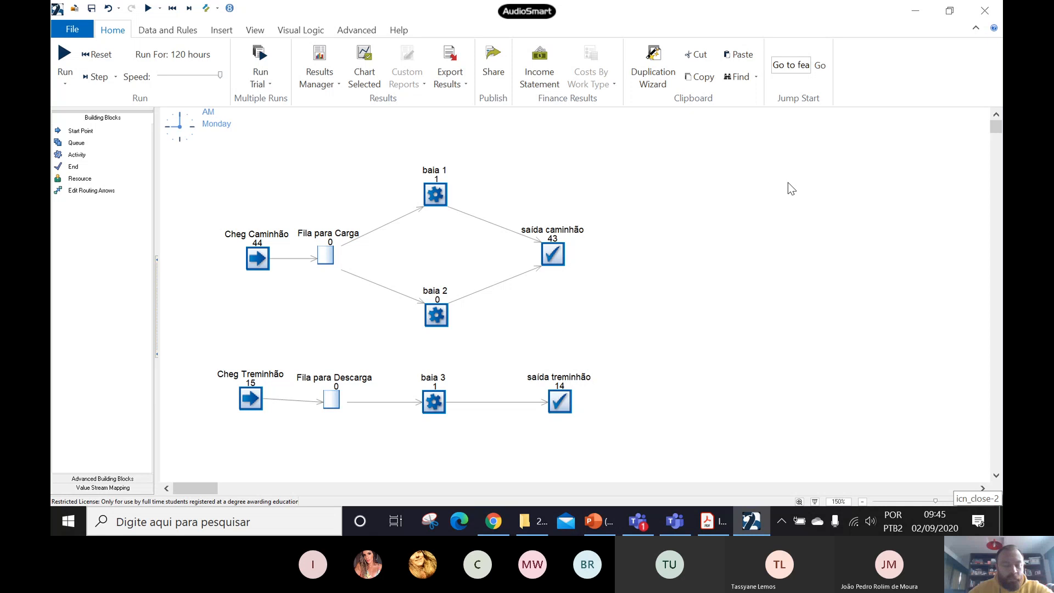
left_click(357, 31)
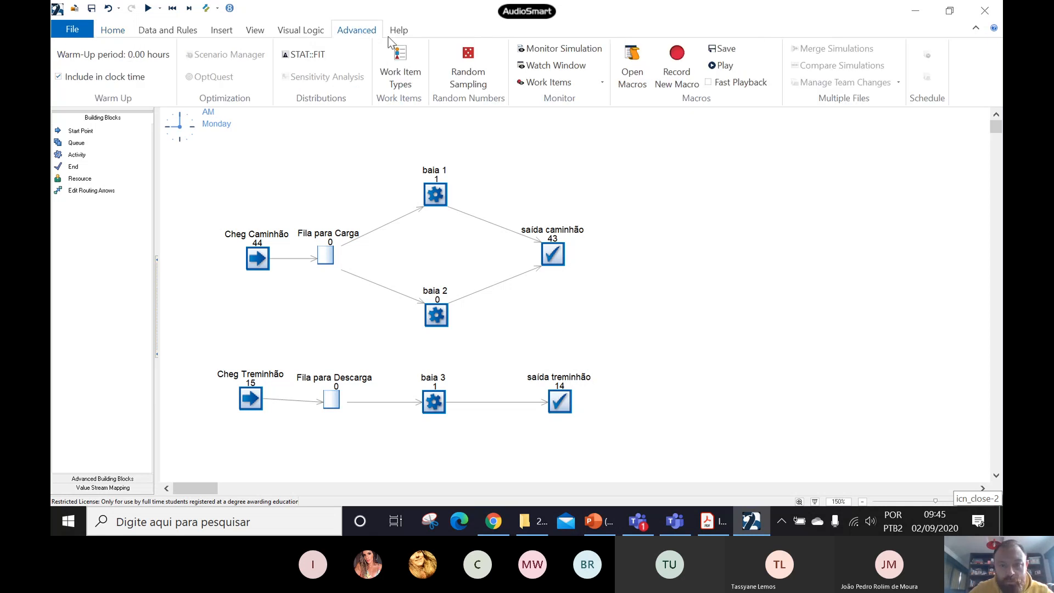
left_click(469, 85)
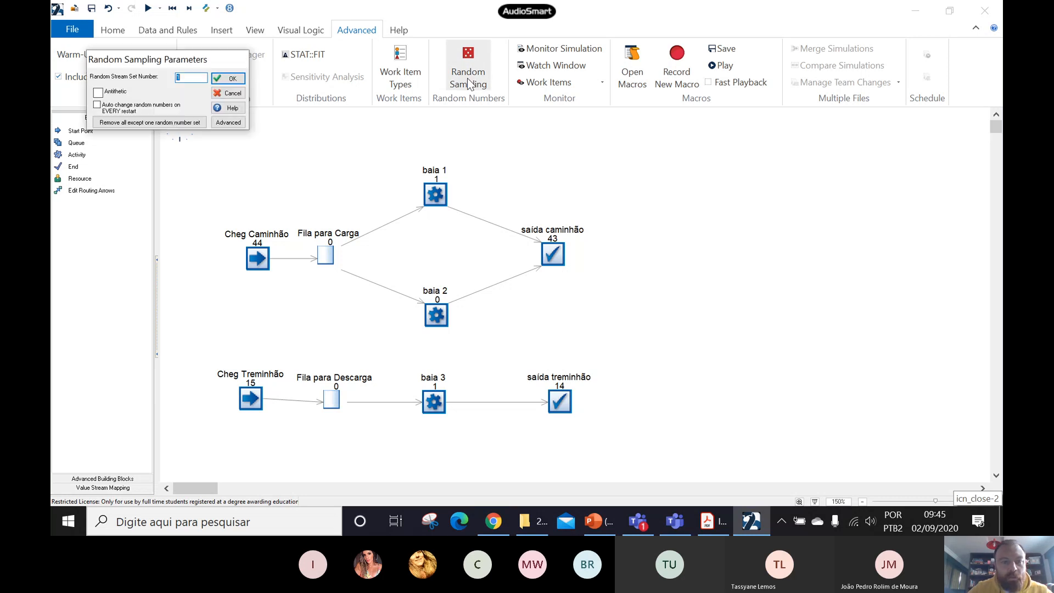
left_click(97, 104)
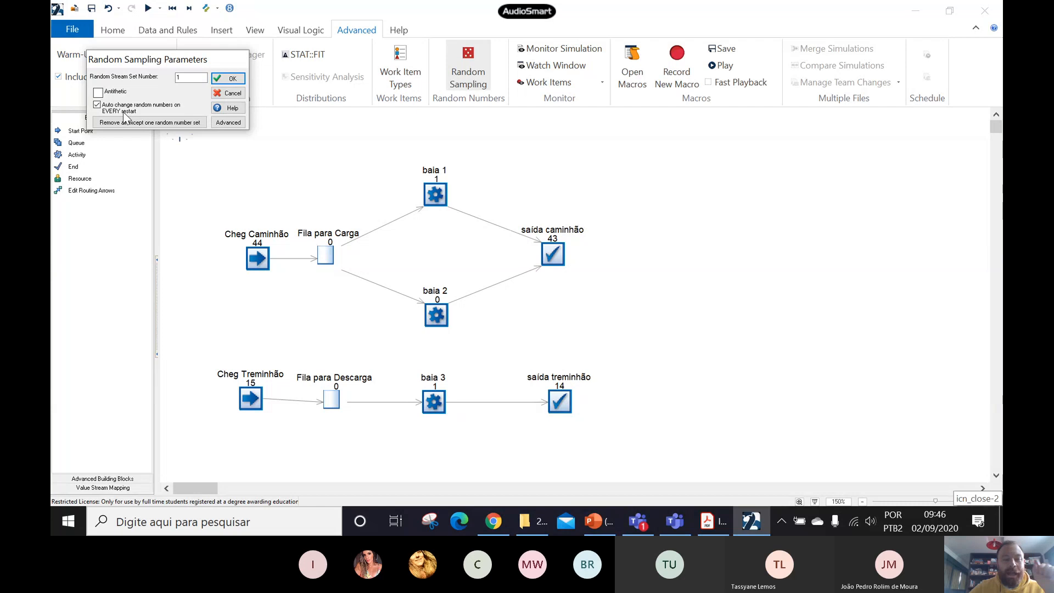
mouse_move(123, 112)
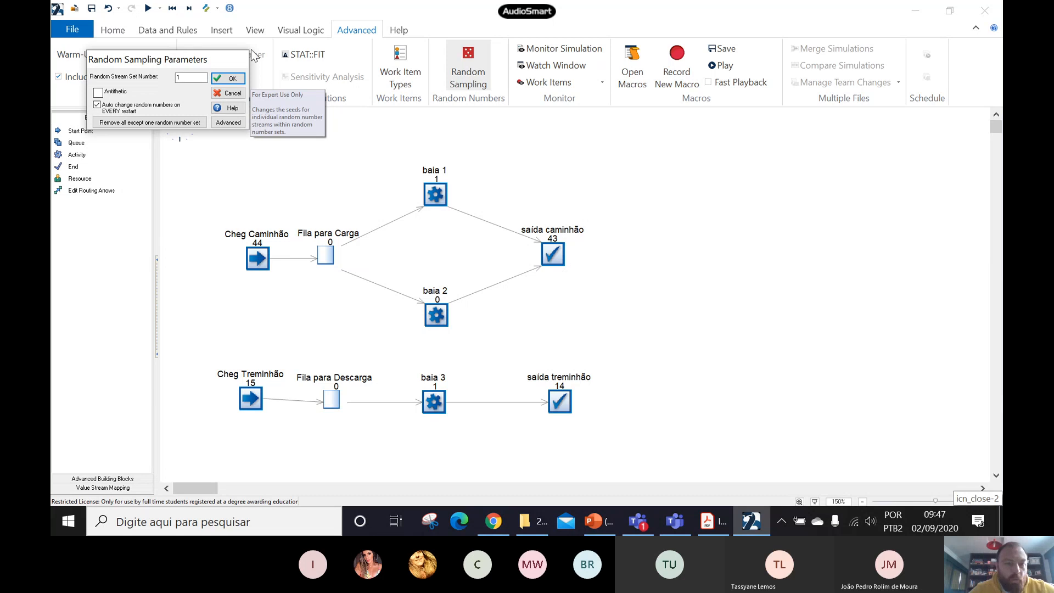
left_click(232, 78)
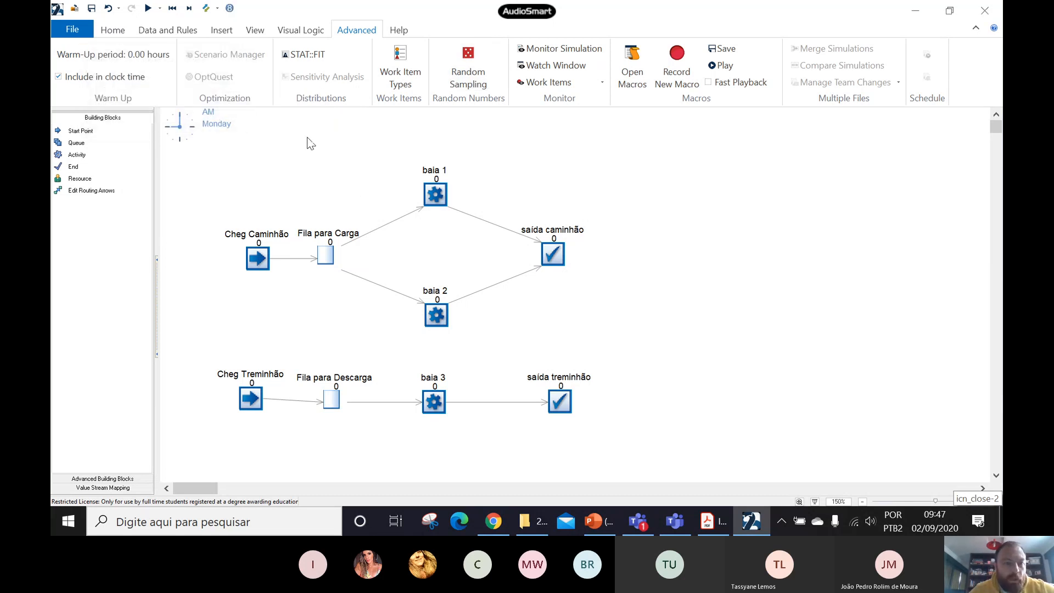
- Run another trial of 609 runs with base random number set 1, and close the results summary
left_click(159, 29)
left_click(113, 30)
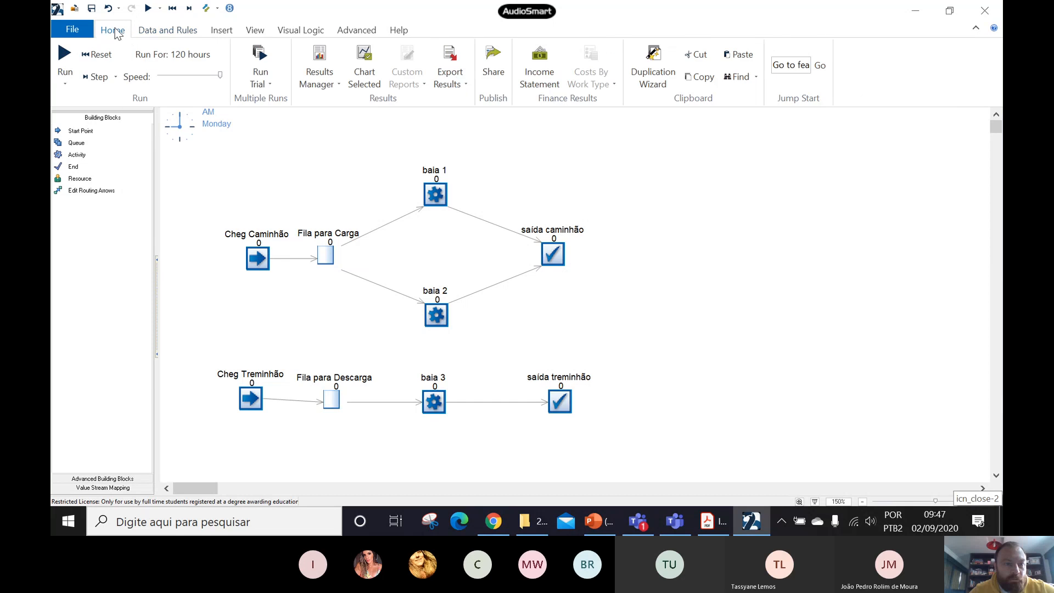
left_click(269, 85)
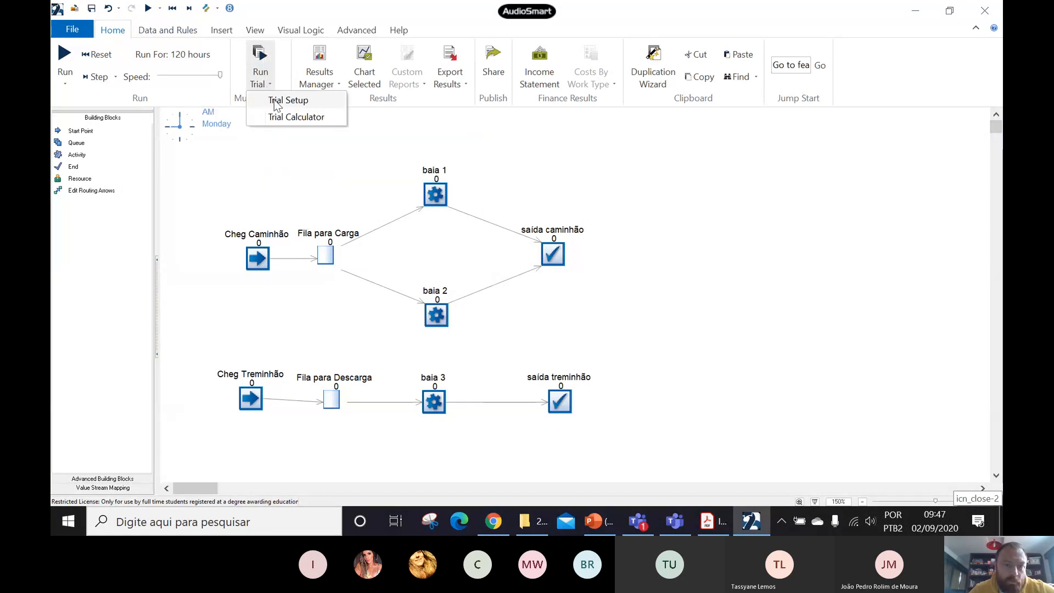
left_click(280, 100)
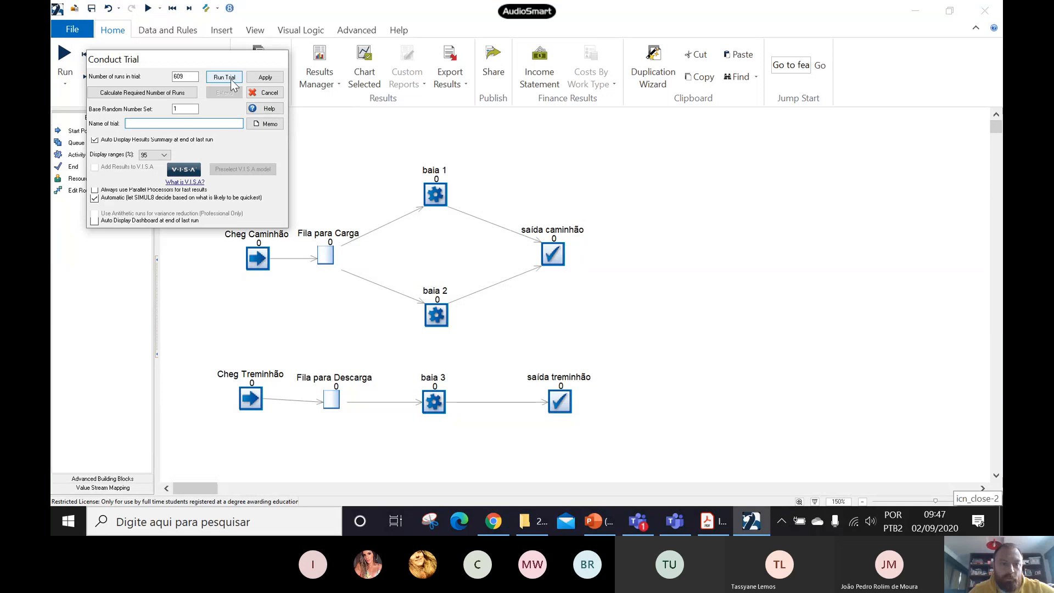
left_click(225, 78)
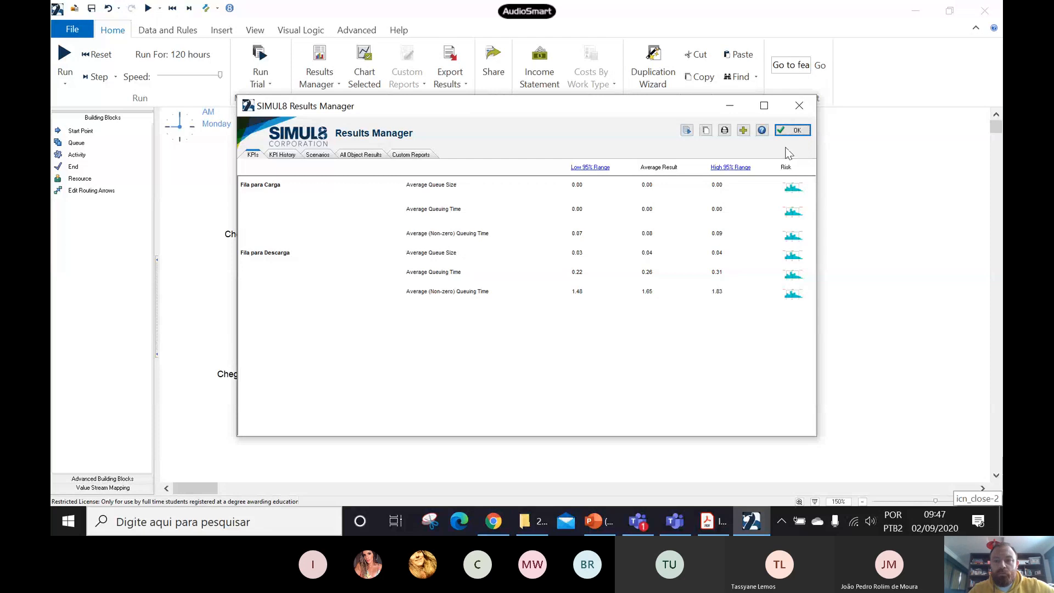
left_click(793, 131)
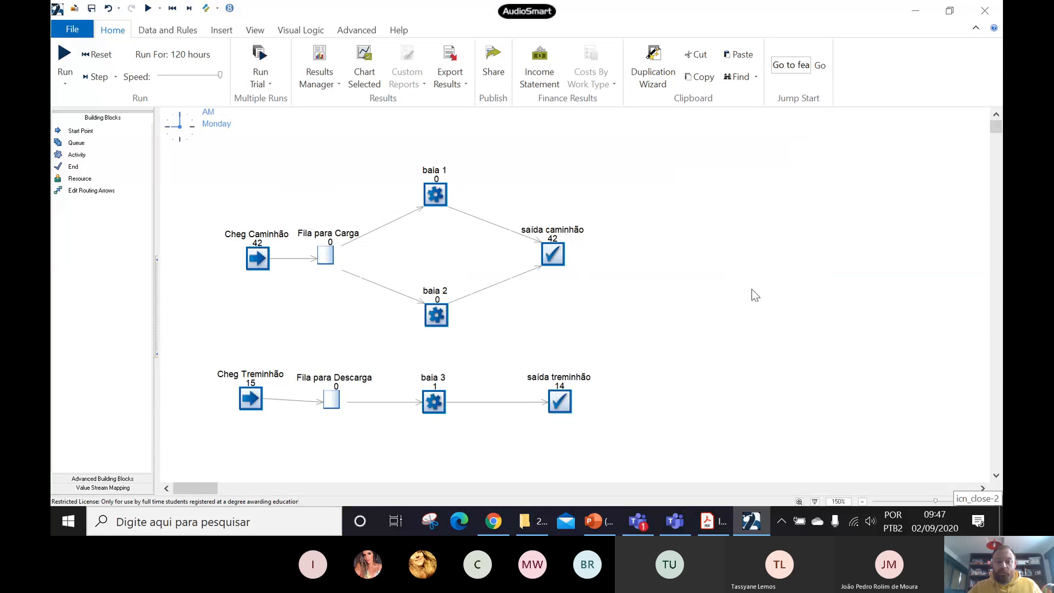
- Switch to the Introducao-ao-Simul8-2015-1 PDF and read from Exemplo 2.1 through the forklift resource model in Figura 2.3
left_click(710, 524)
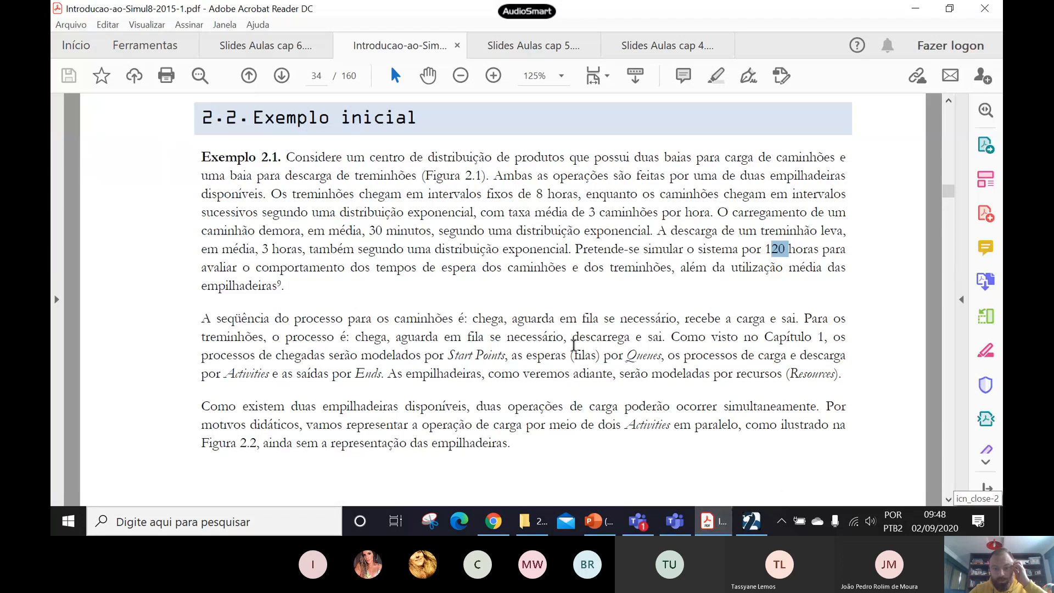
scroll(574, 346, "down", 5)
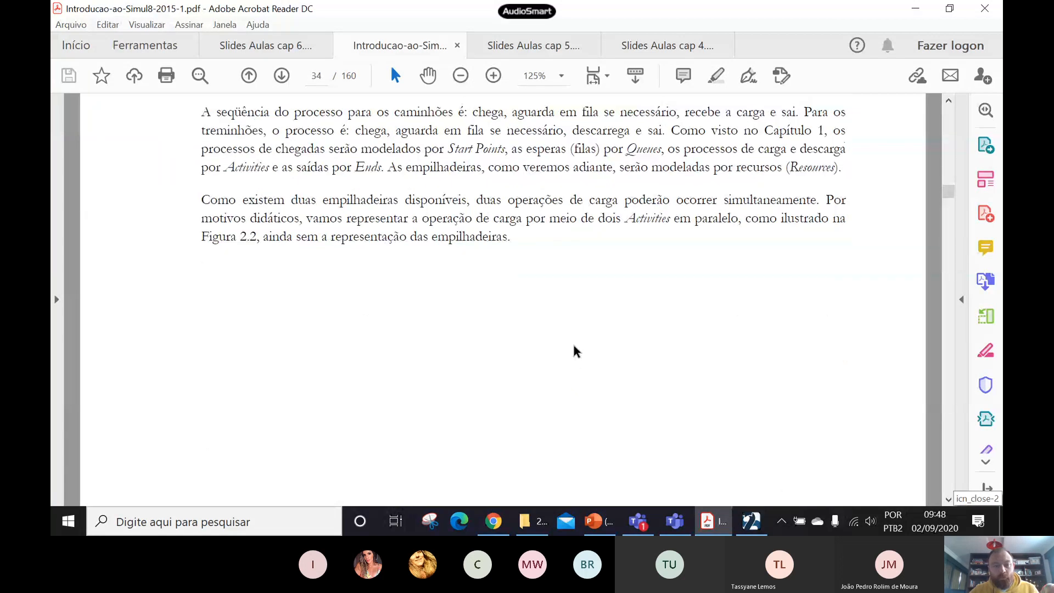
left_click_drag(202, 201, 515, 242)
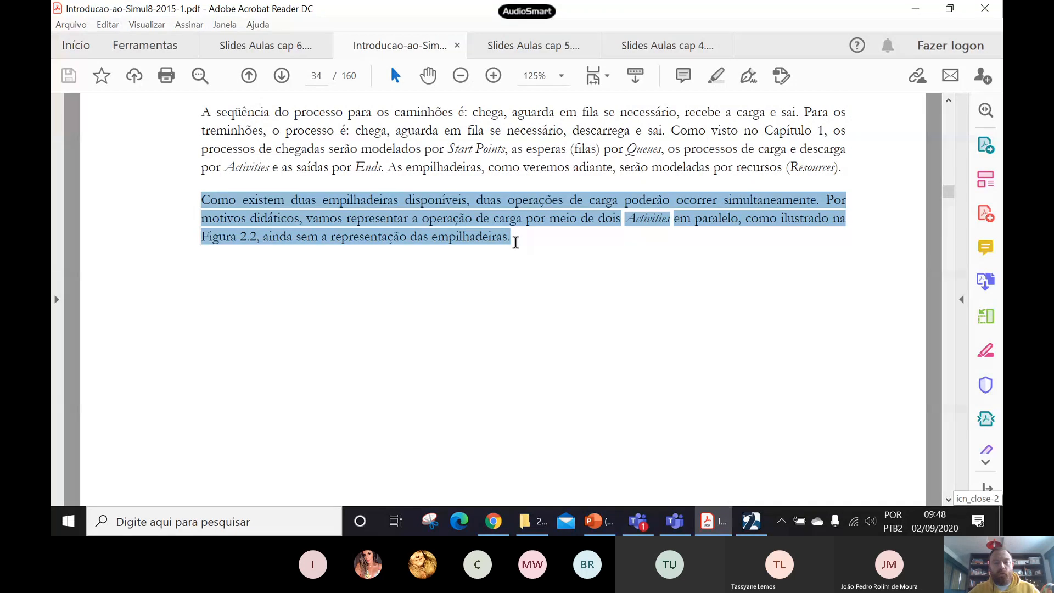
left_click(525, 360)
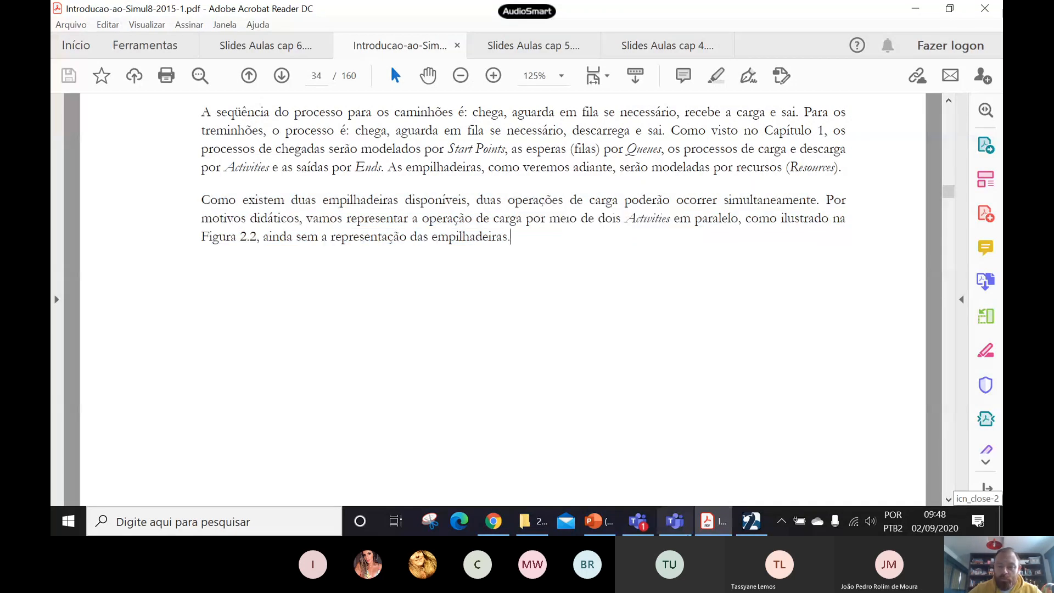
scroll(522, 295, "down", 1)
scroll(521, 295, "down", 2)
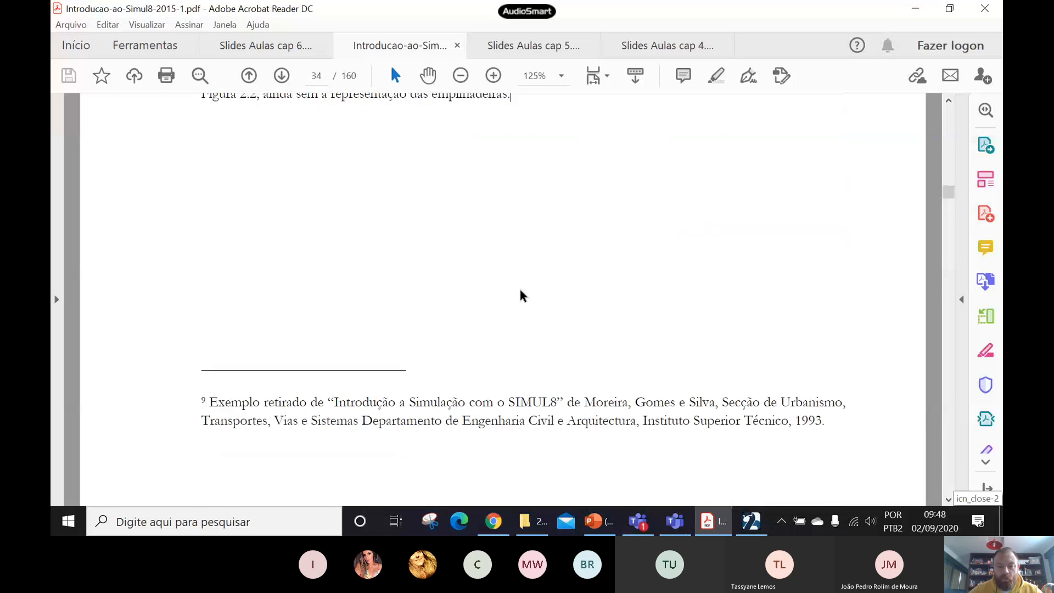
scroll(521, 296, "down", 5)
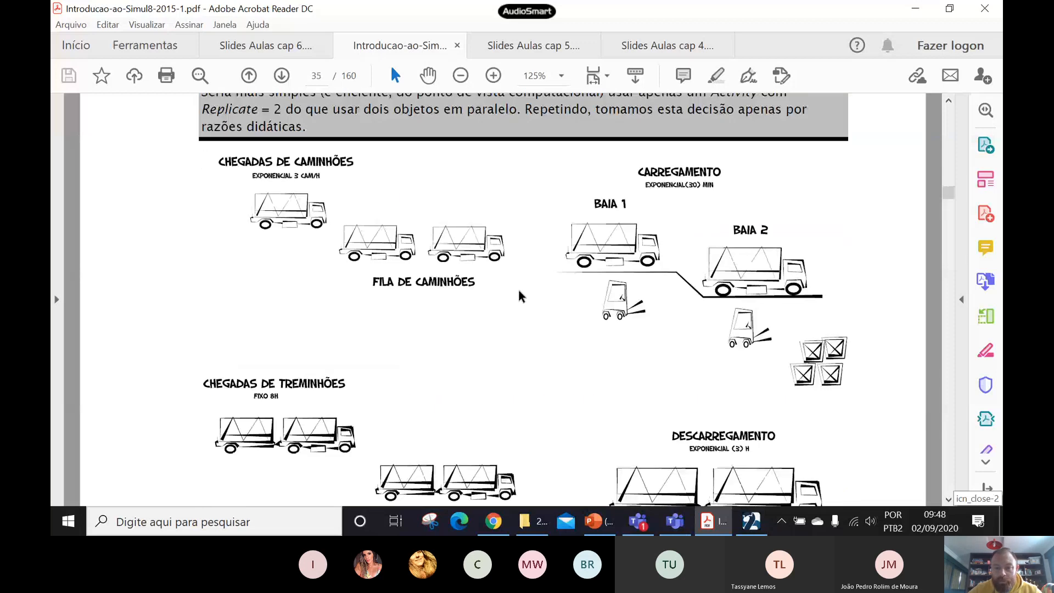
scroll(606, 271, "down", 5)
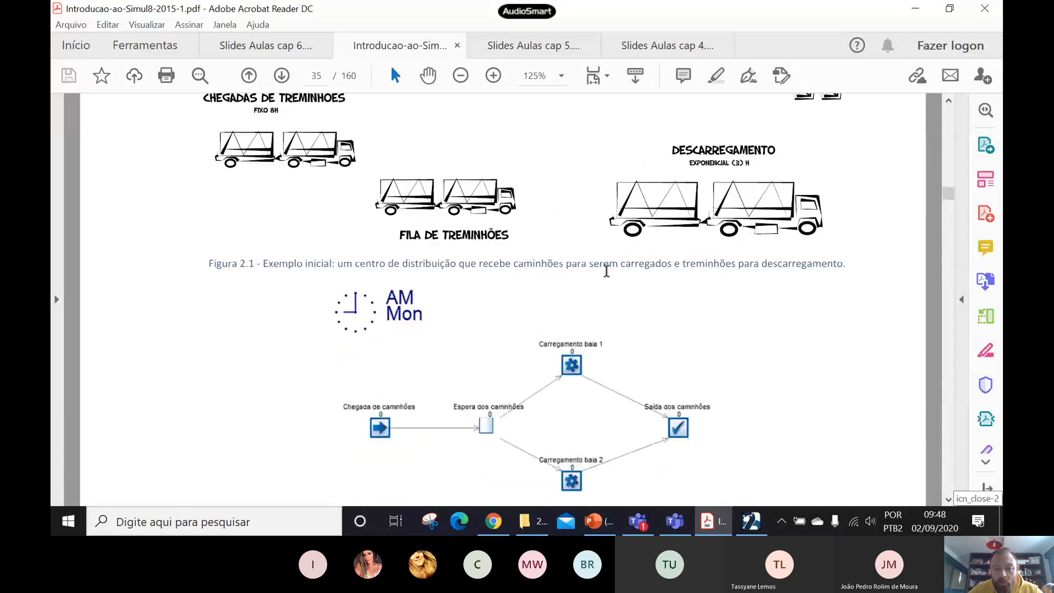
scroll(606, 270, "down", 6)
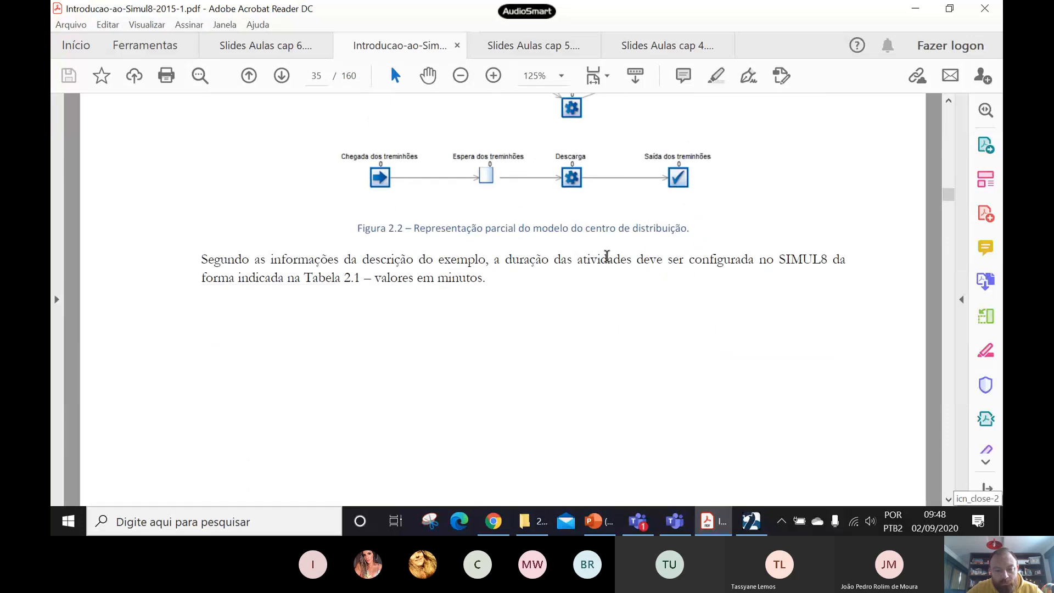
scroll(606, 254, "down", 6)
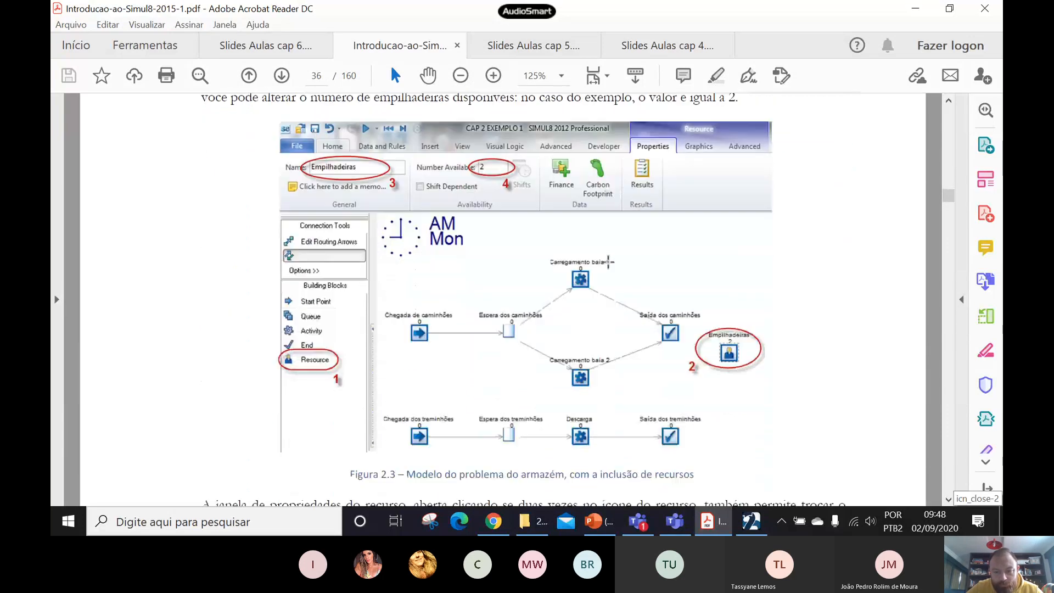
scroll(608, 265, "down", 1)
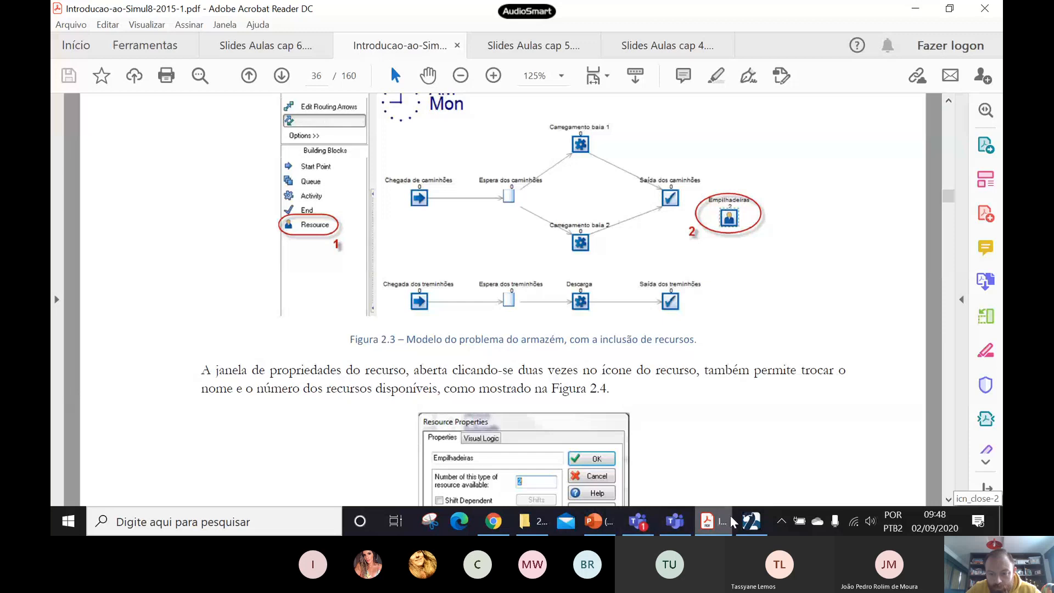
- Switch back to SIMUL8 and place a resource above saída caminhão, to the right of baia 1
left_click(751, 522)
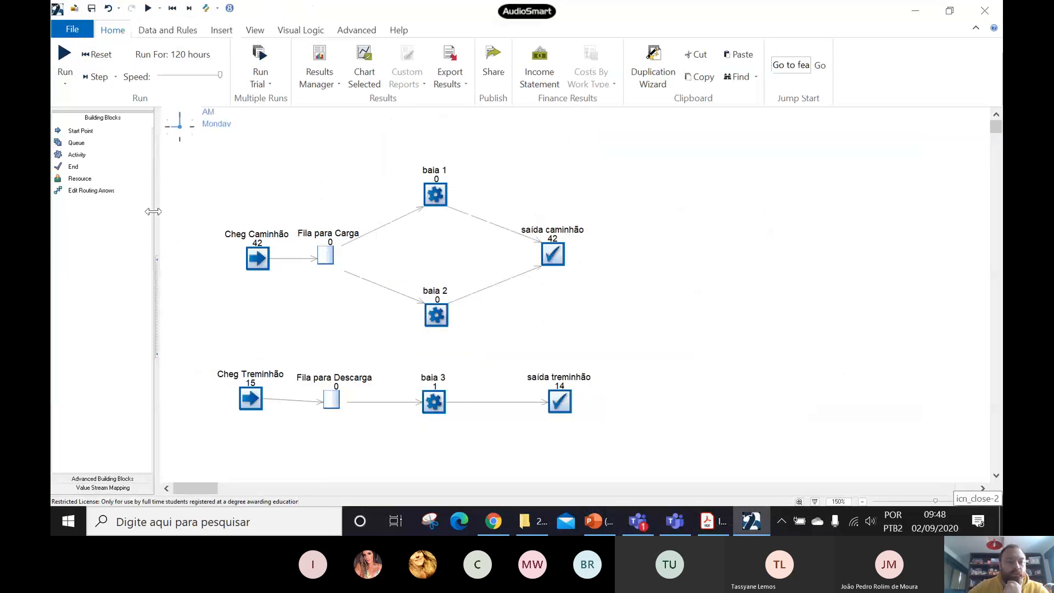
left_click(80, 178)
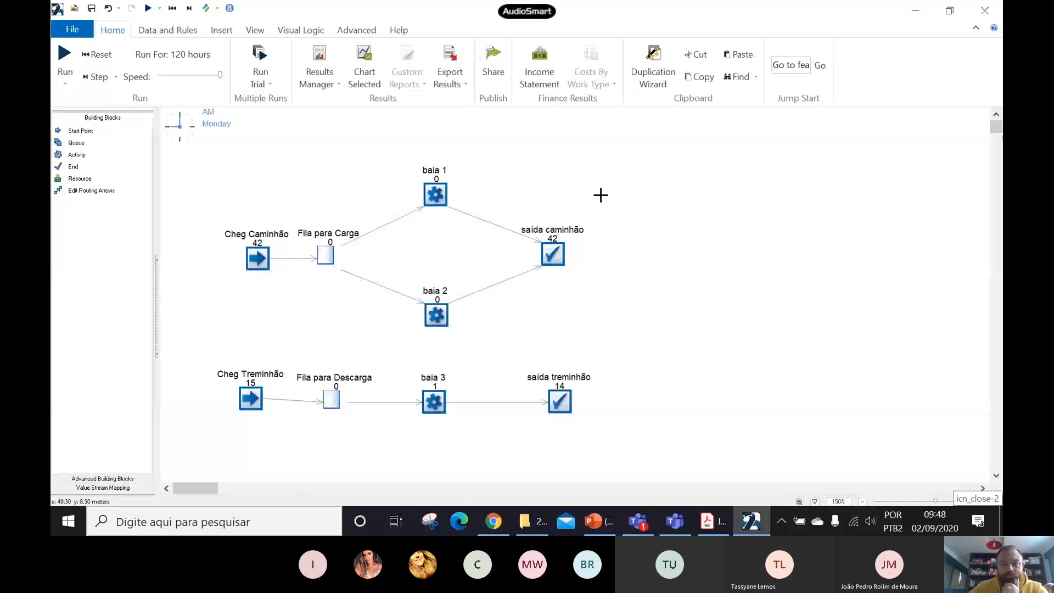
left_click(604, 155)
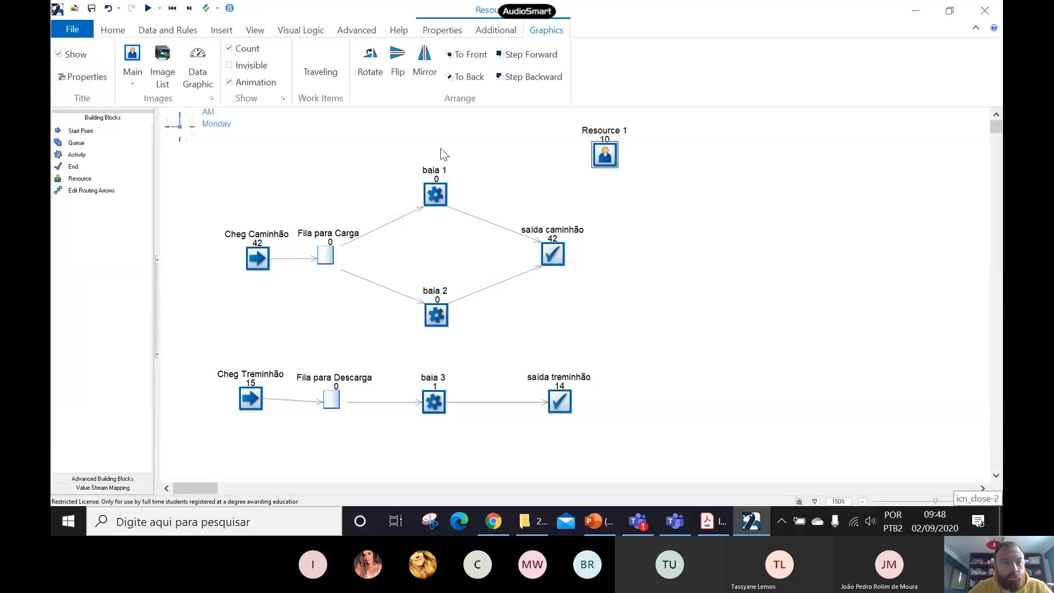
- Name the new resource Empilhadeira and set its number available to 2
left_click(422, 29)
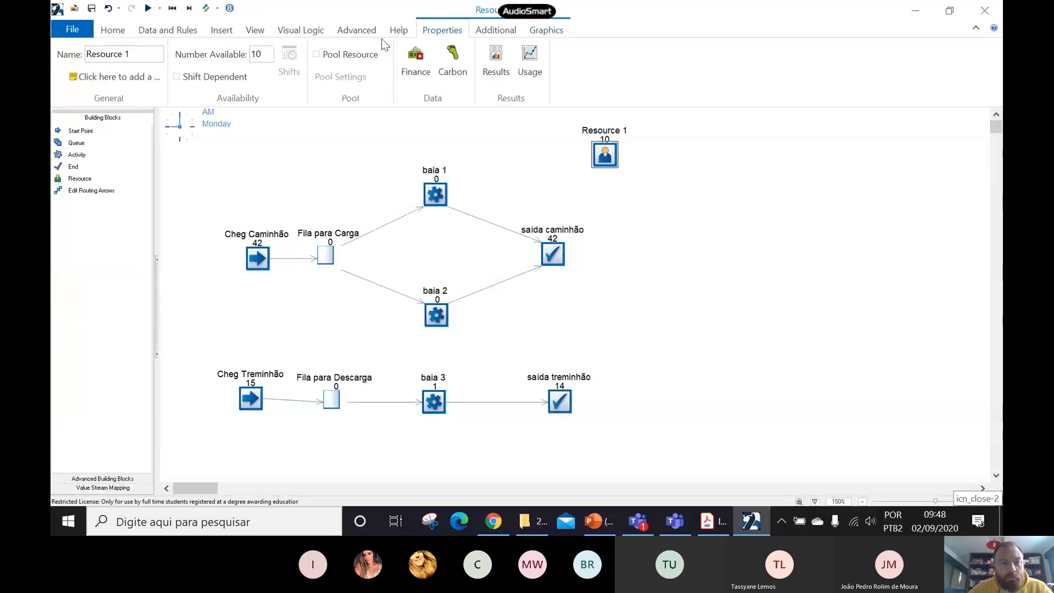
left_click(118, 54)
type("Empinhal")
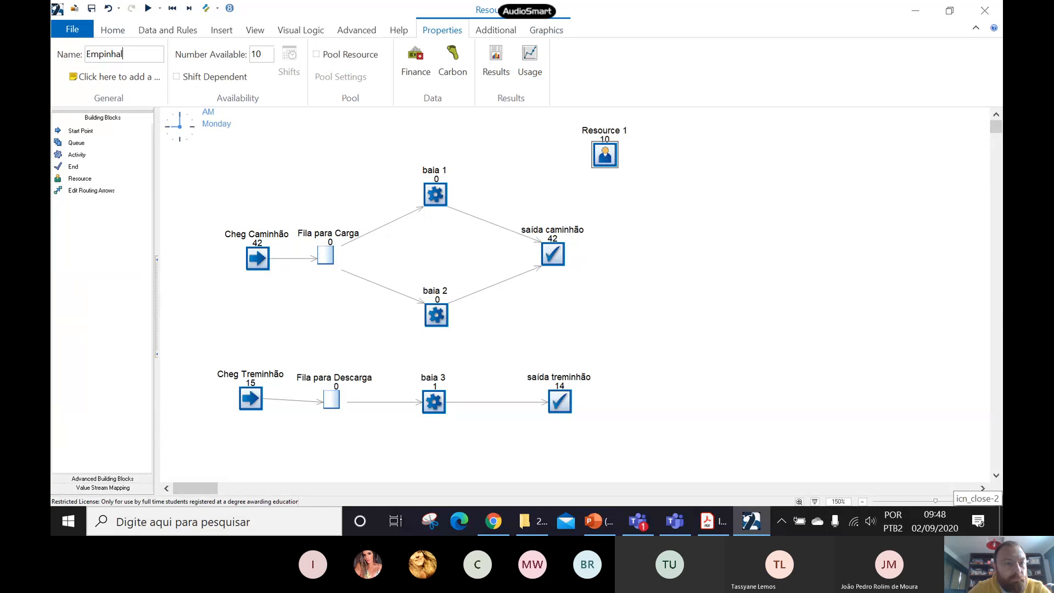
key("BackSpace")
key("BackSpace")
key("BackSpace")
key("BackSpace")
type("lha")
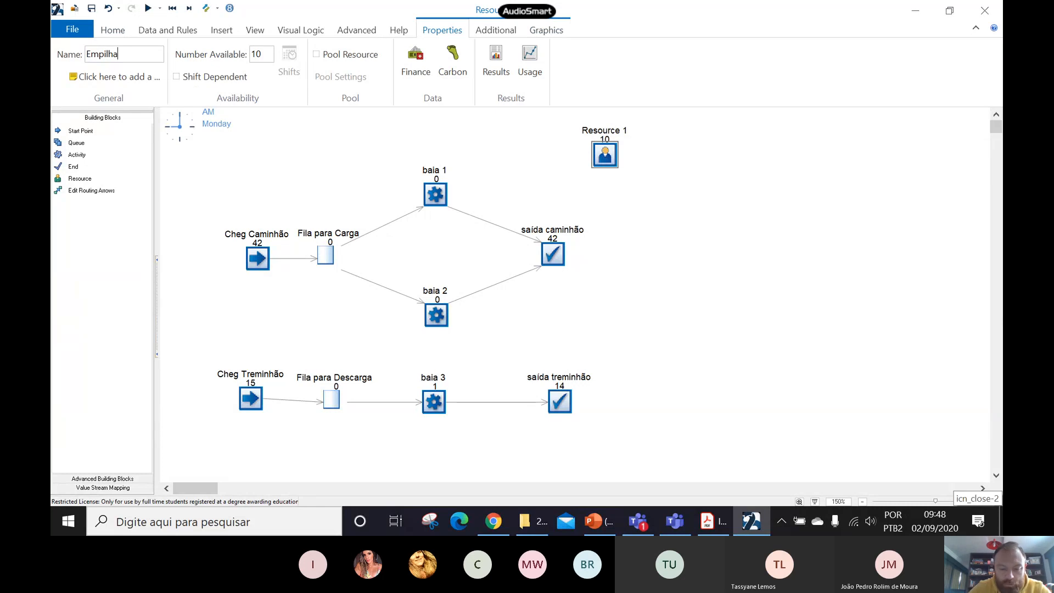
type("deira")
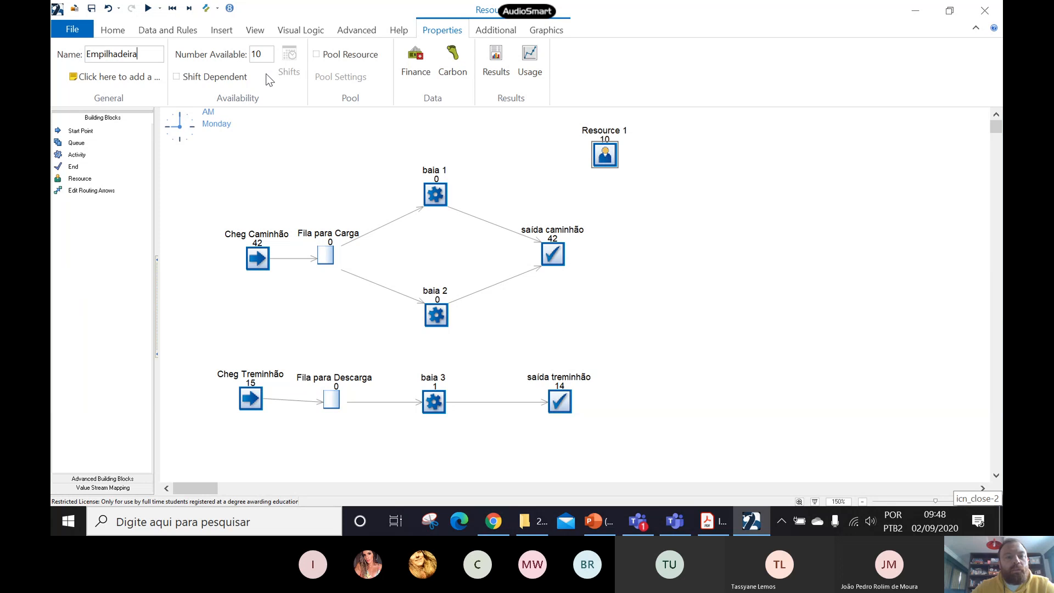
left_click(262, 54)
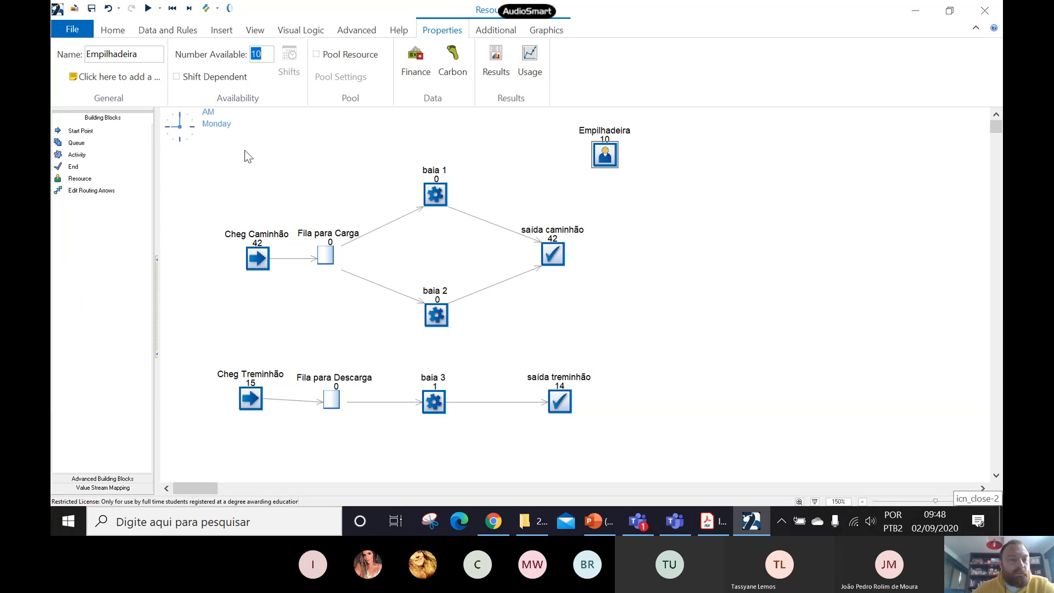
type("2")
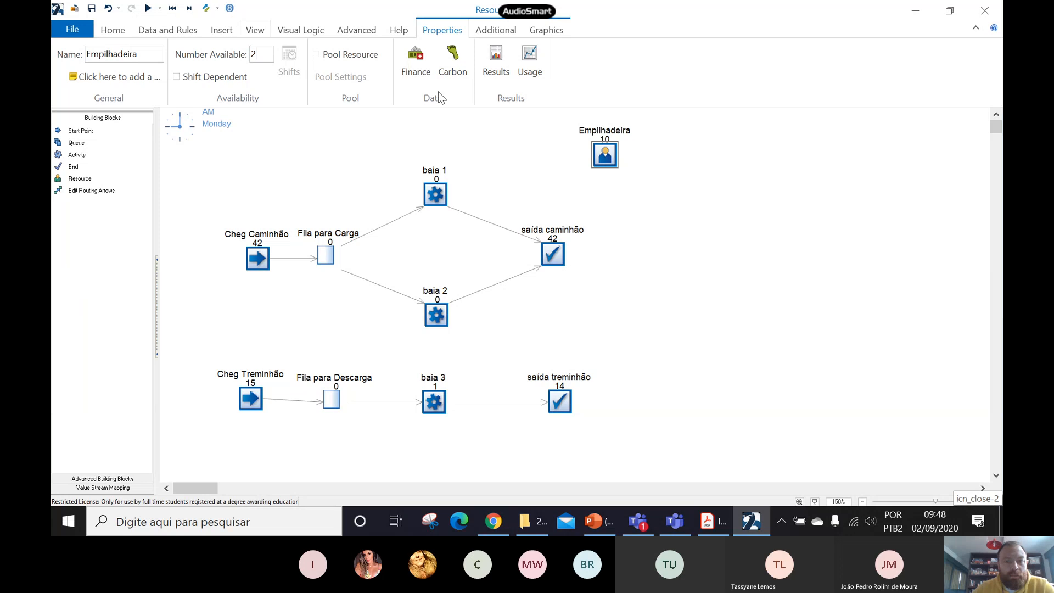
left_click(713, 176)
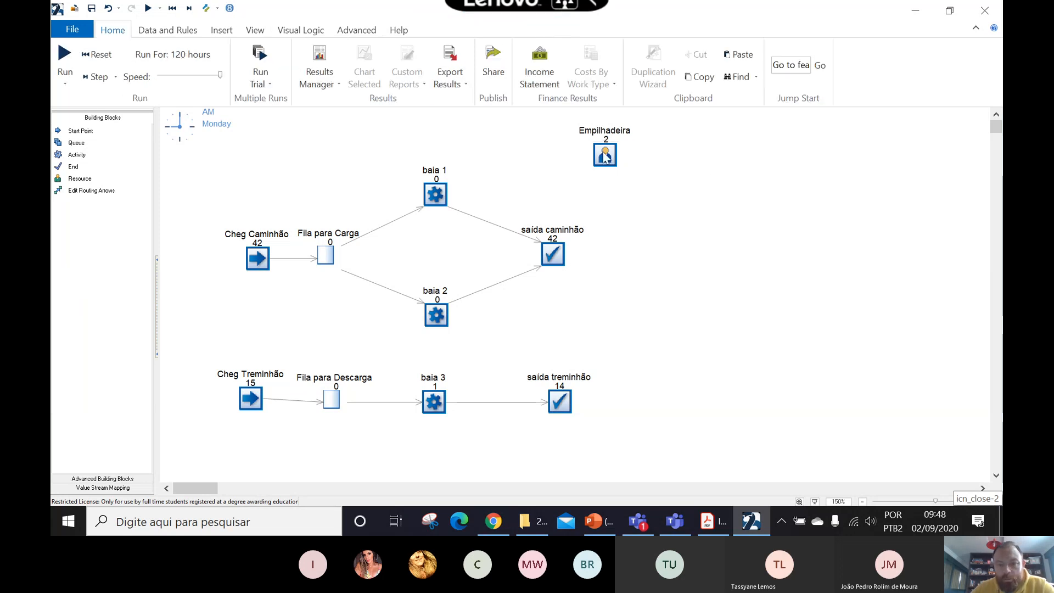
- Review the Empilhadeira resource's properties and open its results to examine utilization and units in use
double_click(606, 151)
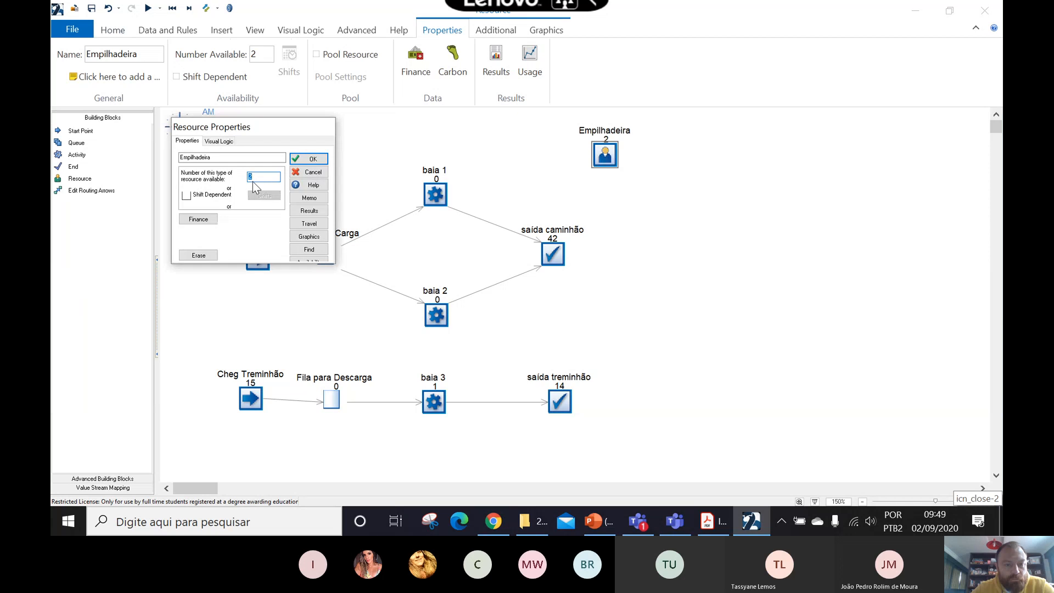
left_click(324, 160)
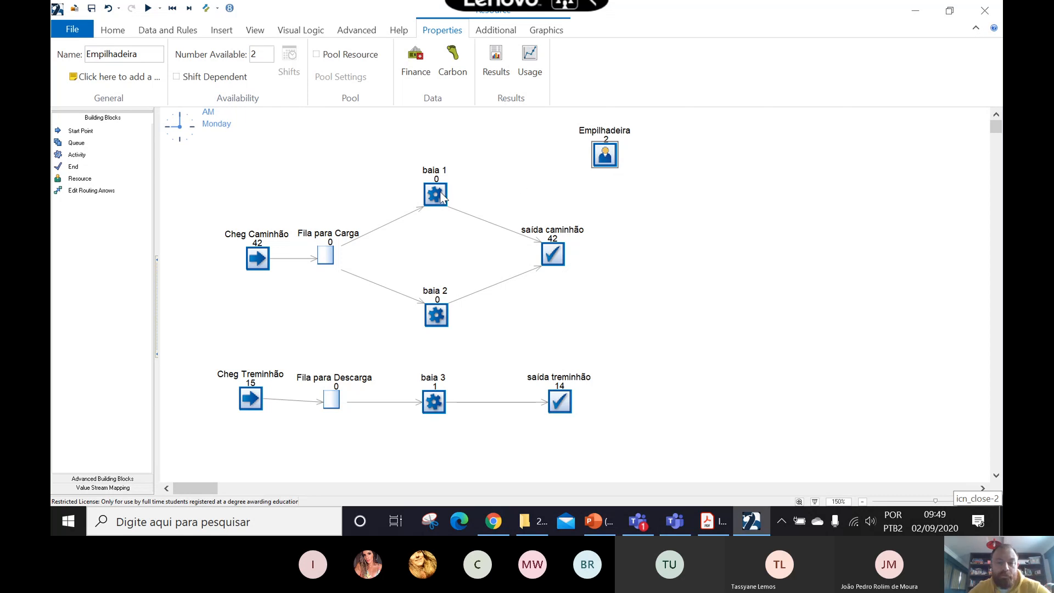
double_click(605, 156)
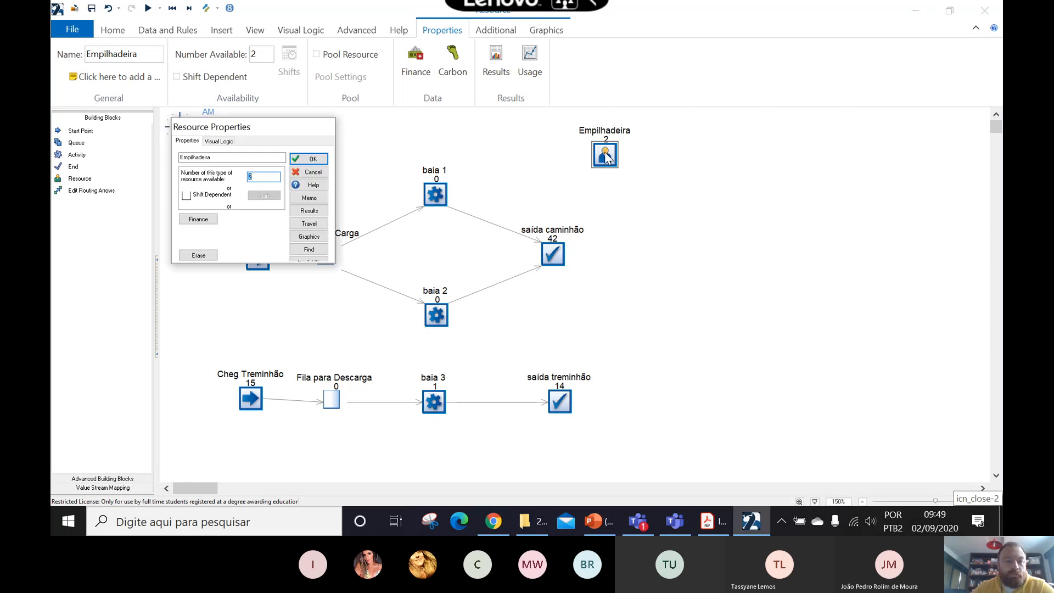
left_click(309, 212)
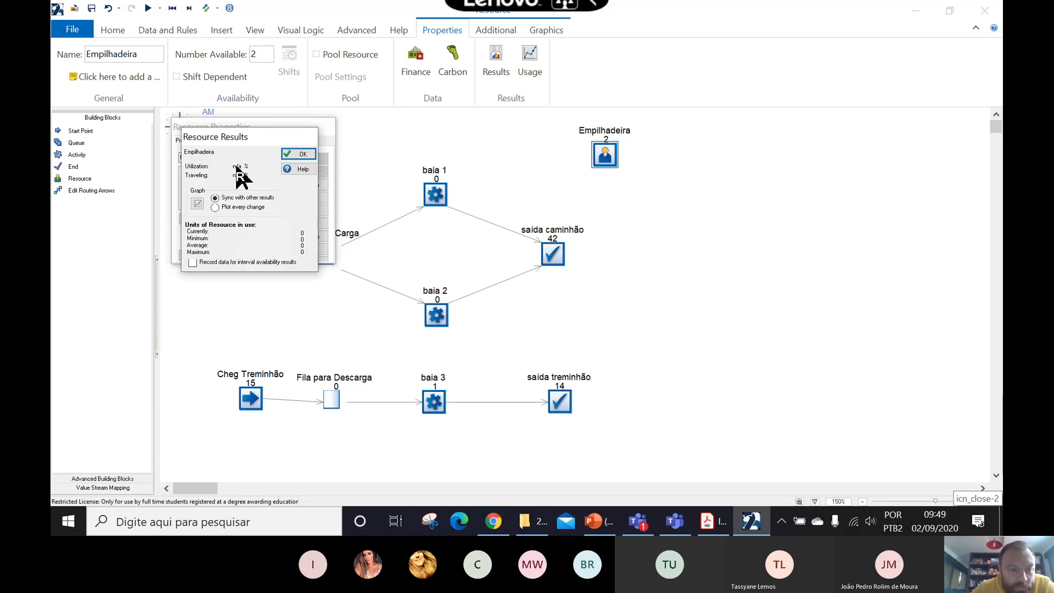
- Finish viewing the Empilhadeira utilization results and close the resource's properties
left_click(238, 166)
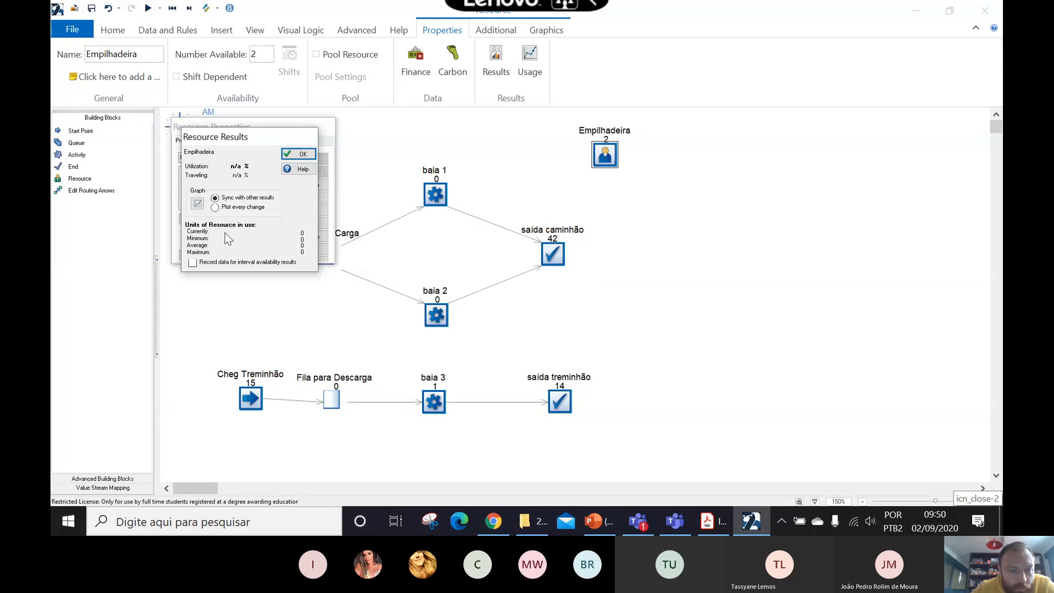
left_click(301, 154)
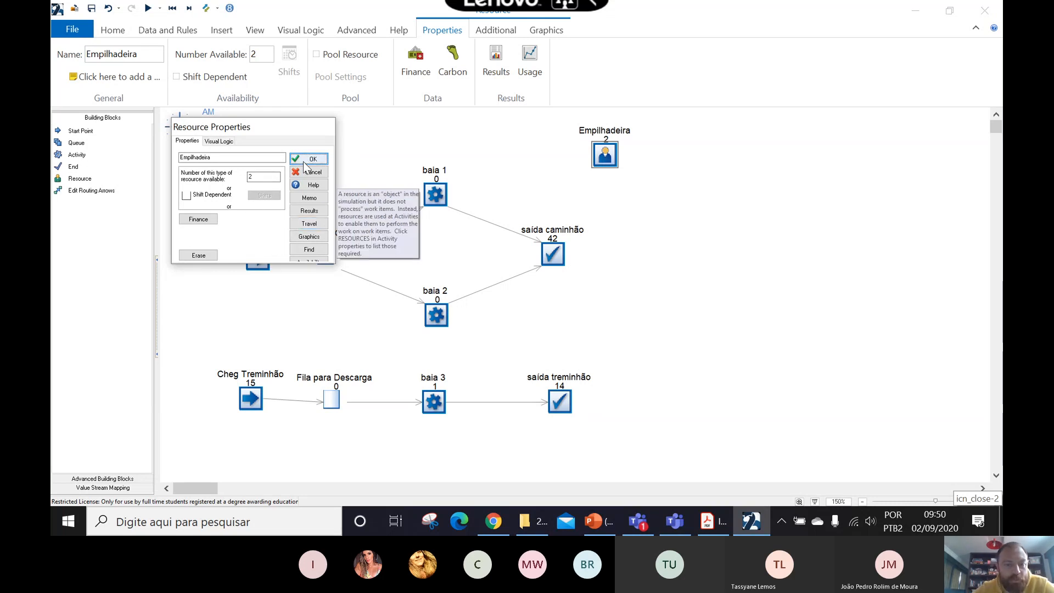
left_click(309, 161)
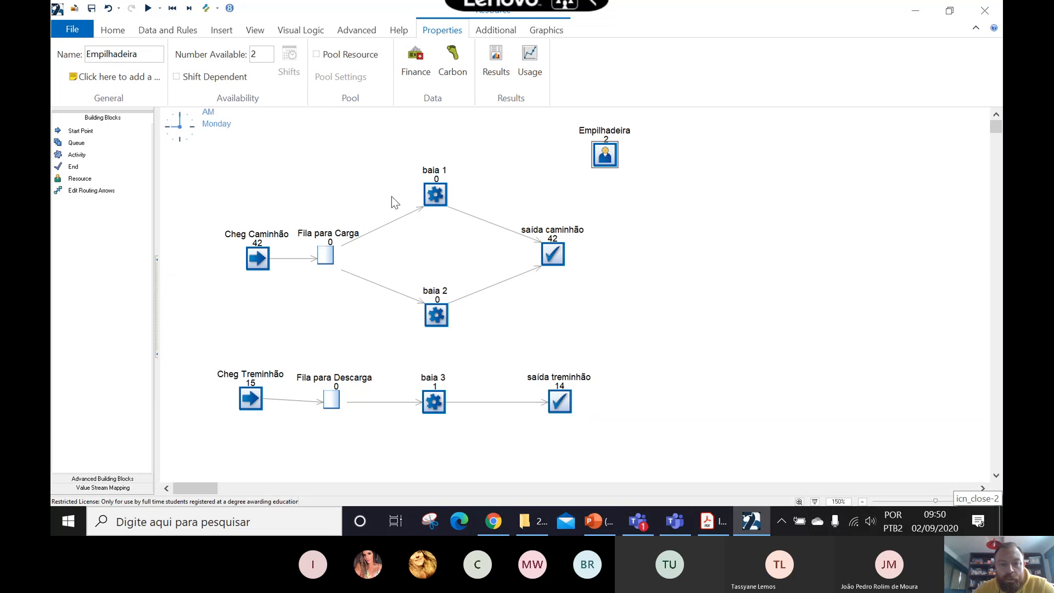
- Add Empilhadeira as a required resource for the baia 1 activity
left_click(435, 195)
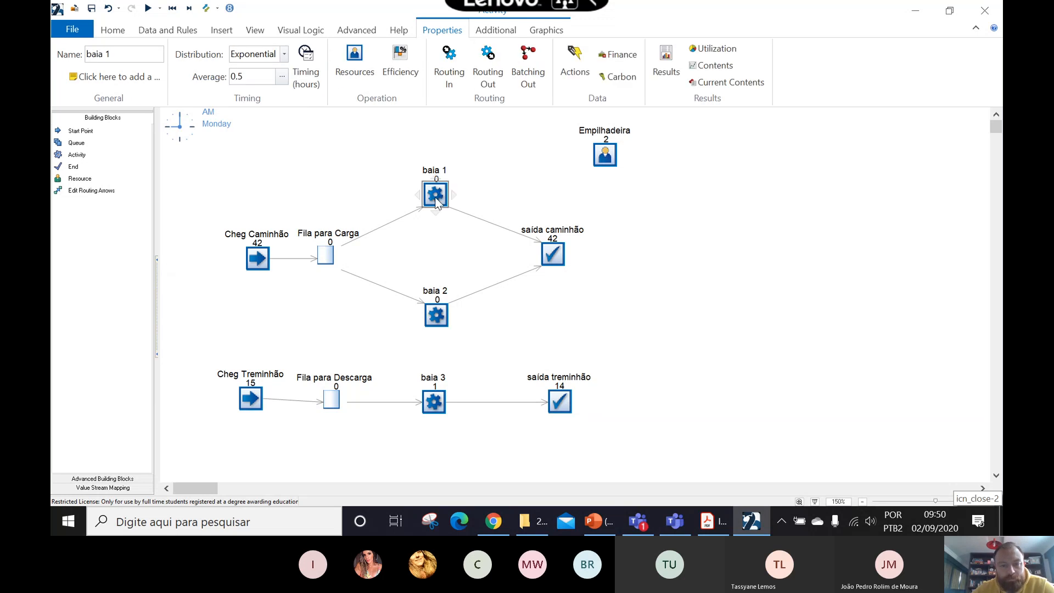
double_click(439, 196)
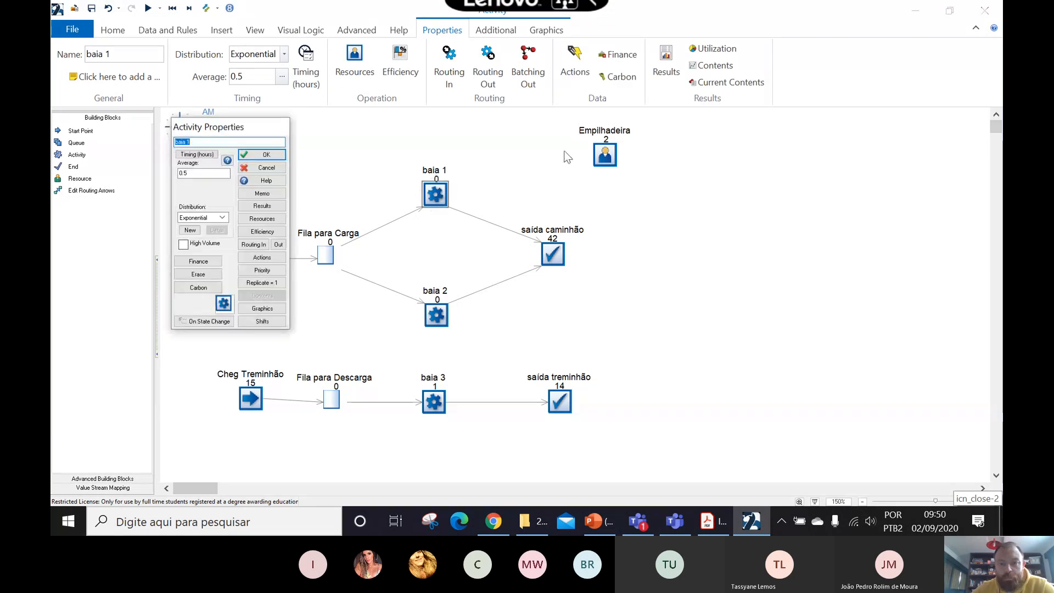
left_click(261, 219)
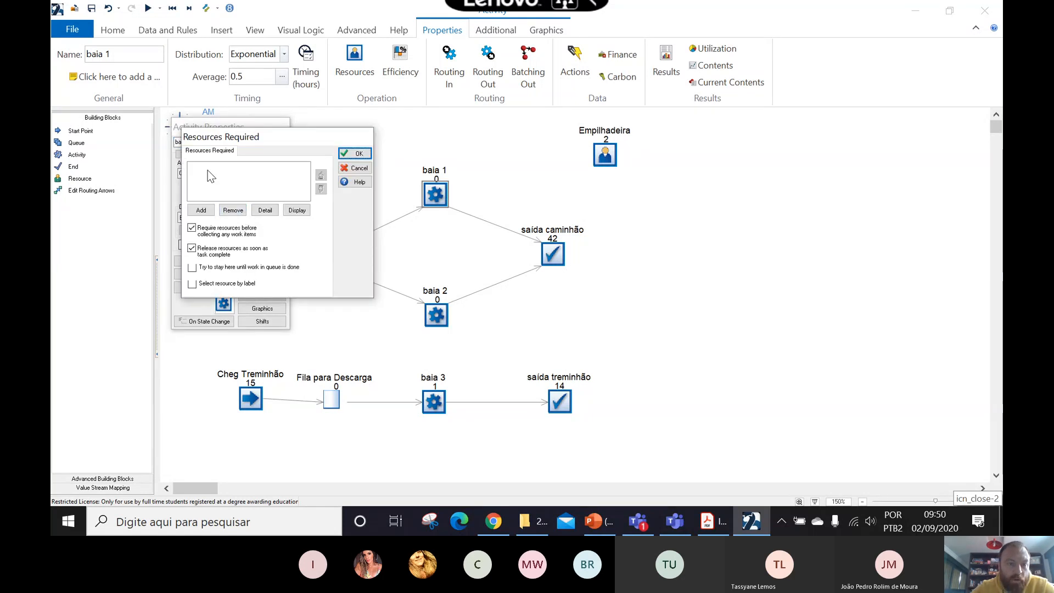
left_click(201, 211)
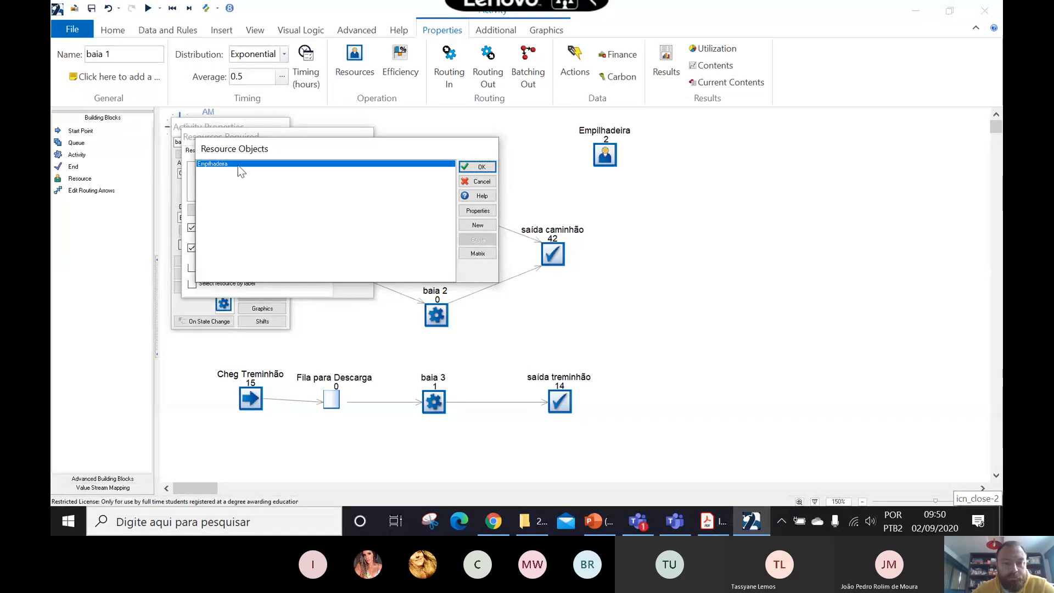
left_click(482, 168)
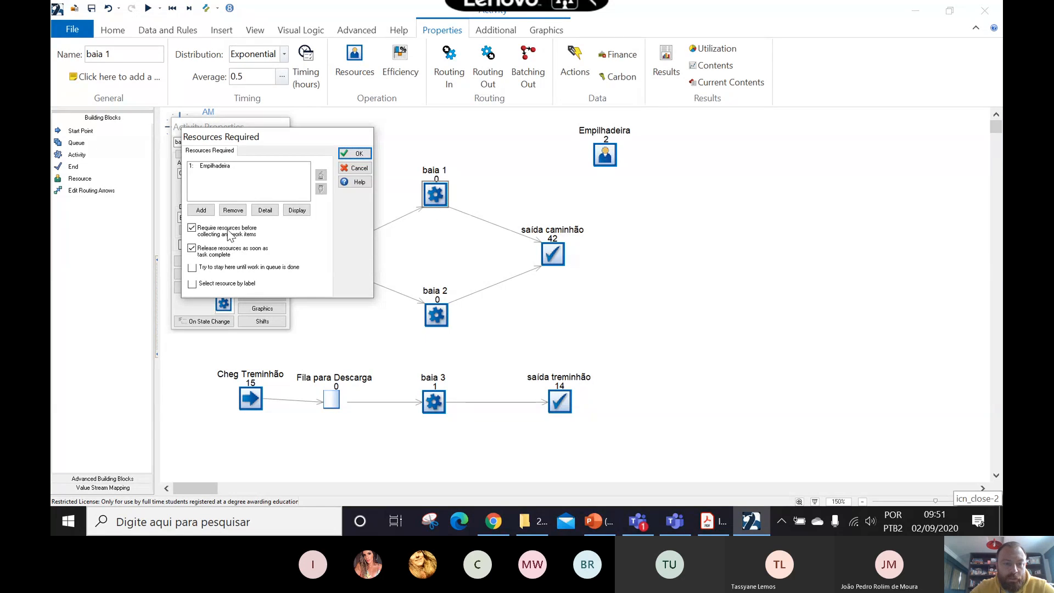
- Review baia 1's resource require and release options and open the Empilhadeira requirement details to examine the minimum and maximum number required
mouse_move(230, 235)
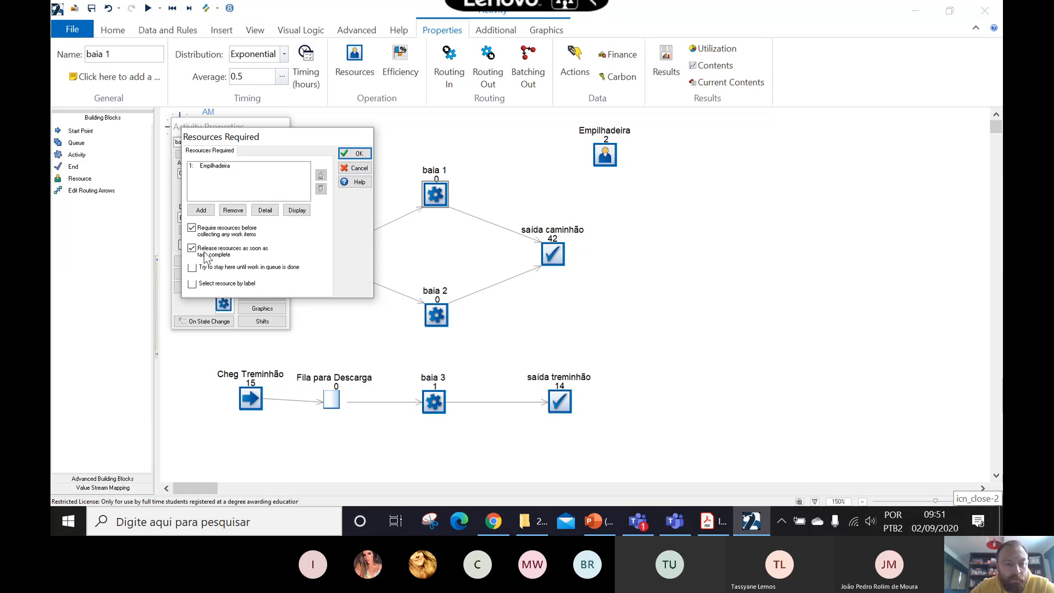
mouse_move(210, 257)
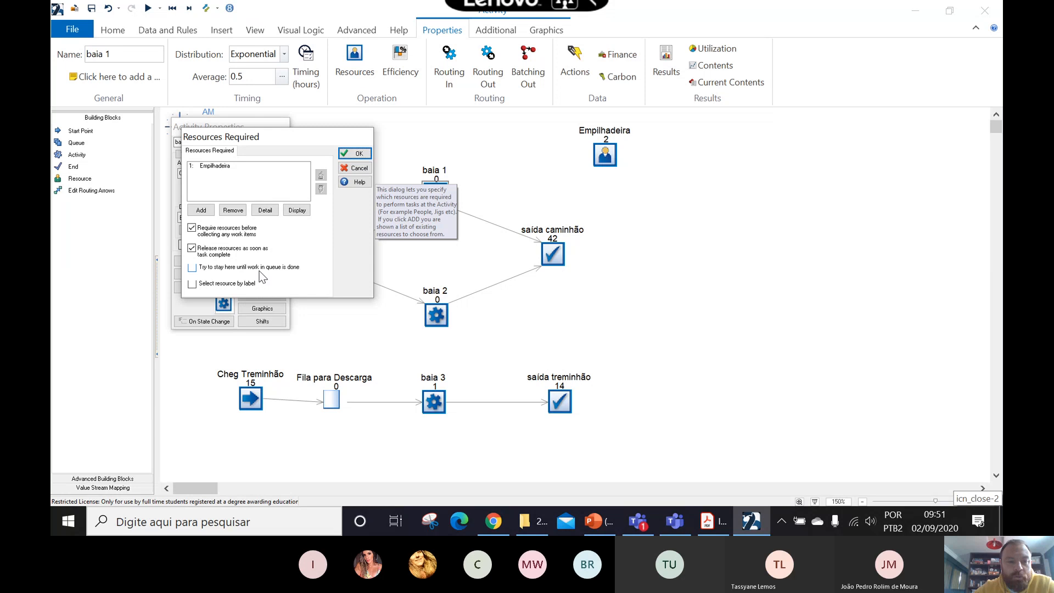
left_click(266, 211)
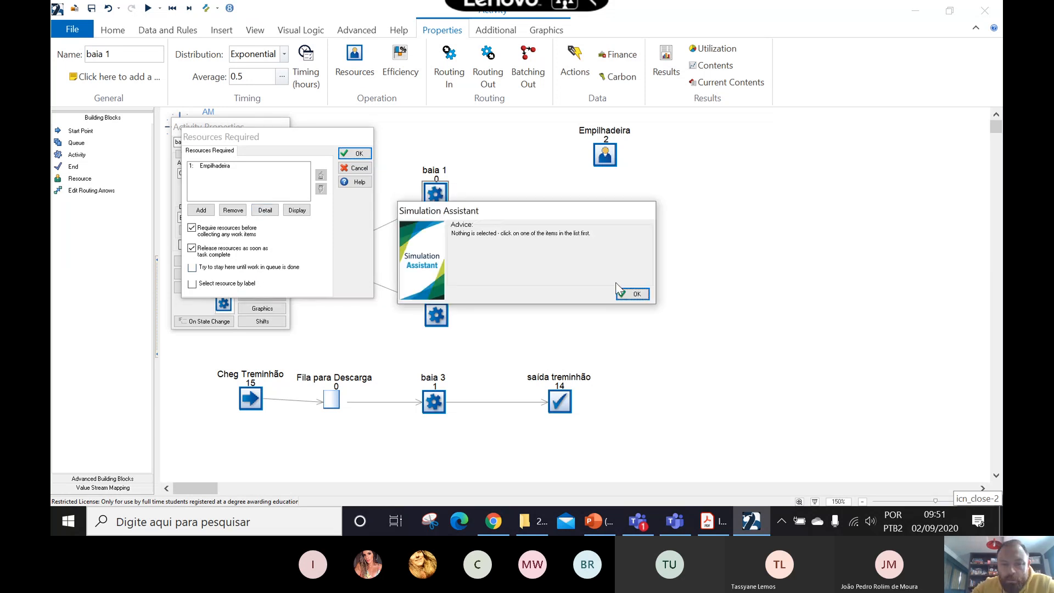
left_click(632, 294)
left_click(213, 167)
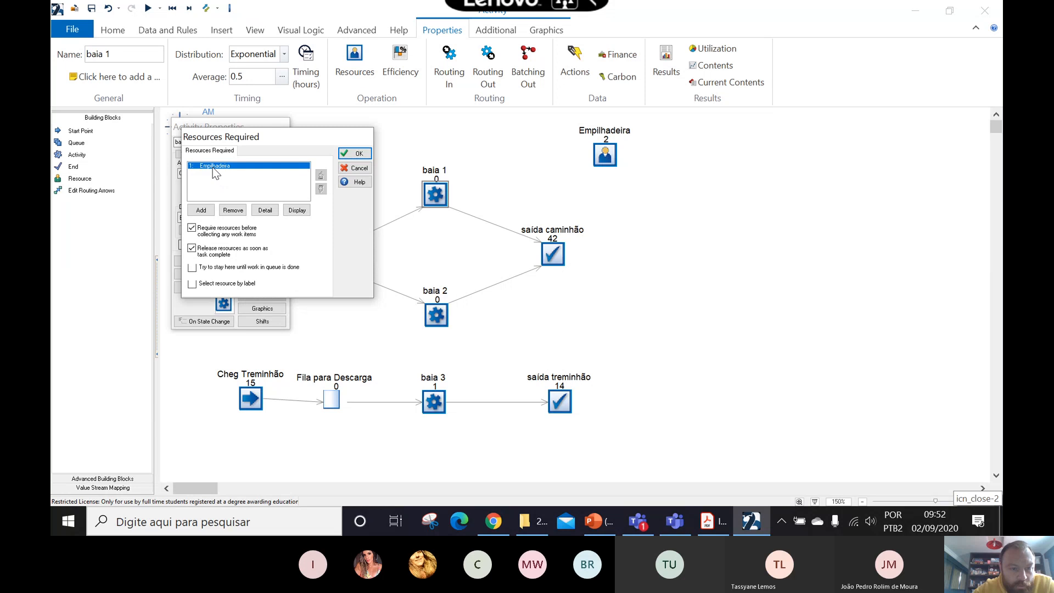
left_click(264, 210)
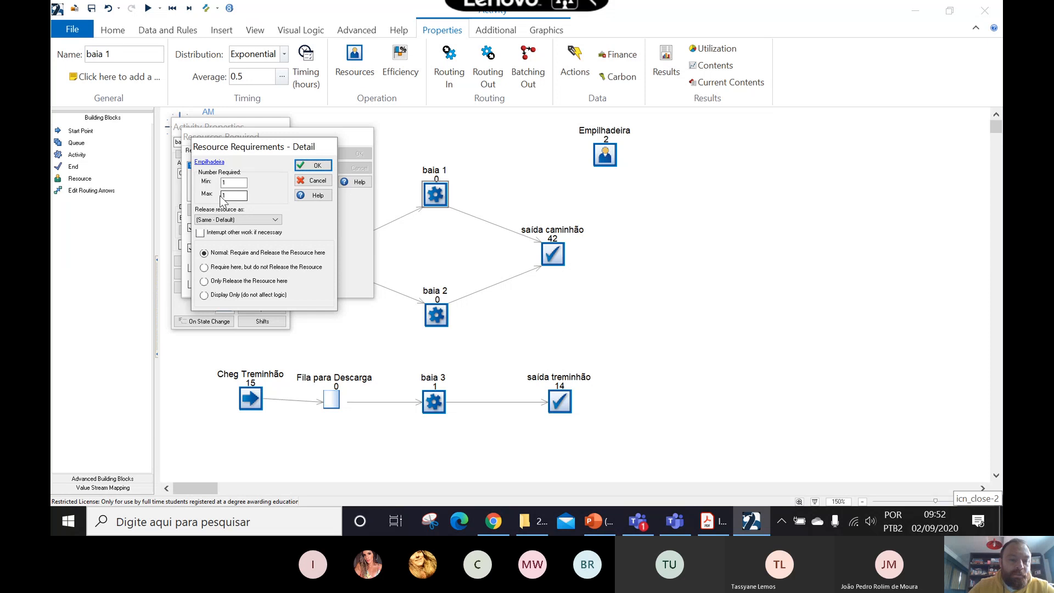
mouse_move(231, 196)
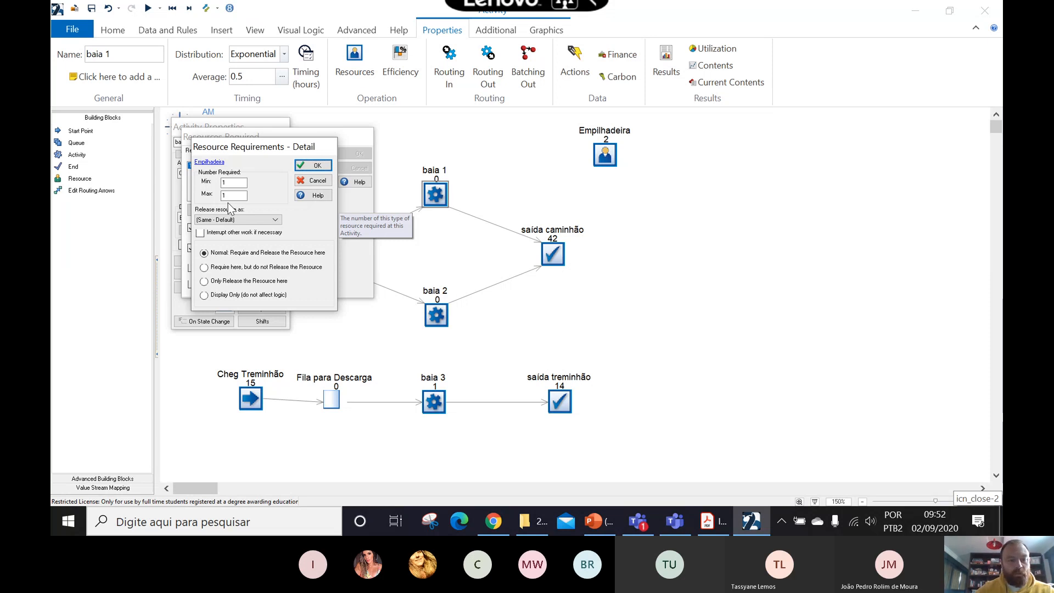
left_click(229, 197)
mouse_move(229, 197)
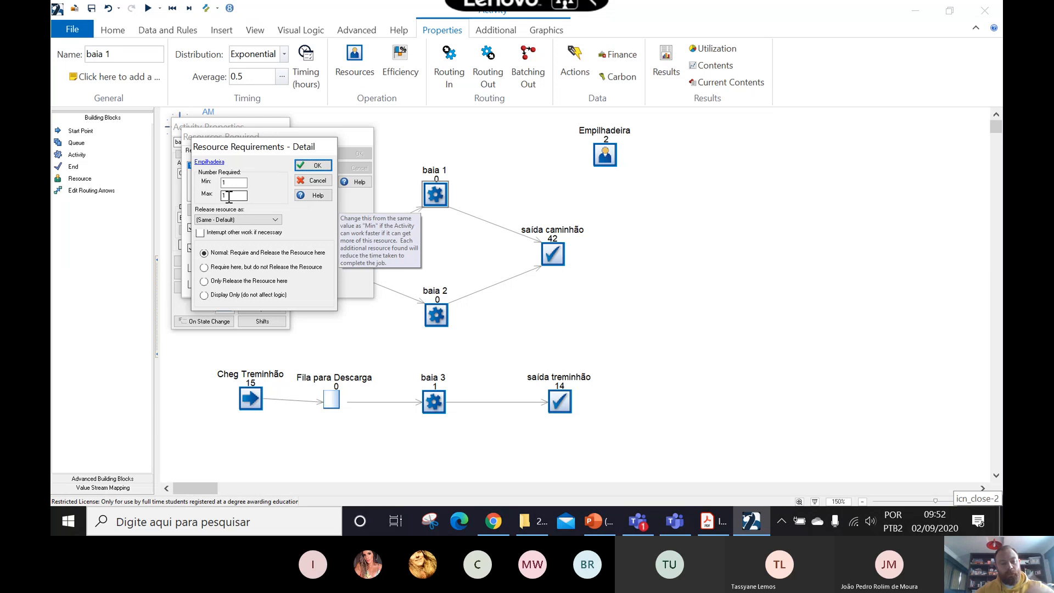
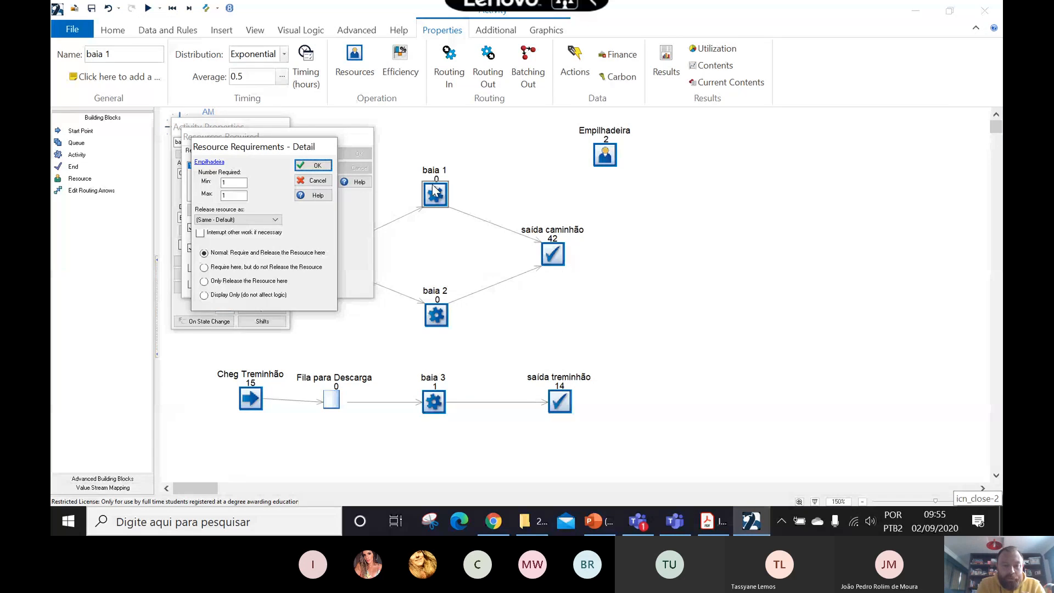
- Try baia 1's alternative Empilhadeira release options, restore normal require-and-release behavior, and accept the activity's resource settings
left_click(204, 268)
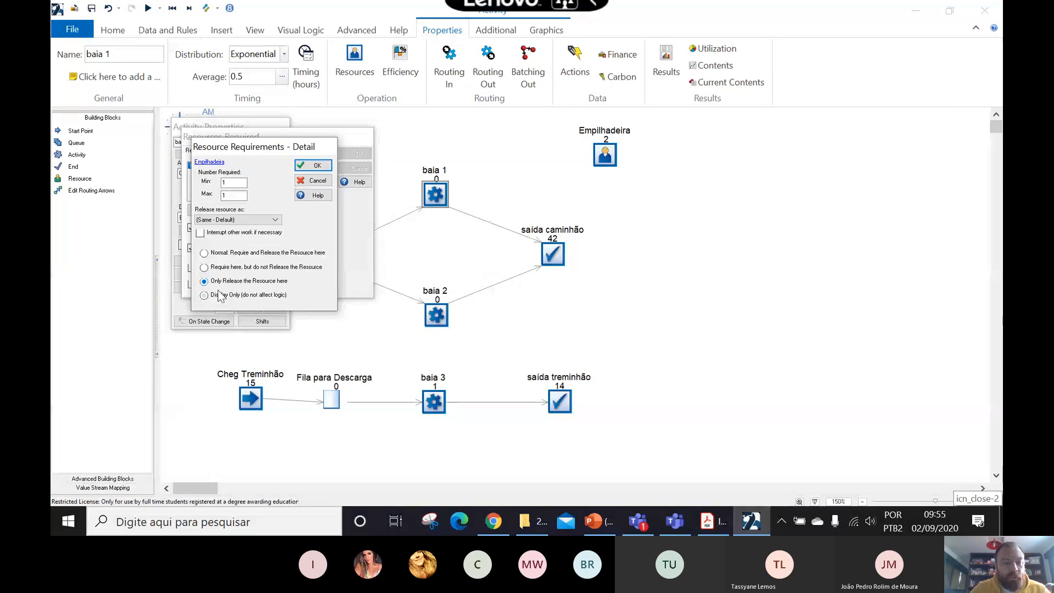
key("Up")
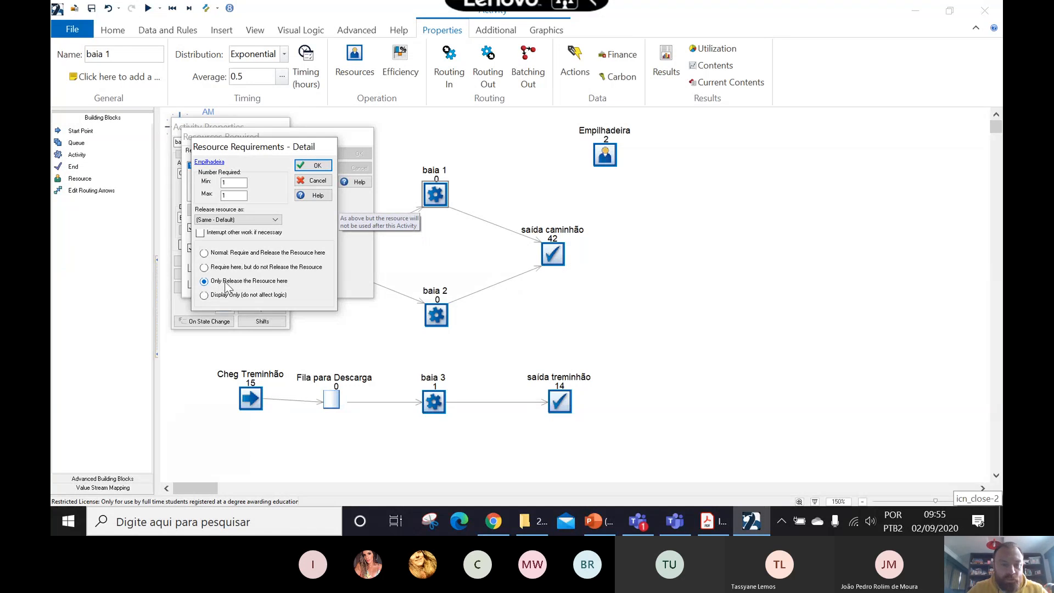
left_click(205, 253)
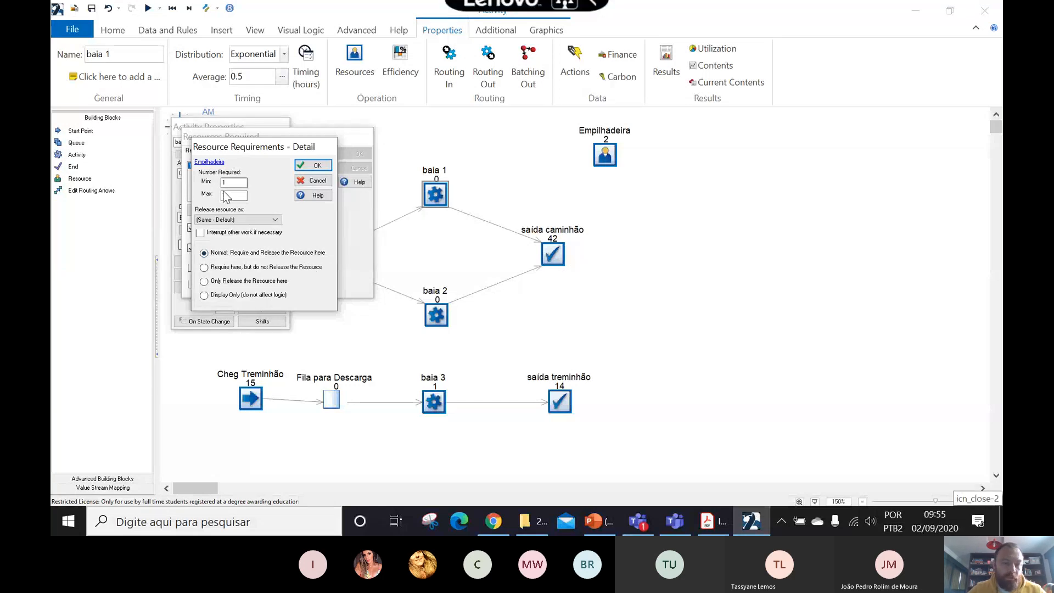
left_click(312, 166)
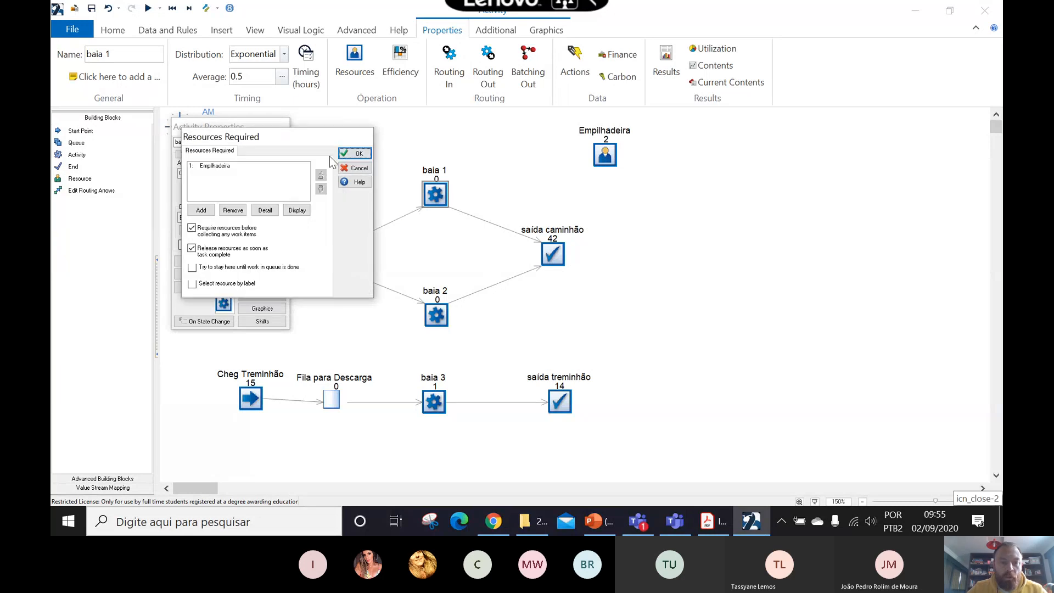
left_click(355, 154)
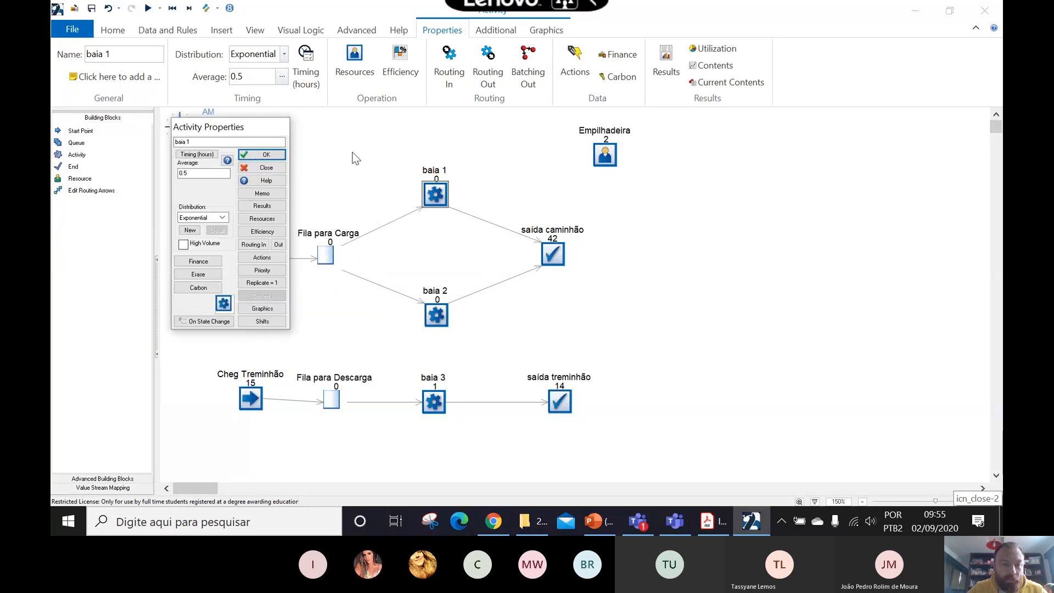
left_click(280, 155)
- Add Empilhadeira as a required resource for the baia 2 activity, keeping the minimum and maximum required at 1
double_click(436, 316)
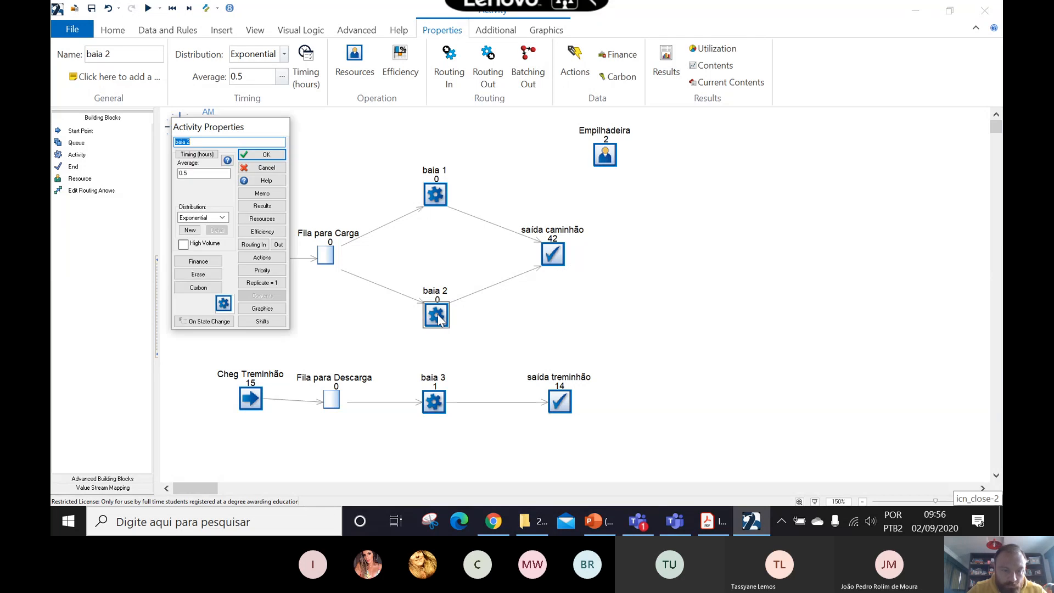
left_click(262, 218)
left_click(201, 210)
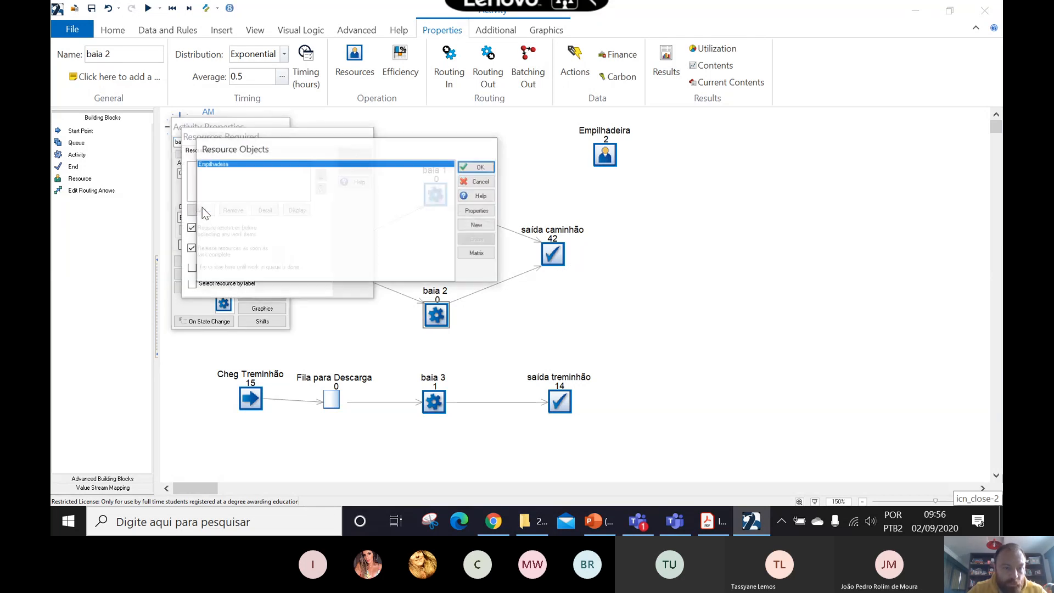
left_click(465, 168)
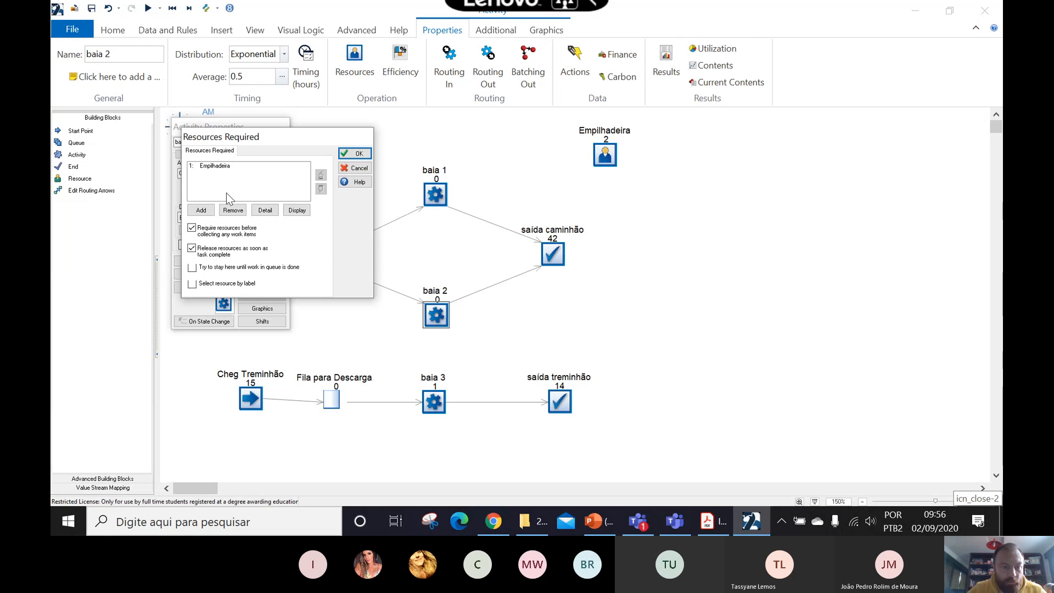
left_click(265, 210)
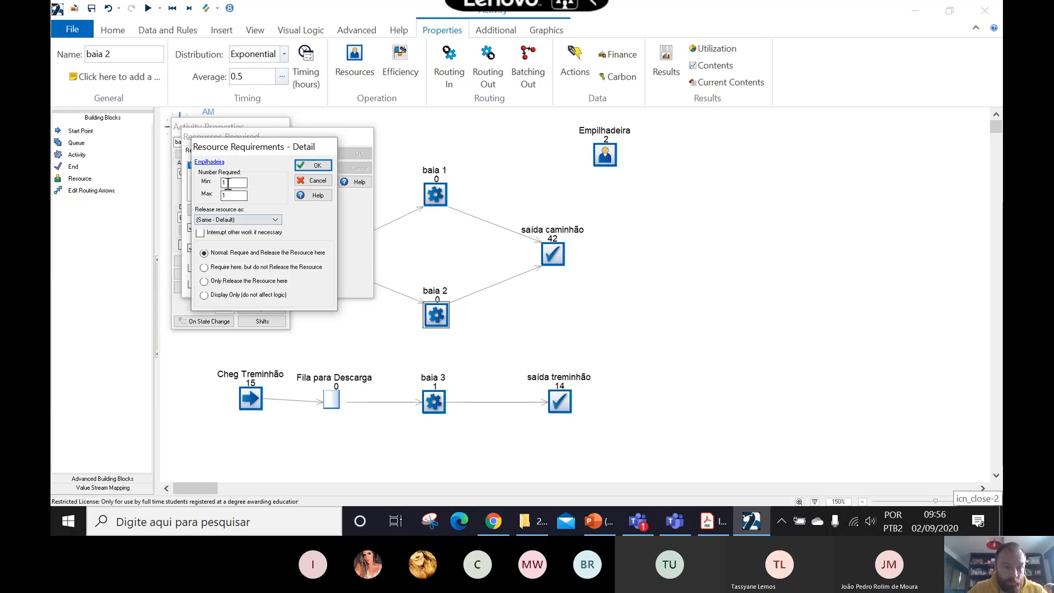
left_click(313, 166)
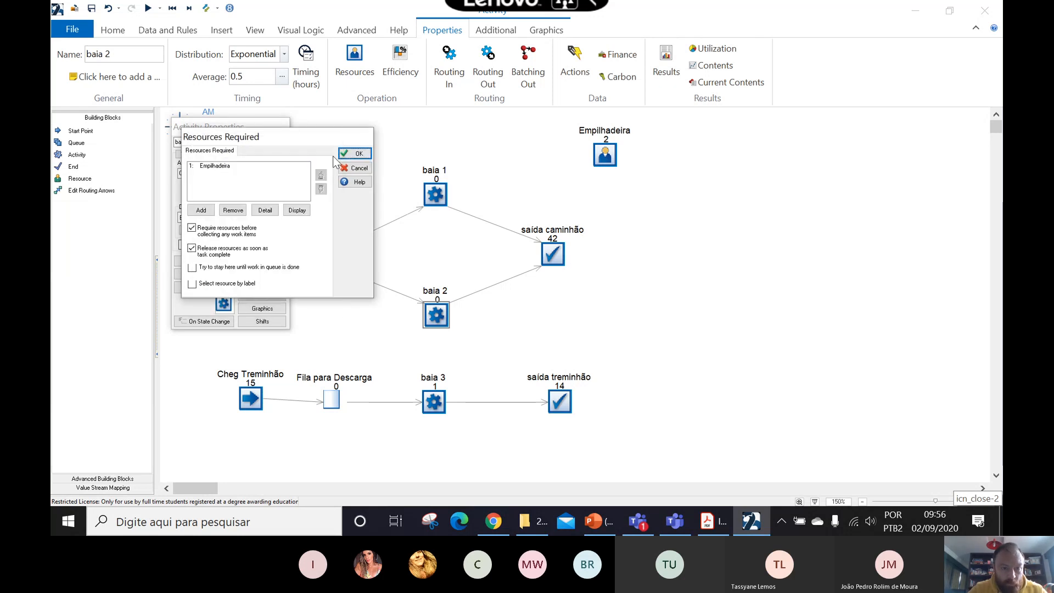
left_click(357, 153)
left_click(266, 156)
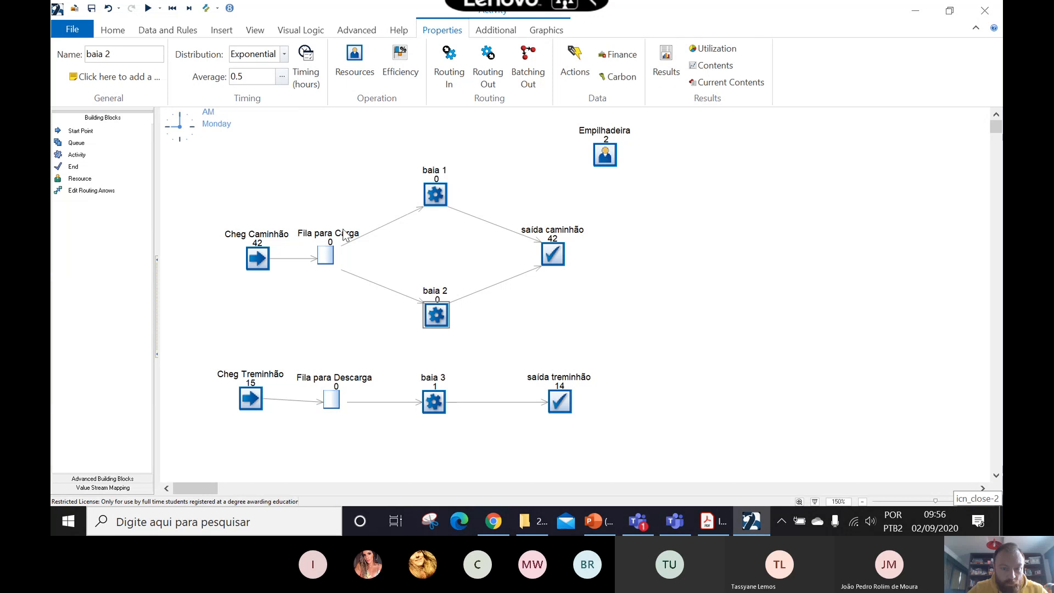
- Add Empilhadeira as a required resource for the baia 3 activity, keeping the minimum and maximum required at 1
double_click(433, 393)
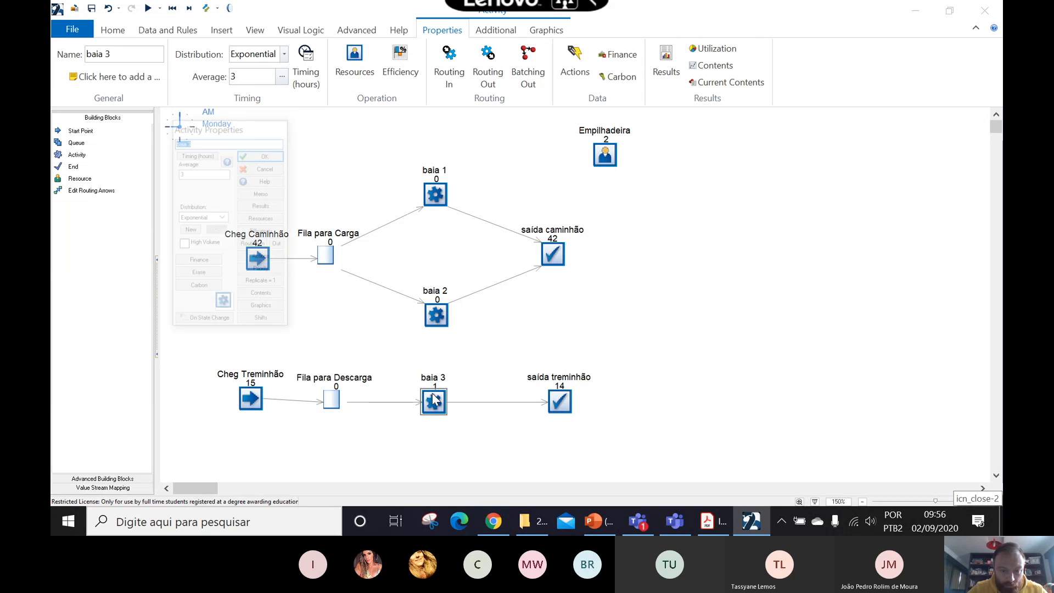
left_click(262, 218)
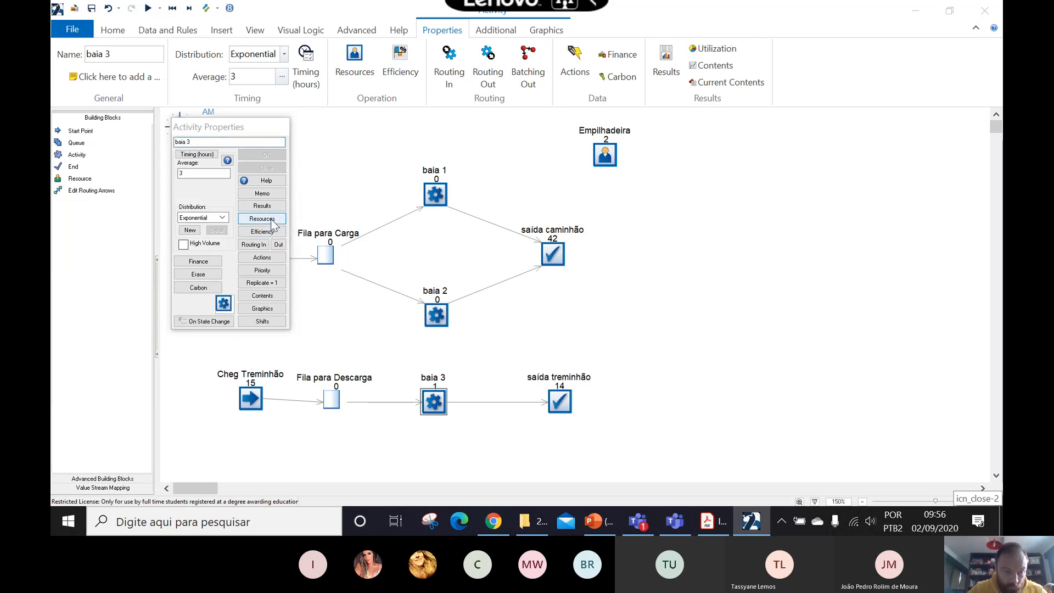
left_click(202, 211)
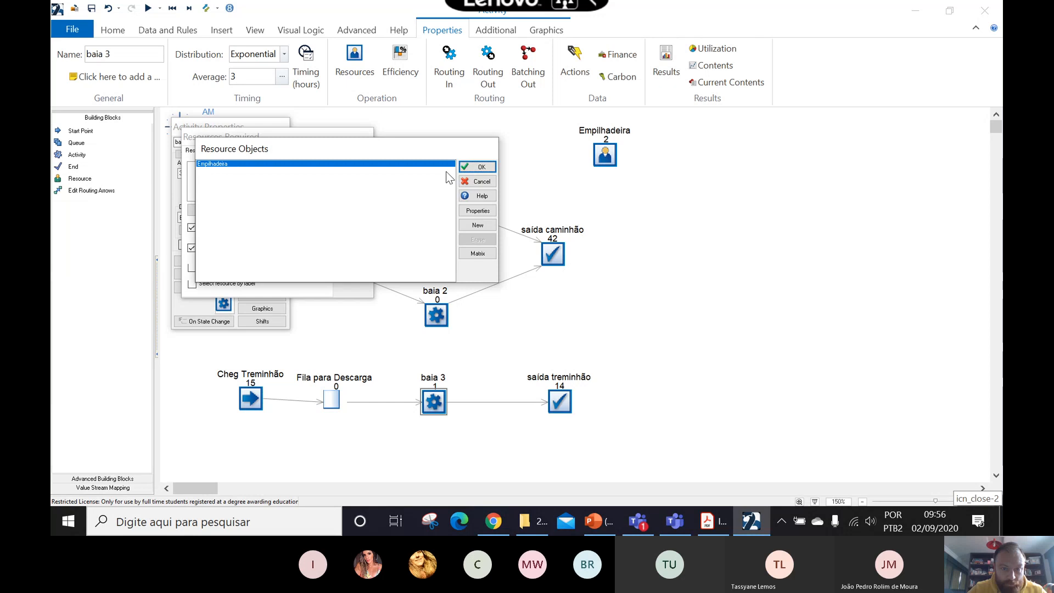
left_click(472, 165)
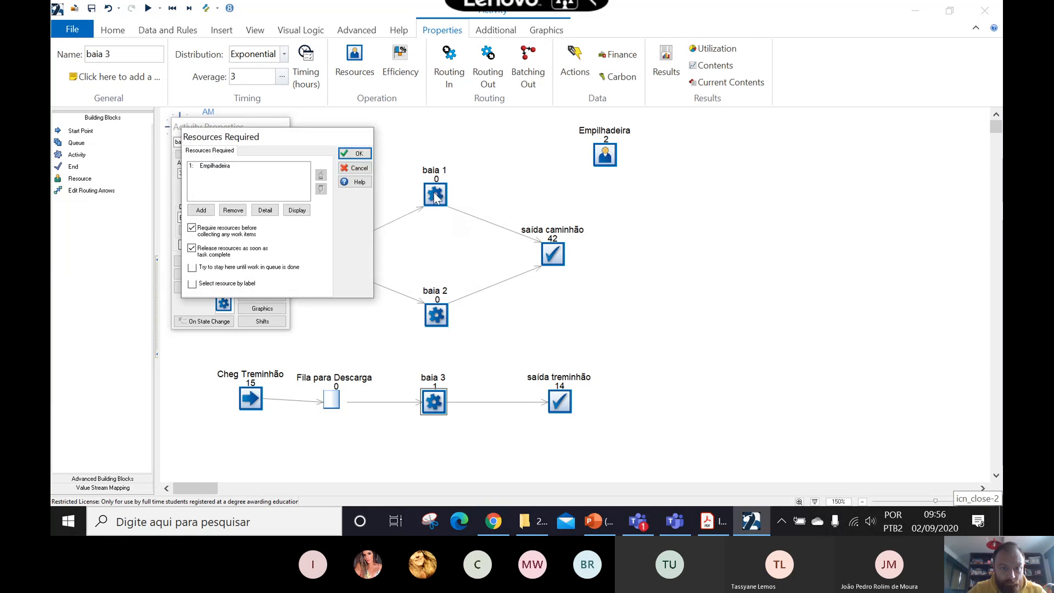
left_click(228, 167)
left_click(265, 211)
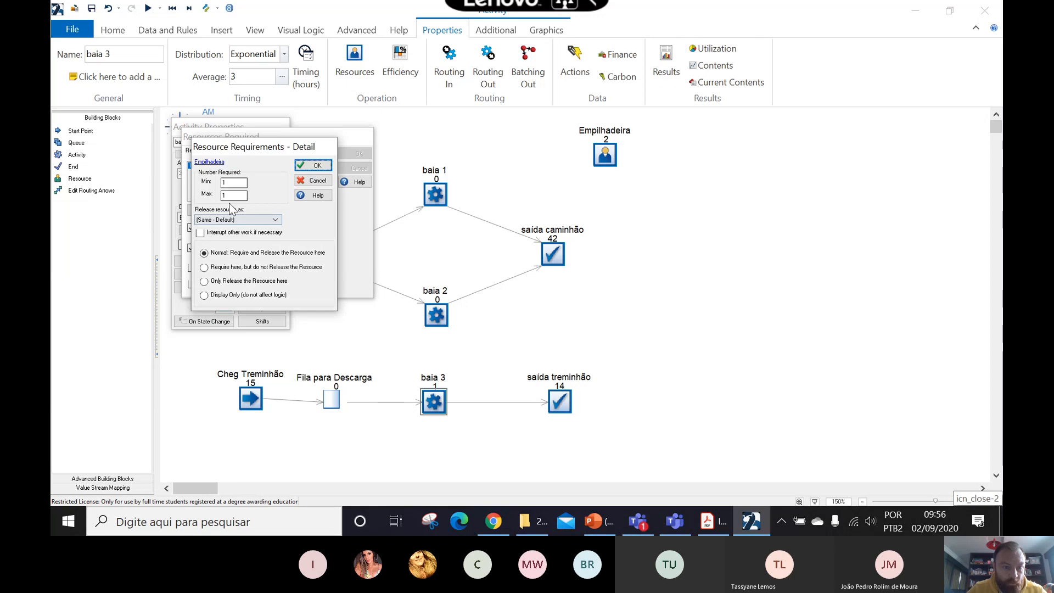
left_click(317, 167)
left_click(358, 154)
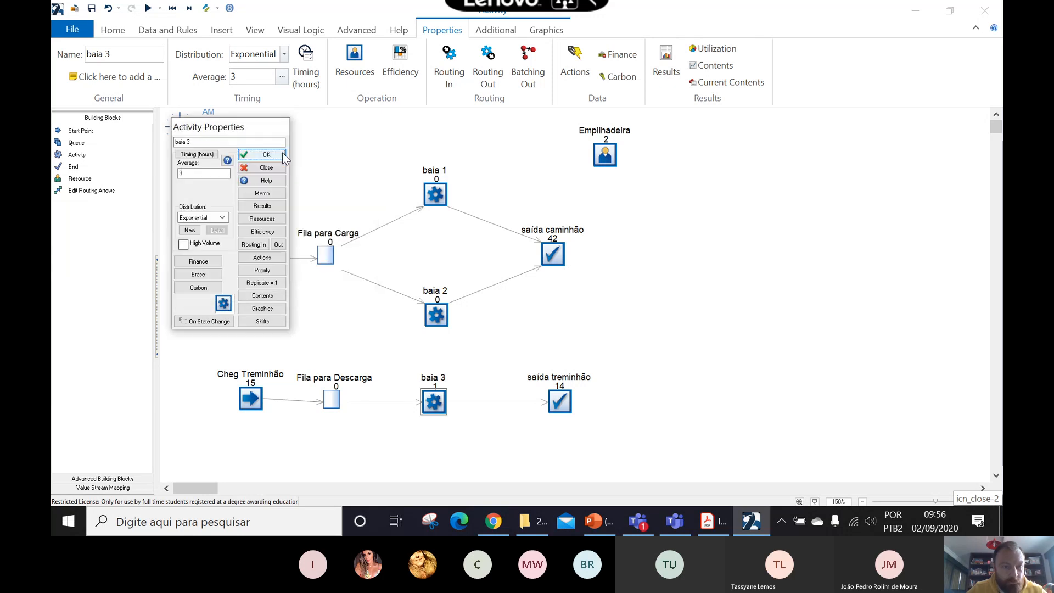
left_click(281, 152)
- Select the Empilhadeira resource to check which activities it is linked to, and clear the selection
left_click(604, 158)
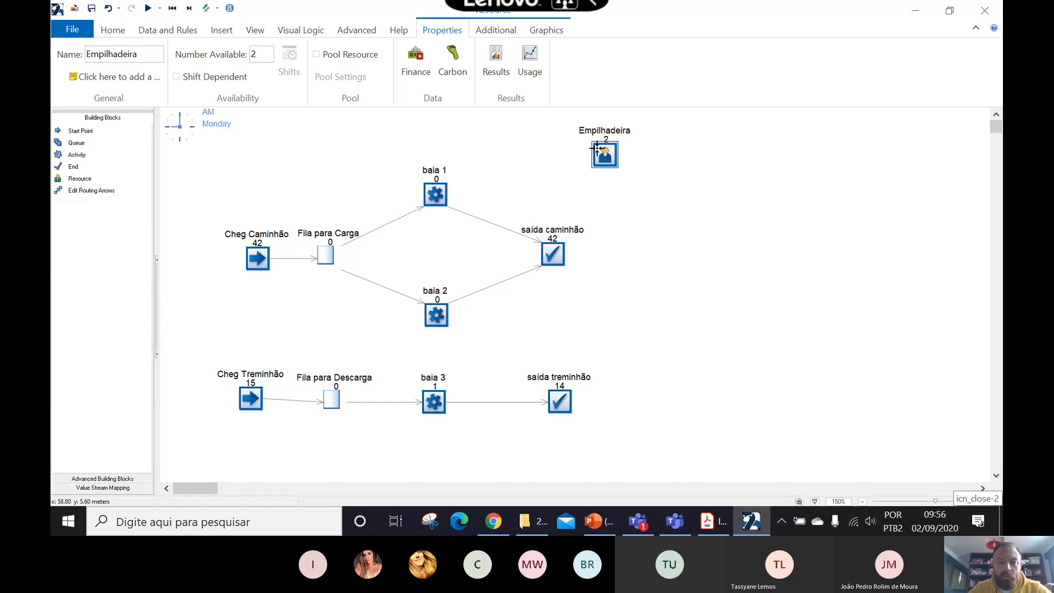
left_click(607, 214)
left_click(605, 157)
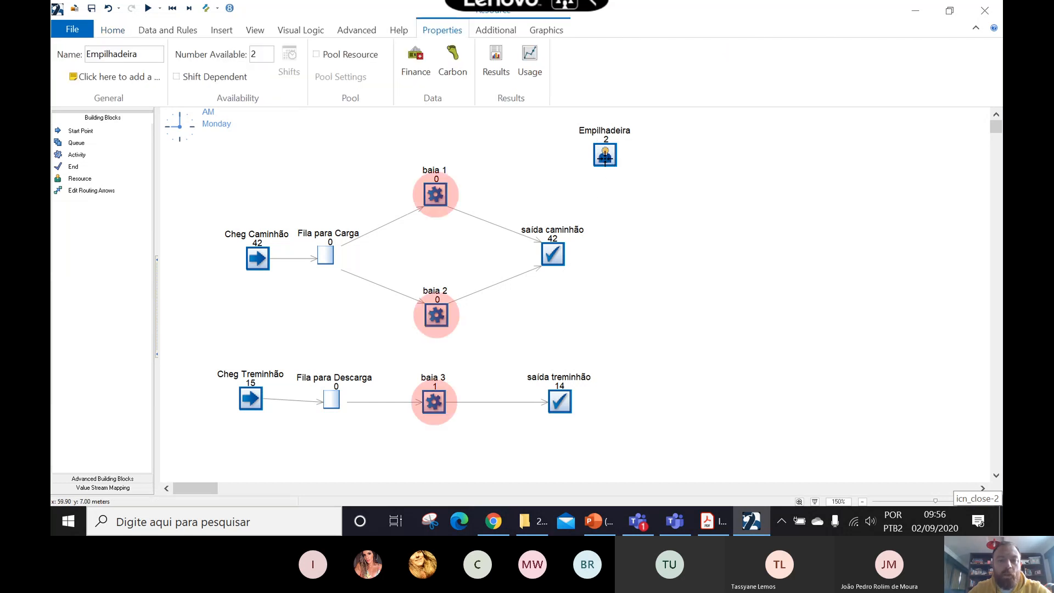
left_click(630, 240)
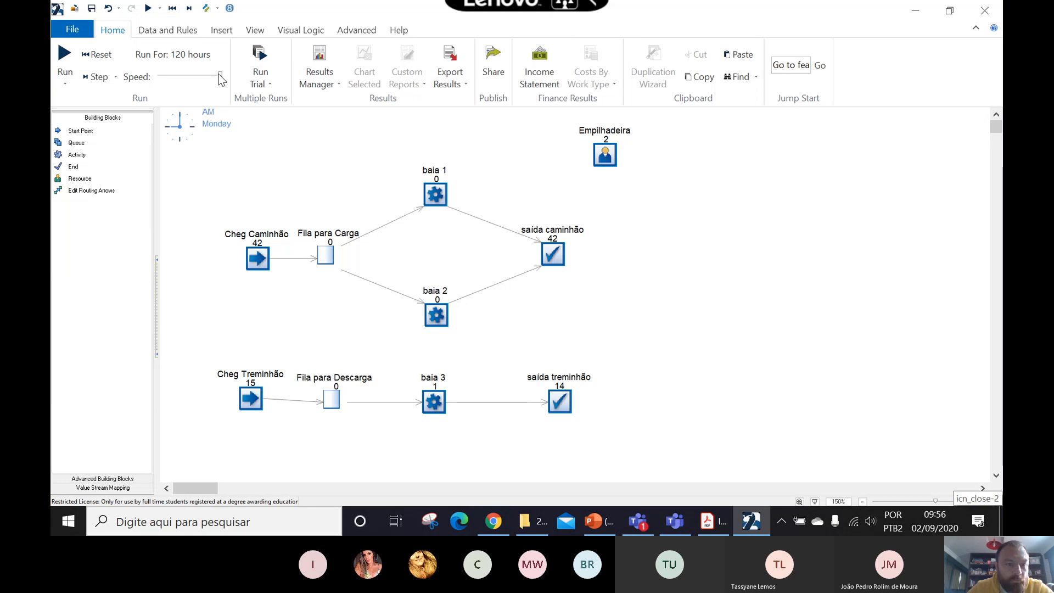
- Run the 120-hour simulation at slow speed to watch the forklift assignments, and raise the speed to finish the run
left_click_drag(180, 80, 169, 79)
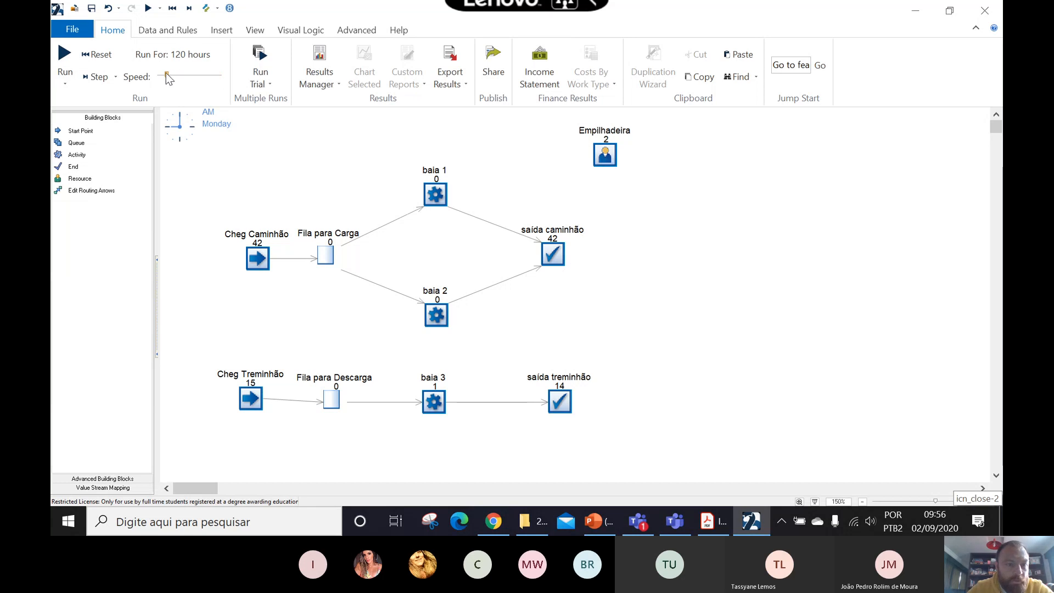
left_click(64, 54)
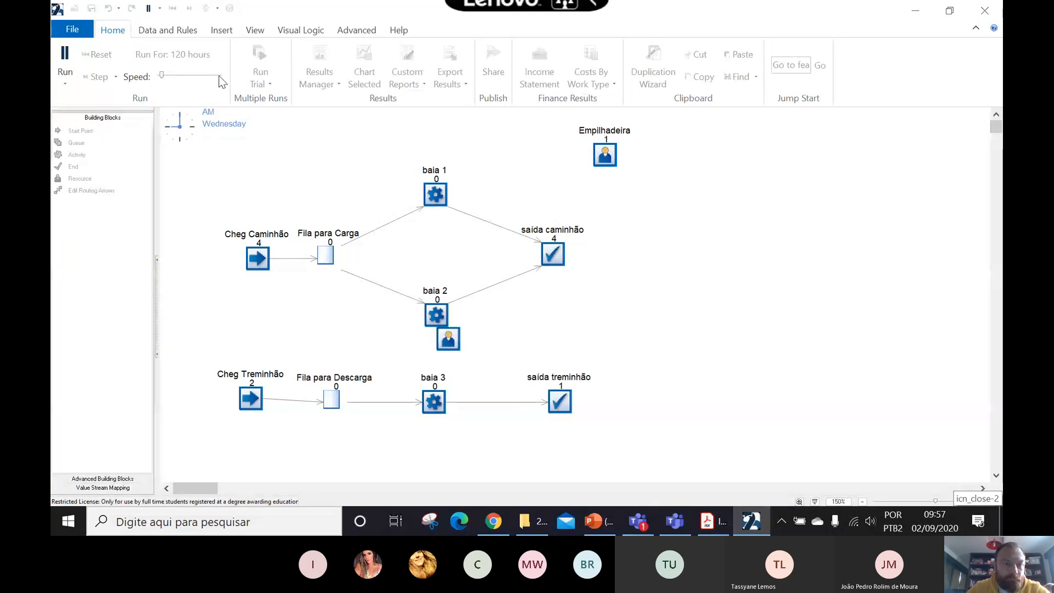
left_click_drag(161, 76, 216, 76)
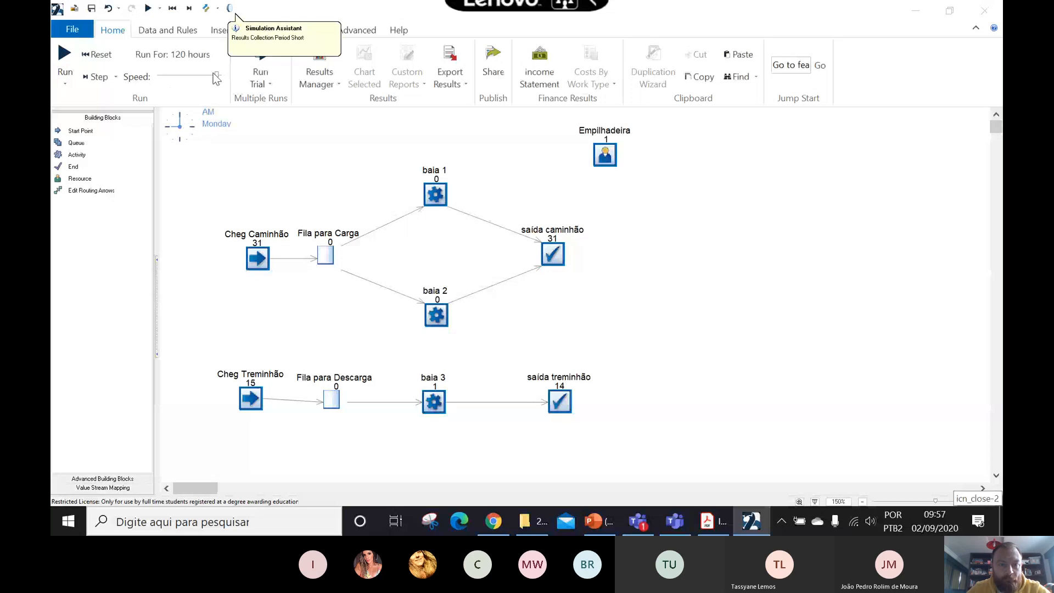
- Review the single-run KPIs, and run a trial to examine the 95% ranges for both queues and Empilhadeira utilization
left_click(319, 74)
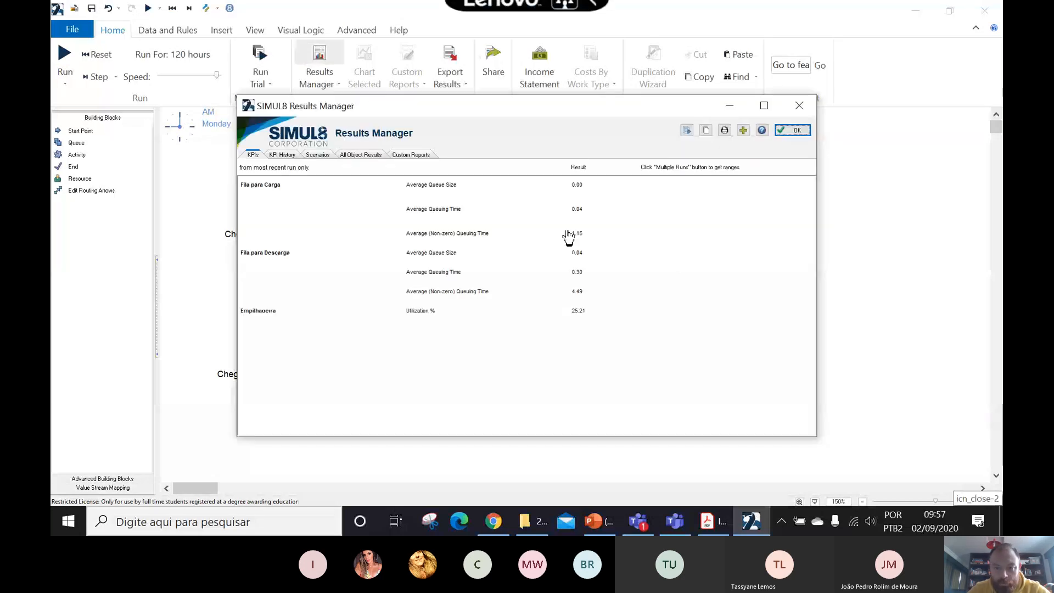
left_click(796, 131)
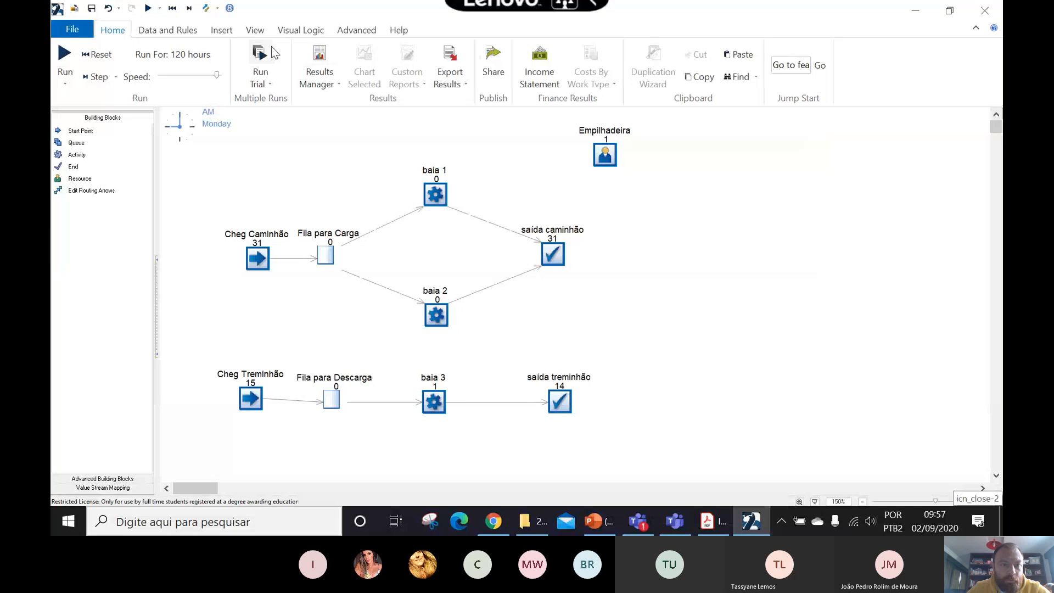
left_click(260, 60)
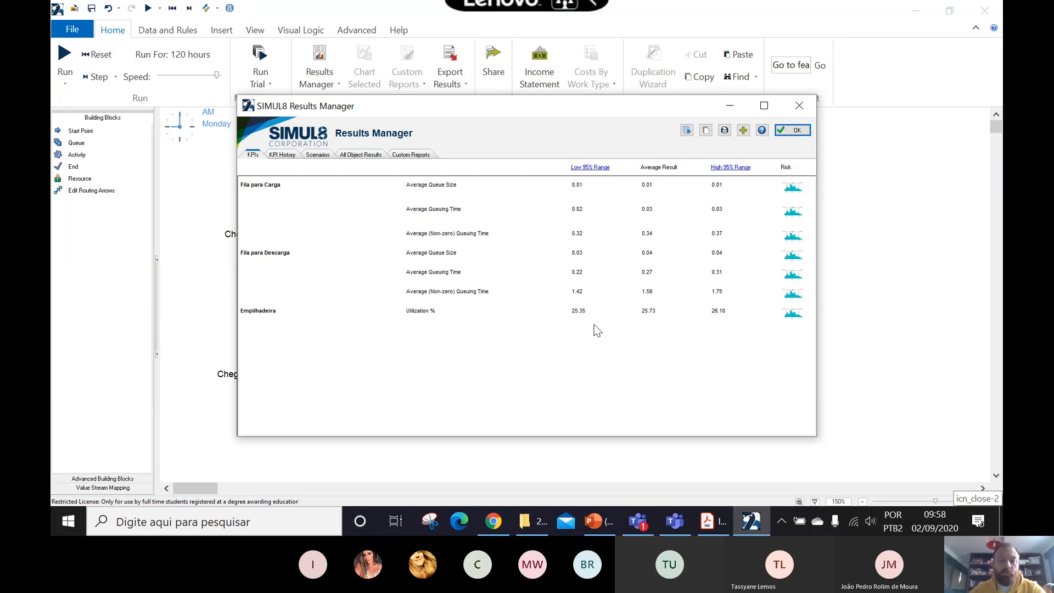
left_click(805, 133)
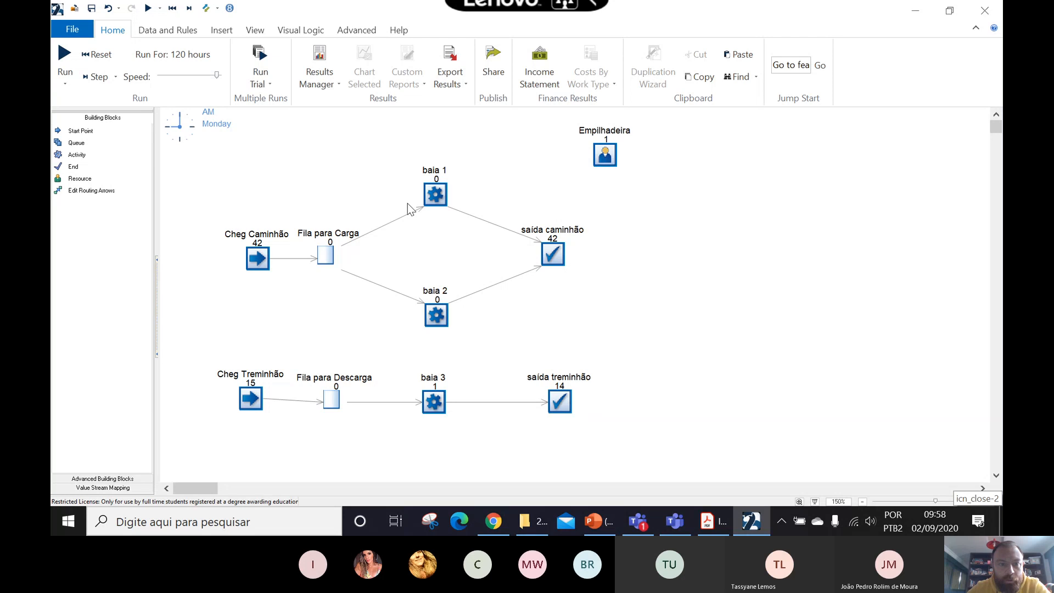
- Reset the simulation and set the number of Empilhadeira units available to 1
left_click(606, 160)
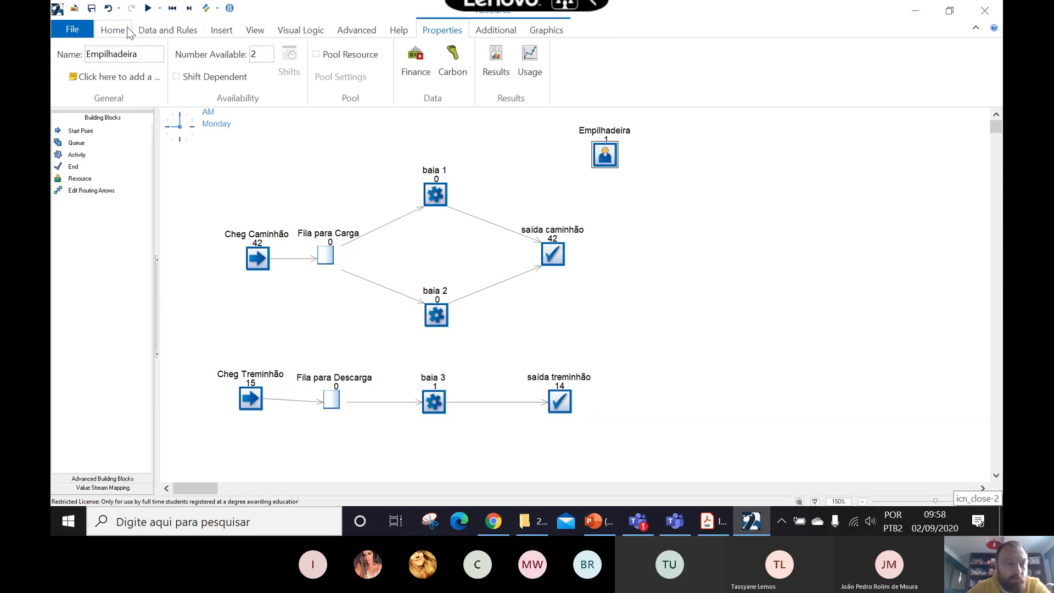
left_click(112, 31)
left_click(94, 55)
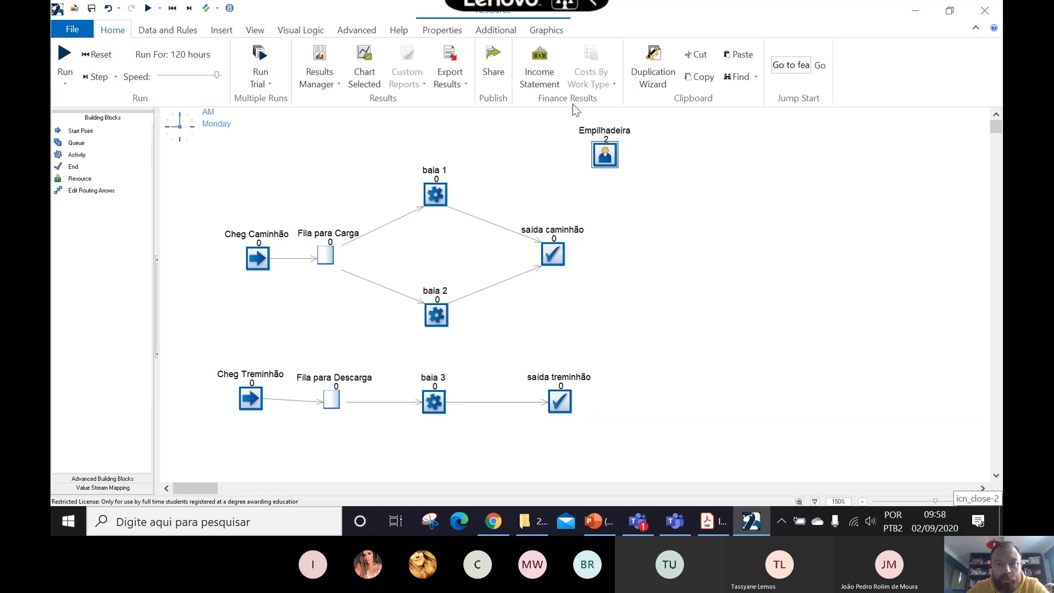
left_click(604, 154)
double_click(260, 56)
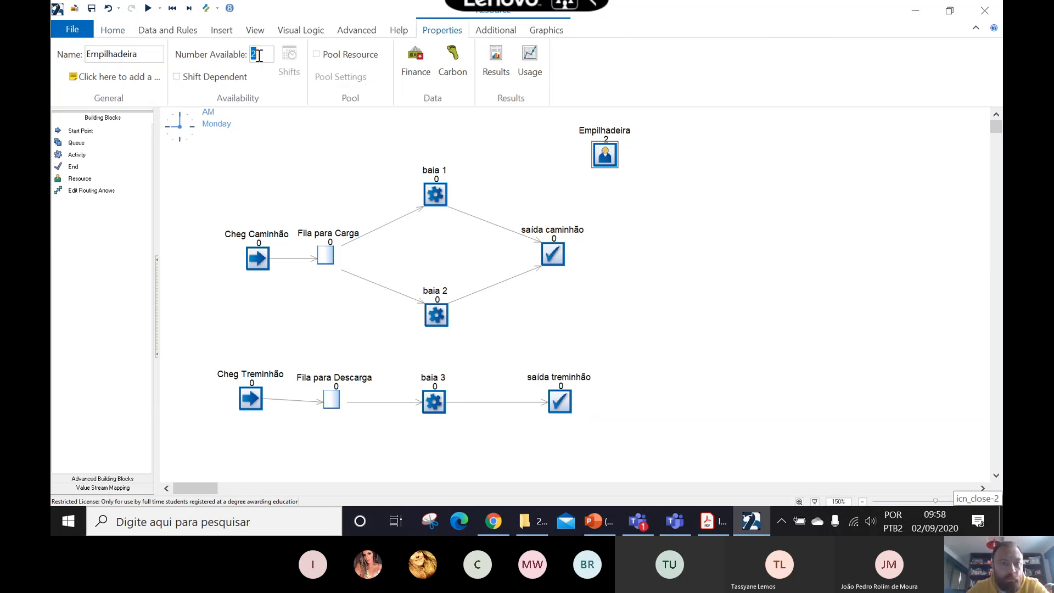
type("1")
left_click(738, 232)
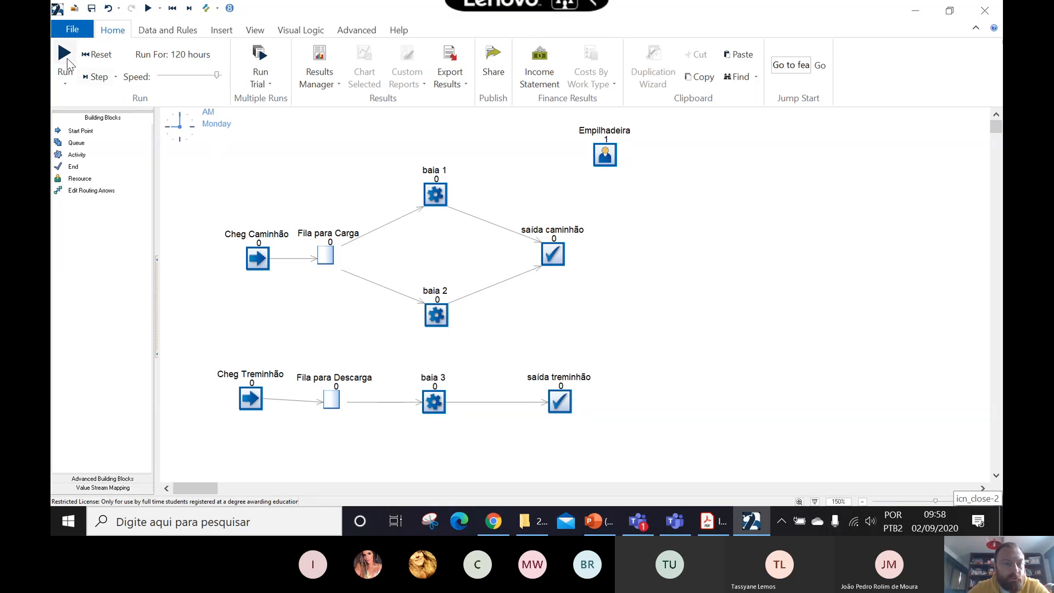
- Run a trial with one forklift and review the resulting queue and Empilhadeira utilization KPIs in the Results Manager
left_click(260, 59)
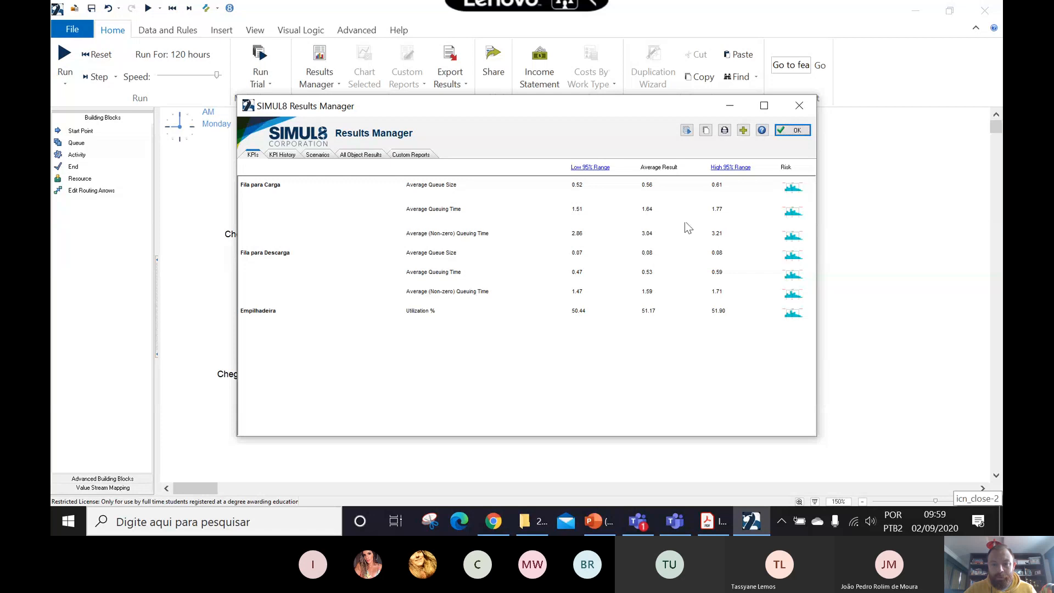
left_click(792, 130)
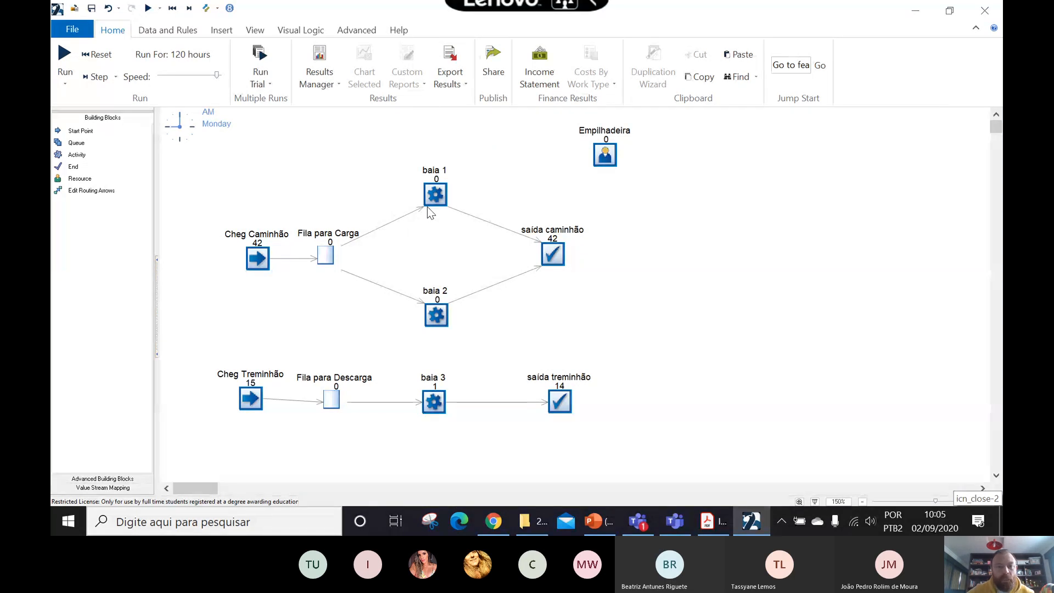
left_click(319, 62)
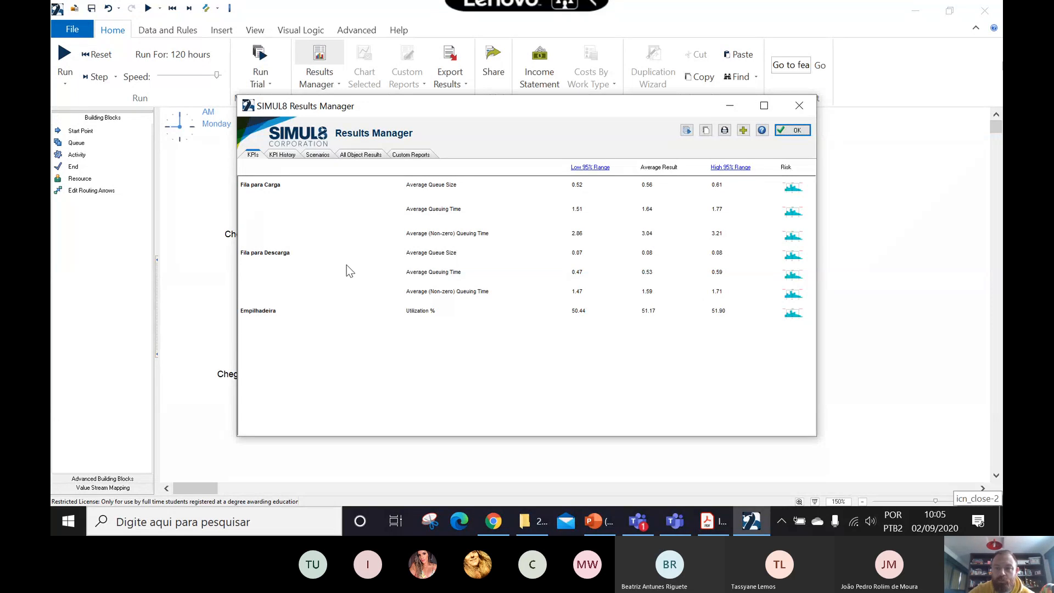
left_click(802, 107)
left_click(320, 56)
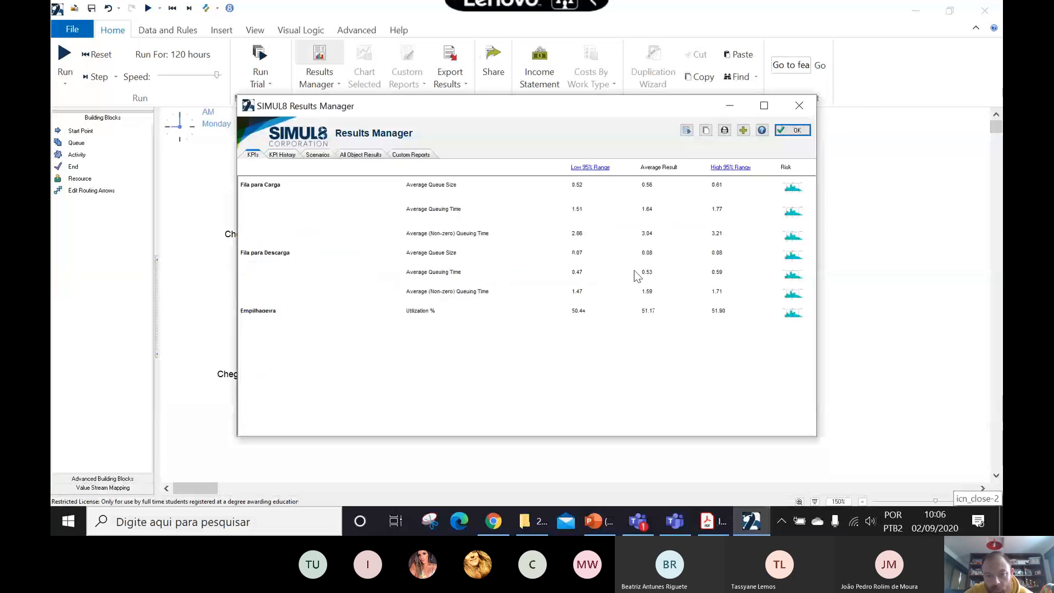
left_click(806, 131)
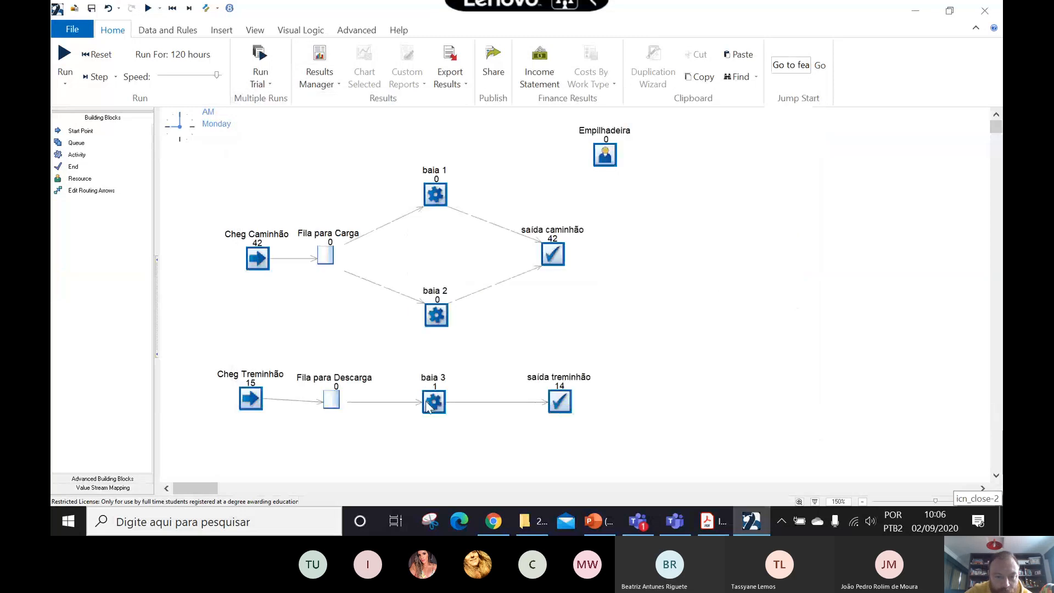
- Switch to the Simul8 PDF in Acrobat Reader and read the sections on associating resources with activities and on resource priority
left_click(716, 519)
scroll(676, 360, "down", 5)
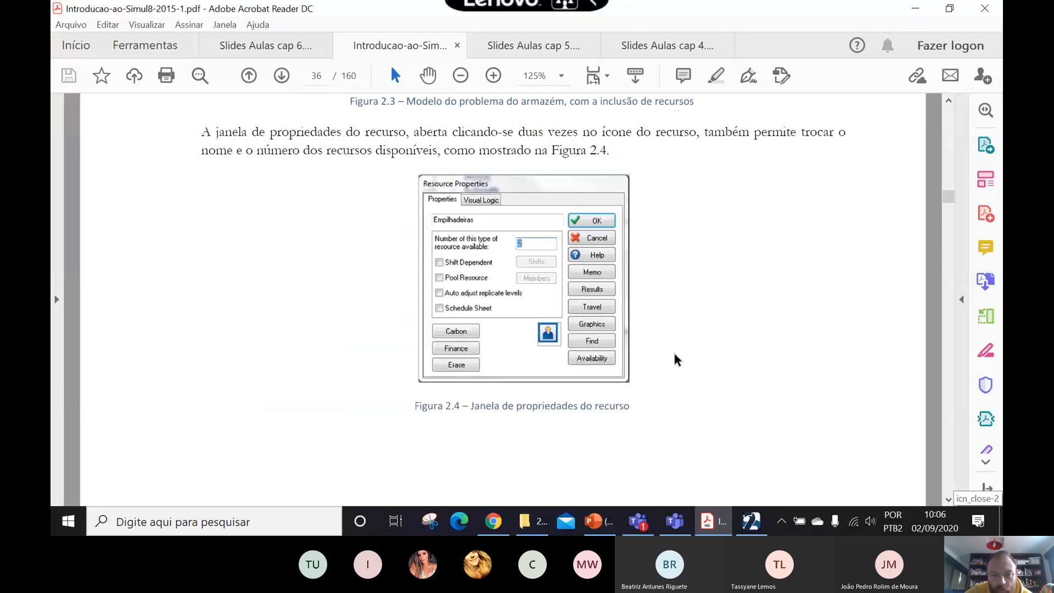
scroll(676, 360, "down", 10)
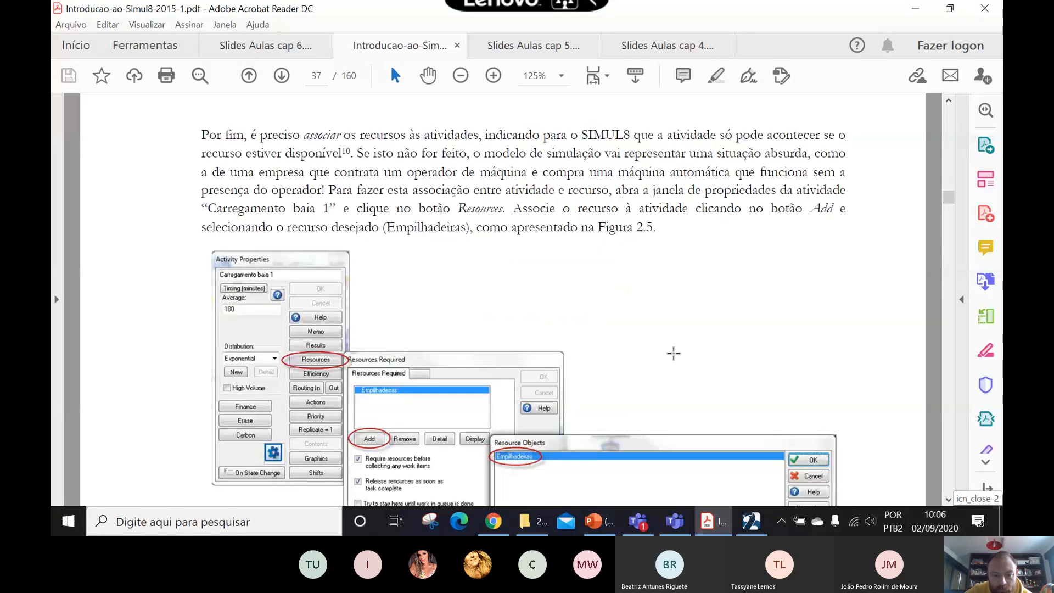
scroll(675, 354, "down", 10)
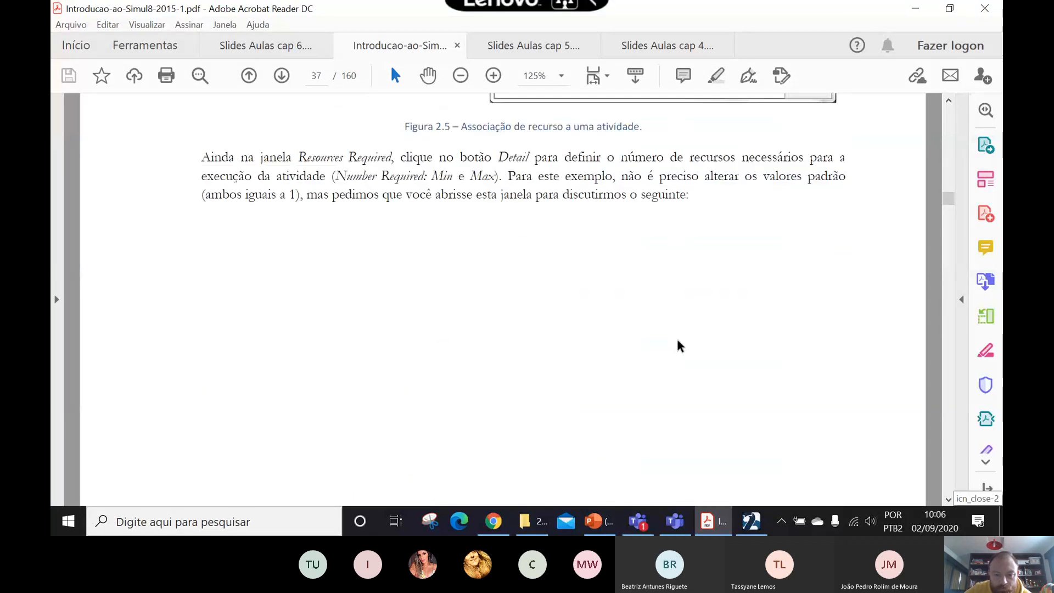
scroll(682, 340, "down", 10)
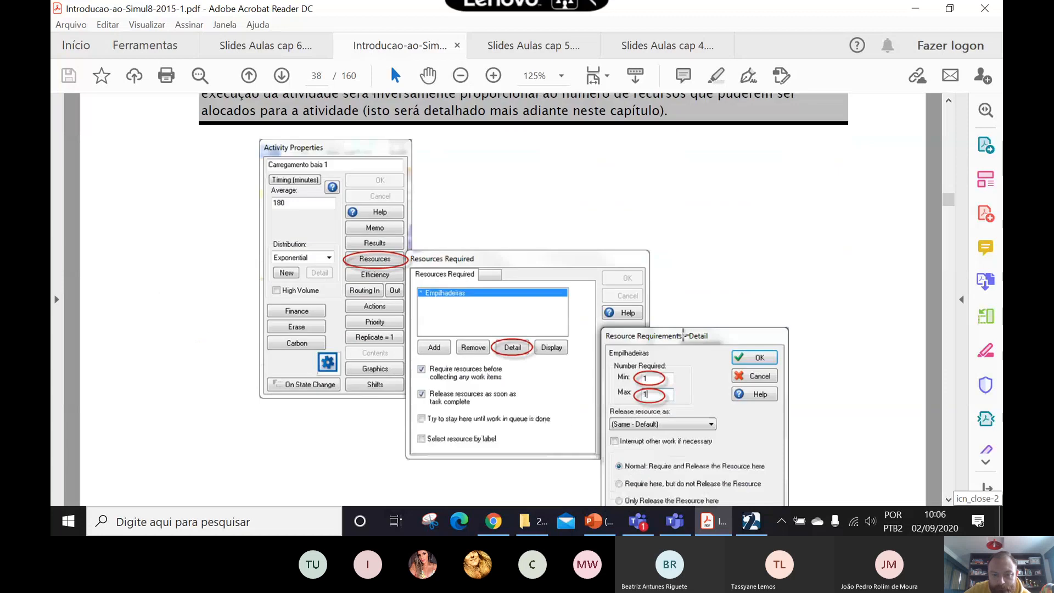
scroll(683, 336, "down", 10)
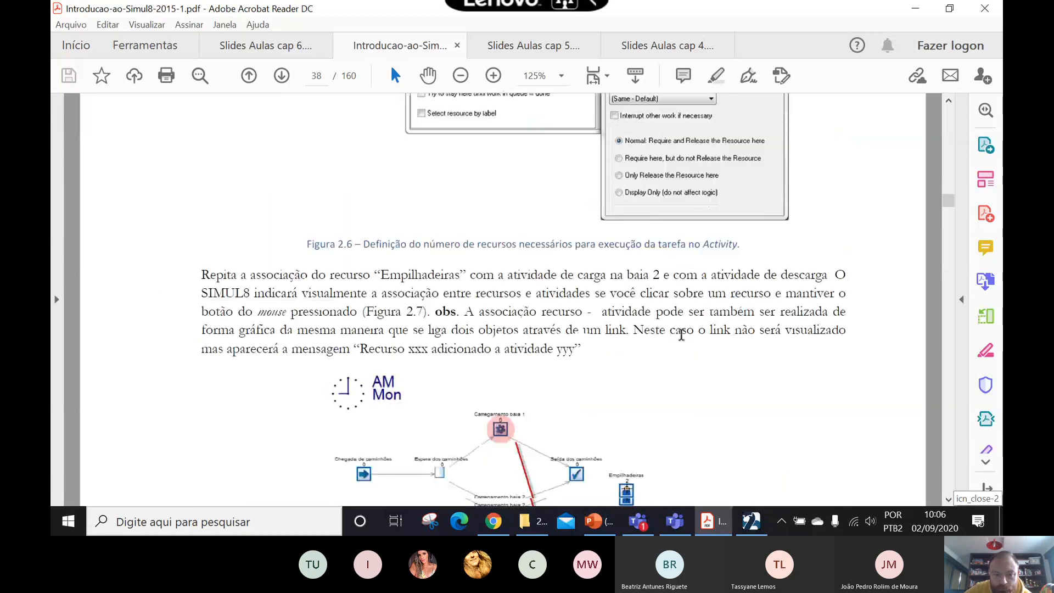
scroll(684, 327, "down", 10)
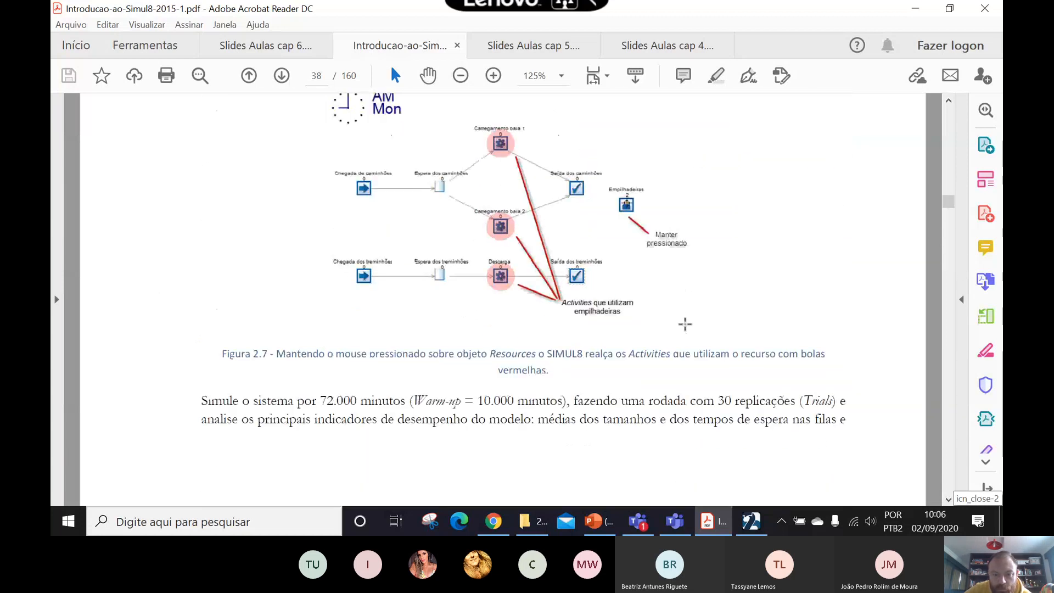
scroll(687, 323, "down", 3)
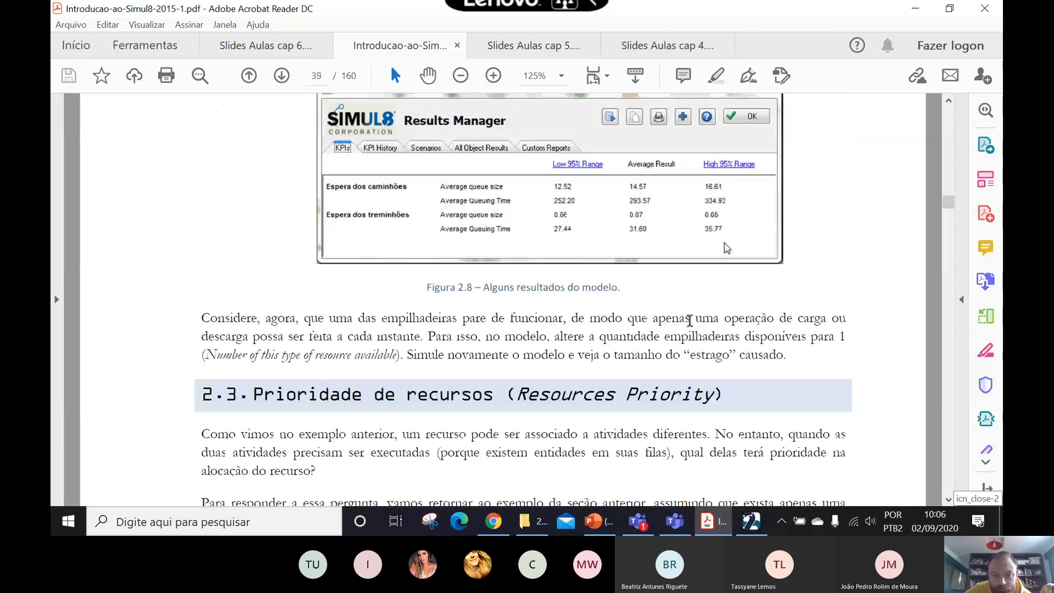
scroll(690, 320, "down", 4)
scroll(690, 318, "down", 9)
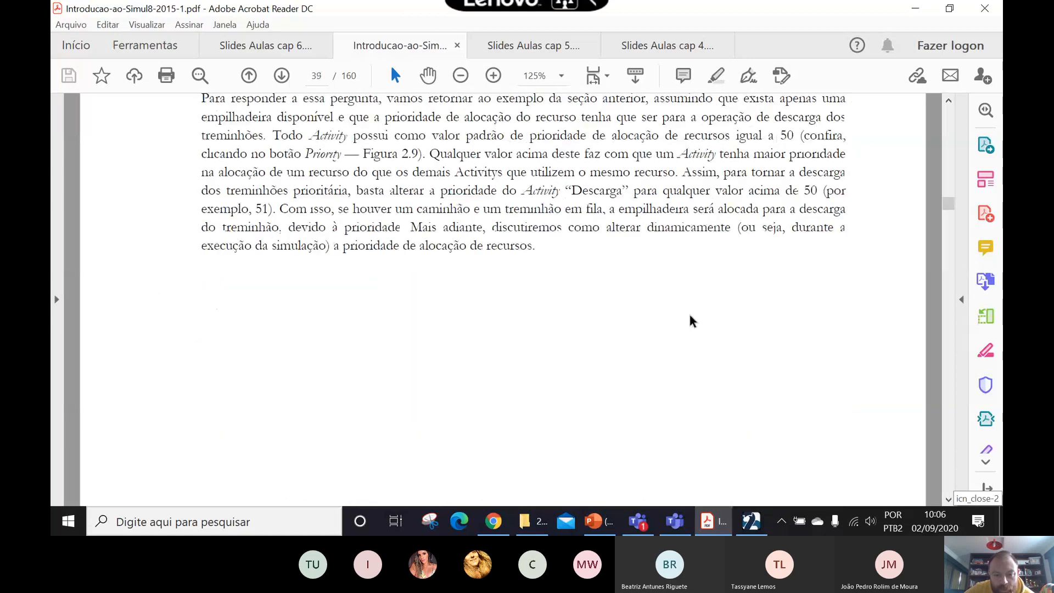
scroll(688, 315, "down", 1)
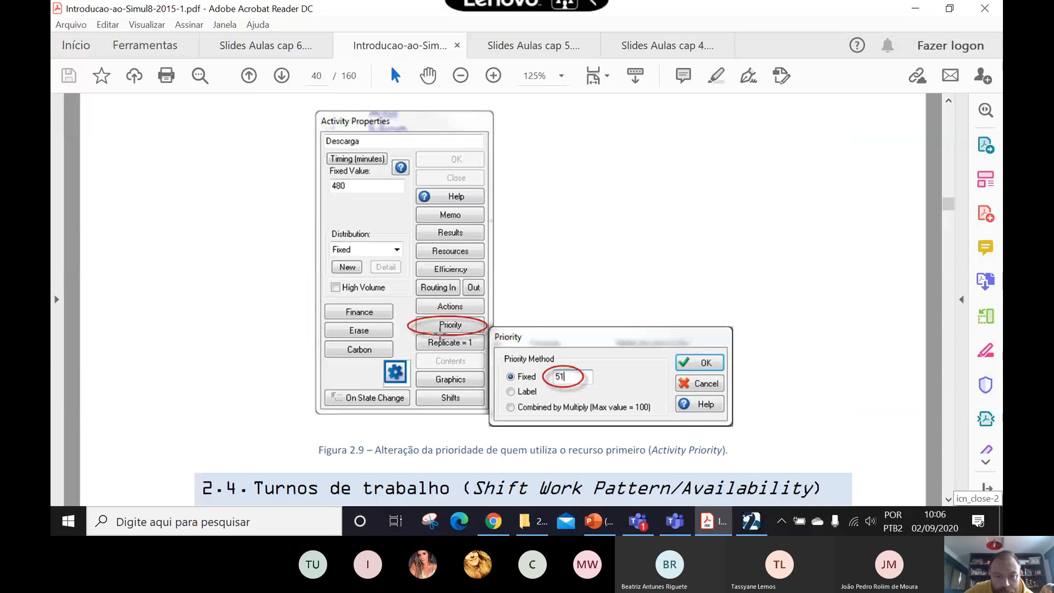
- Return to SIMUL8 and set the fixed resource priority of the baia 3 activity to 51
left_click(749, 521)
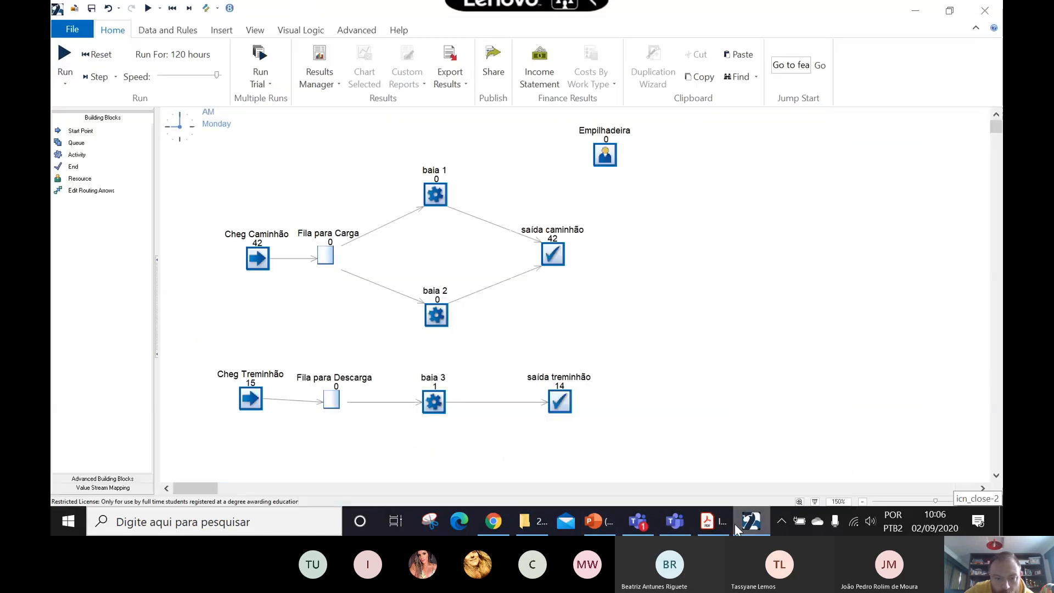
double_click(434, 402)
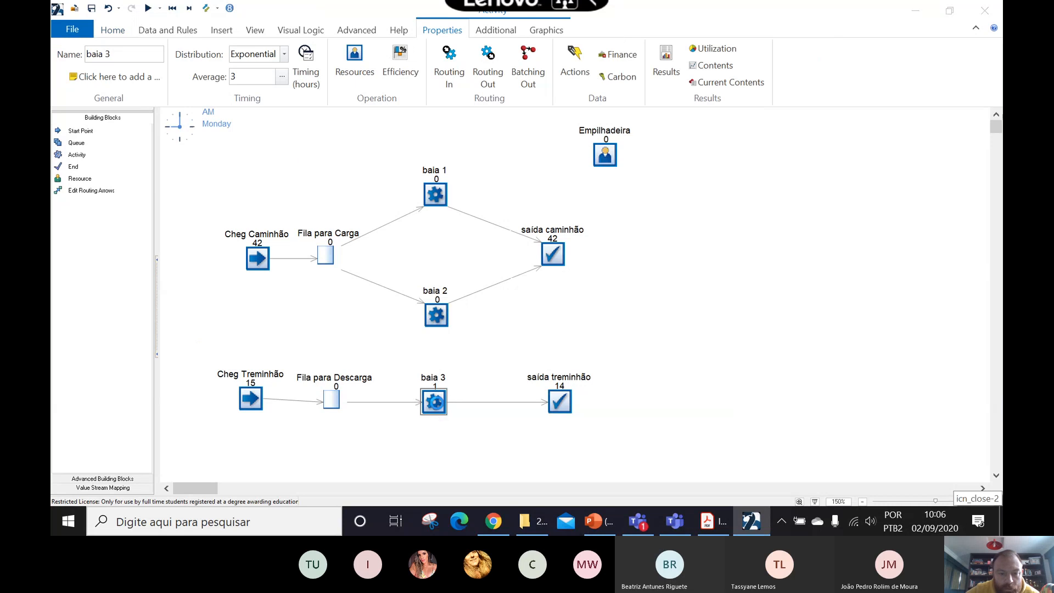
left_click(262, 270)
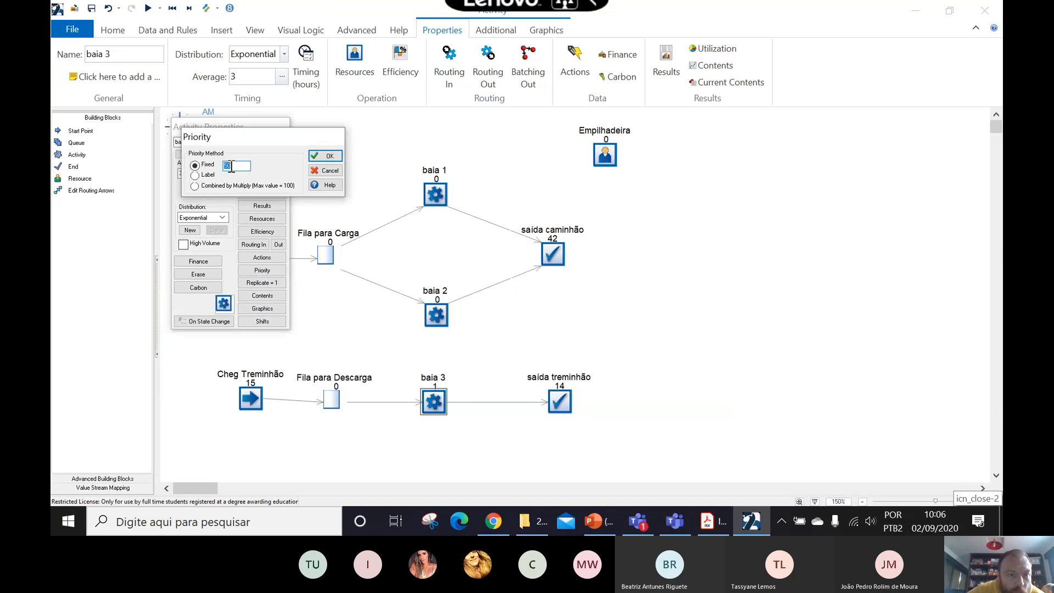
key("BackSpace")
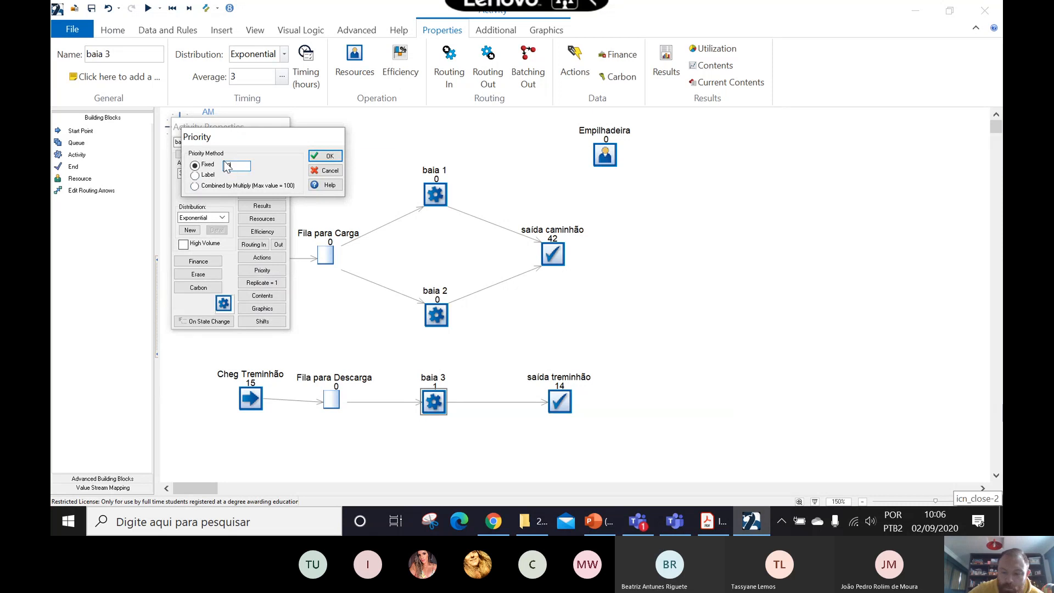
type("51")
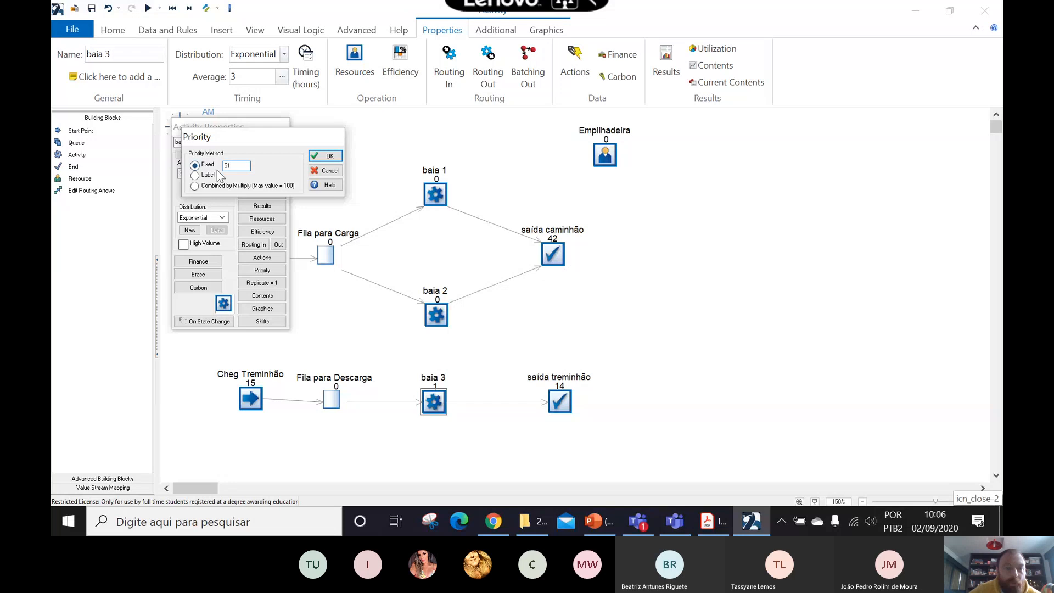
left_click(320, 156)
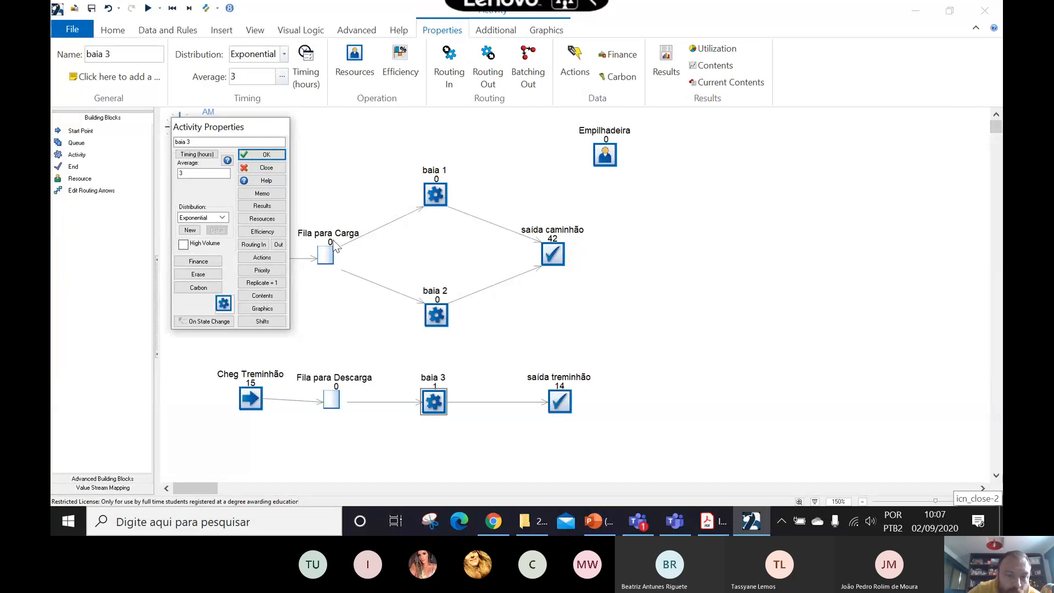
left_click(267, 156)
- Run a trial with the prioritized baia 3 and review the queue and Empilhadeira utilization KPIs
left_click(160, 30)
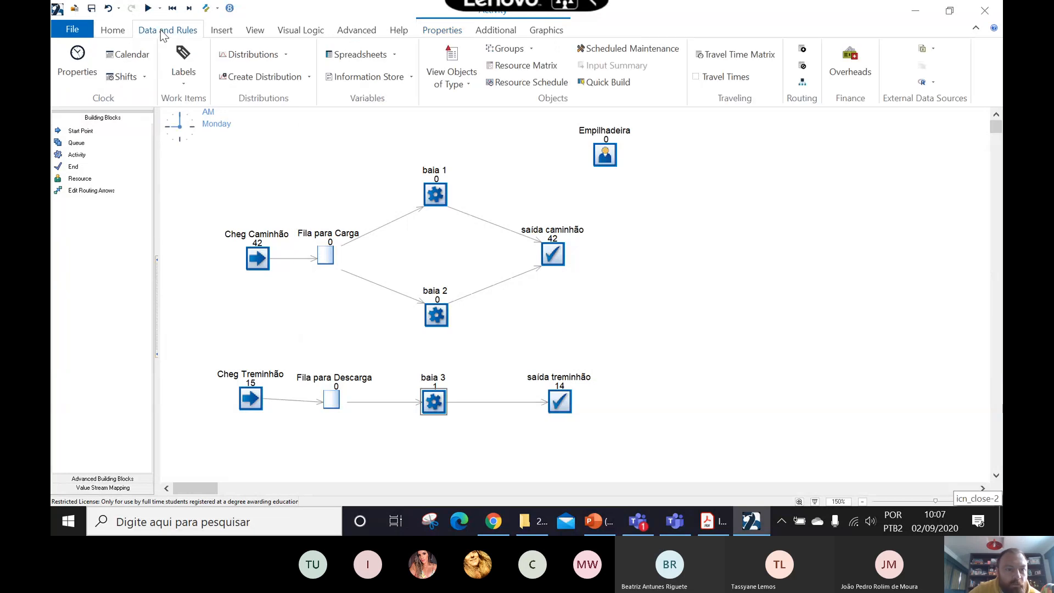
left_click(112, 29)
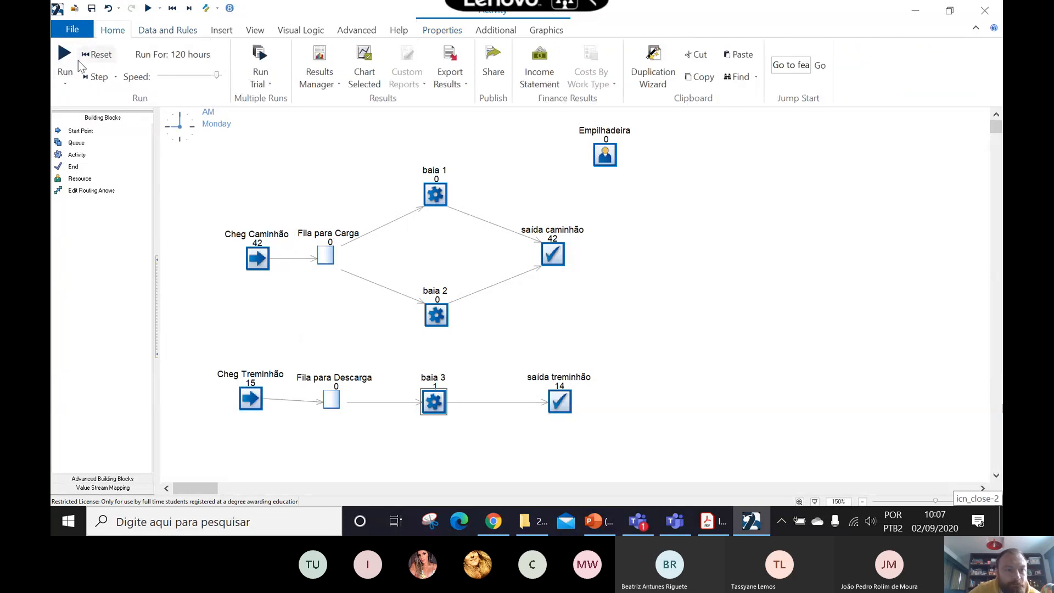
left_click(261, 61)
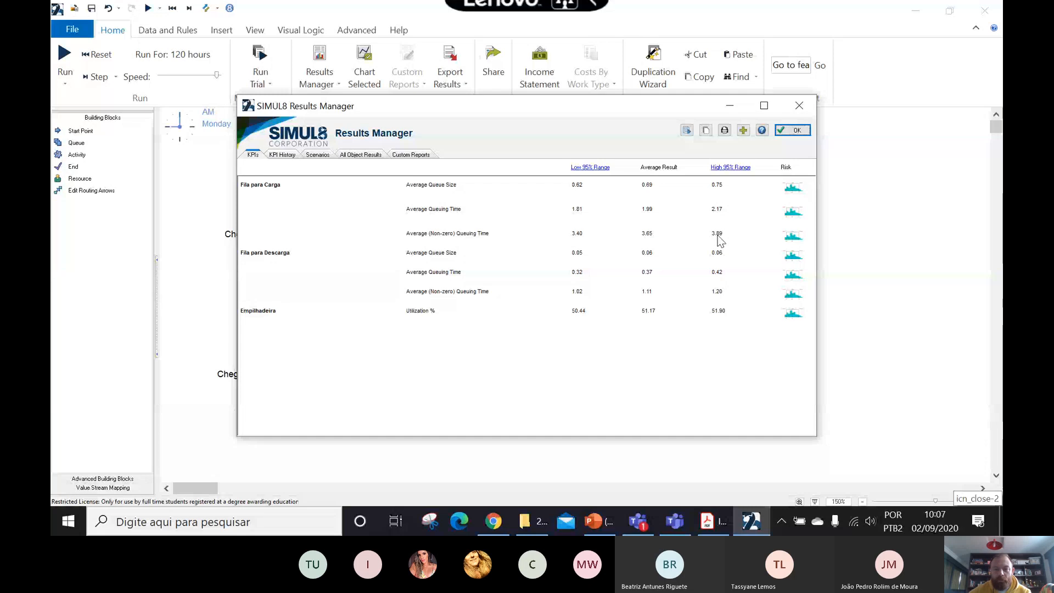
left_click(792, 131)
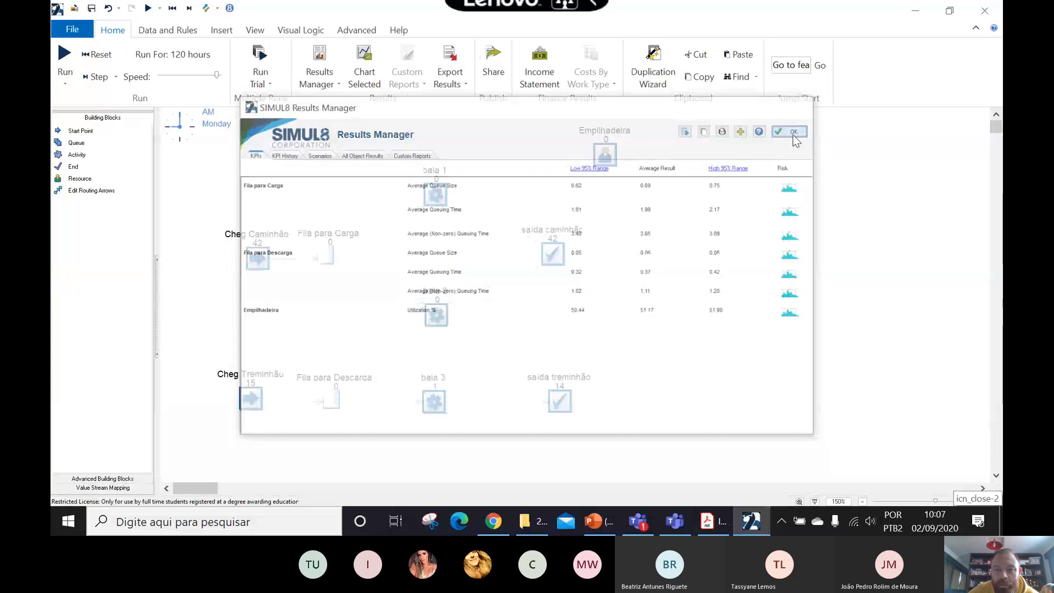
- Check the fixed priority setting in baia 3's activity properties and leave it as it is
left_click(433, 400)
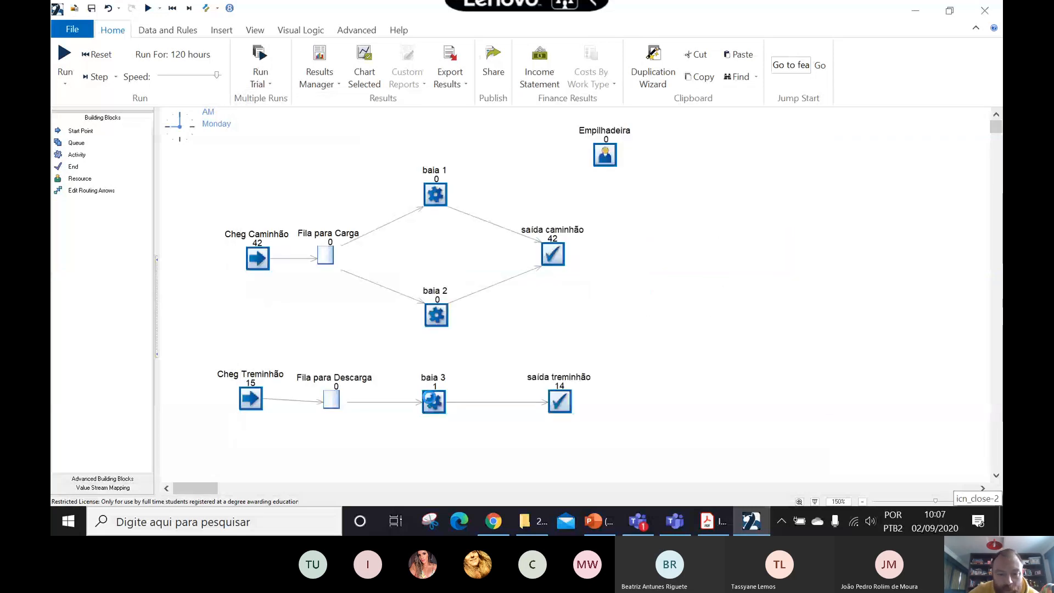
double_click(435, 399)
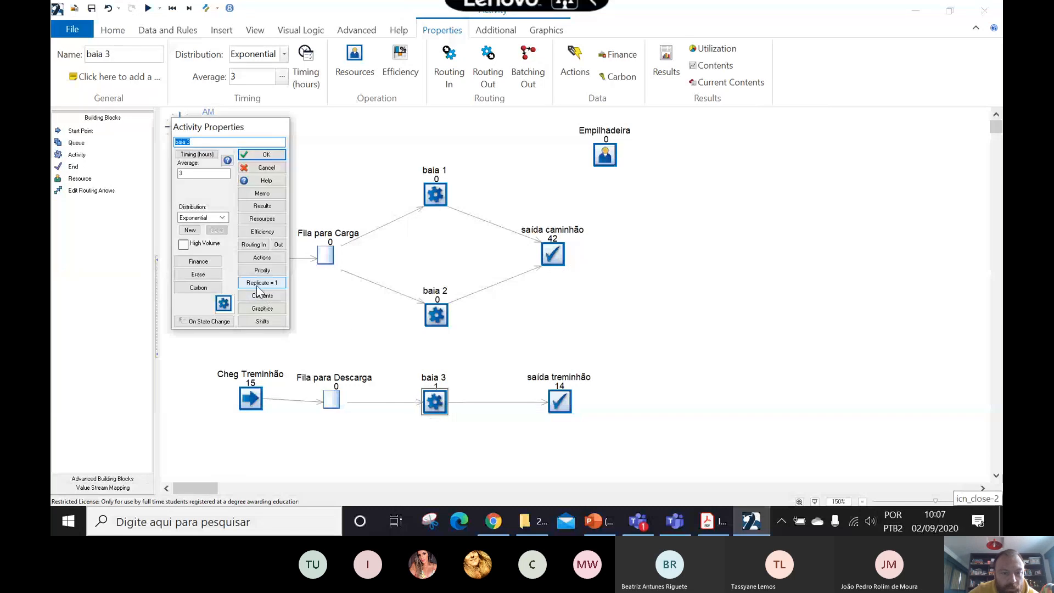
left_click(262, 270)
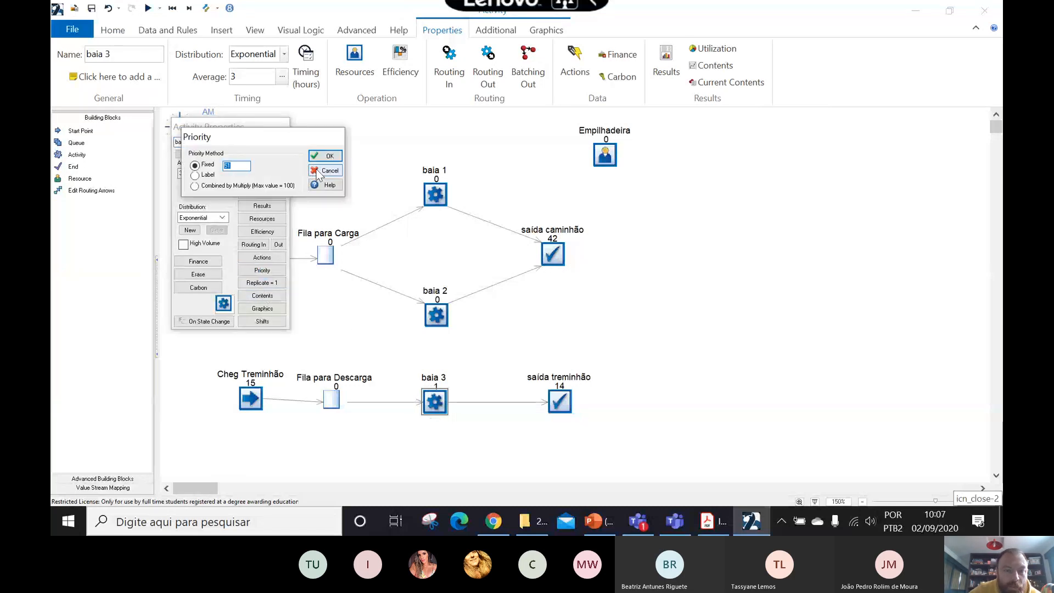
left_click(319, 173)
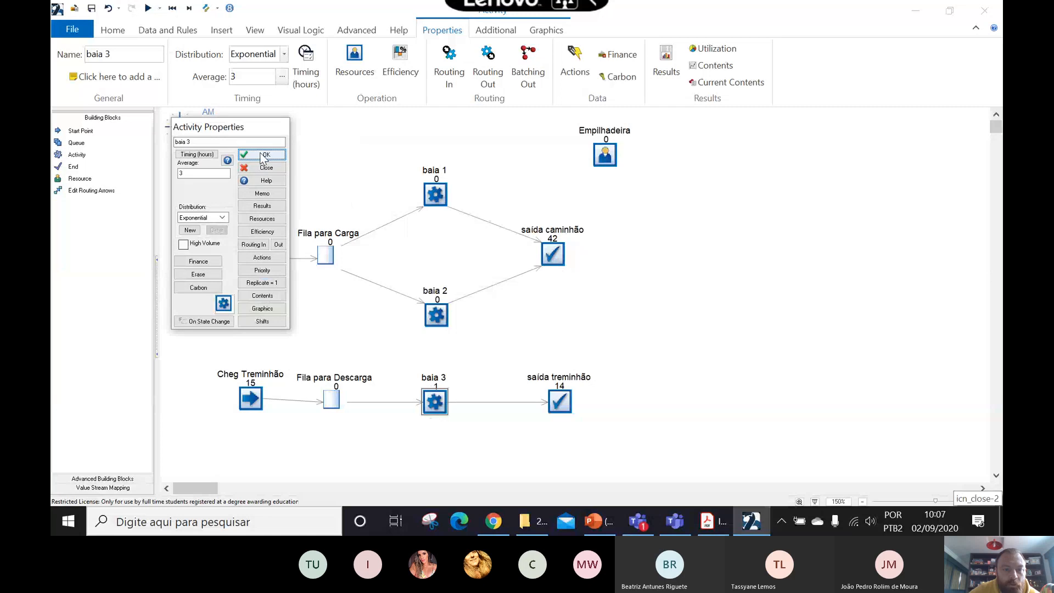
left_click(261, 157)
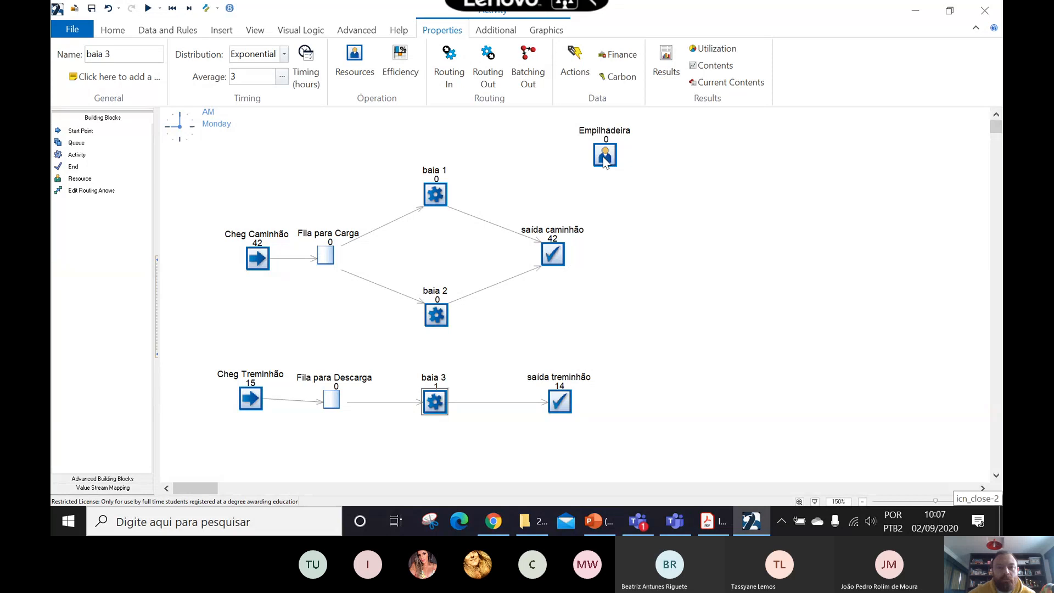
- Look through baia 3's additional control settings and the Empilhadeira resource's availability properties
left_click(489, 30)
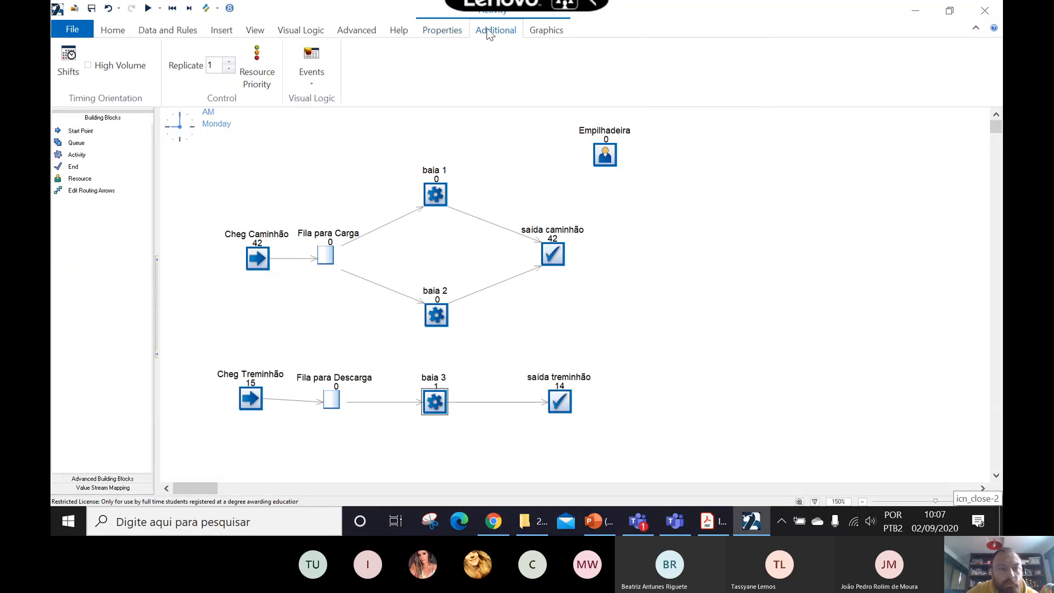
left_click(458, 30)
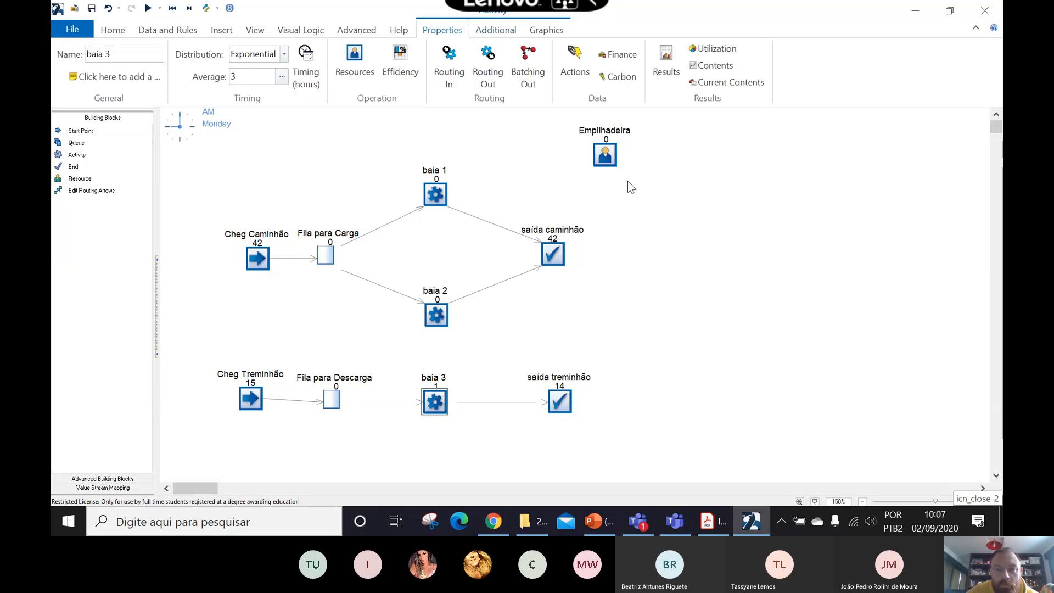
left_click(603, 155)
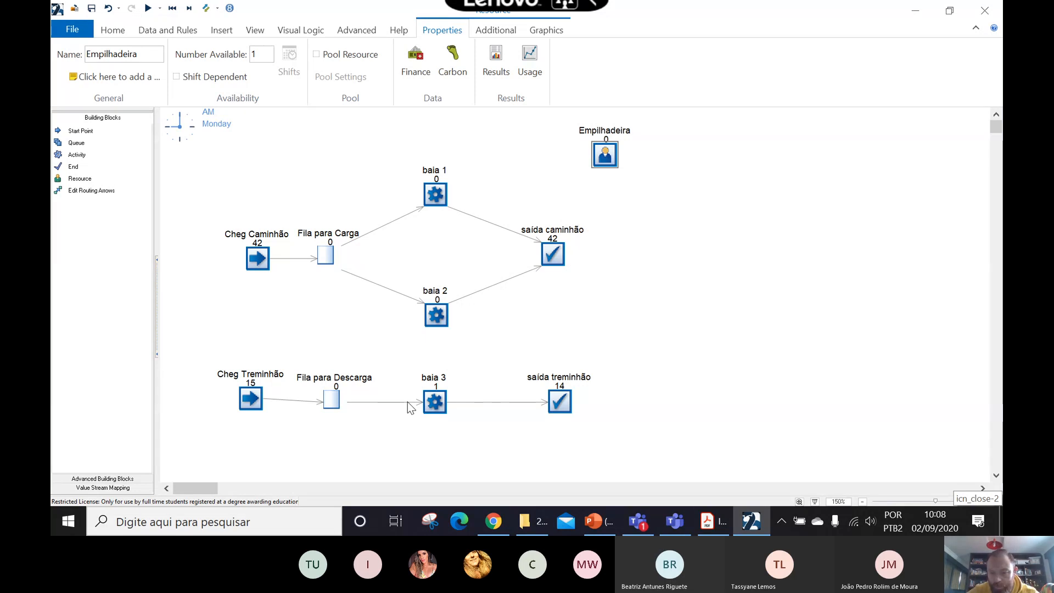
- Switch to the Teams meeting and open its list of additional meeting actions
left_click(668, 524)
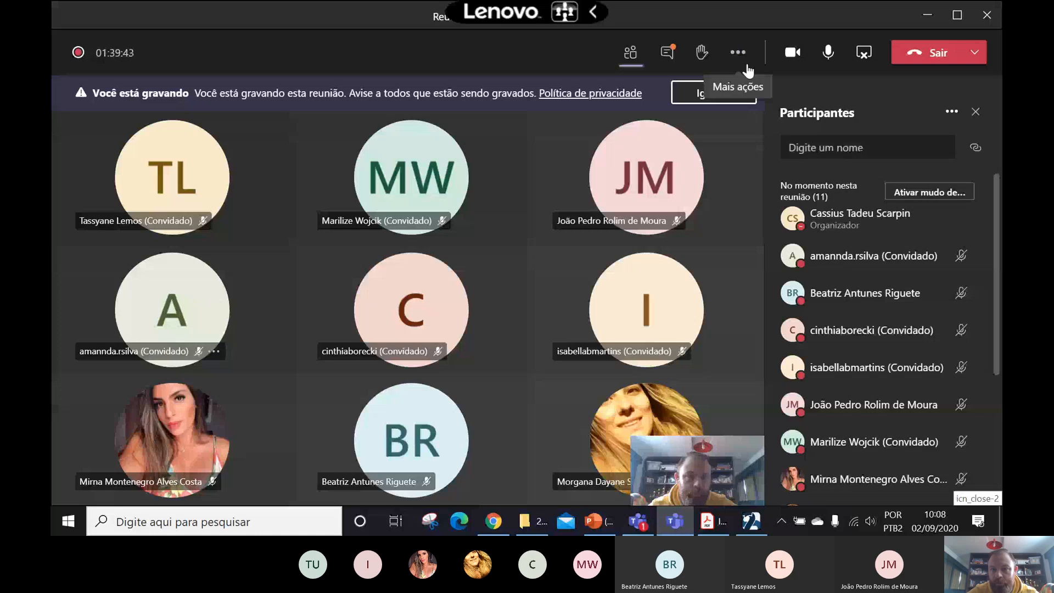
left_click(737, 52)
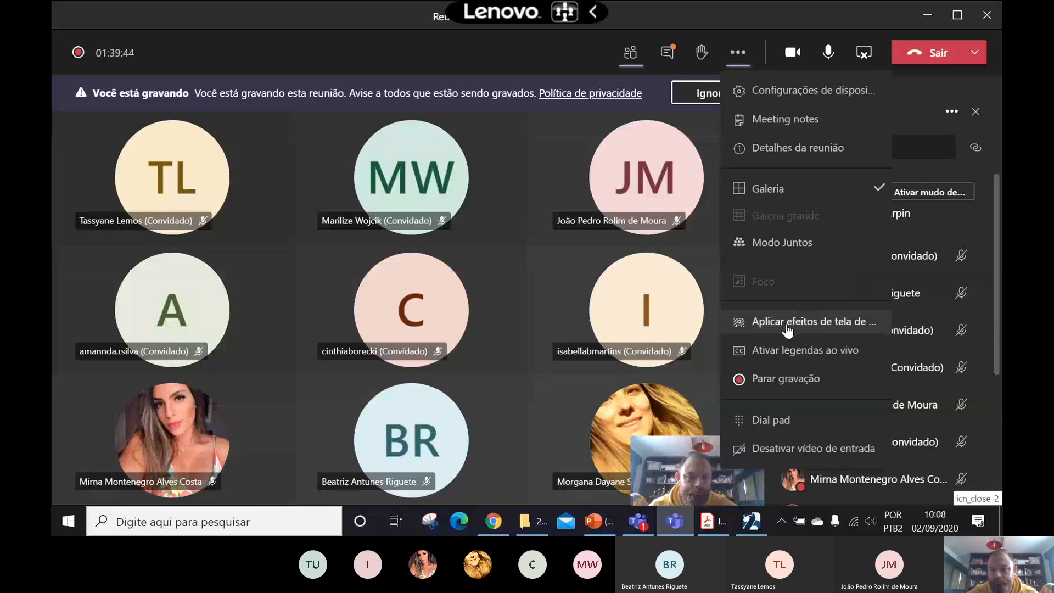